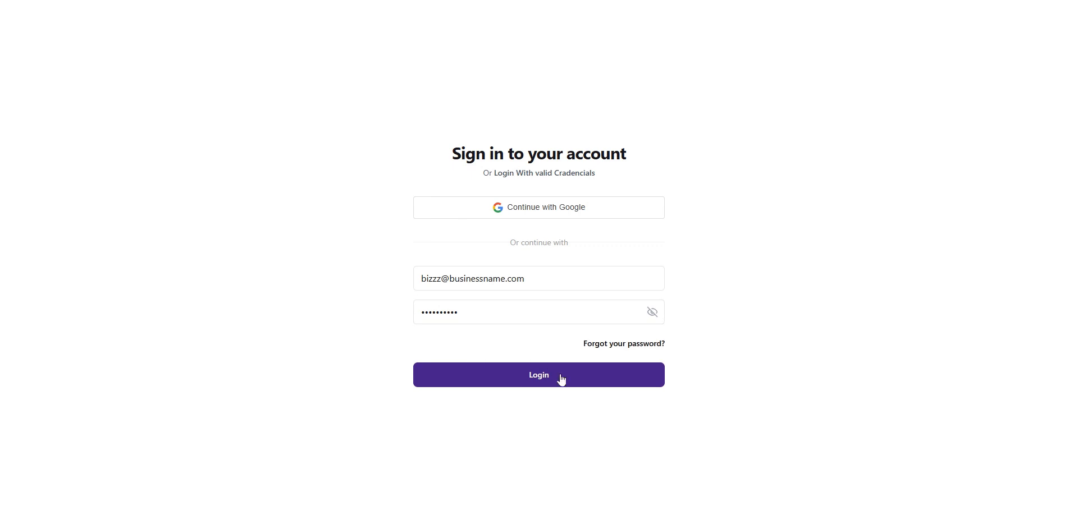
- Sign in with the already filled-in credentials and open the Digital Catalog dashboard
{"action": "left_click", "coordinate": [547, 378]}
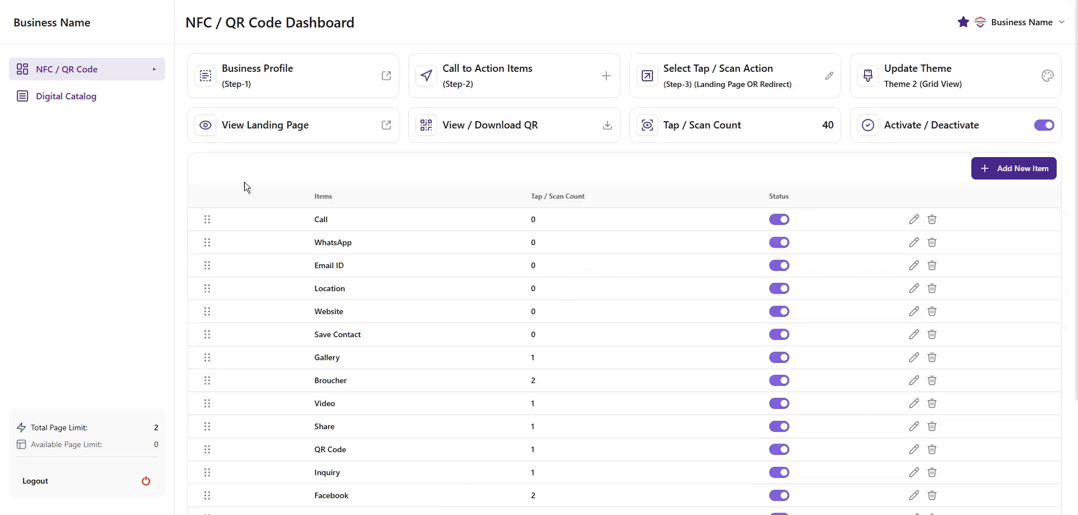
{"action": "left_click", "coordinate": [70, 99]}
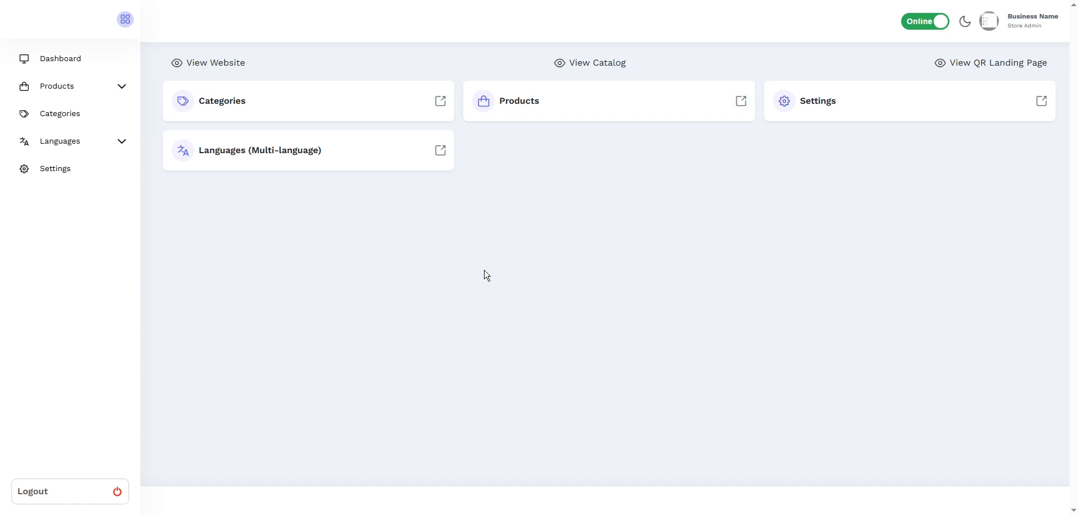
- Look through the catalog's Categories, Products, Settings and Languages pages, returning to the dashboard after each one
{"action": "left_click", "coordinate": [274, 103]}
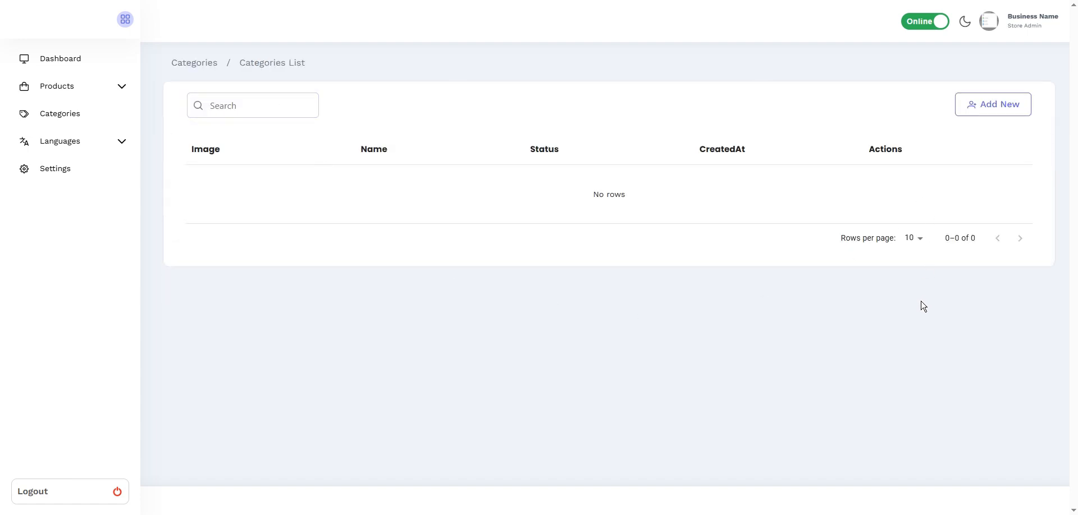
{"action": "left_click", "coordinate": [68, 56]}
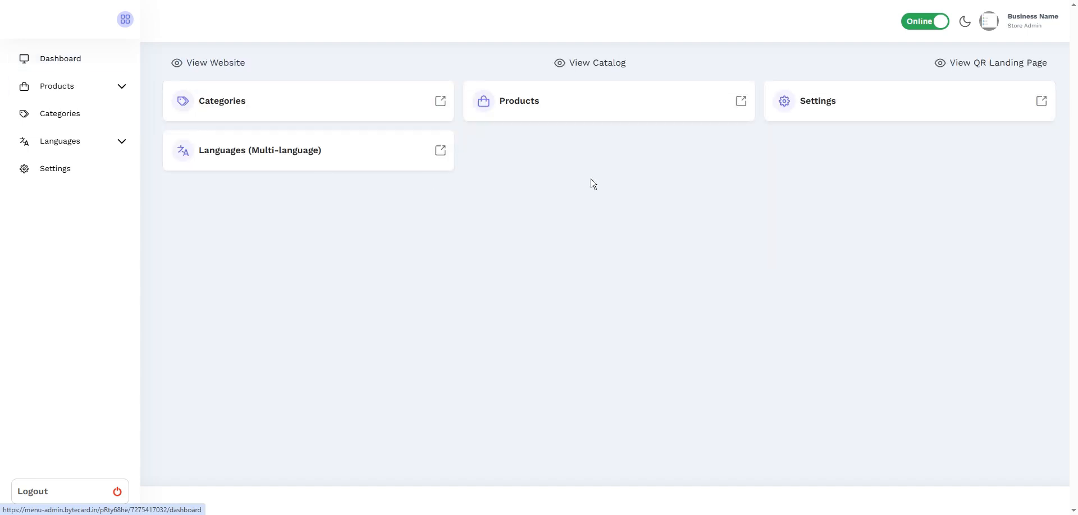
{"action": "left_click", "coordinate": [542, 108]}
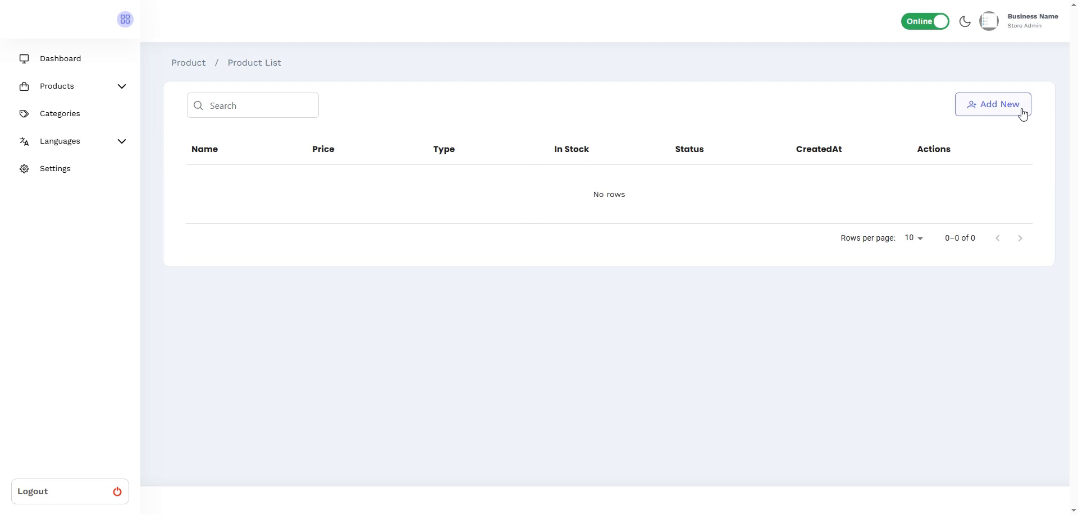
{"action": "left_click", "coordinate": [61, 54]}
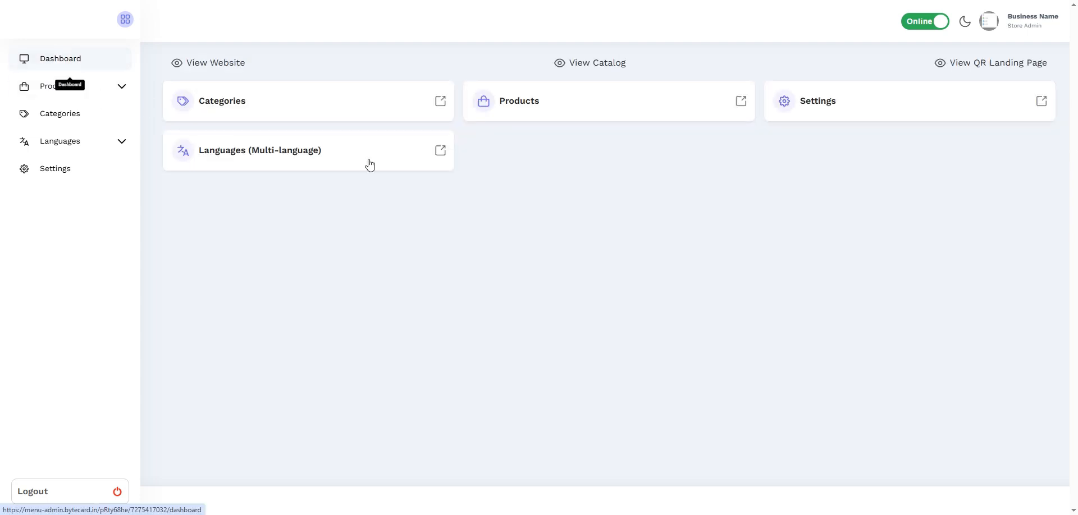
{"action": "left_click", "coordinate": [897, 115]}
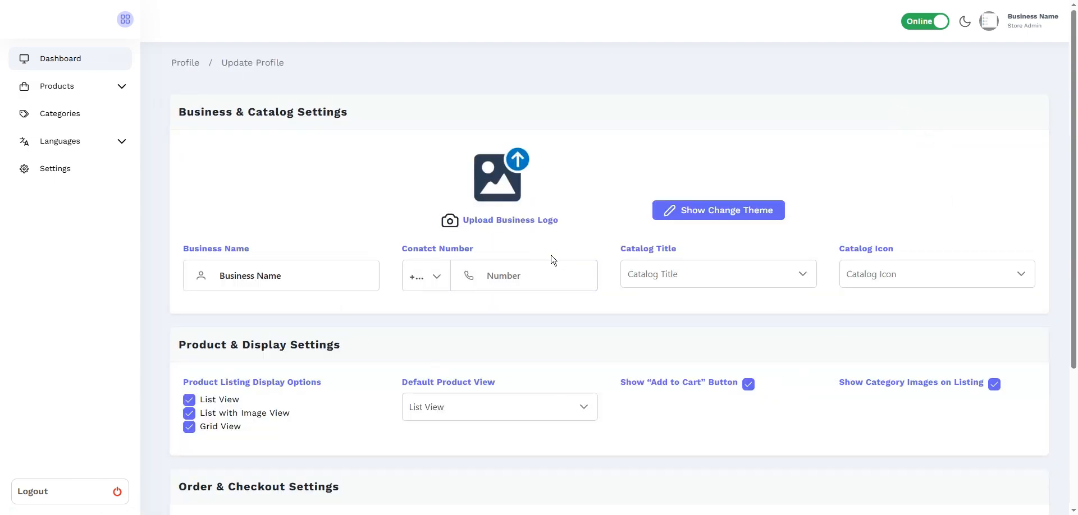
{"action": "scroll", "coordinate": [551, 260], "scroll_direction": "down", "scroll_amount": 2}
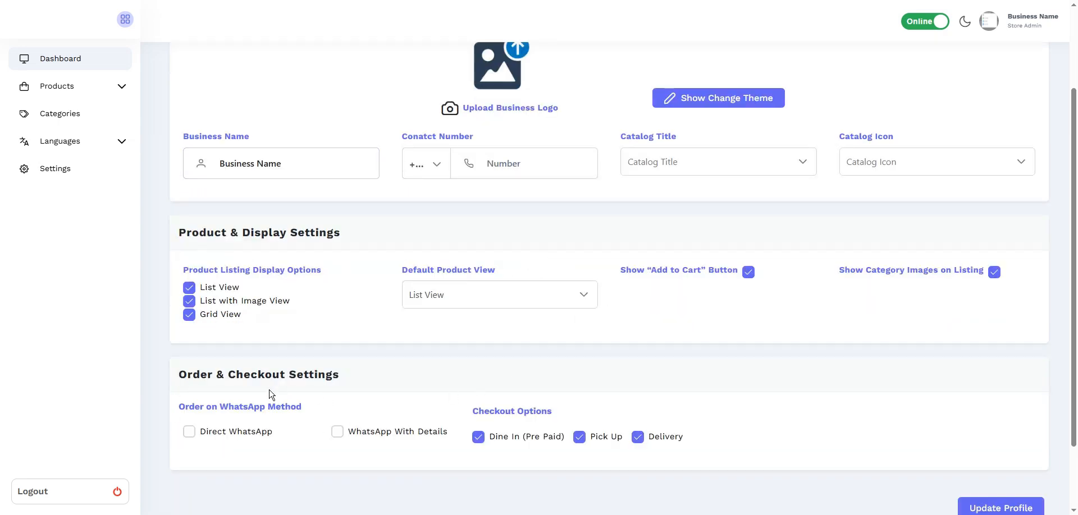
{"action": "scroll", "coordinate": [525, 399], "scroll_direction": "up", "scroll_amount": 2}
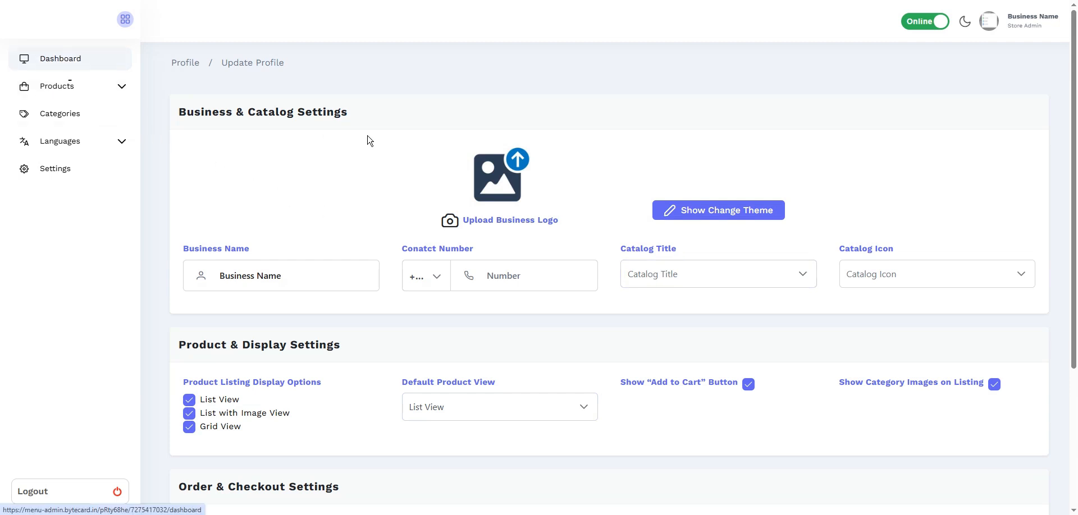
{"action": "left_click", "coordinate": [70, 61]}
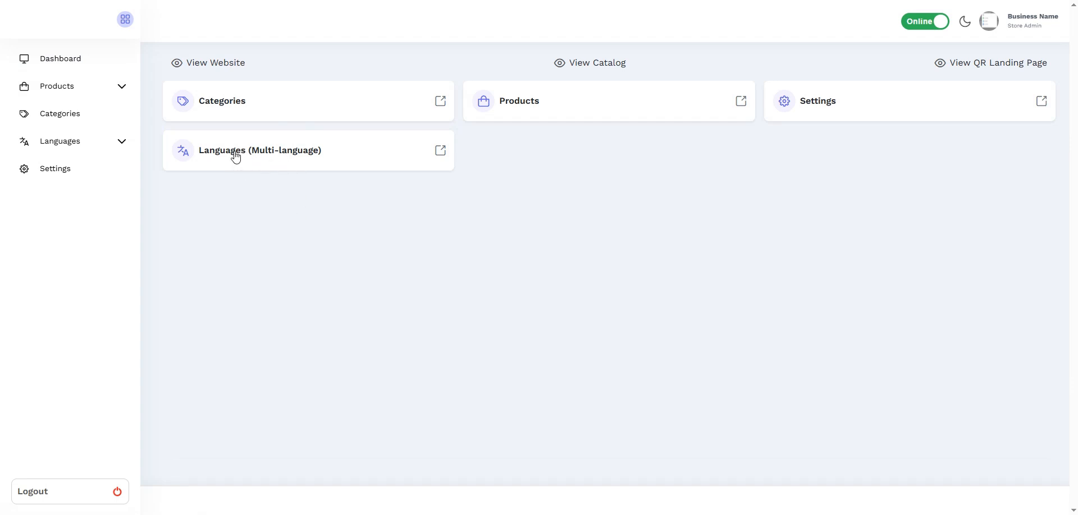
{"action": "left_click", "coordinate": [274, 157]}
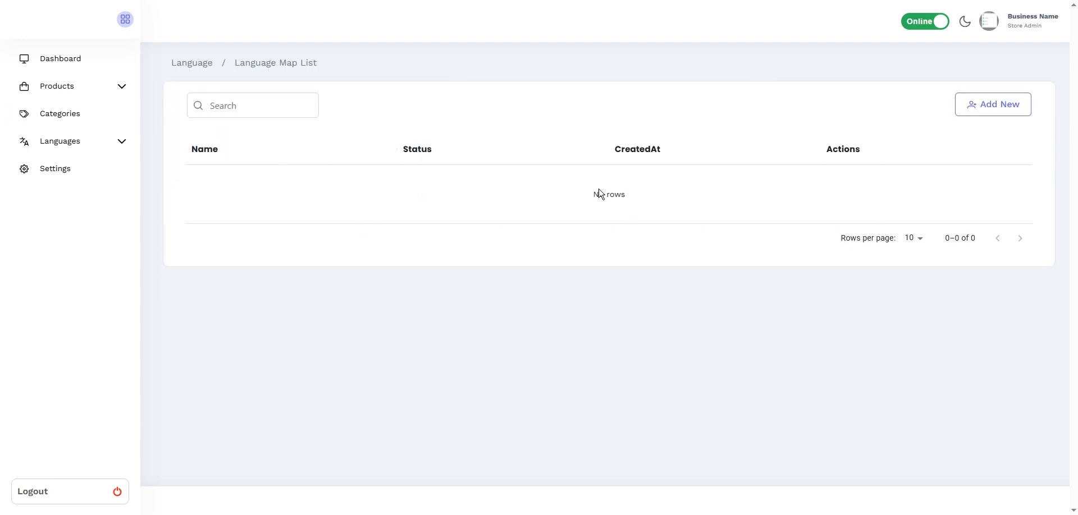
{"action": "left_click", "coordinate": [47, 60]}
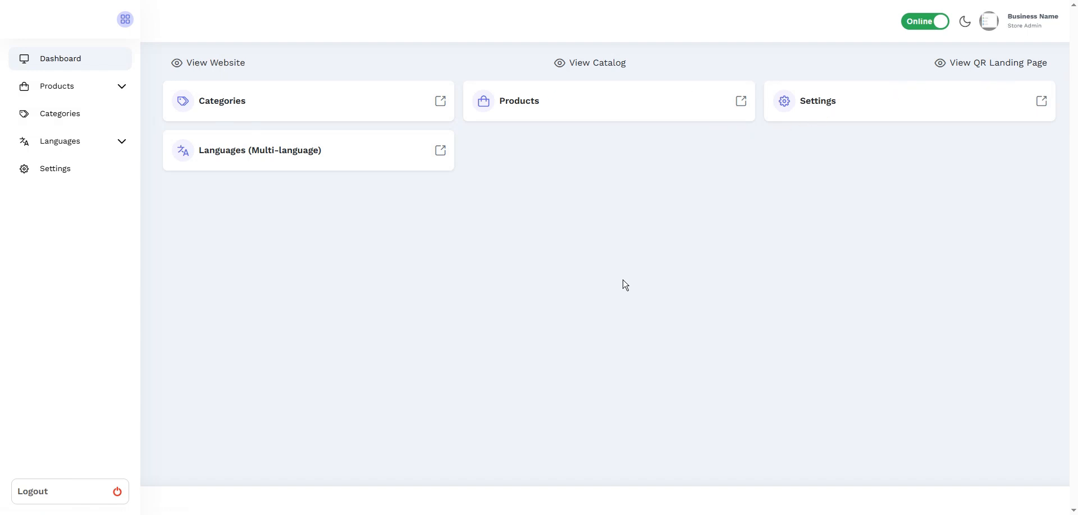
- Preview the public website and the catalog page, returning to the catalog dashboard after each
{"action": "left_click", "coordinate": [231, 63]}
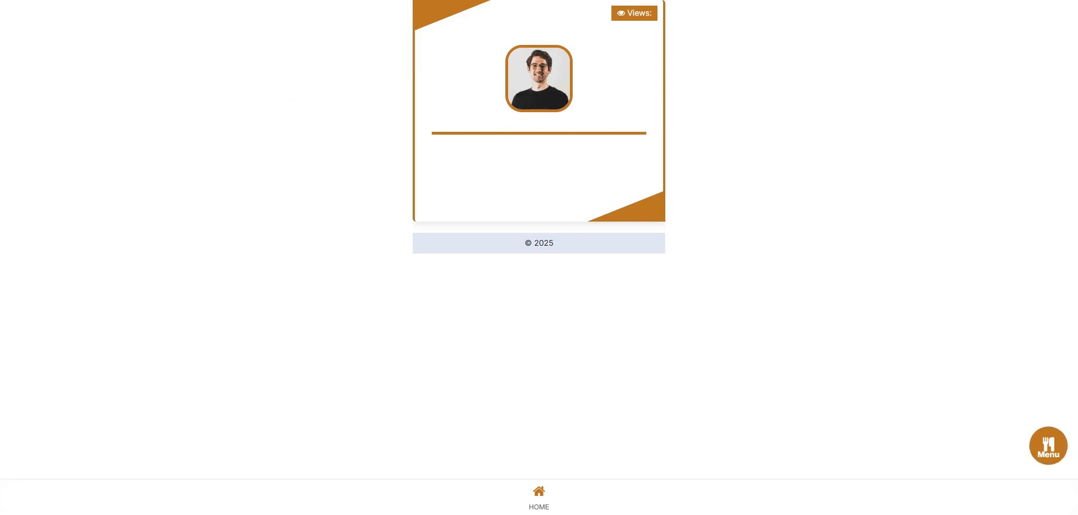
{"action": "key", "text": "ctrl+shift+Tab"}
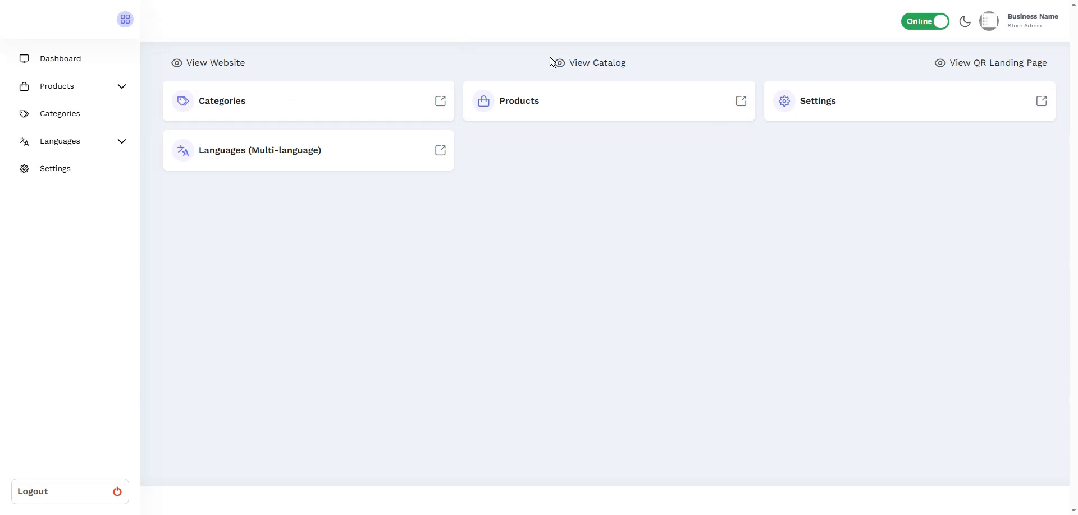
{"action": "left_click", "coordinate": [599, 65]}
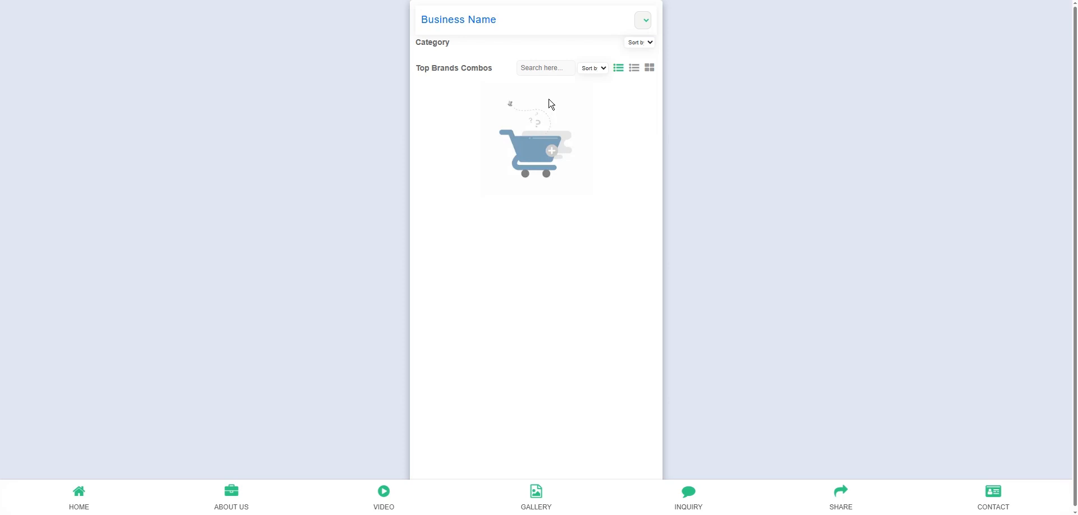
{"action": "key", "text": "ctrl+shift+Tab"}
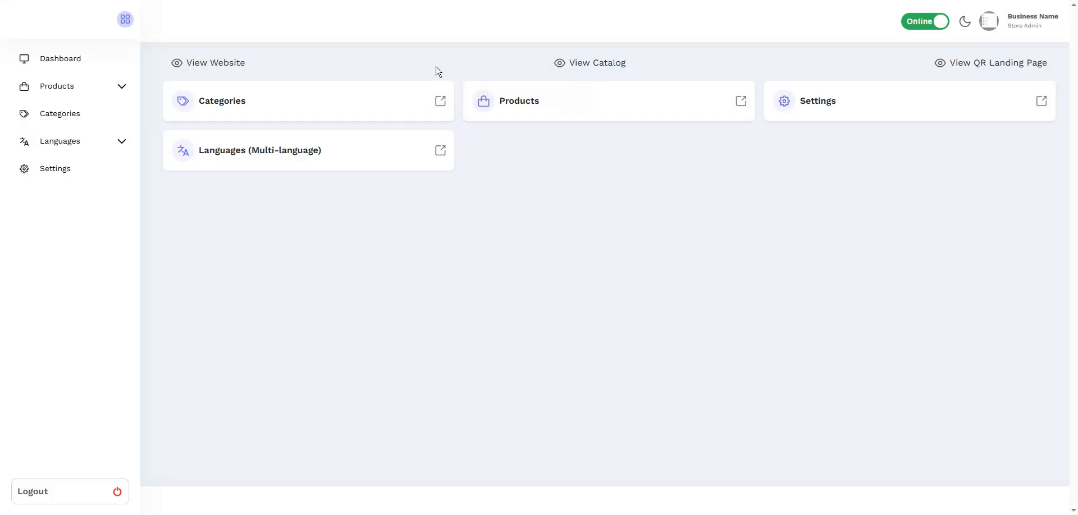
- View the QR landing page, skipping the Share Details form, and look over its items on the NFC / QR Code dashboard
{"action": "left_click", "coordinate": [977, 66]}
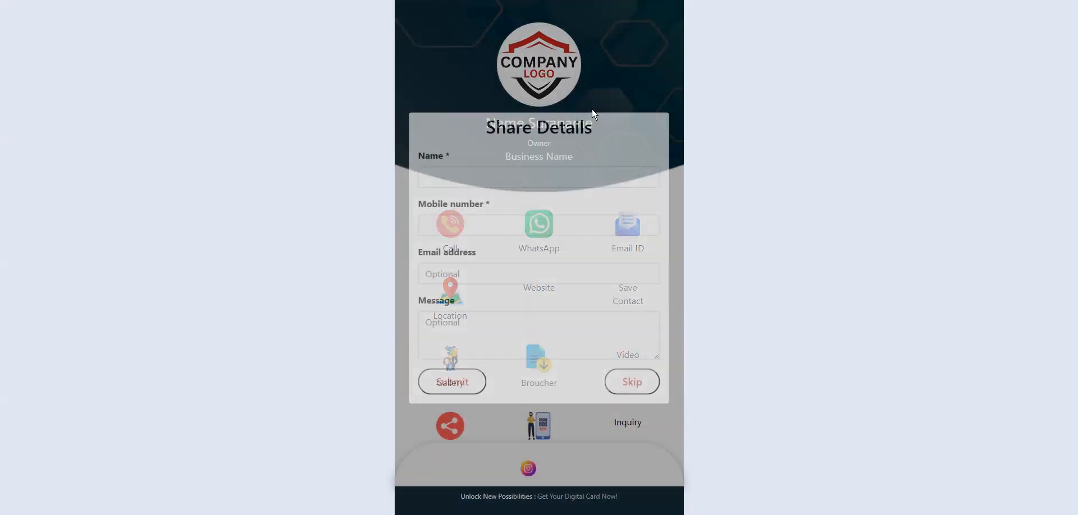
{"action": "left_click", "coordinate": [646, 378]}
{"action": "scroll", "coordinate": [556, 255], "scroll_direction": "down", "scroll_amount": 2}
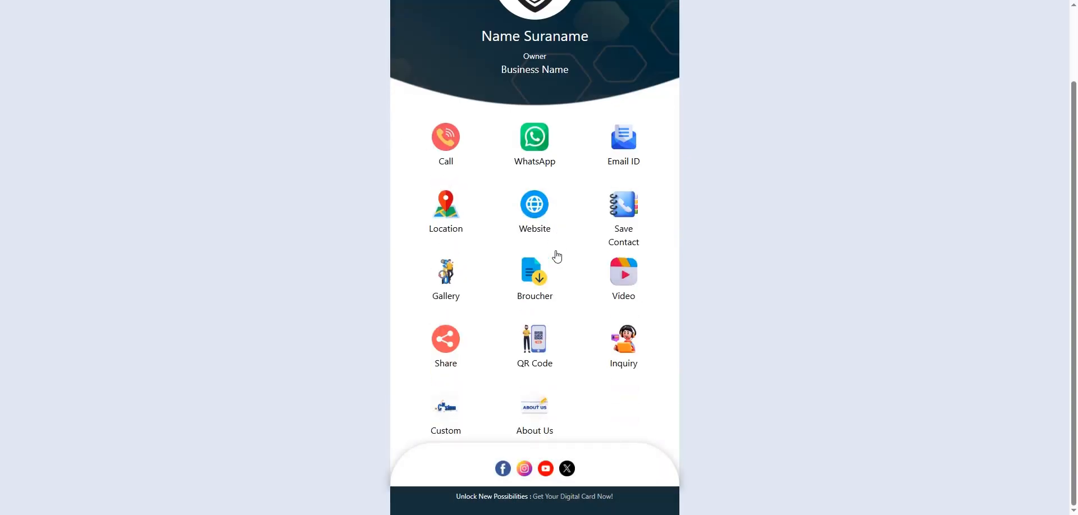
{"action": "scroll", "coordinate": [592, 438], "scroll_direction": "up", "scroll_amount": 2}
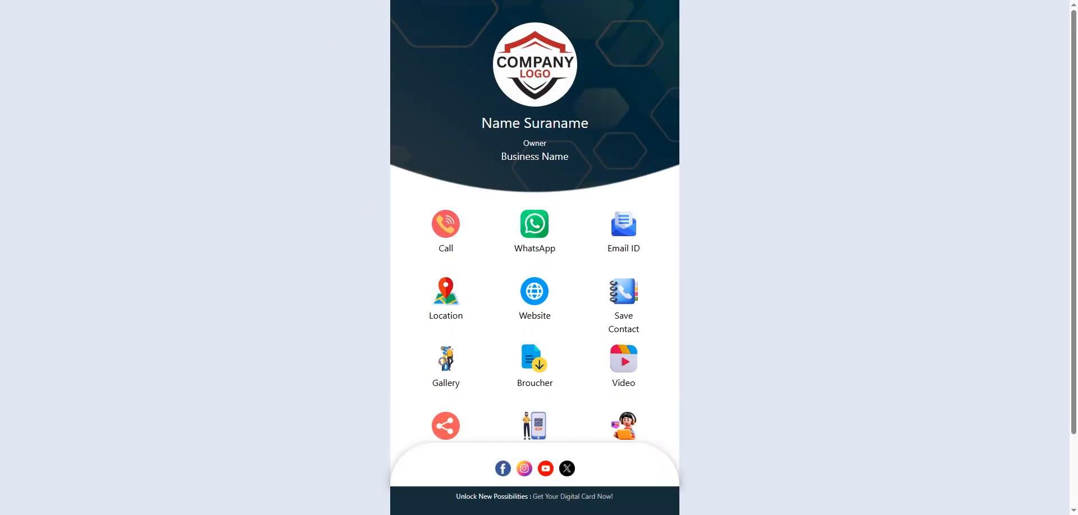
{"action": "left_click", "coordinate": [304, 1]}
{"action": "scroll", "coordinate": [443, 342], "scroll_direction": "down", "scroll_amount": 1}
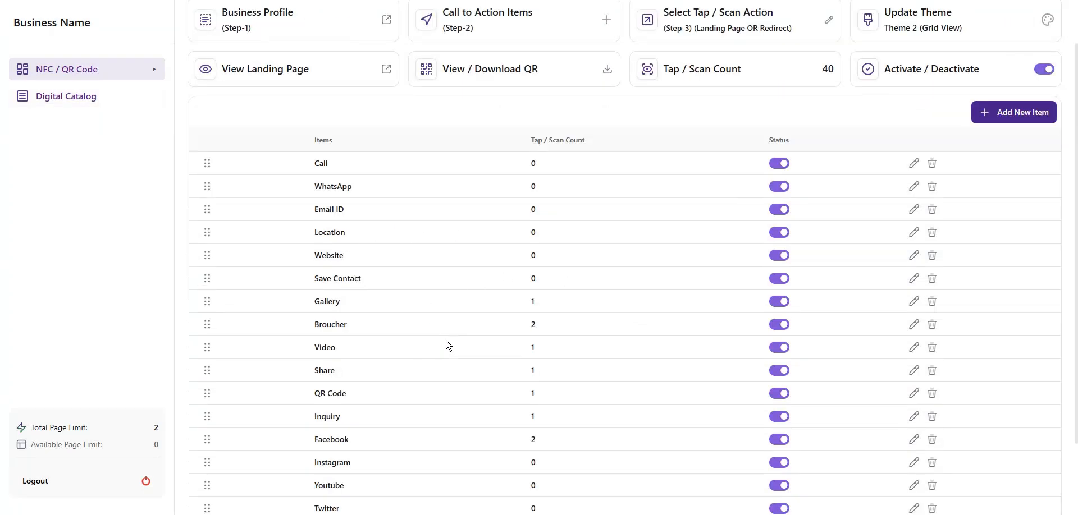
{"action": "scroll", "coordinate": [476, 365], "scroll_direction": "up", "scroll_amount": 1}
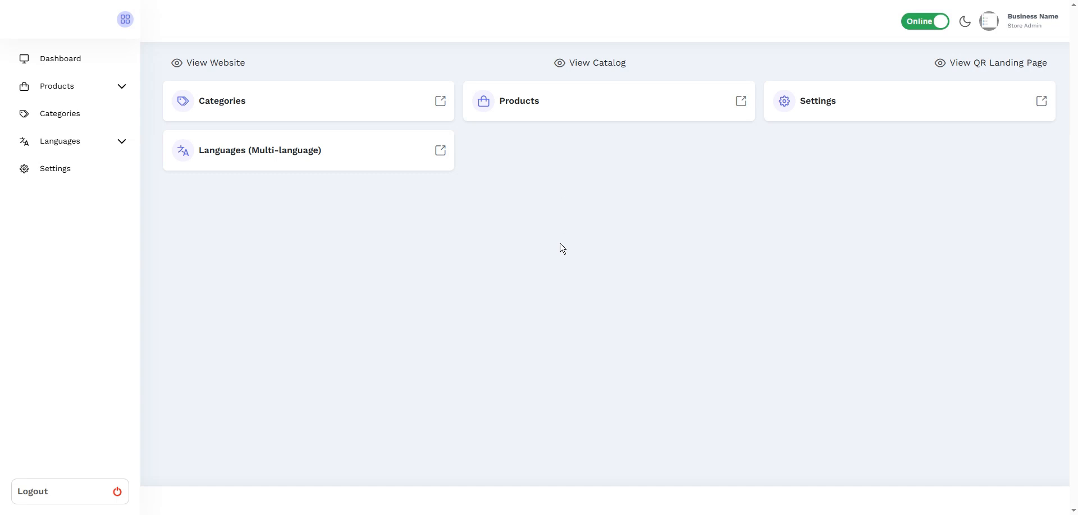
- Create a language map for the catalog with Hindi and English and submit it
{"action": "left_click", "coordinate": [269, 159]}
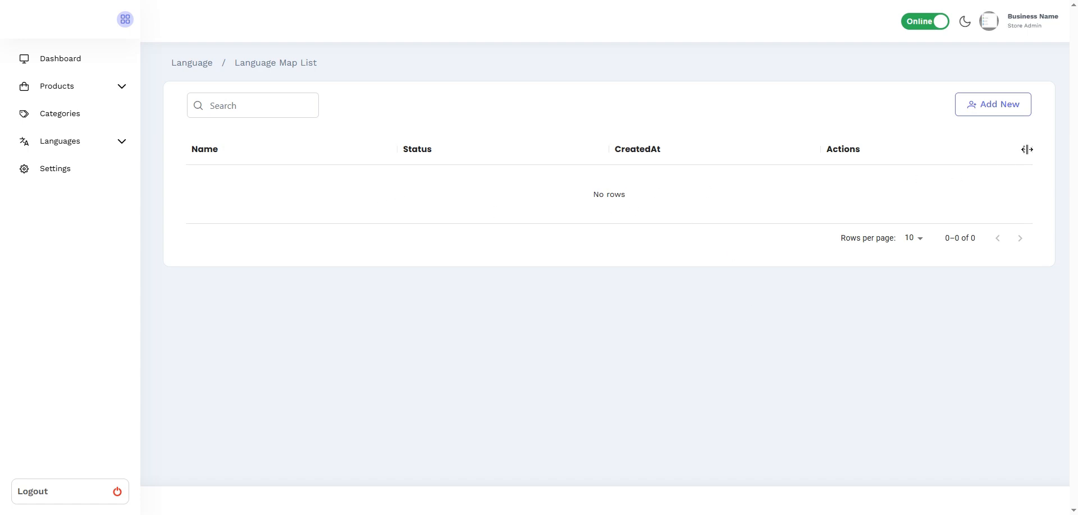
{"action": "left_click", "coordinate": [1011, 109]}
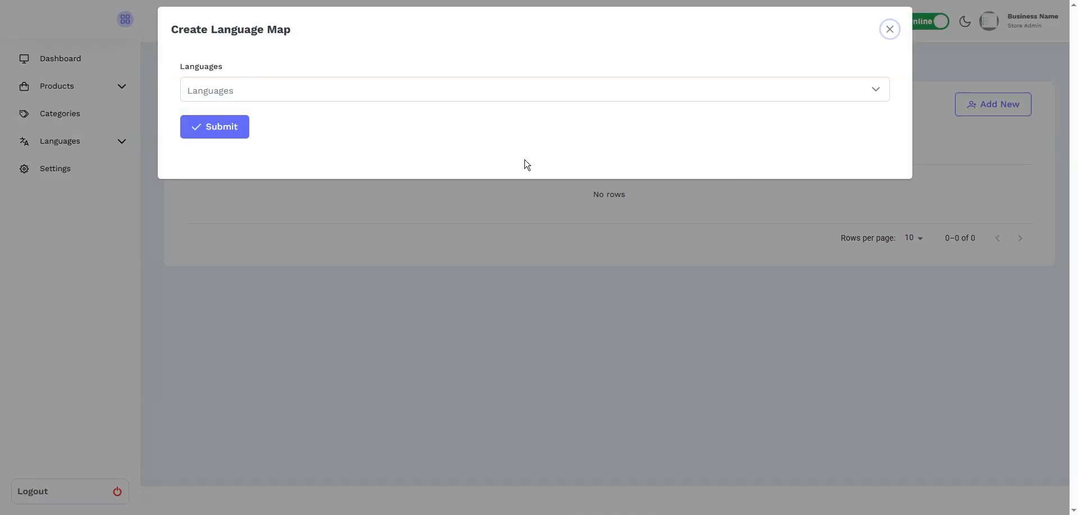
{"action": "left_click", "coordinate": [264, 96]}
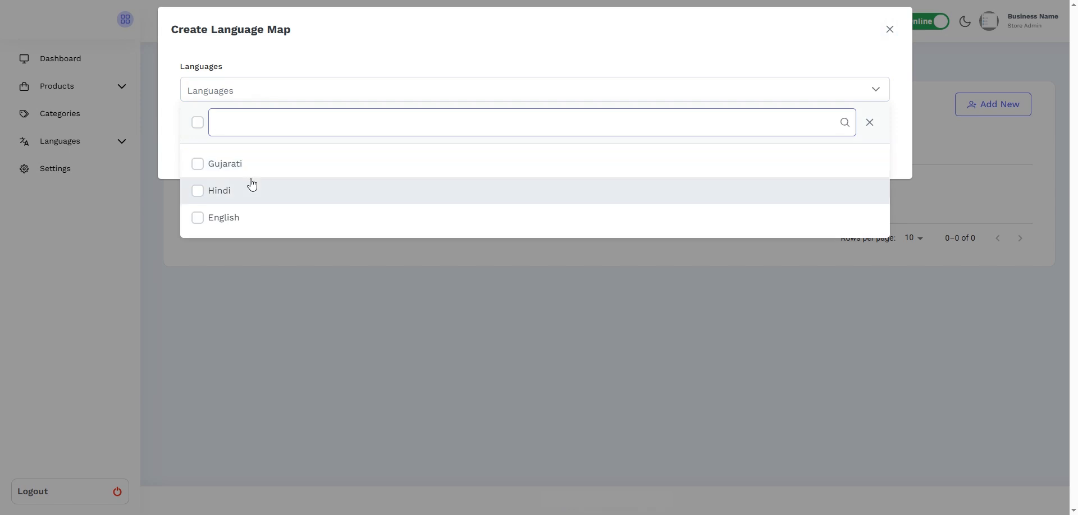
{"action": "left_click", "coordinate": [284, 194]}
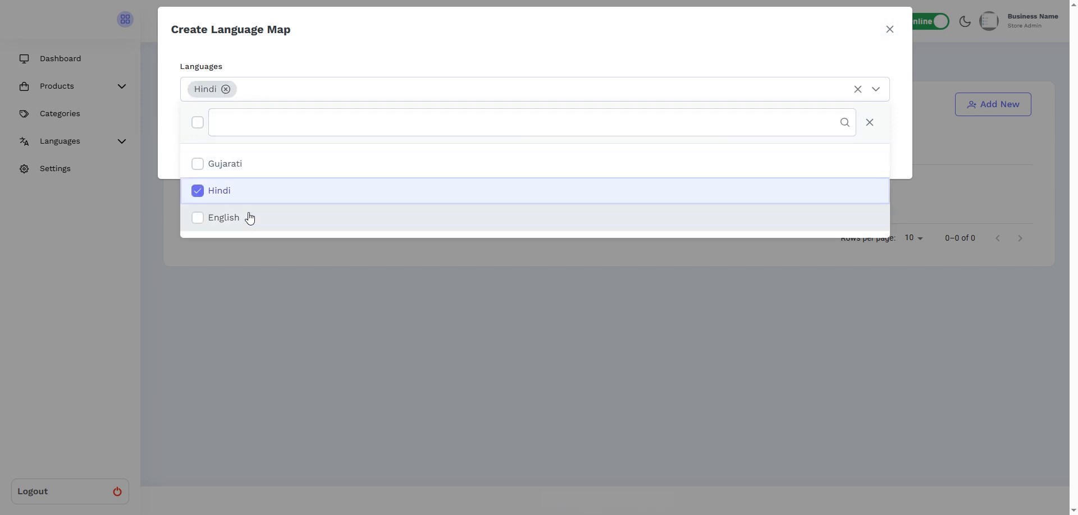
{"action": "left_click", "coordinate": [232, 225]}
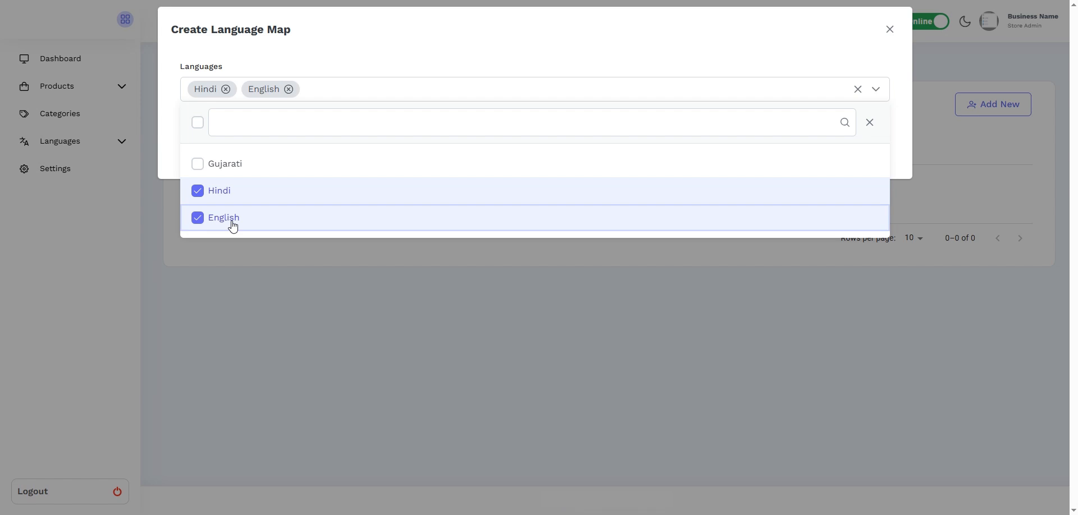
{"action": "left_click", "coordinate": [357, 90]}
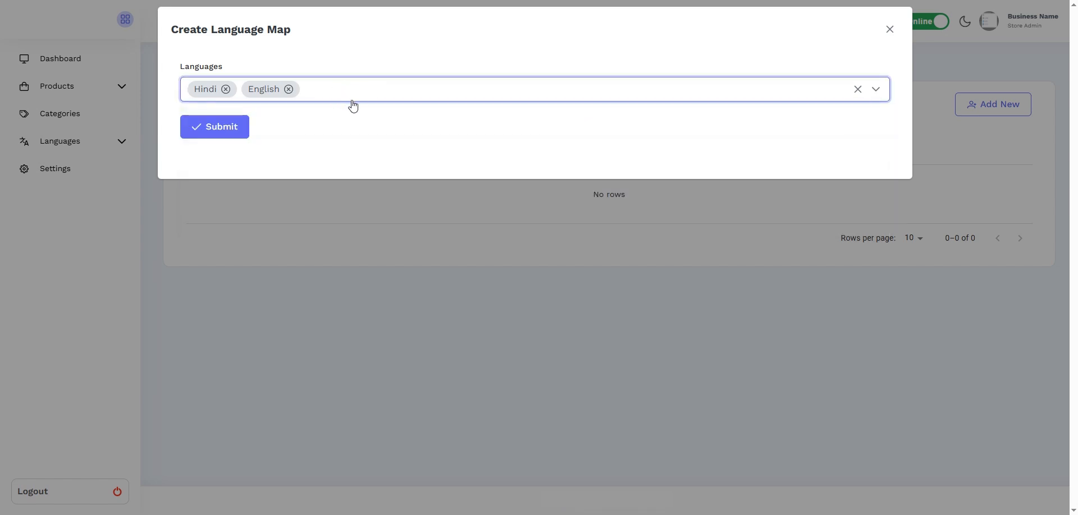
{"action": "left_click", "coordinate": [209, 129]}
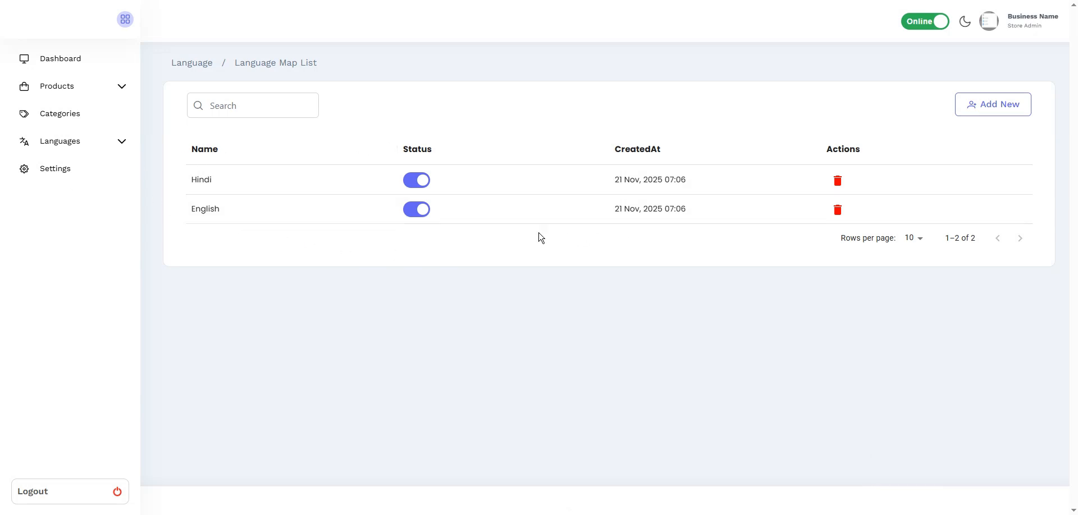
- Preview the catalog page from the dashboard, switch its display language to English, and return to the dashboard
{"action": "left_click", "coordinate": [55, 59]}
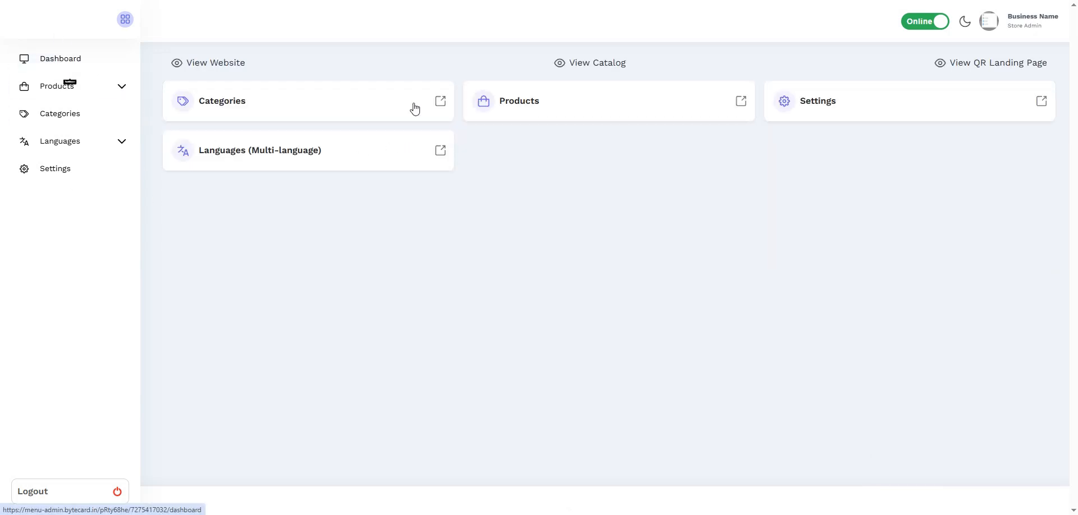
{"action": "left_click", "coordinate": [623, 66]}
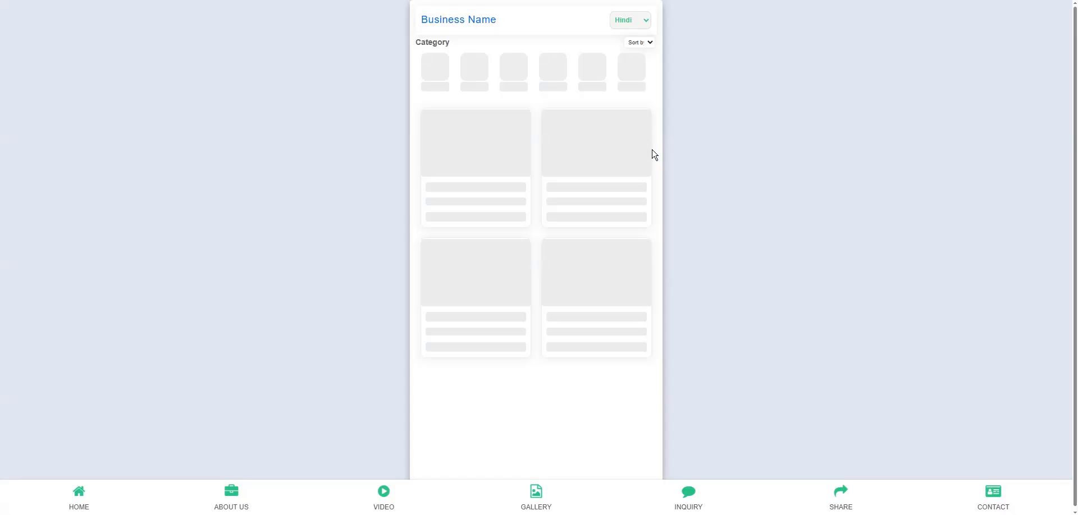
{"action": "left_click", "coordinate": [630, 24]}
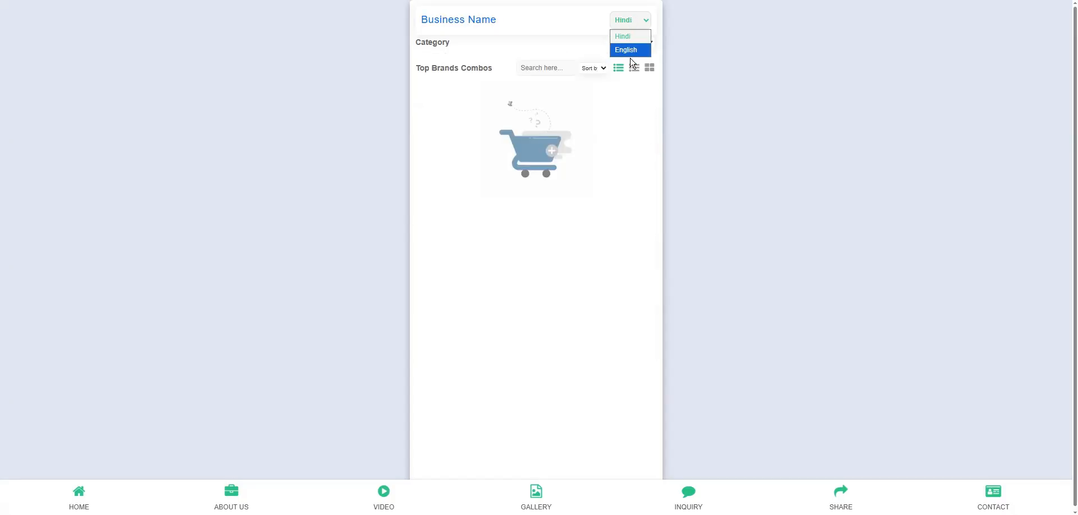
{"action": "left_click", "coordinate": [634, 48]}
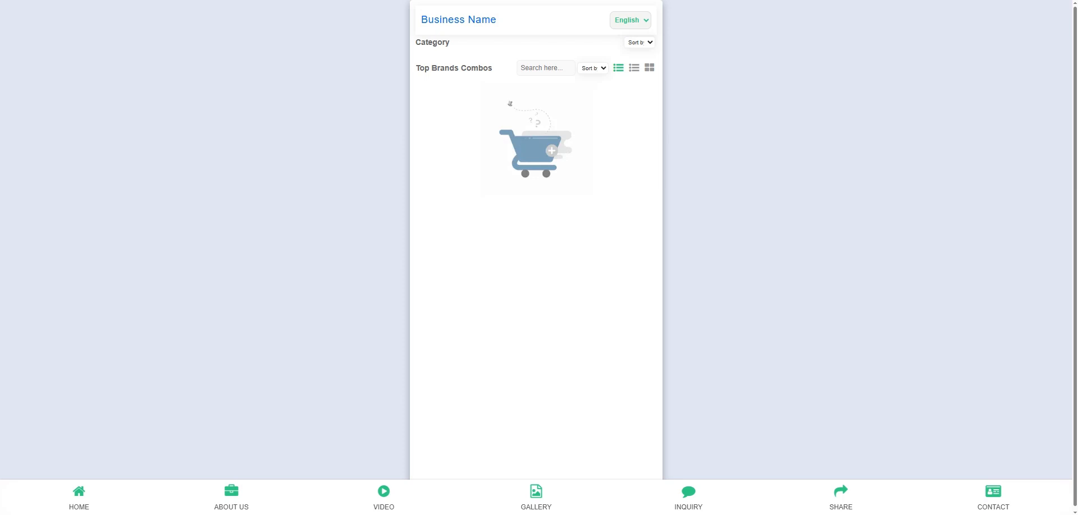
{"action": "left_click", "coordinate": [397, 0]}
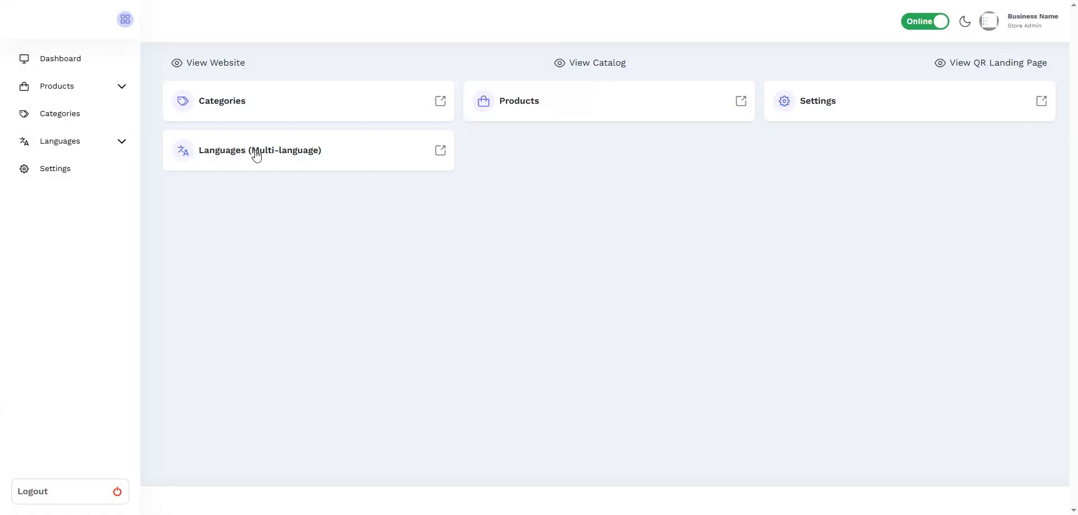
- Turn off the status of the Hindi language in the Language Map List
{"action": "left_click", "coordinate": [283, 151]}
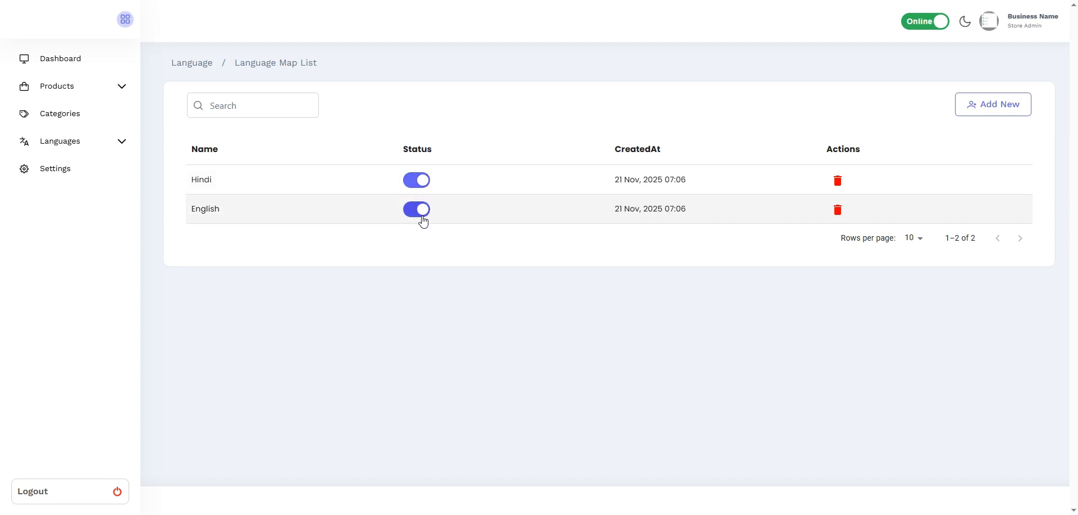
{"action": "left_click", "coordinate": [419, 187]}
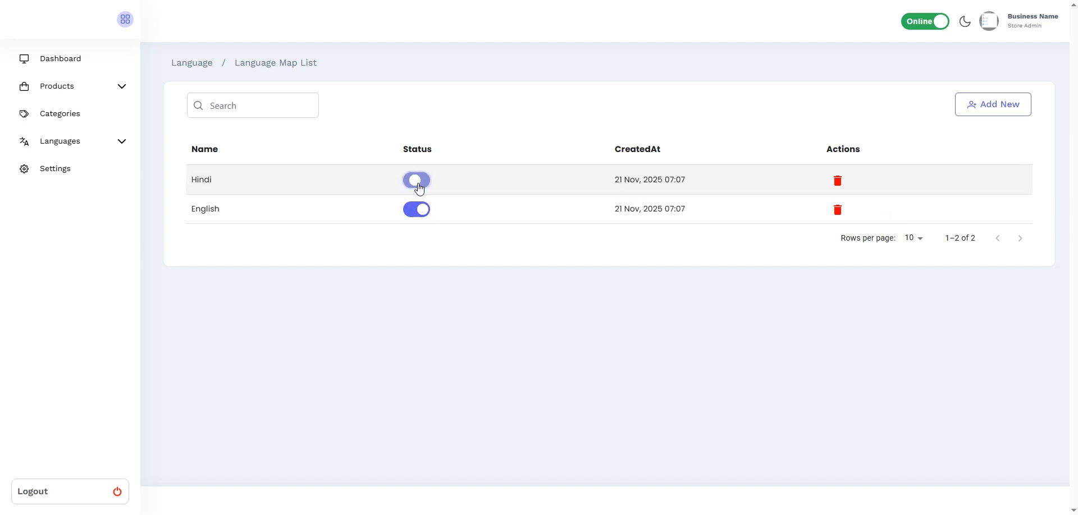
- View the catalog page from the dashboard, check its available display languages, and return to the dashboard
{"action": "left_click", "coordinate": [44, 58]}
{"action": "left_click", "coordinate": [613, 63]}
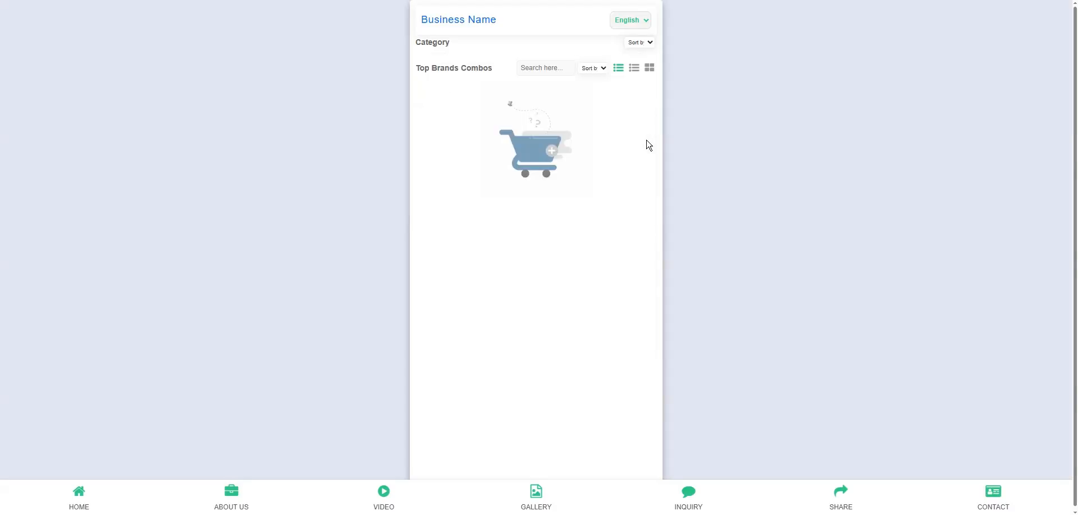
{"action": "left_click", "coordinate": [627, 20]}
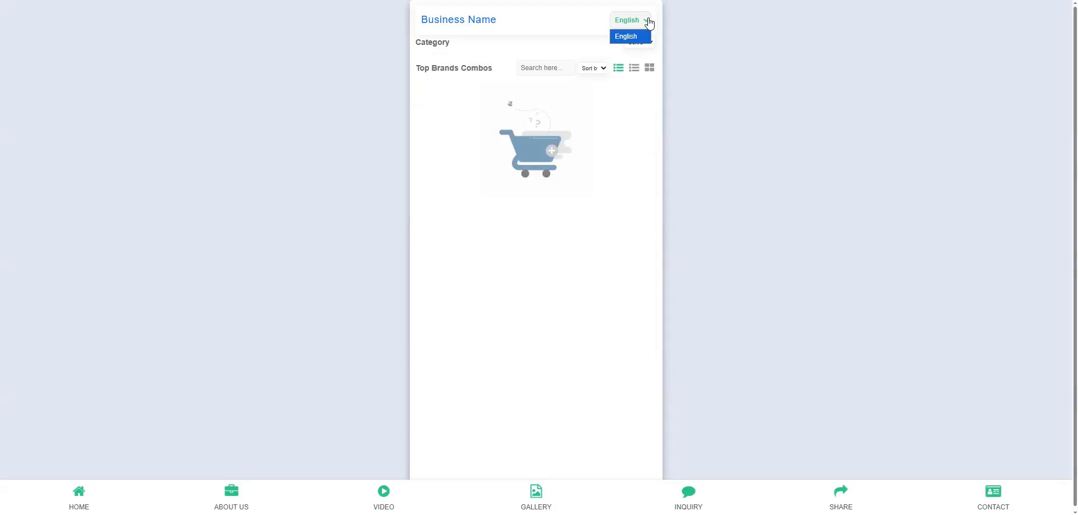
{"action": "left_click", "coordinate": [628, 146]}
{"action": "key", "text": "ctrl+w"}
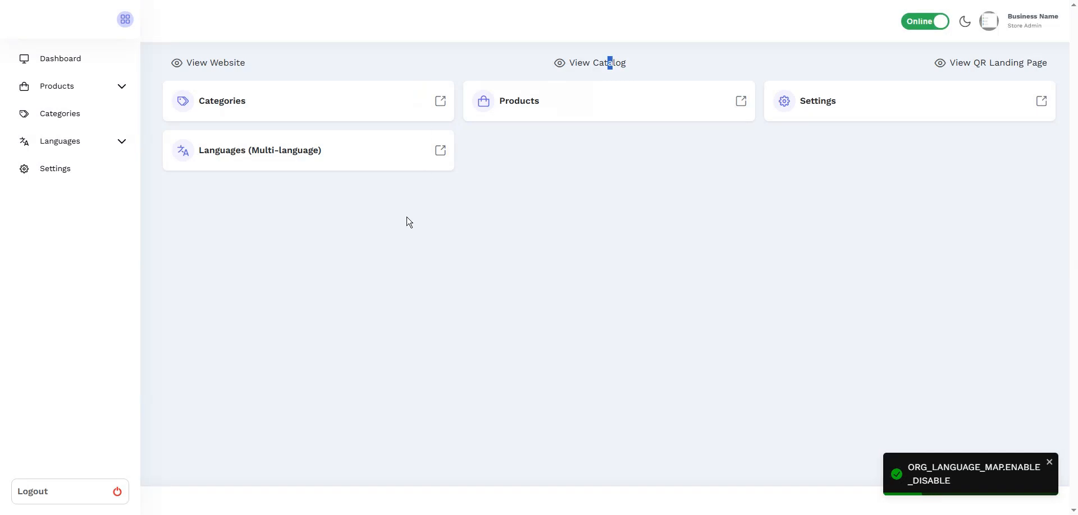
- Turn the Hindi language's status on in the Language Map List, and delete Hindi from the list
{"action": "left_click", "coordinate": [268, 160]}
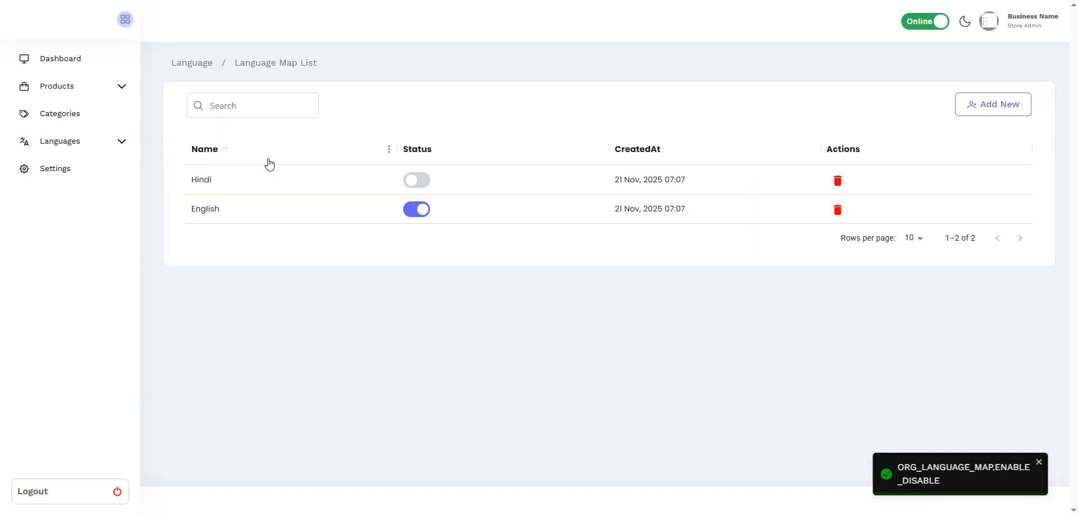
{"action": "left_click", "coordinate": [420, 182]}
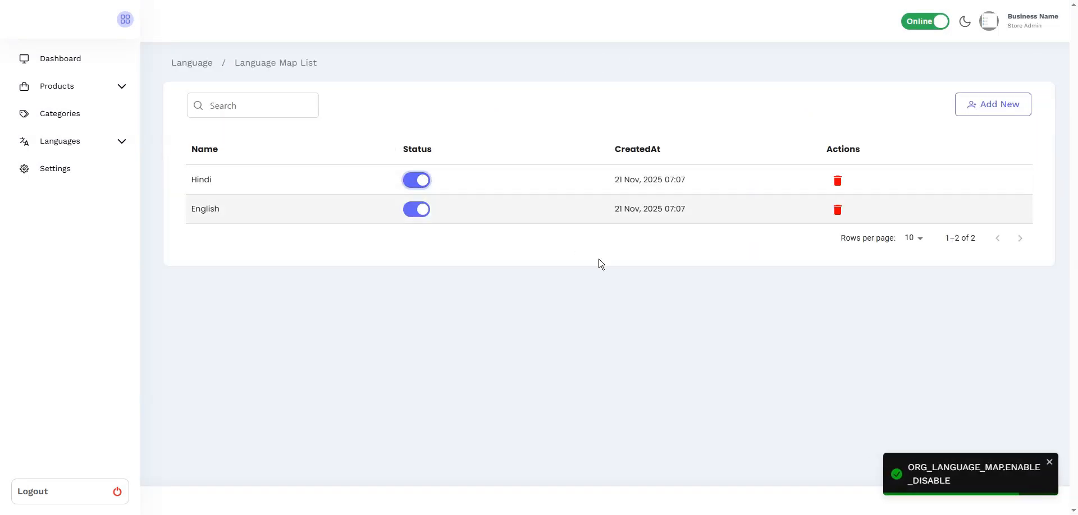
{"action": "left_click", "coordinate": [837, 180]}
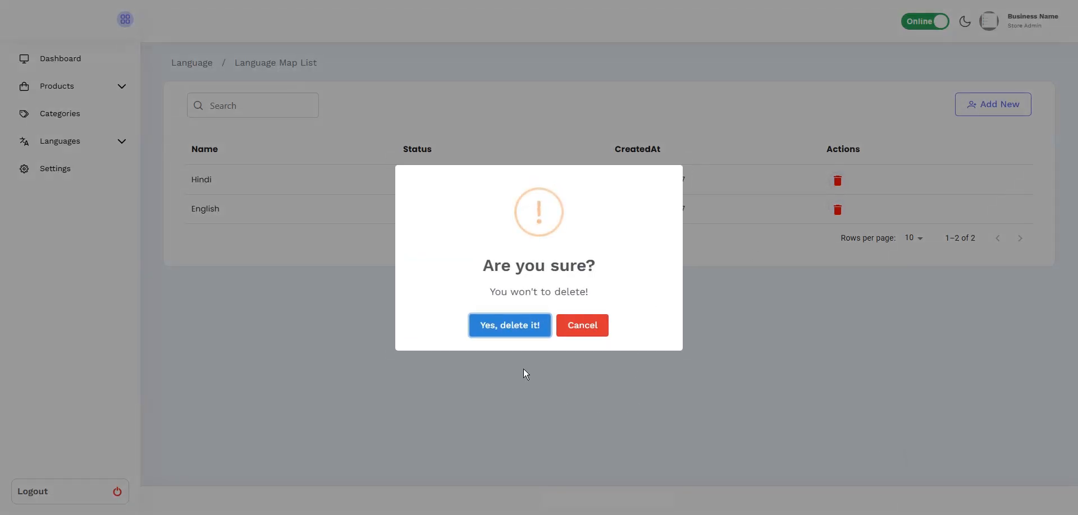
{"action": "left_click", "coordinate": [520, 327]}
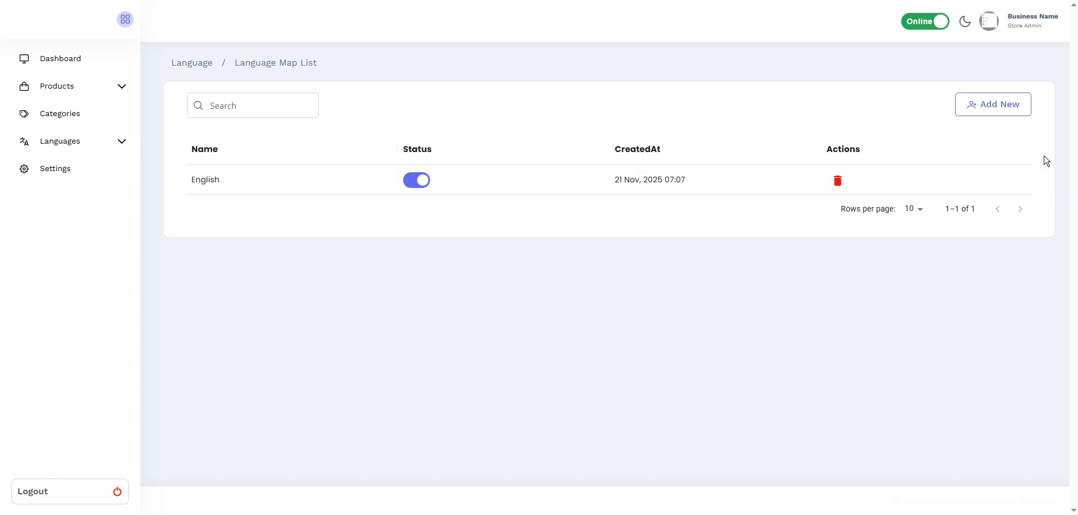
- Create a language map with Hindi and submit it to add the language back to the list
{"action": "left_click", "coordinate": [1019, 109]}
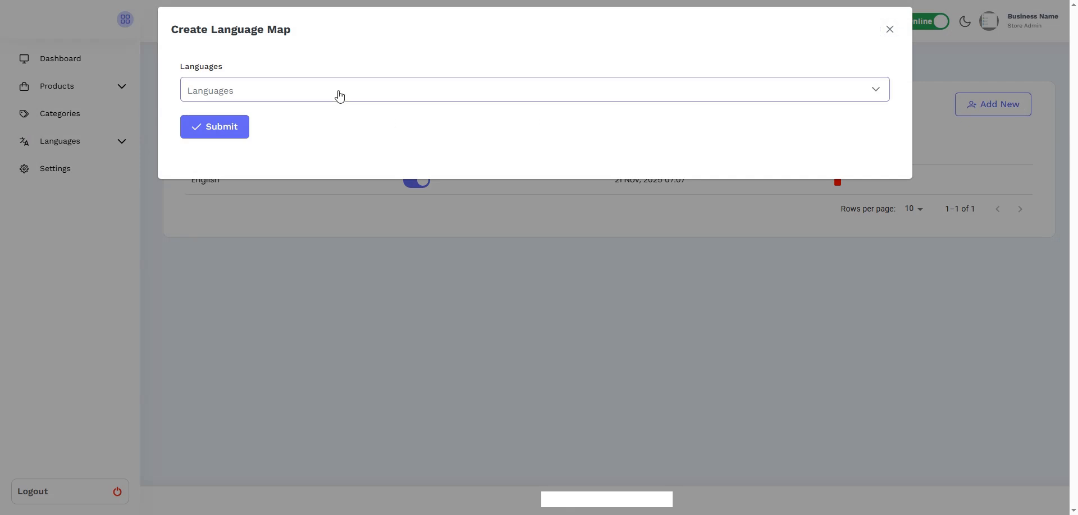
{"action": "left_click", "coordinate": [339, 95]}
{"action": "left_click", "coordinate": [236, 202]}
{"action": "left_click", "coordinate": [202, 142]}
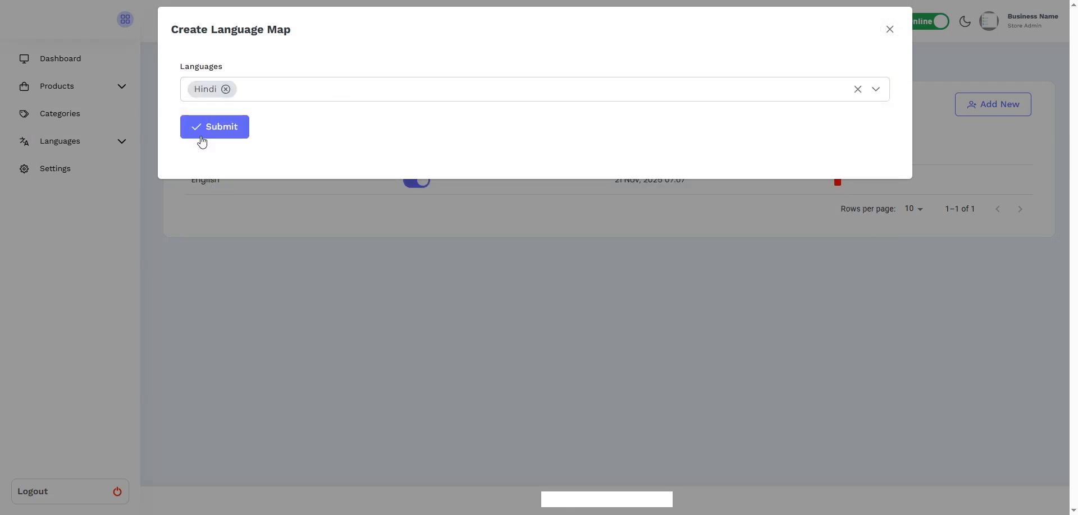
{"action": "left_click", "coordinate": [198, 128]}
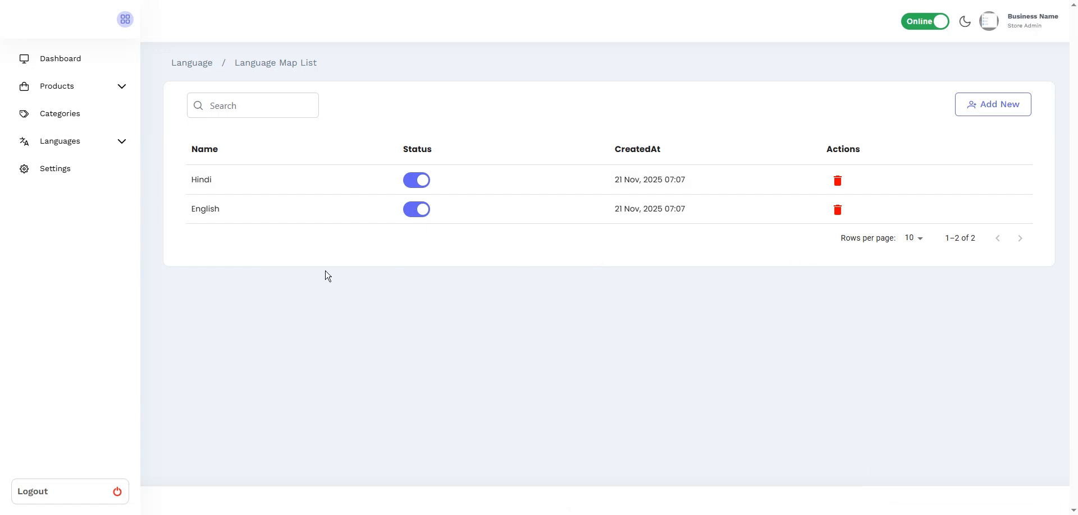
- Go from the dashboard to the Categories List and open the form for a new category, looking over its fields
{"action": "left_click", "coordinate": [75, 59]}
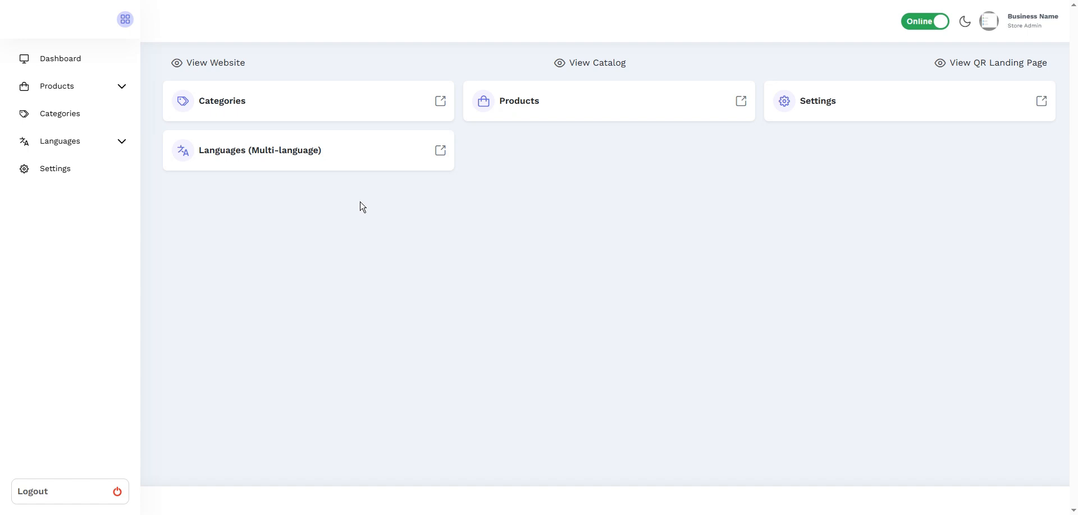
{"action": "left_click", "coordinate": [227, 107]}
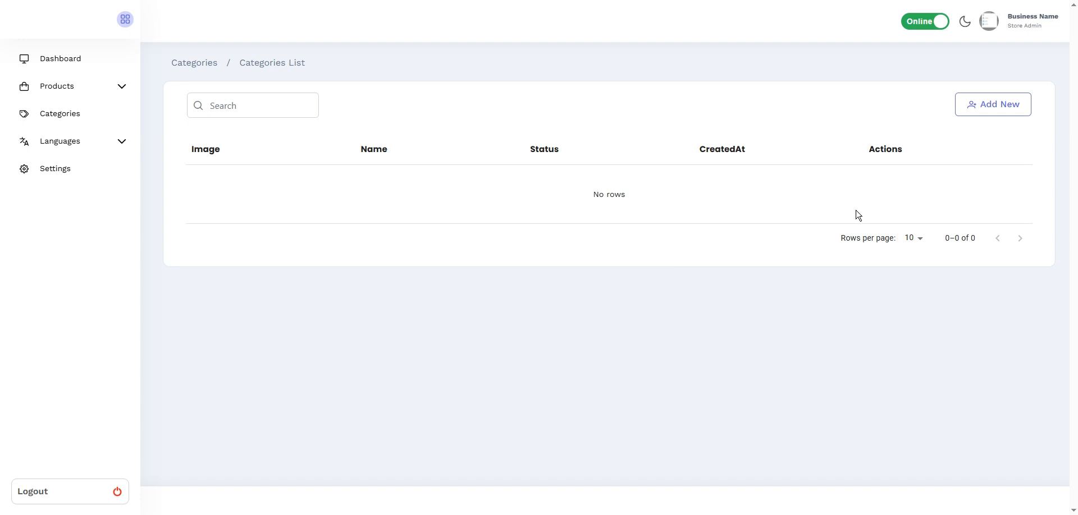
{"action": "left_click", "coordinate": [1005, 109]}
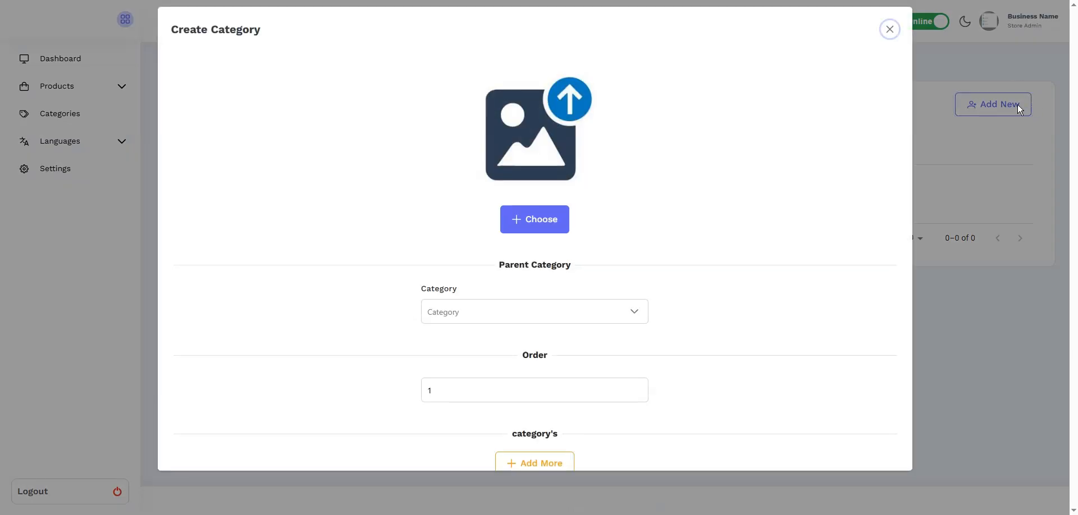
{"action": "scroll", "coordinate": [758, 238], "scroll_direction": "down", "scroll_amount": 1}
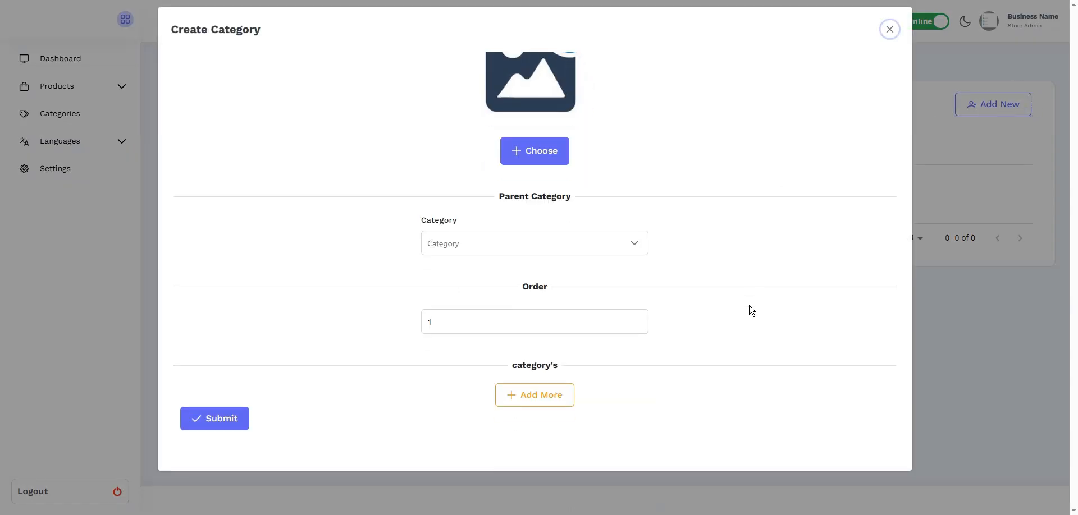
{"action": "scroll", "coordinate": [751, 311], "scroll_direction": "up", "scroll_amount": 1}
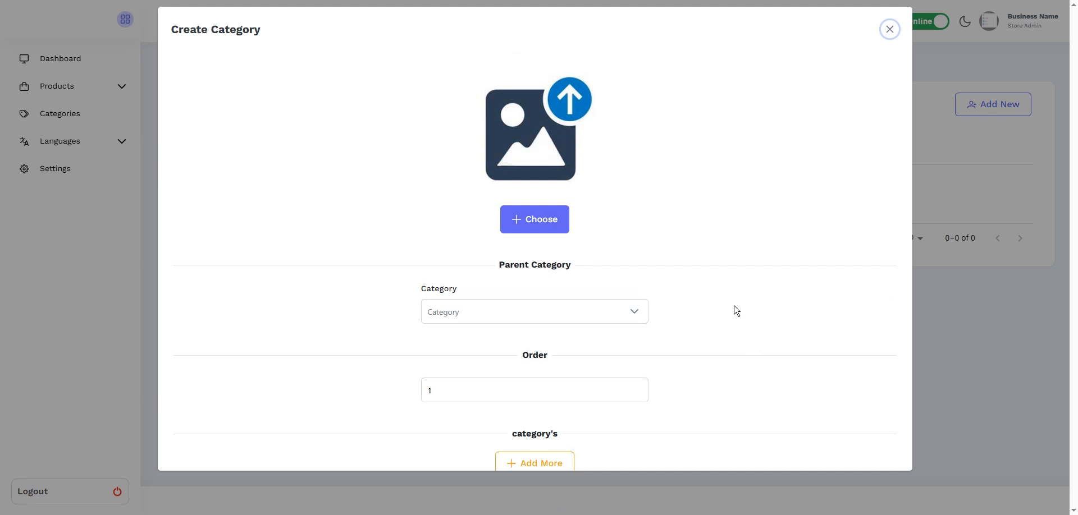
- Upload Seller Pane (14).png as the category image with the crop covering the full picture, and delete the uploaded image
{"action": "left_click", "coordinate": [535, 224]}
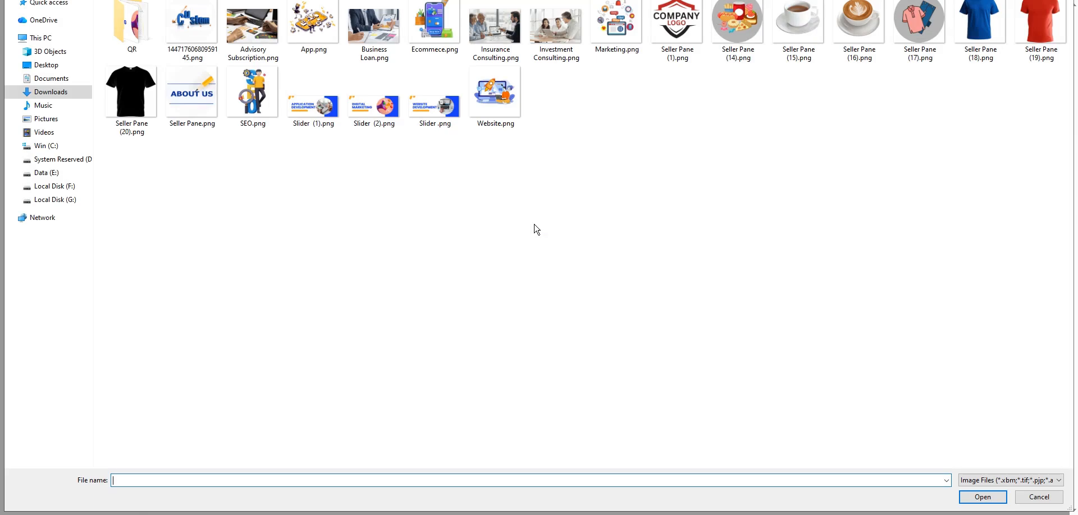
{"action": "double_click", "coordinate": [741, 31]}
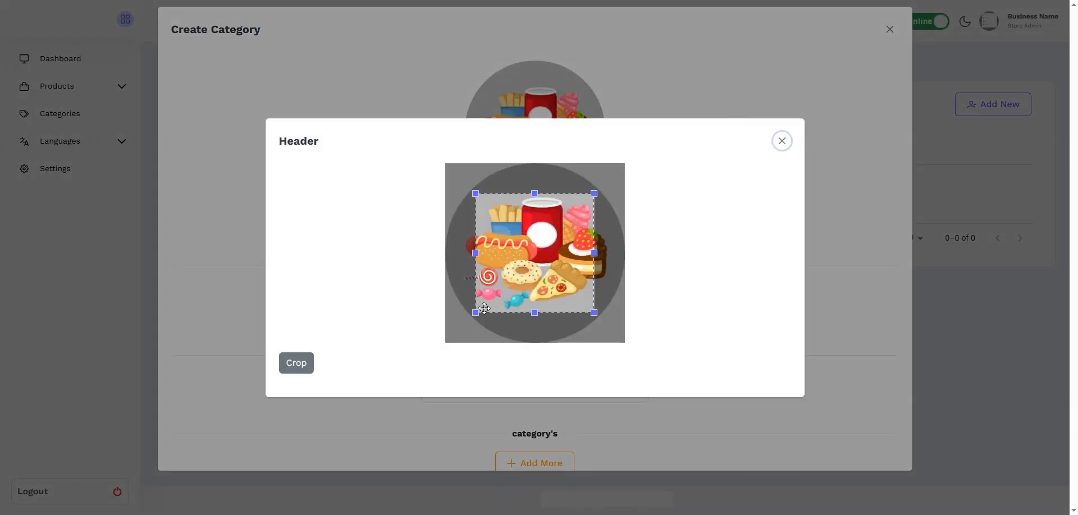
{"action": "left_click_drag", "start_coordinate": [535, 253], "coordinate": [504, 223]}
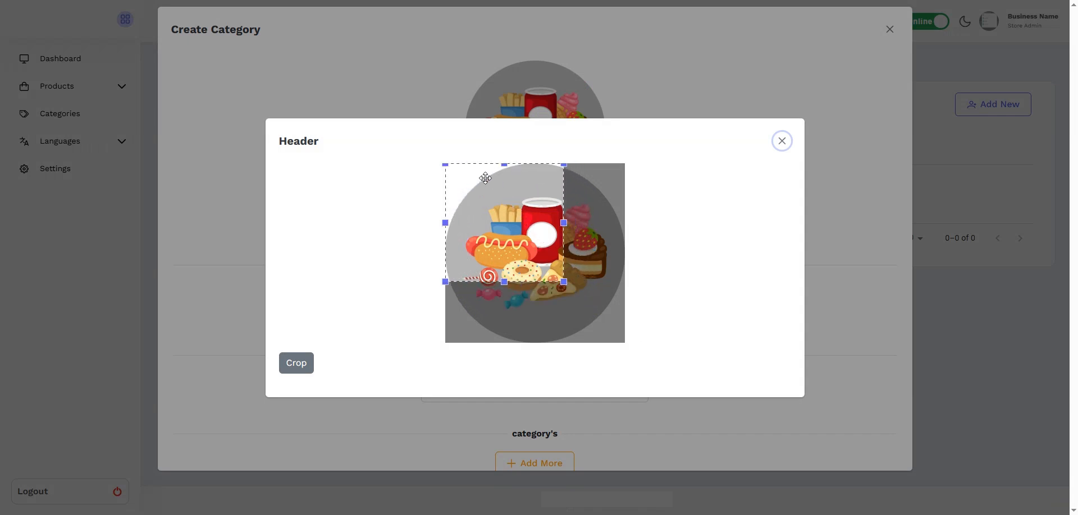
{"action": "left_click_drag", "start_coordinate": [570, 277], "coordinate": [223, 31]}
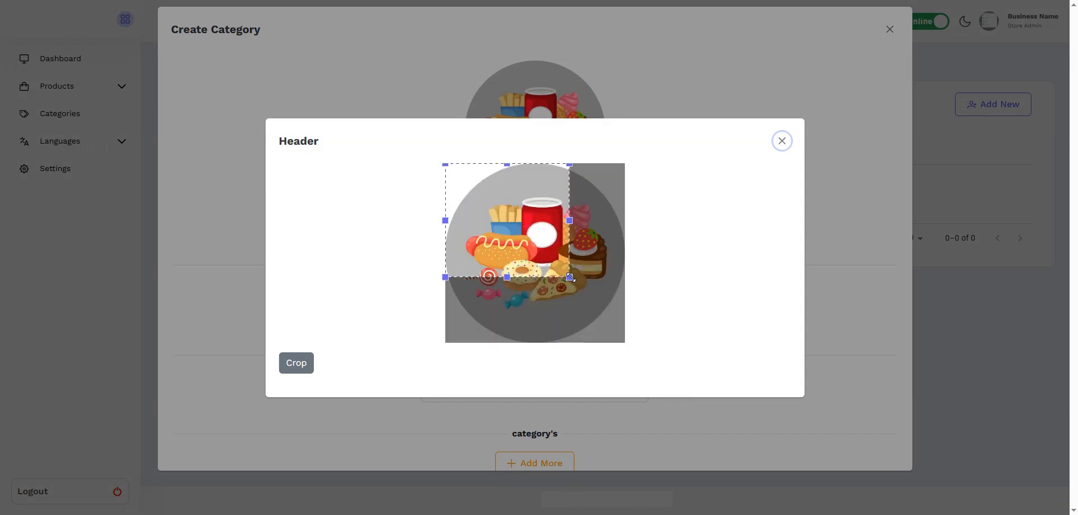
{"action": "left_click_drag", "start_coordinate": [570, 277], "coordinate": [607, 302]}
{"action": "left_click_drag", "start_coordinate": [664, 342], "coordinate": [717, 403]}
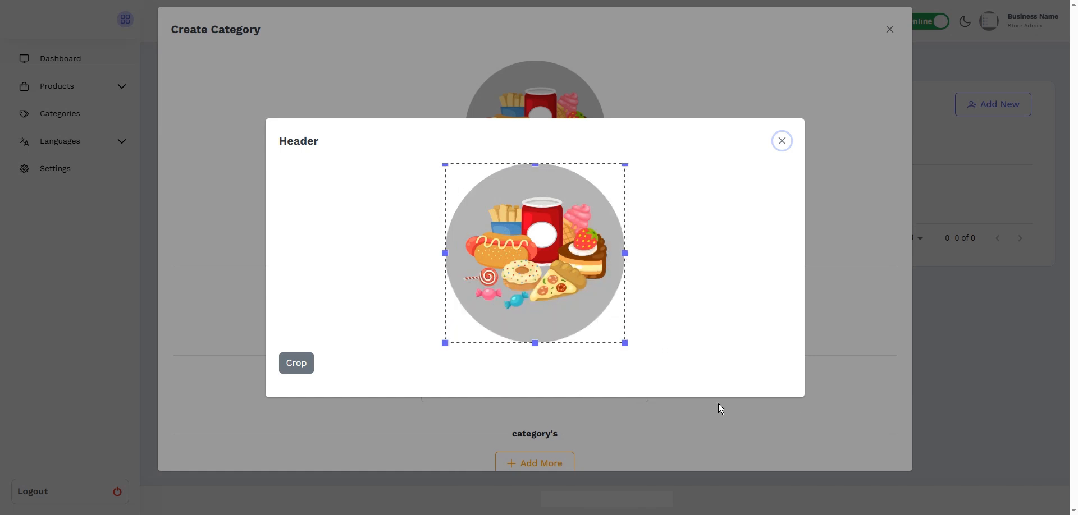
{"action": "left_click", "coordinate": [290, 373]}
{"action": "left_click", "coordinate": [298, 365]}
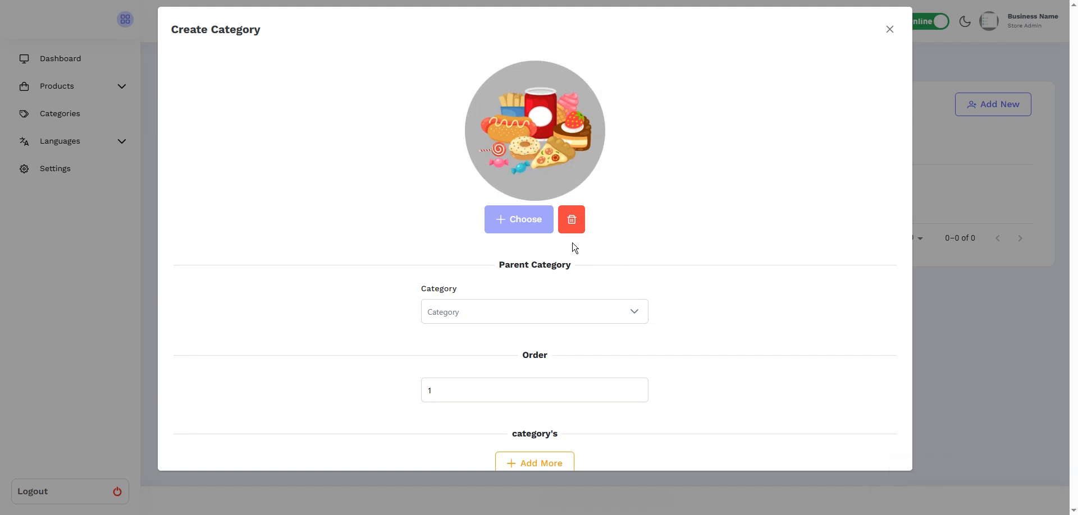
{"action": "left_click", "coordinate": [572, 223]}
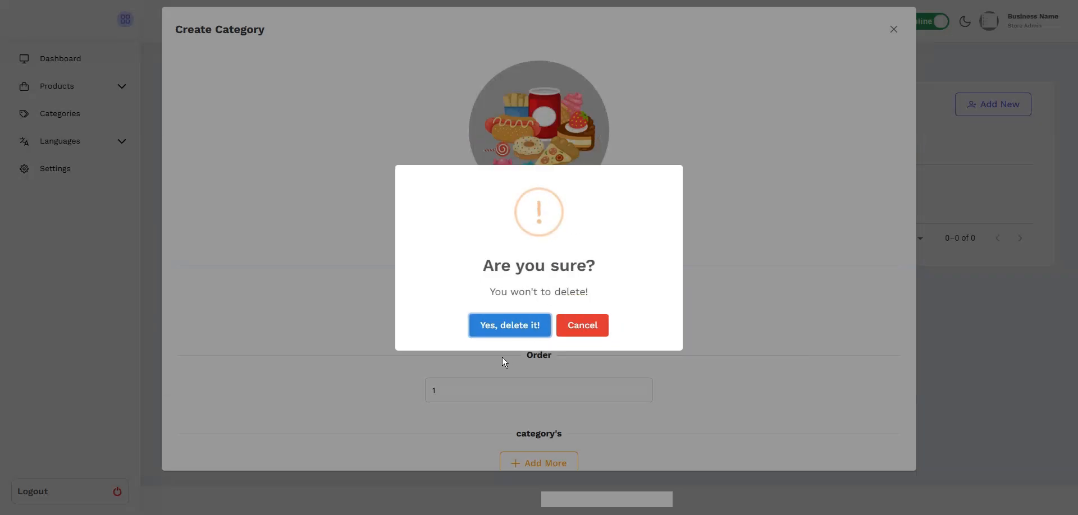
{"action": "left_click", "coordinate": [505, 328]}
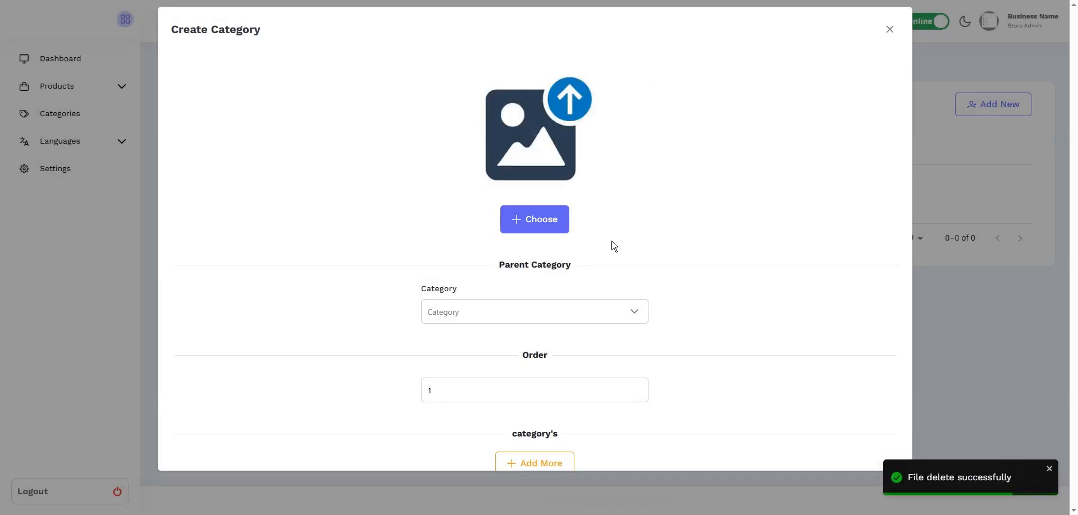
- Upload Seller Pane (14).png as the new category's image, extending the crop area to the whole picture
{"action": "left_click", "coordinate": [548, 228]}
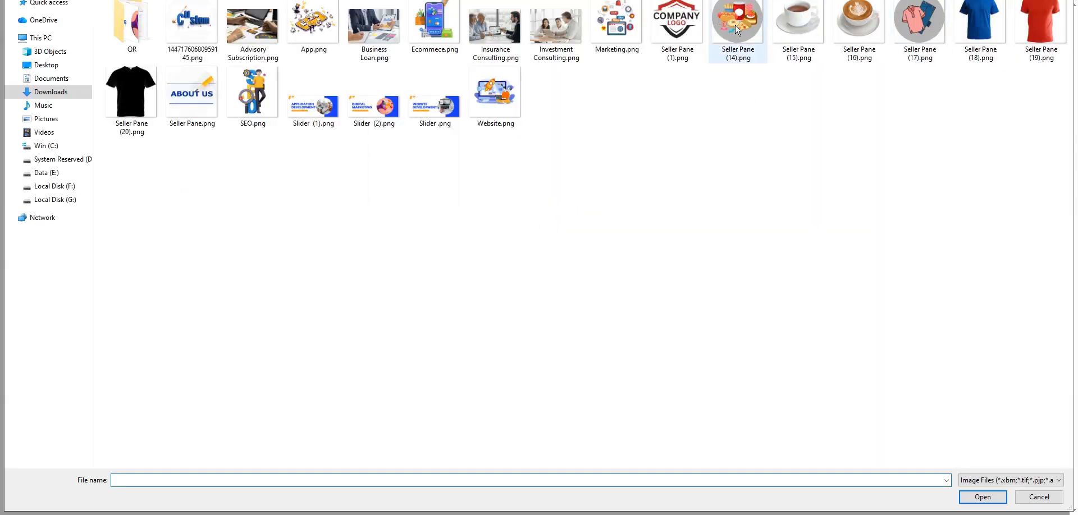
{"action": "double_click", "coordinate": [737, 30]}
{"action": "left_click_drag", "start_coordinate": [514, 275], "coordinate": [483, 220]}
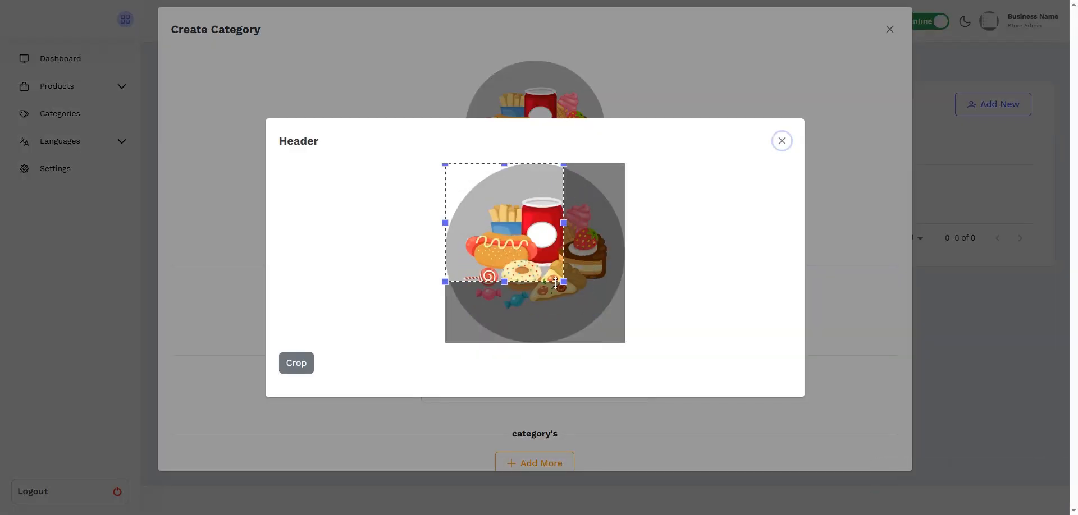
{"action": "left_click_drag", "start_coordinate": [564, 282], "coordinate": [749, 416]}
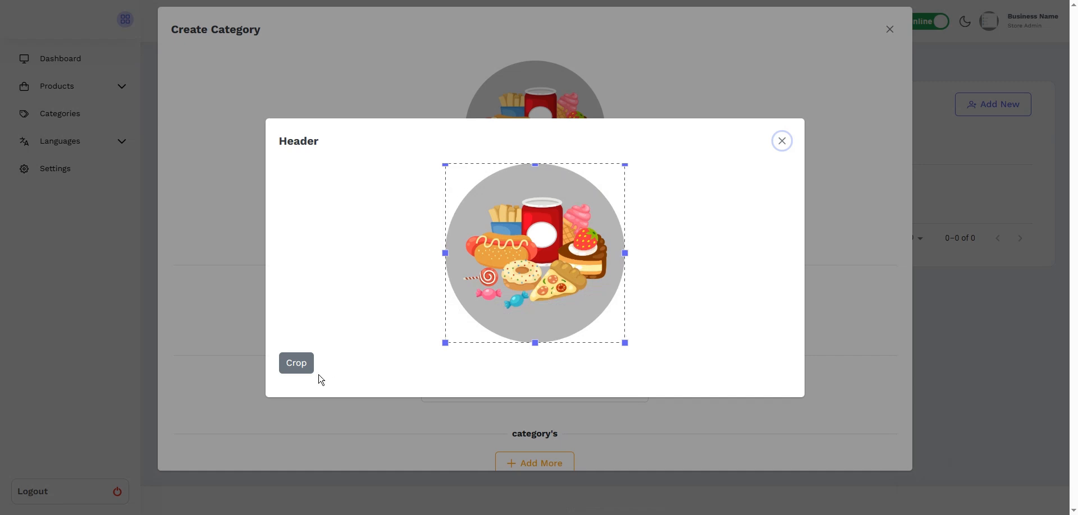
{"action": "left_click", "coordinate": [302, 371]}
{"action": "left_click", "coordinate": [297, 363]}
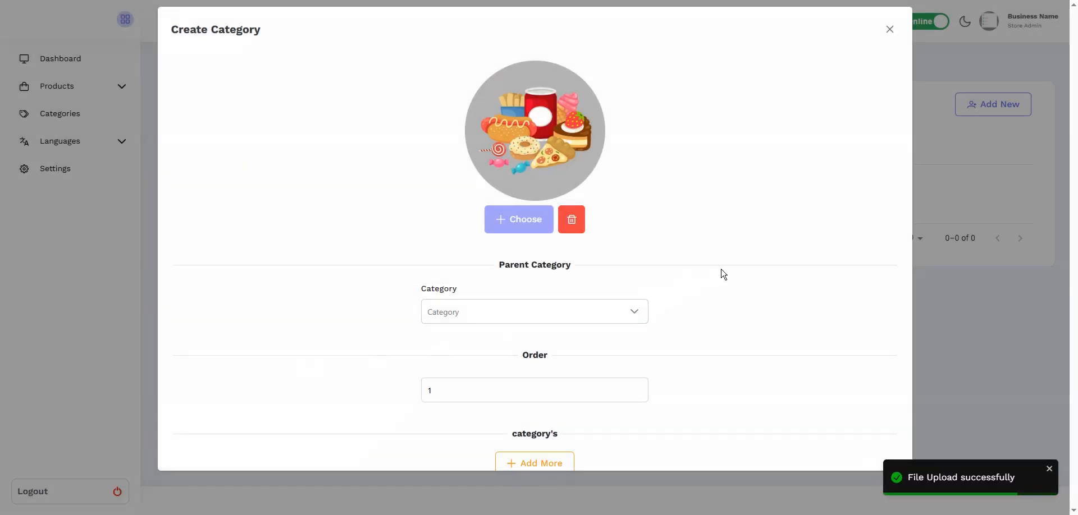
- Leave the parent category empty, set the order to 1, and add a name and language row for the category
{"action": "scroll", "coordinate": [654, 279], "scroll_direction": "down", "scroll_amount": 1}
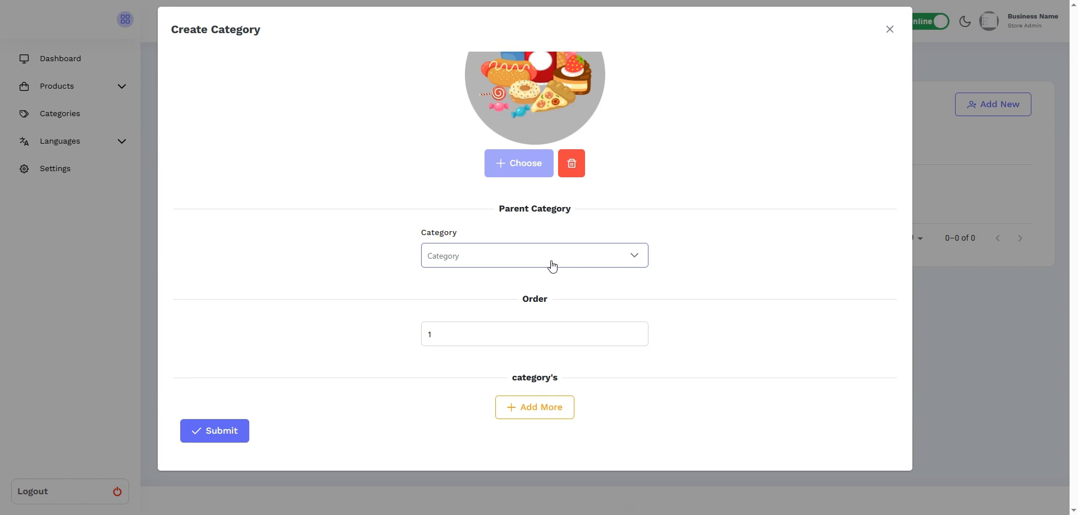
{"action": "scroll", "coordinate": [554, 269], "scroll_direction": "down", "scroll_amount": 1}
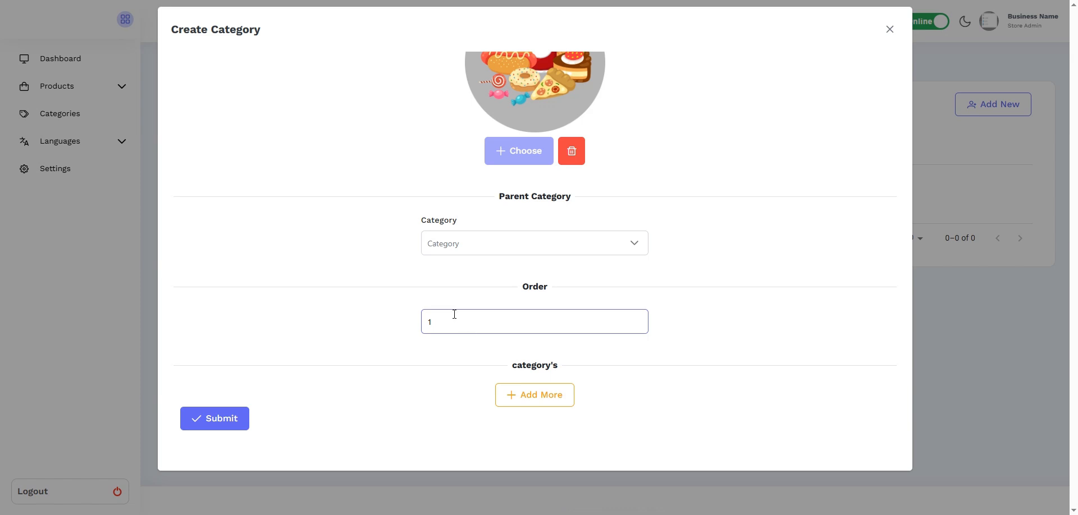
{"action": "left_click_drag", "start_coordinate": [575, 330], "coordinate": [407, 323]}
{"action": "type", "text": "1"}
{"action": "left_click", "coordinate": [527, 405]}
{"action": "scroll", "coordinate": [594, 267], "scroll_direction": "down", "scroll_amount": 1}
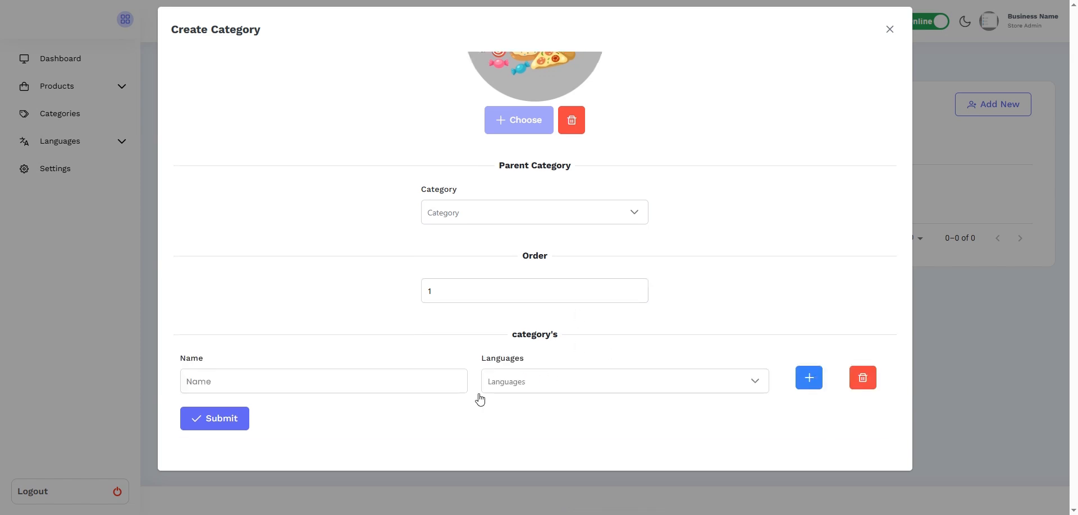
- Name the category Beverages and assign English as the language of that name
{"action": "left_click", "coordinate": [210, 387]}
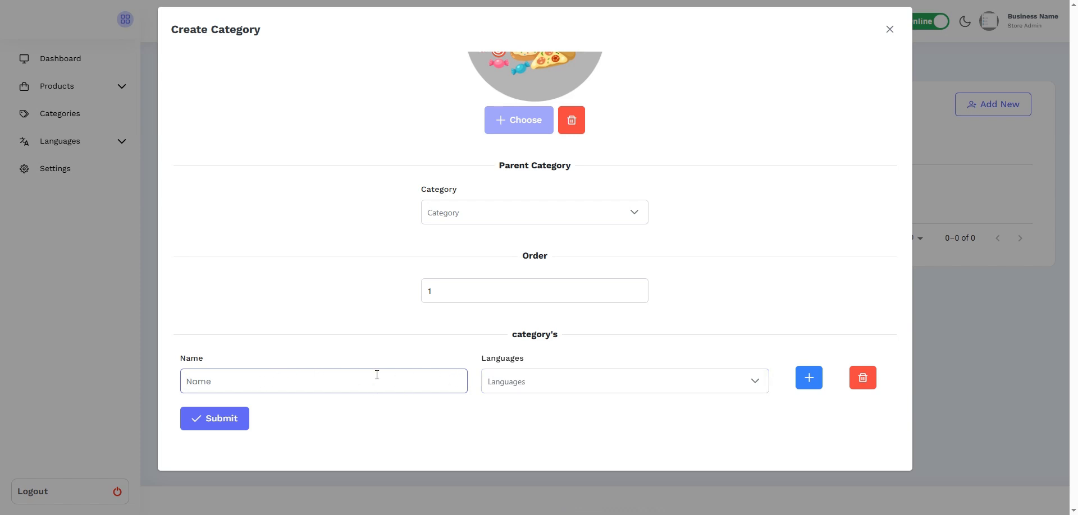
{"action": "type", "text": "Bevrages"}
{"action": "left_click", "coordinate": [563, 385]}
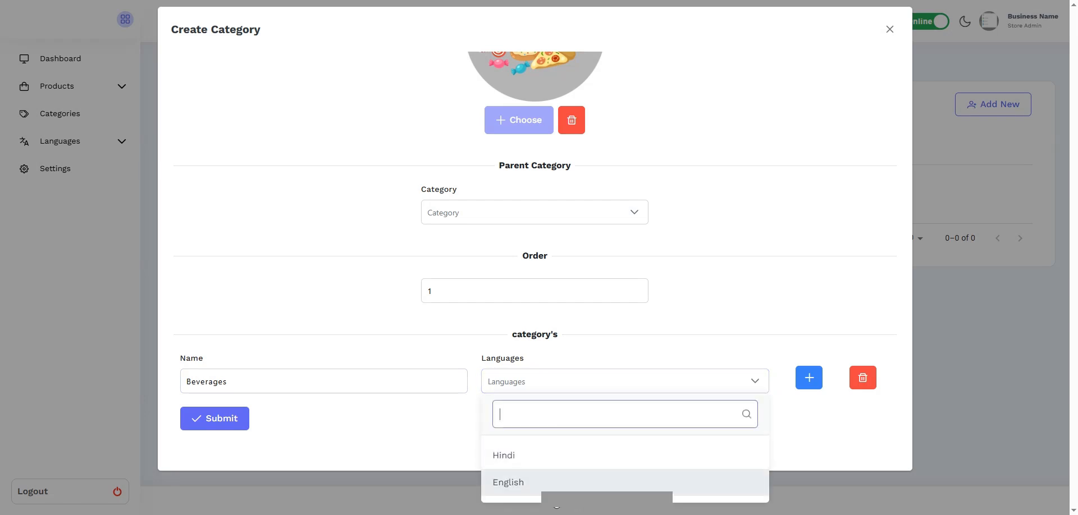
{"action": "left_click", "coordinate": [535, 484]}
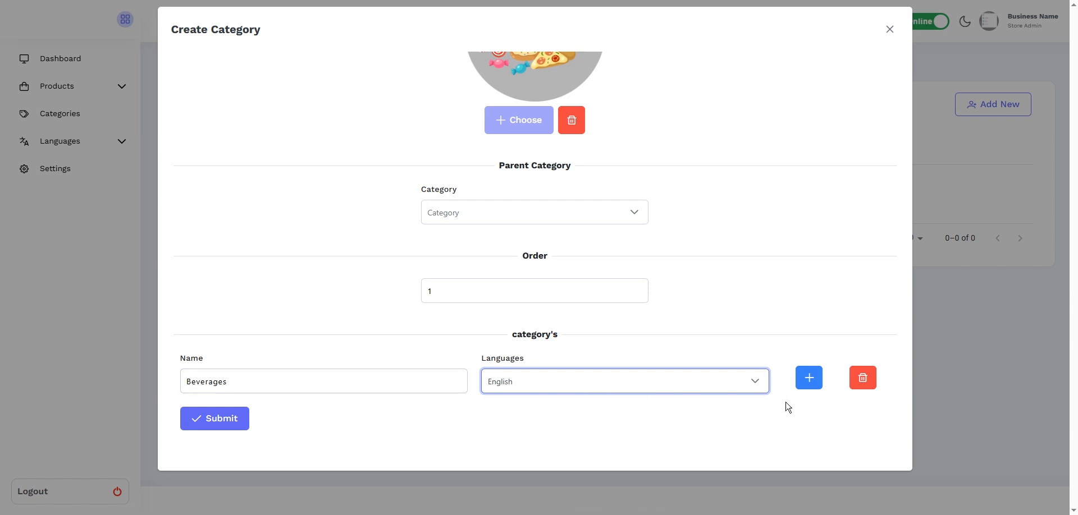
- Add a second name row with the Hindi name बेवरेजेस and submit the Beverages category
{"action": "left_click", "coordinate": [811, 387]}
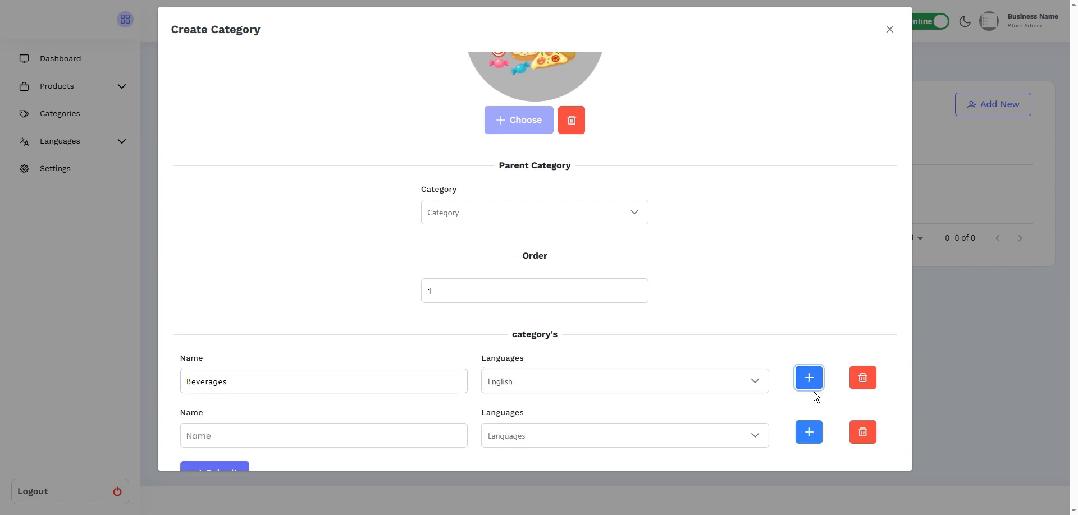
{"action": "scroll", "coordinate": [663, 393], "scroll_direction": "down", "scroll_amount": 1}
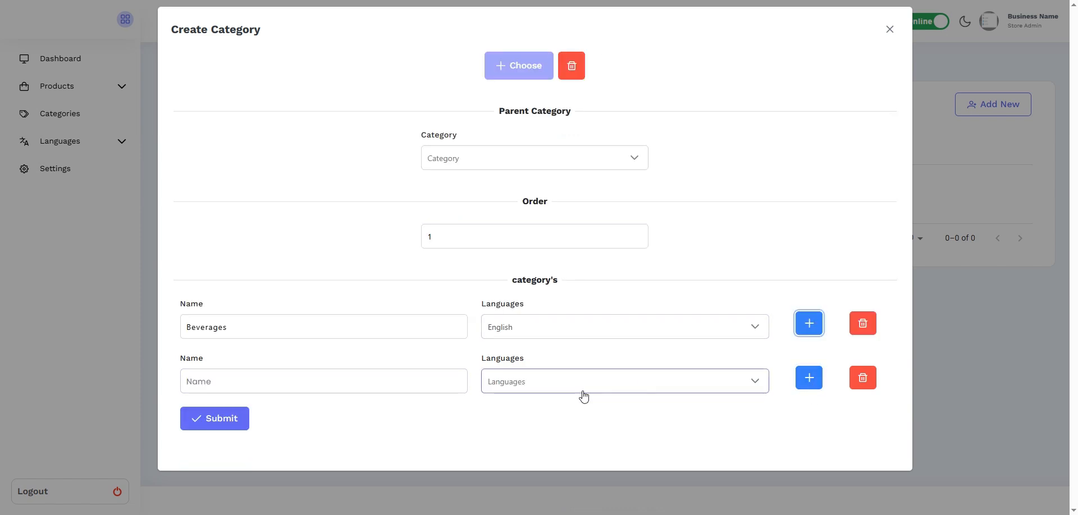
{"action": "left_click", "coordinate": [560, 393]}
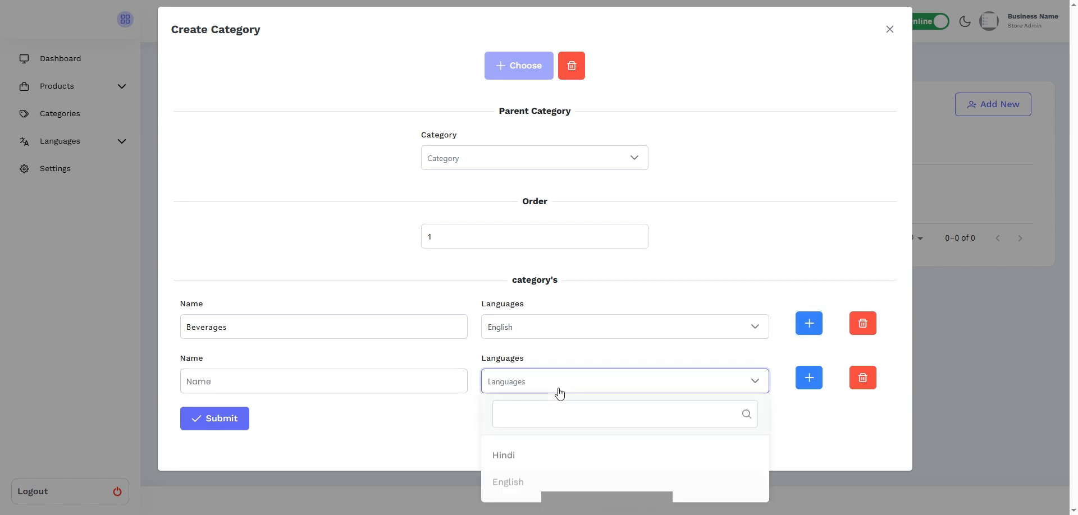
{"action": "left_click", "coordinate": [560, 460]}
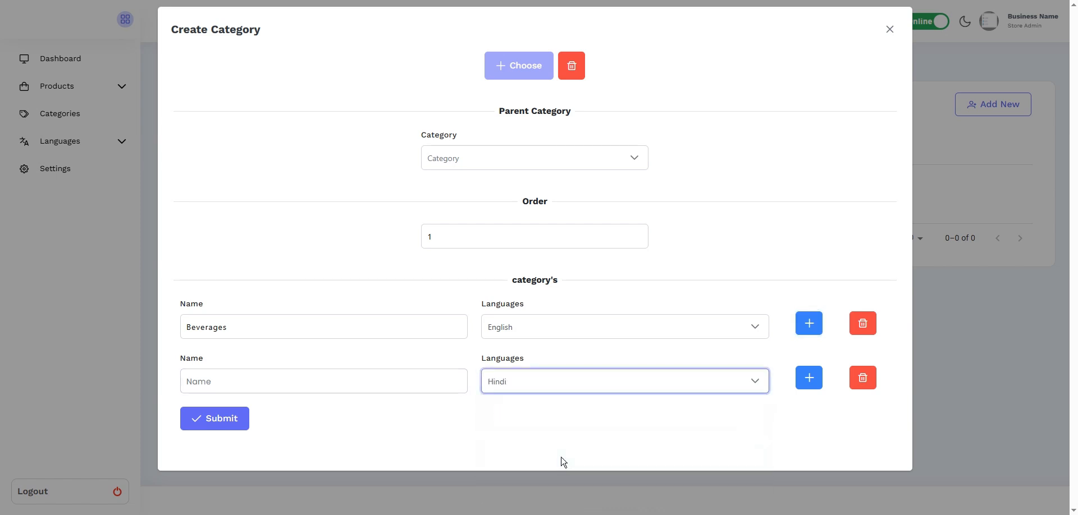
{"action": "left_click", "coordinate": [405, 383]}
{"action": "type", "text": "बेवरेजेस"}
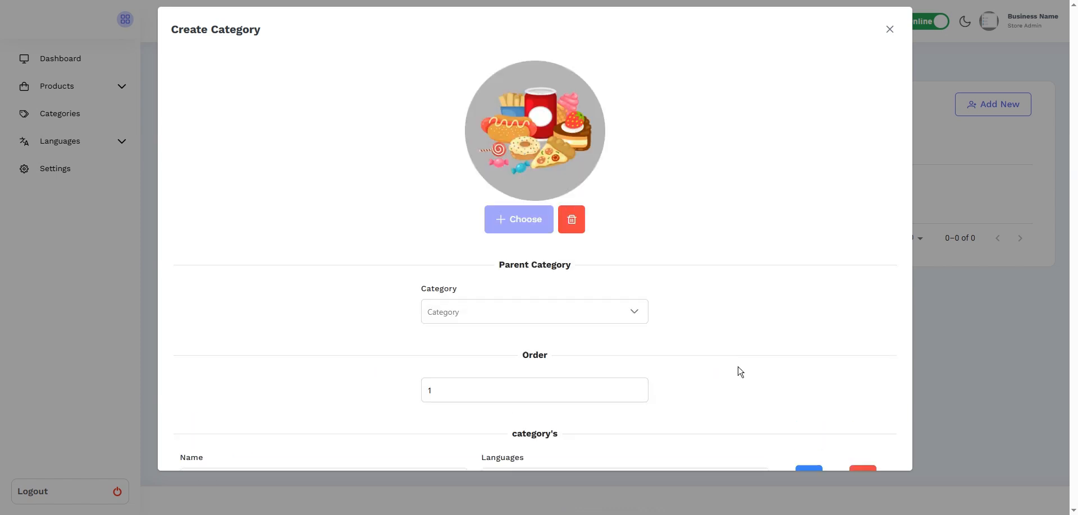
{"action": "scroll", "coordinate": [740, 372], "scroll_direction": "down", "scroll_amount": 3}
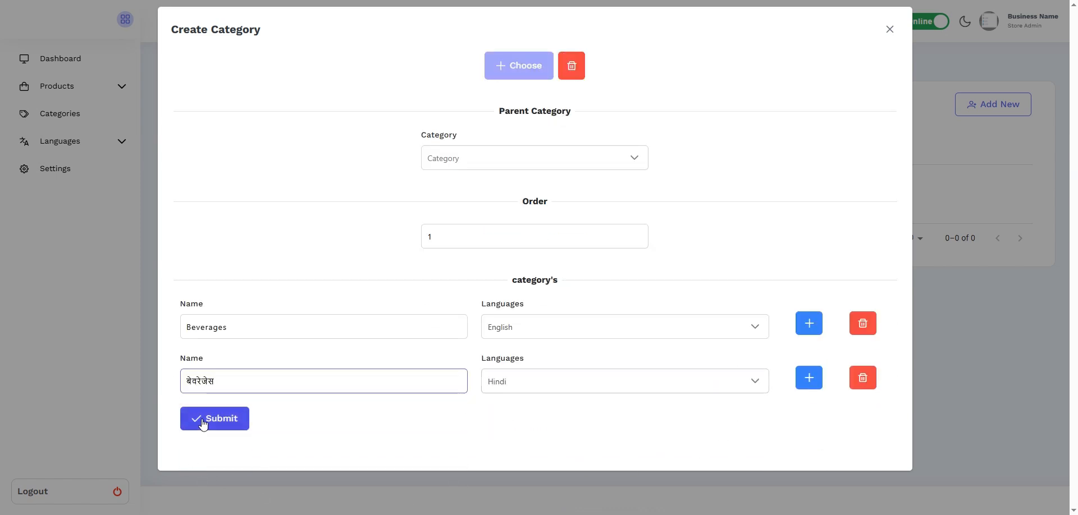
{"action": "left_click", "coordinate": [227, 419]}
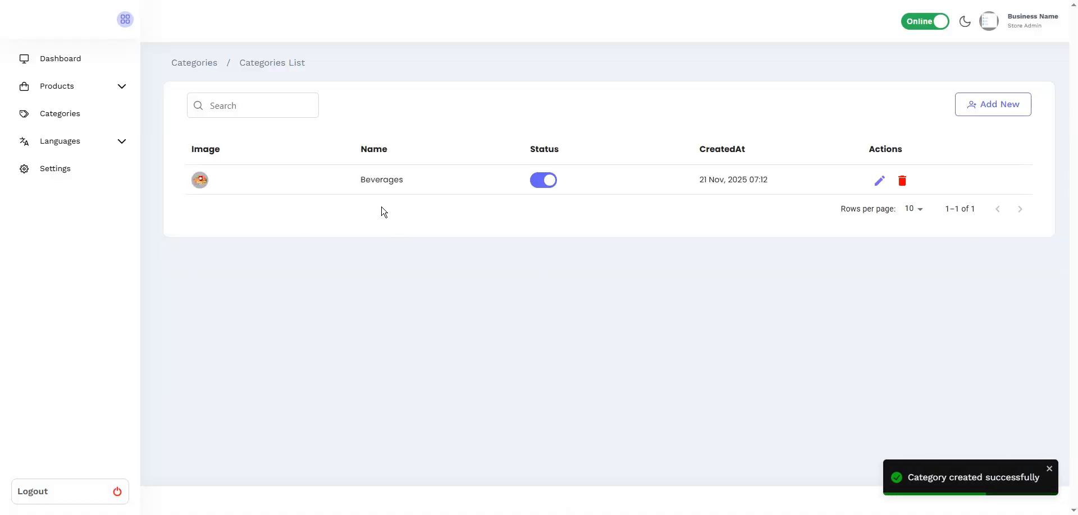
- View the public catalog from the dashboard, switch its language to English to check the category name, and return to the admin dashboard
{"action": "left_click", "coordinate": [60, 62]}
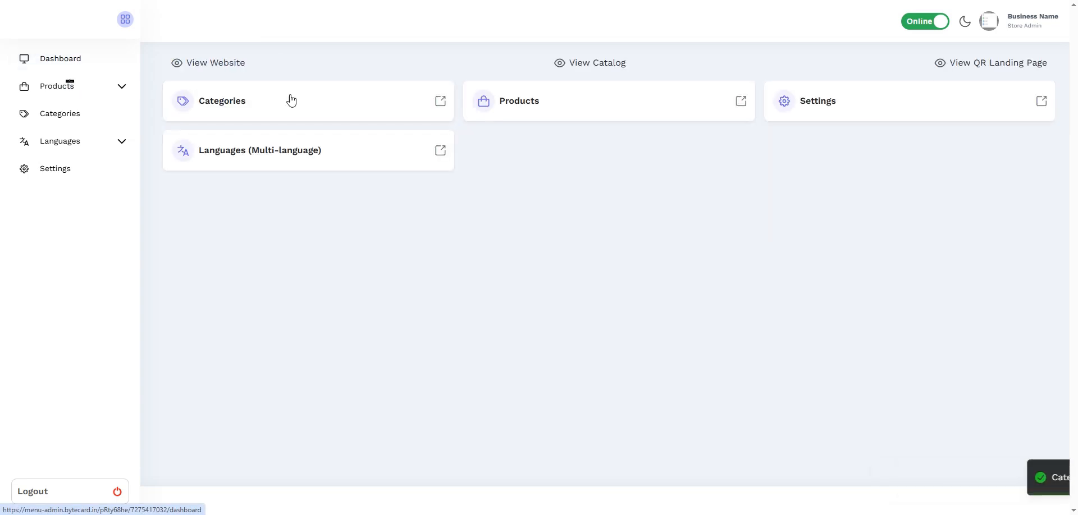
{"action": "left_click", "coordinate": [615, 67]}
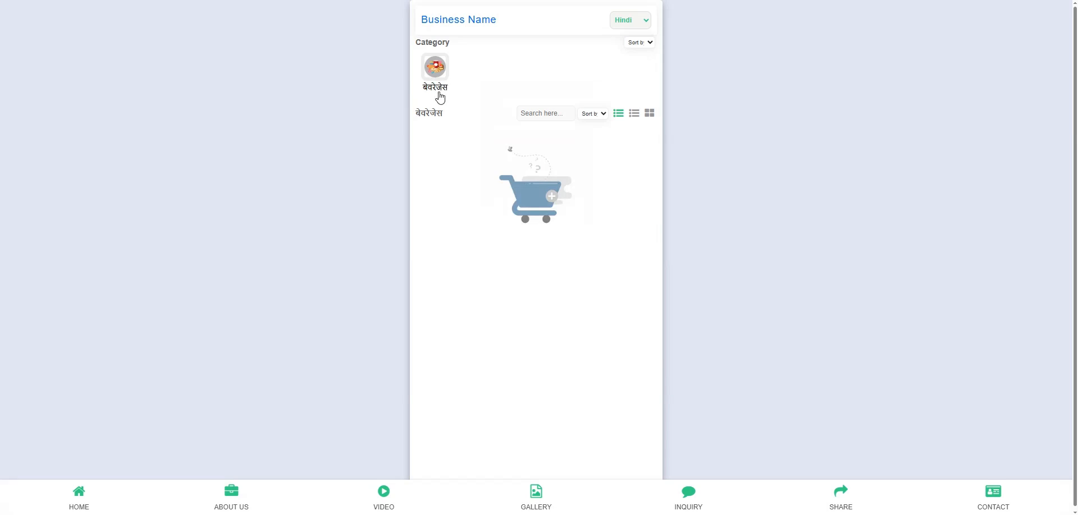
{"action": "left_click", "coordinate": [640, 20]}
{"action": "left_click", "coordinate": [633, 49]}
{"action": "left_click", "coordinate": [642, 21]}
{"action": "left_click", "coordinate": [631, 51]}
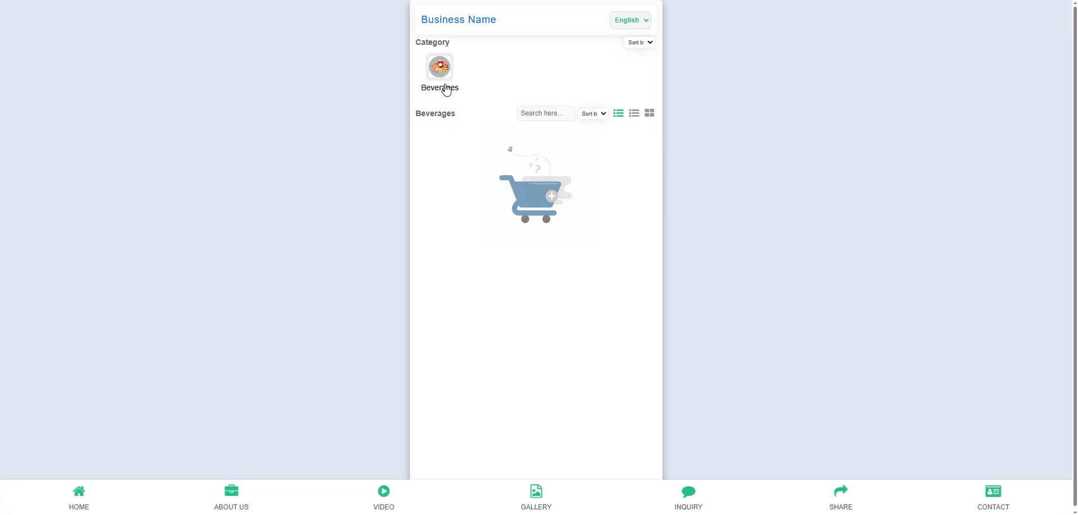
{"action": "left_click", "coordinate": [337, 0]}
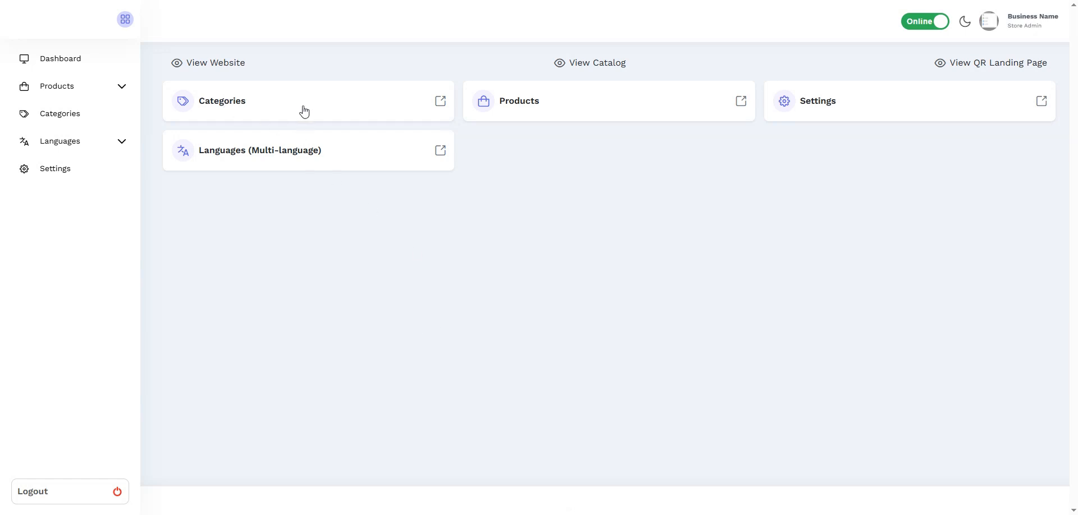
- Start another new category and upload Seller Pane (15).png as its image with the crop area covering the whole picture
{"action": "left_click", "coordinate": [274, 111]}
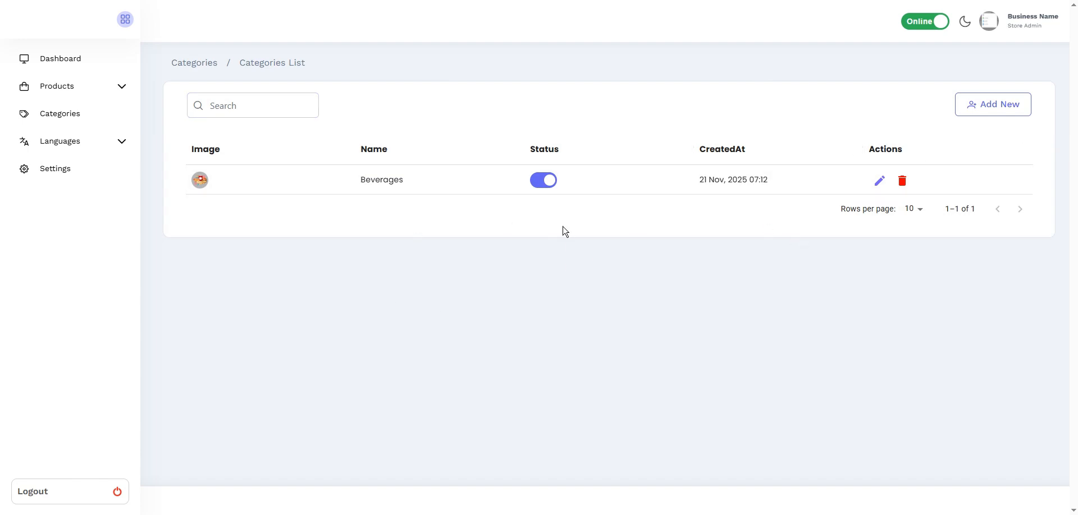
{"action": "left_click", "coordinate": [1005, 112]}
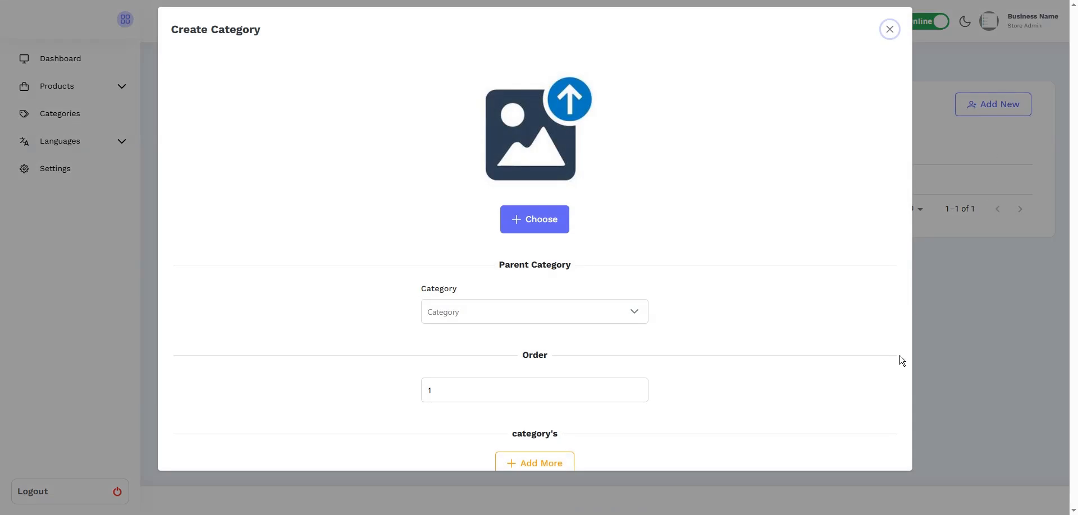
{"action": "left_click", "coordinate": [532, 224]}
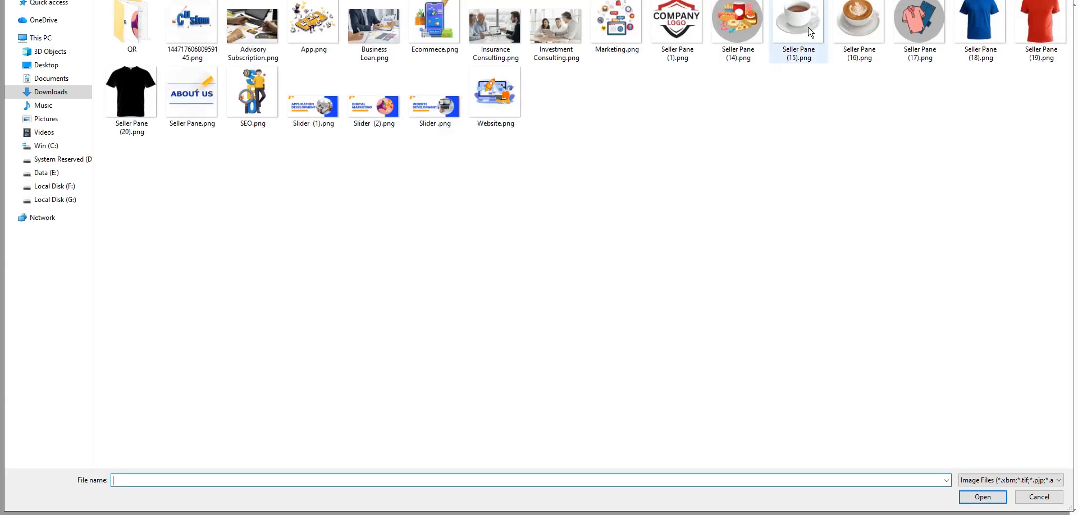
{"action": "left_click", "coordinate": [811, 33]}
{"action": "double_click", "coordinate": [811, 33]}
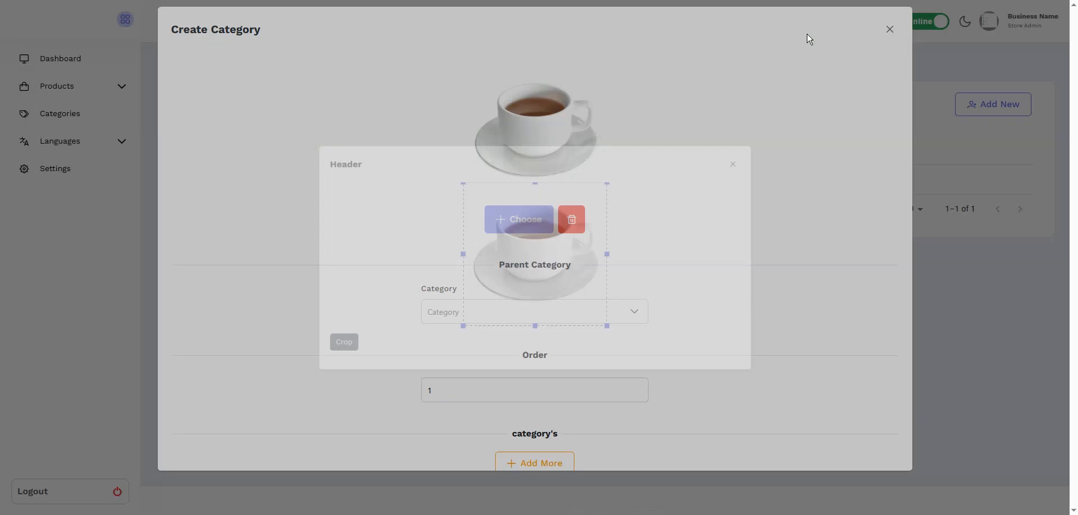
{"action": "left_click_drag", "start_coordinate": [540, 266], "coordinate": [464, 234]}
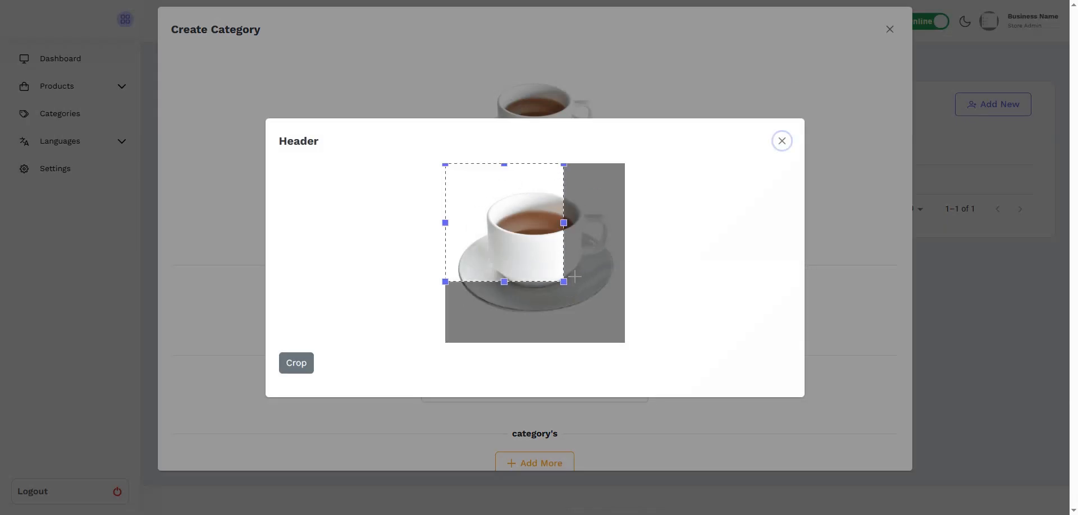
{"action": "left_click_drag", "start_coordinate": [563, 282], "coordinate": [750, 392]}
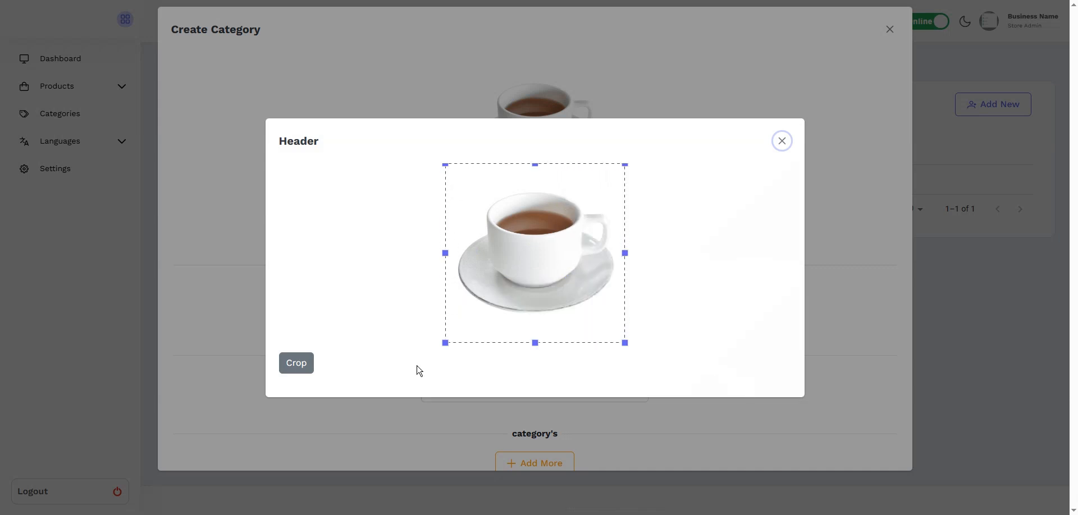
{"action": "left_click", "coordinate": [297, 372]}
{"action": "left_click", "coordinate": [298, 372]}
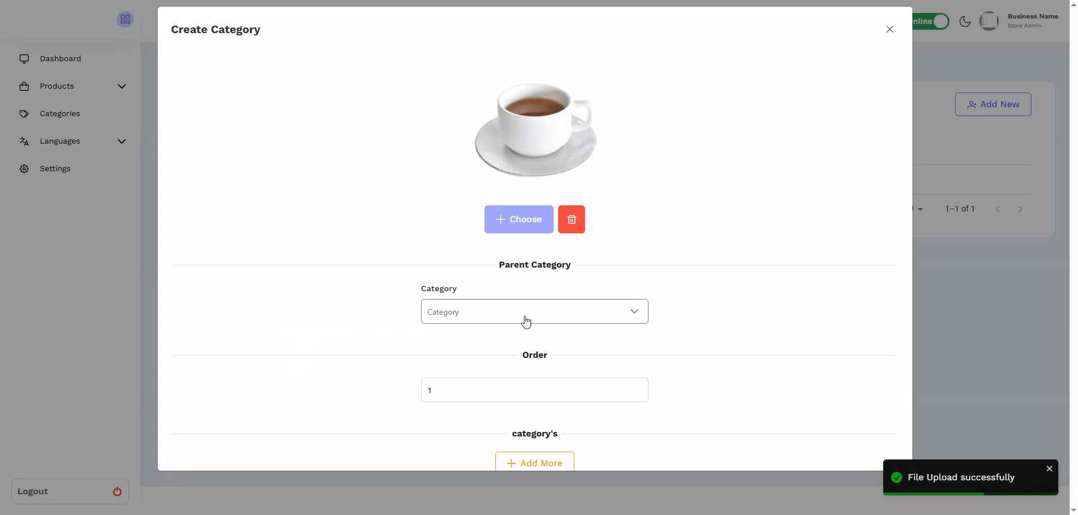
- Set Beverages as the new category's parent and leave the order at 1
{"action": "scroll", "coordinate": [629, 312], "scroll_direction": "down", "scroll_amount": 1}
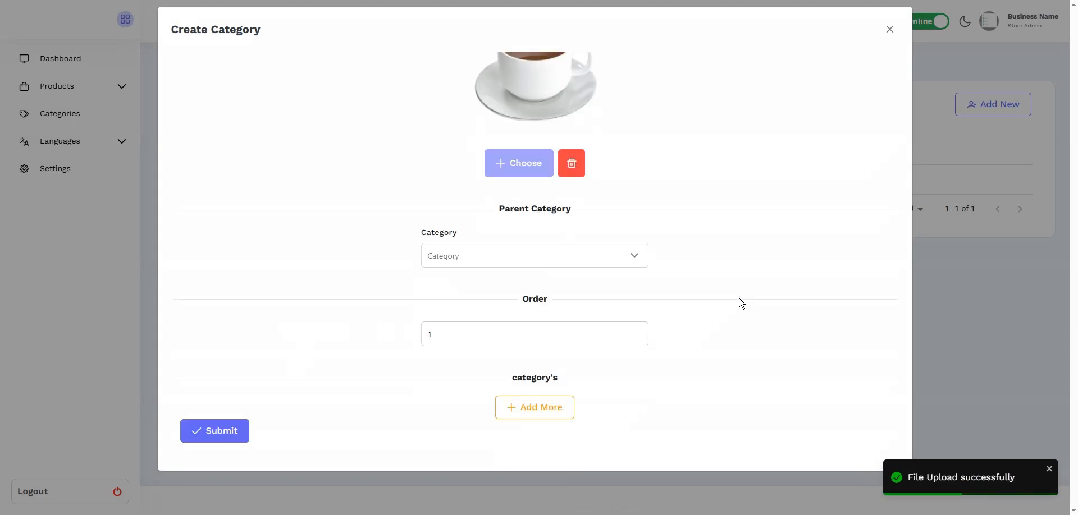
{"action": "left_click", "coordinate": [508, 264]}
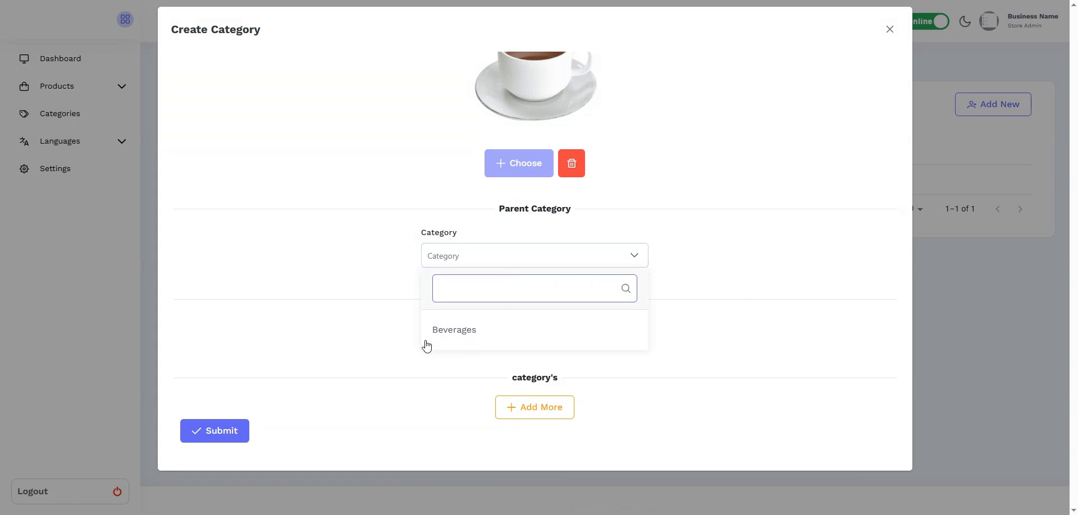
{"action": "left_click", "coordinate": [458, 337]}
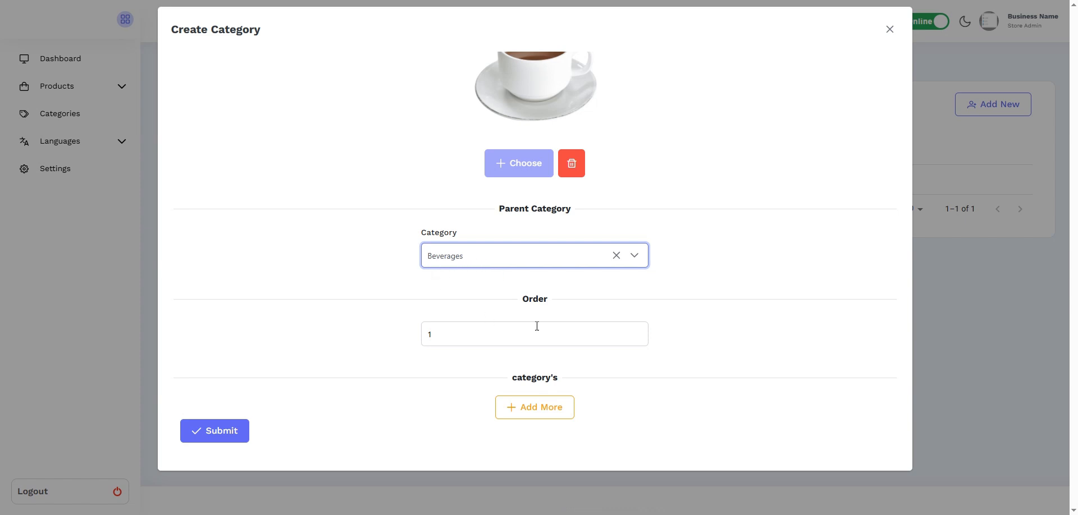
{"action": "scroll", "coordinate": [461, 337], "scroll_direction": "down", "scroll_amount": 1}
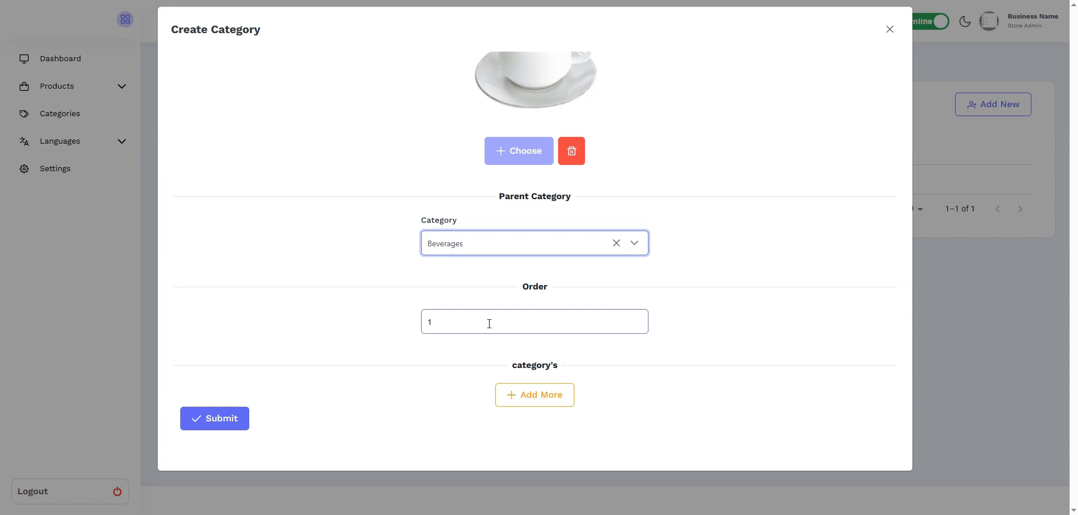
{"action": "left_click_drag", "start_coordinate": [490, 325], "coordinate": [341, 328]}
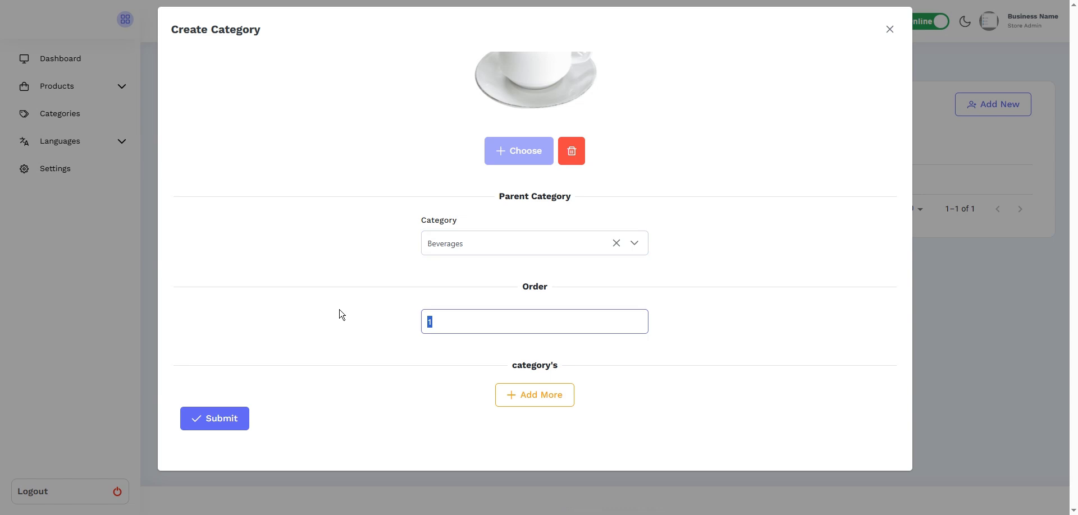
{"action": "left_click", "coordinate": [444, 345]}
{"action": "left_click", "coordinate": [446, 329]}
{"action": "left_click", "coordinate": [432, 357]}
{"action": "left_click", "coordinate": [429, 332]}
{"action": "left_click", "coordinate": [670, 385]}
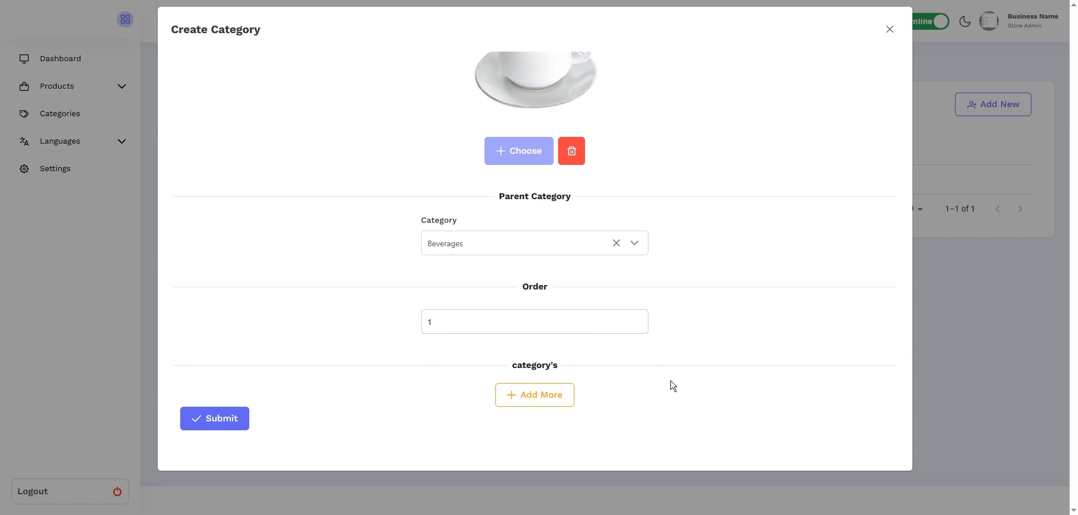
- Add a name row for the category with the name Tea and the language English
{"action": "left_click", "coordinate": [535, 395]}
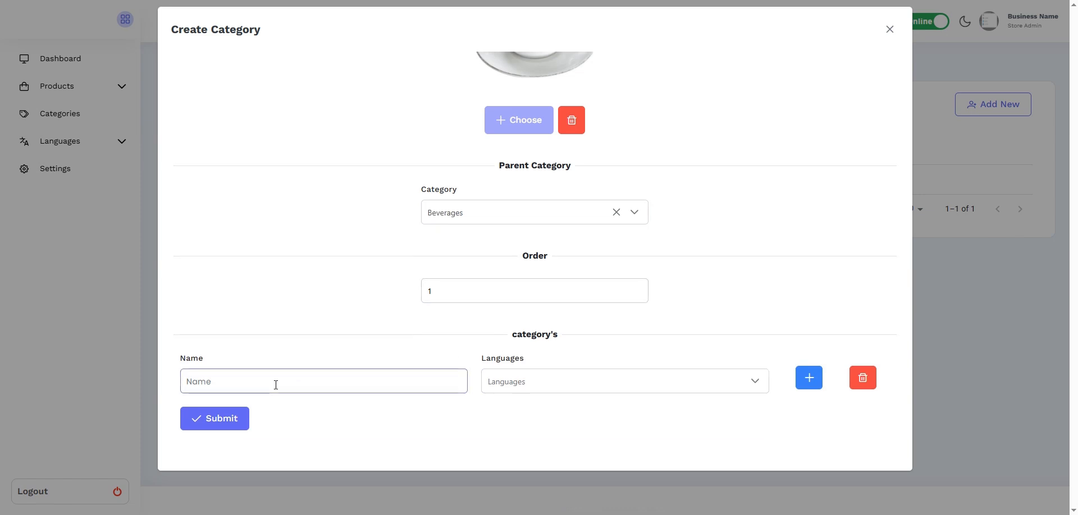
{"action": "type", "text": "Tea"}
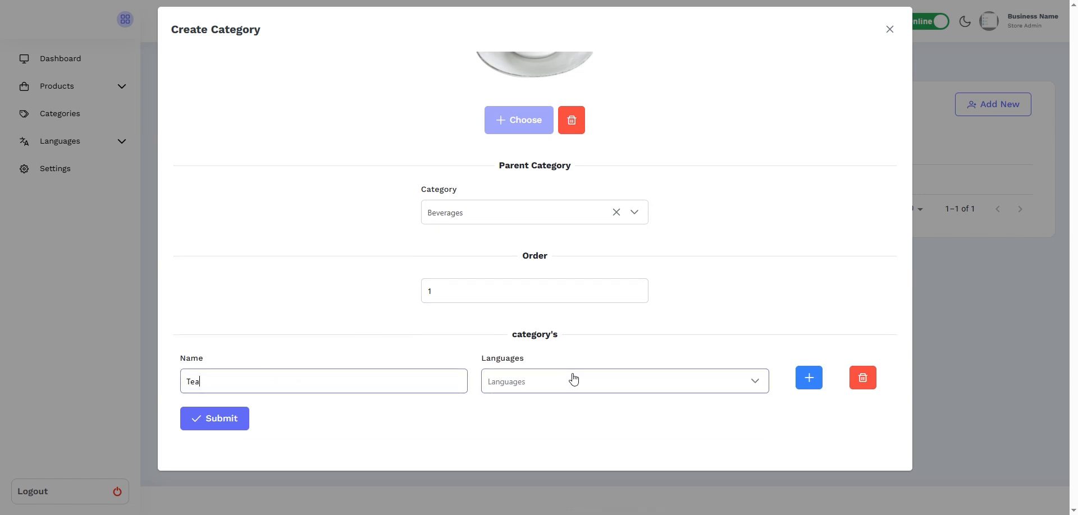
{"action": "left_click", "coordinate": [544, 381]}
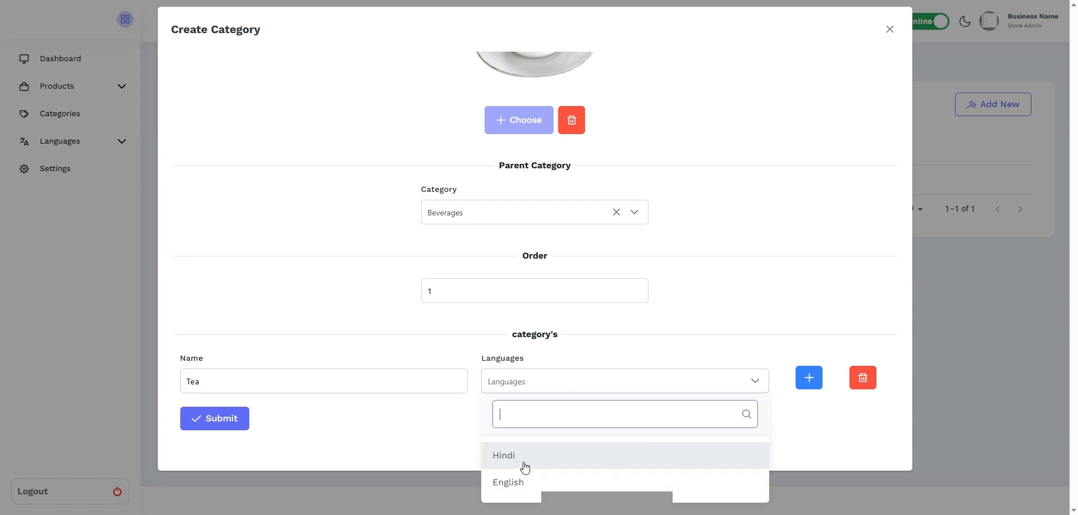
{"action": "left_click", "coordinate": [520, 487]}
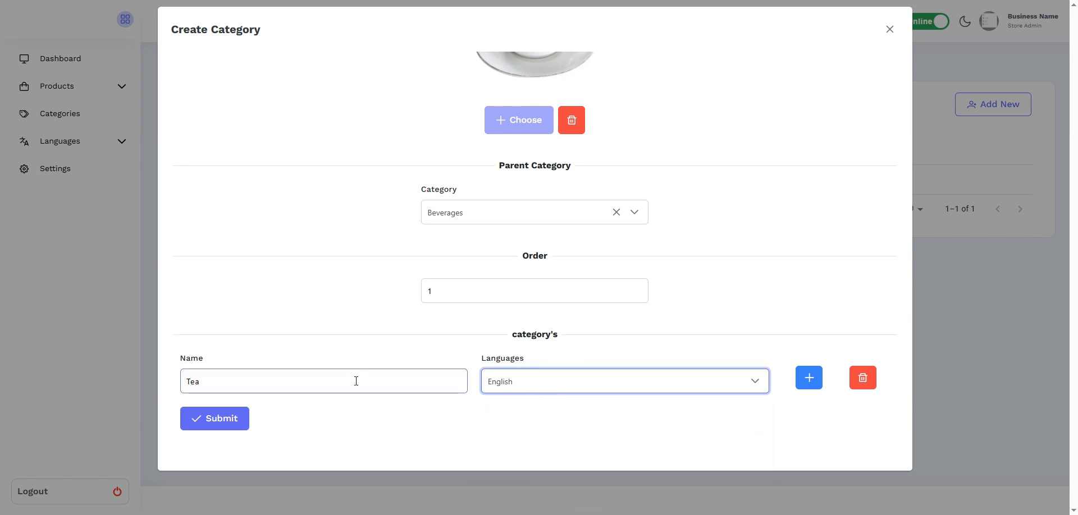
- Add a second name row with the Hindi name चाय, and delete that row
{"action": "left_click", "coordinate": [809, 378]}
{"action": "scroll", "coordinate": [676, 352], "scroll_direction": "down", "scroll_amount": 1}
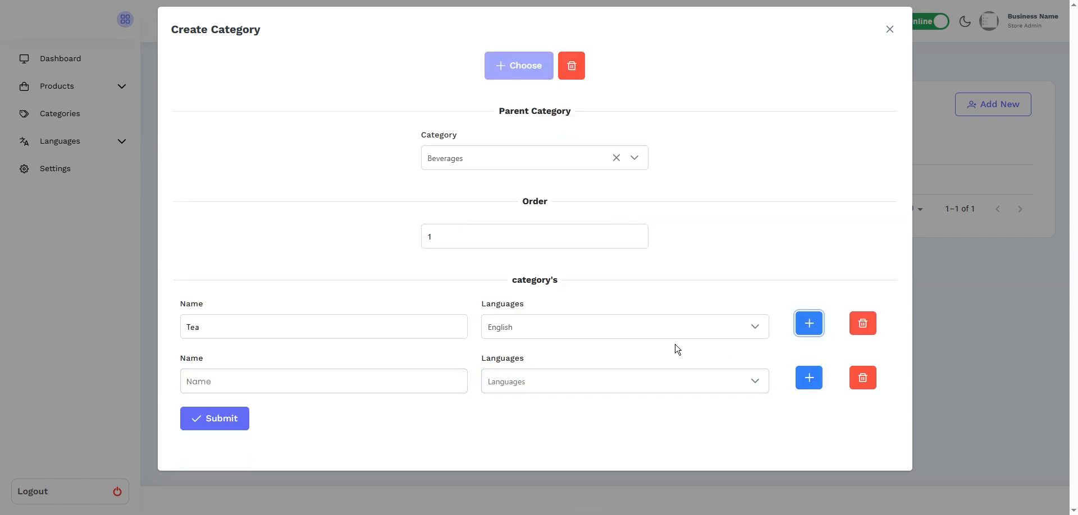
{"action": "left_click", "coordinate": [559, 386]}
{"action": "left_click", "coordinate": [538, 456]}
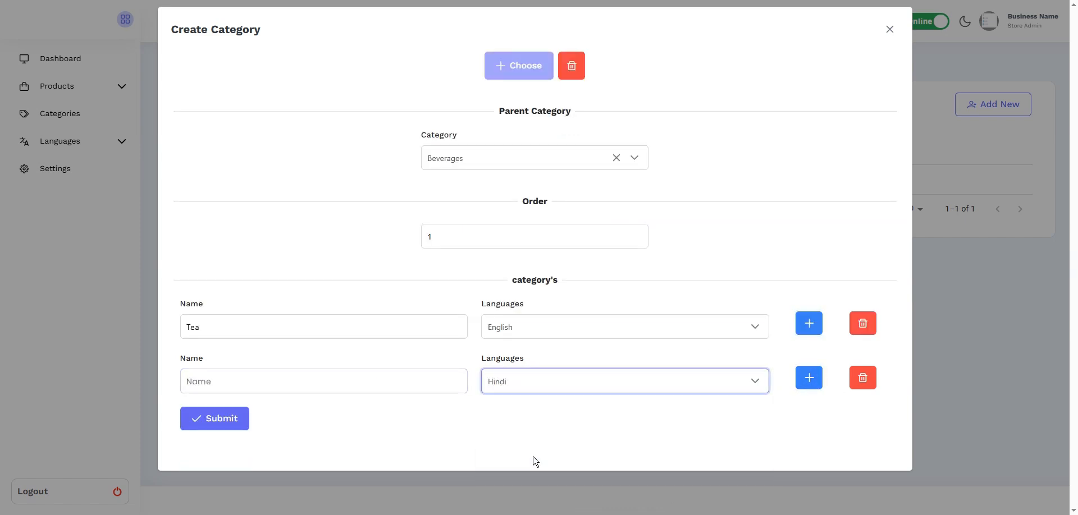
{"action": "left_click", "coordinate": [284, 385]}
{"action": "type", "text": "चाय कोफ़ी"}
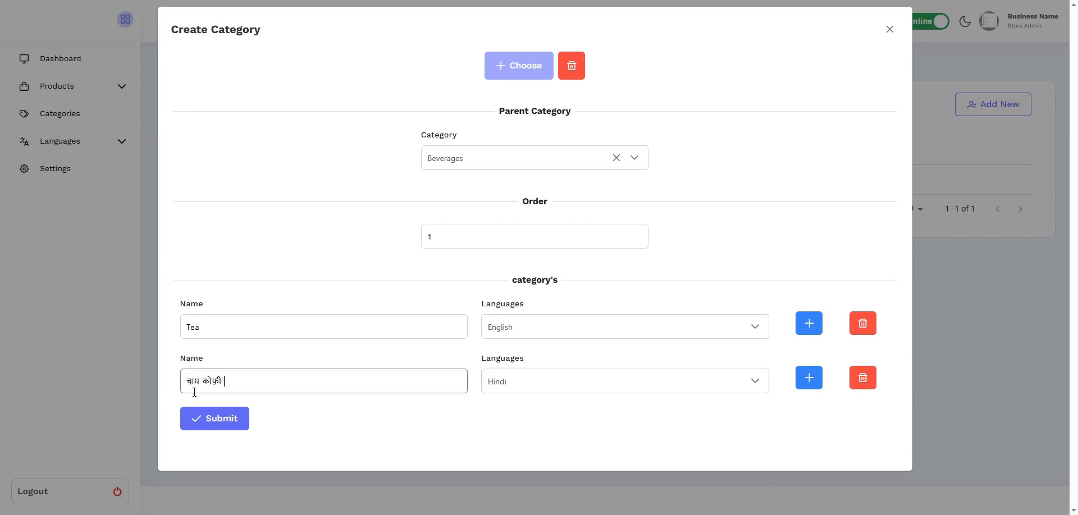
{"action": "key", "text": "BackSpace"}
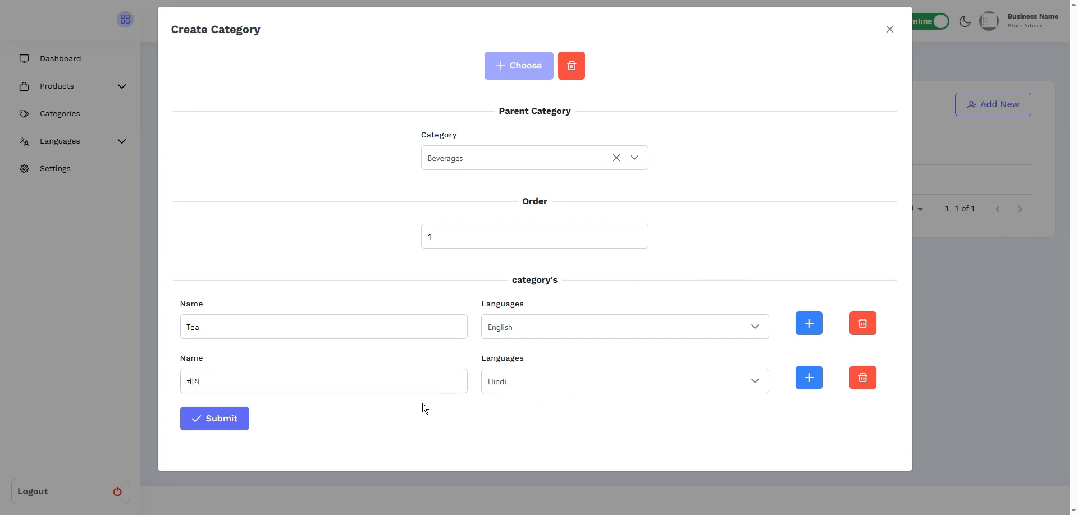
{"action": "left_click", "coordinate": [863, 379]}
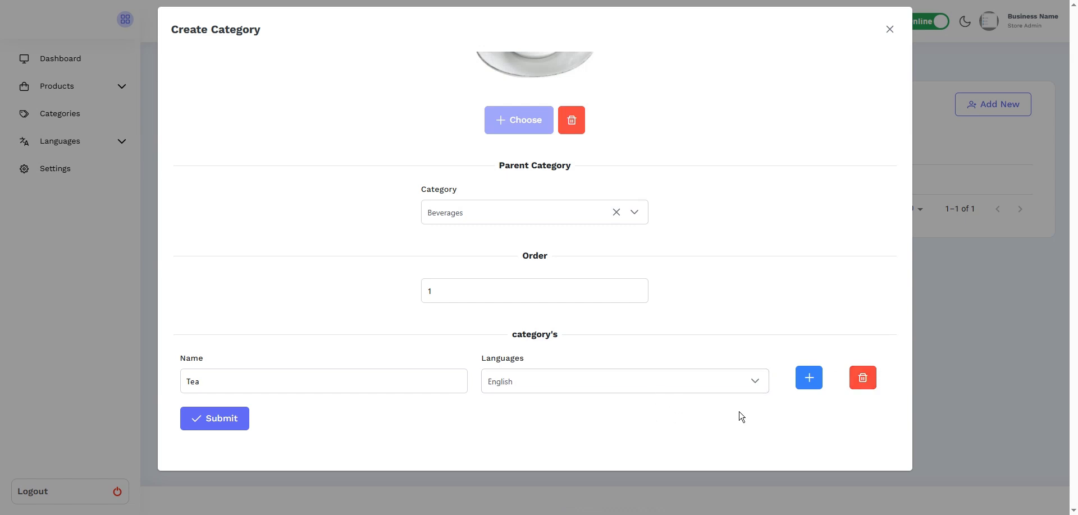
- Add a second name row for the Tea category with the name चाय and the language Hindi
{"action": "left_click", "coordinate": [809, 378]}
{"action": "scroll", "coordinate": [450, 409], "scroll_direction": "down", "scroll_amount": 1}
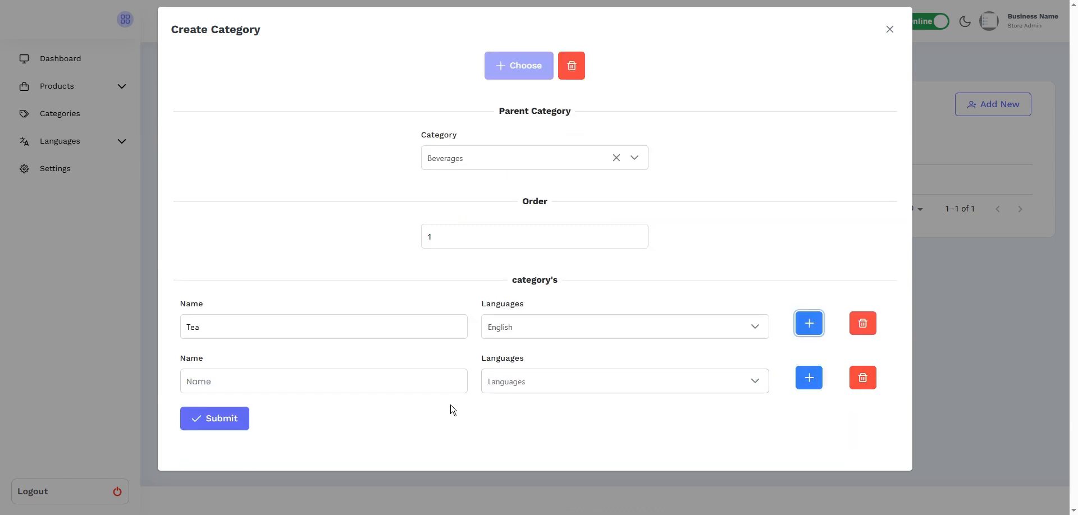
{"action": "left_click", "coordinate": [546, 383]}
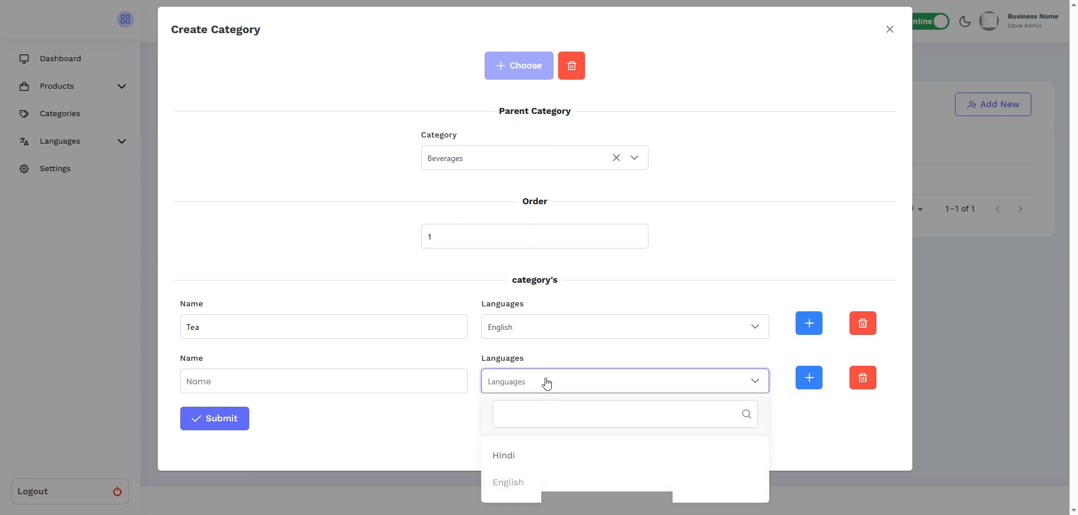
{"action": "left_click", "coordinate": [527, 461]}
{"action": "left_click", "coordinate": [297, 382]}
{"action": "type", "text": "चाय कोफ़ी"}
{"action": "double_click", "coordinate": [208, 387]}
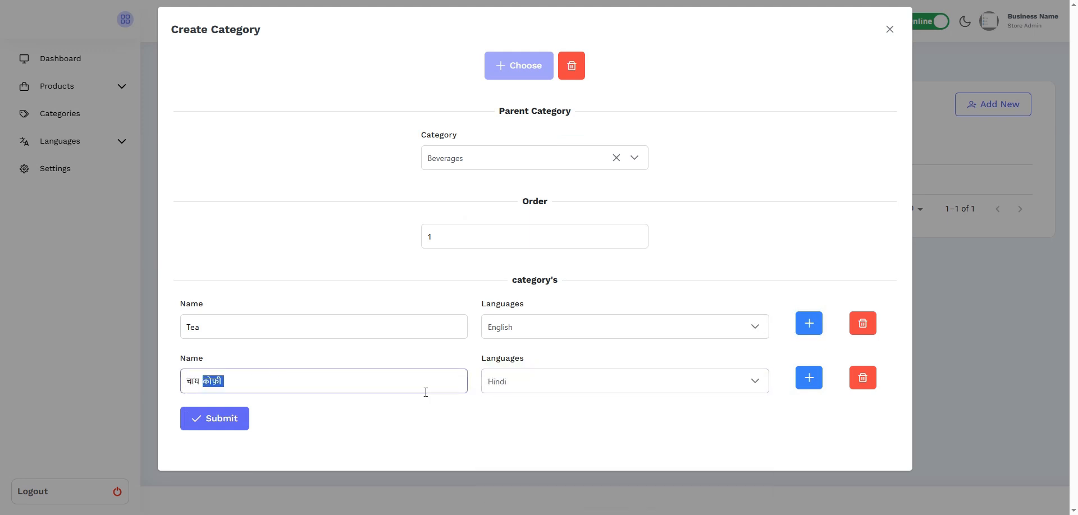
{"action": "key", "text": "BackSpace"}
{"action": "left_click", "coordinate": [430, 424]}
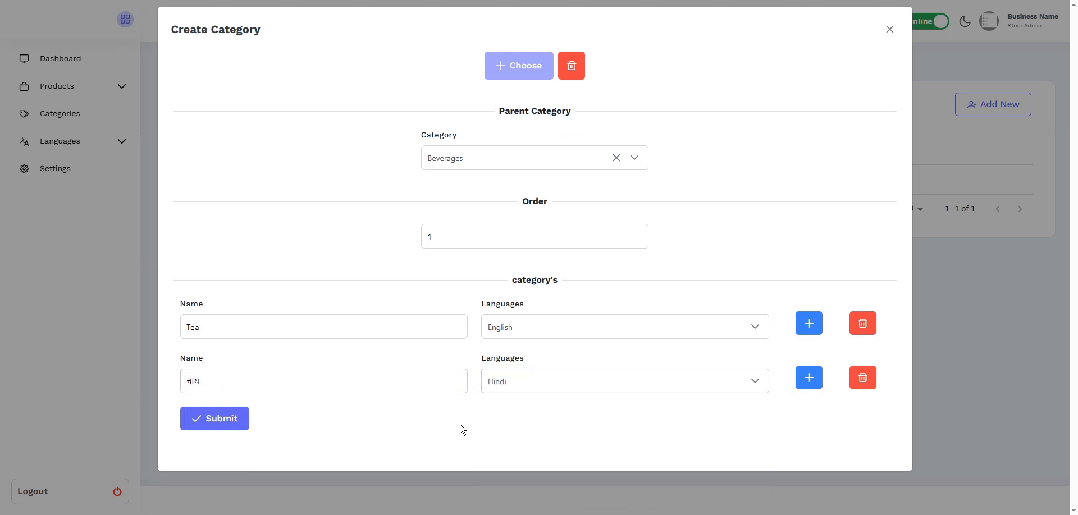
- Review the new Tea category's details and submit the category
{"action": "scroll", "coordinate": [541, 393], "scroll_direction": "up", "scroll_amount": 3}
{"action": "scroll", "coordinate": [542, 397], "scroll_direction": "down", "scroll_amount": 3}
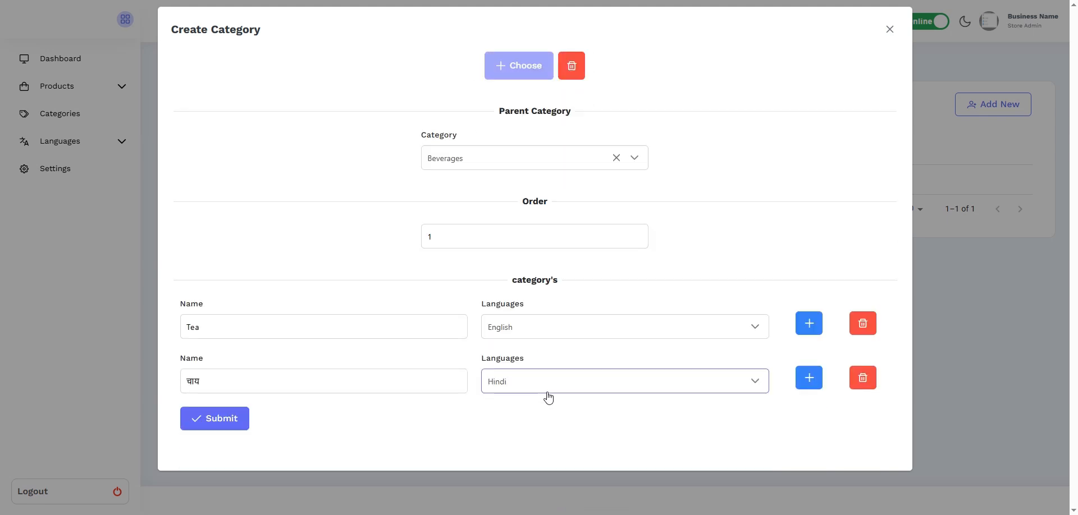
{"action": "scroll", "coordinate": [549, 397], "scroll_direction": "up", "scroll_amount": 3}
{"action": "scroll", "coordinate": [627, 385], "scroll_direction": "down", "scroll_amount": 3}
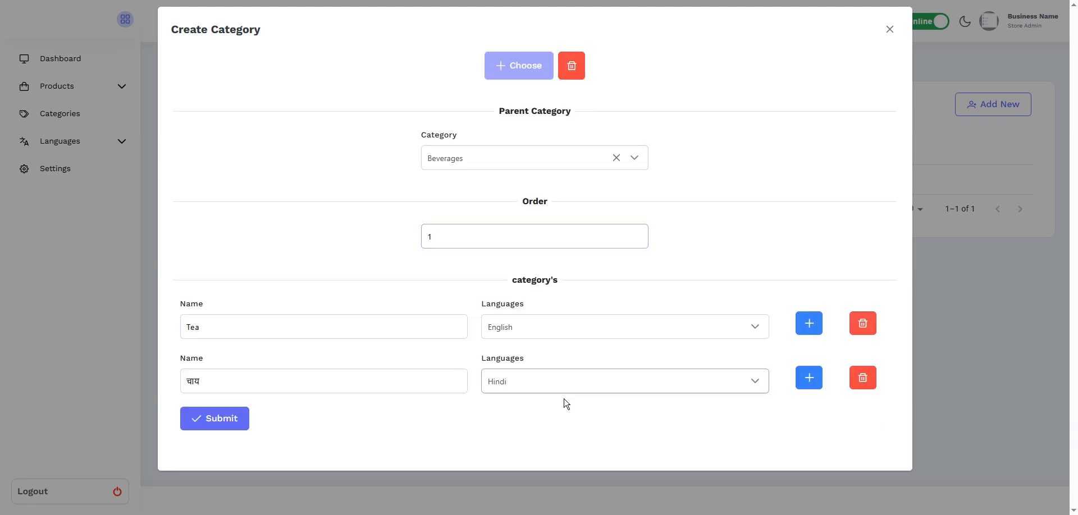
{"action": "left_click", "coordinate": [221, 421]}
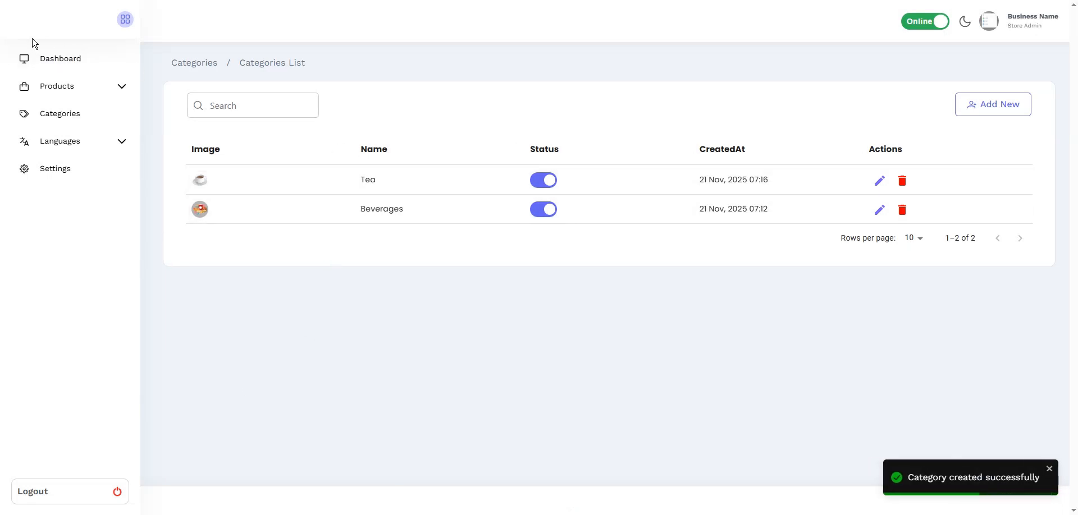
- View the catalog from the dashboard, switch its language from Hindi to English, and select the Beverages category
{"action": "left_click", "coordinate": [40, 63]}
{"action": "left_click", "coordinate": [624, 65]}
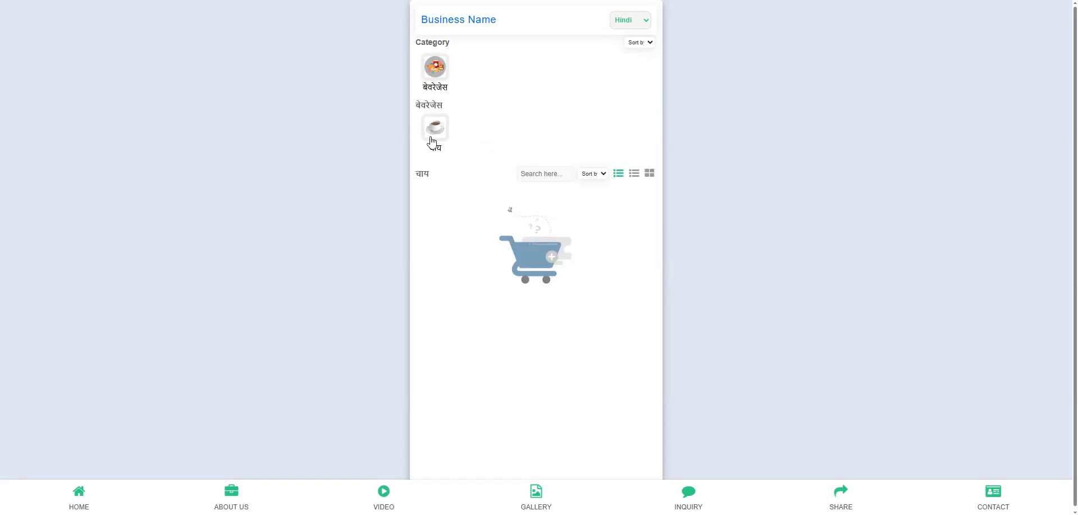
{"action": "left_click", "coordinate": [636, 20]}
{"action": "left_click", "coordinate": [634, 51]}
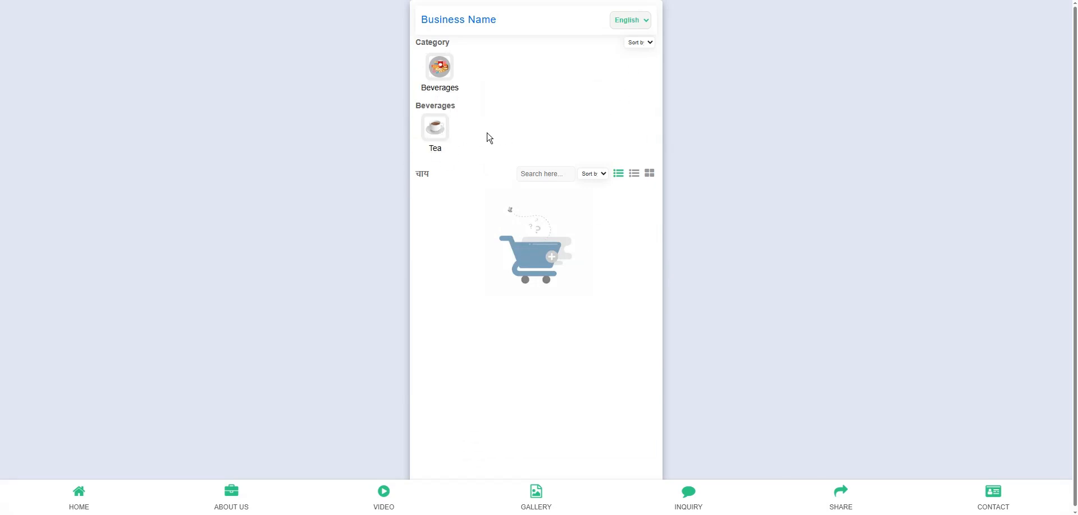
{"action": "left_click", "coordinate": [441, 70]}
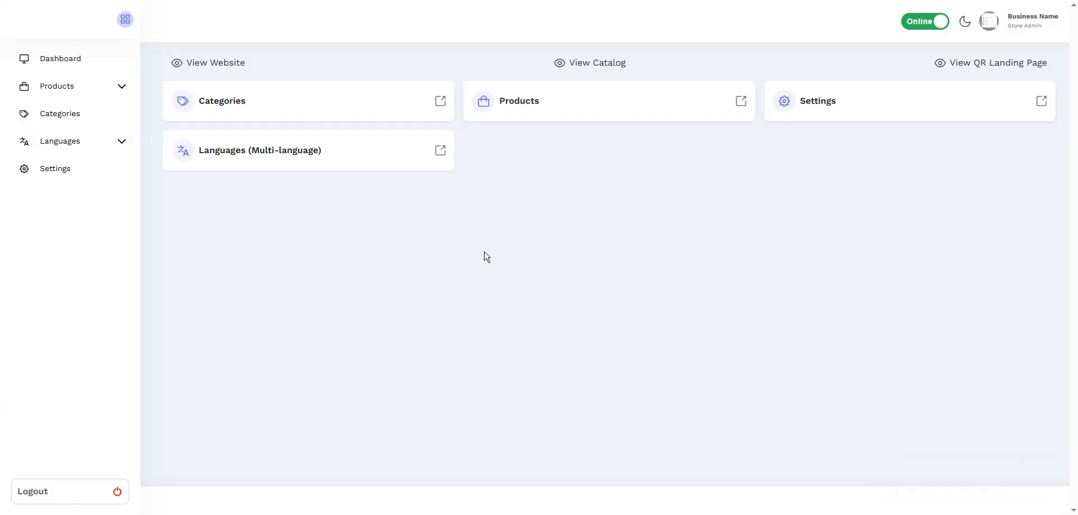
- Disable the Tea category in the categories list and view the catalog
{"action": "left_click", "coordinate": [304, 101]}
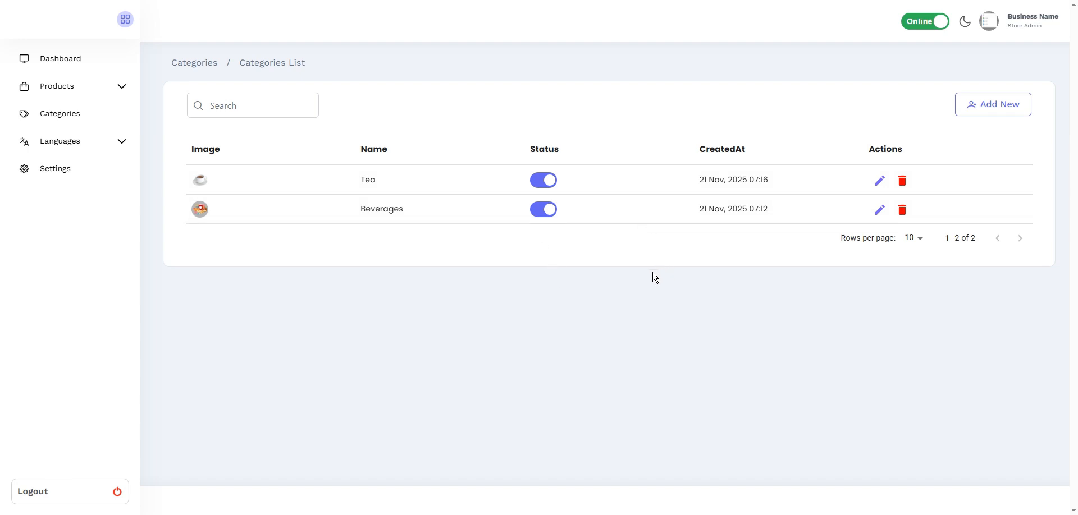
{"action": "left_click", "coordinate": [546, 181]}
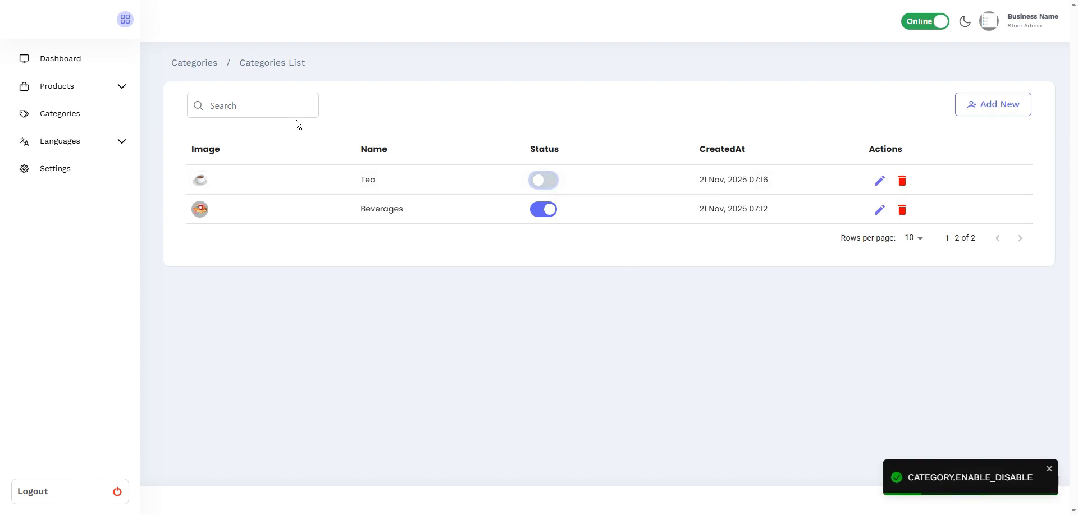
{"action": "left_click", "coordinate": [81, 67]}
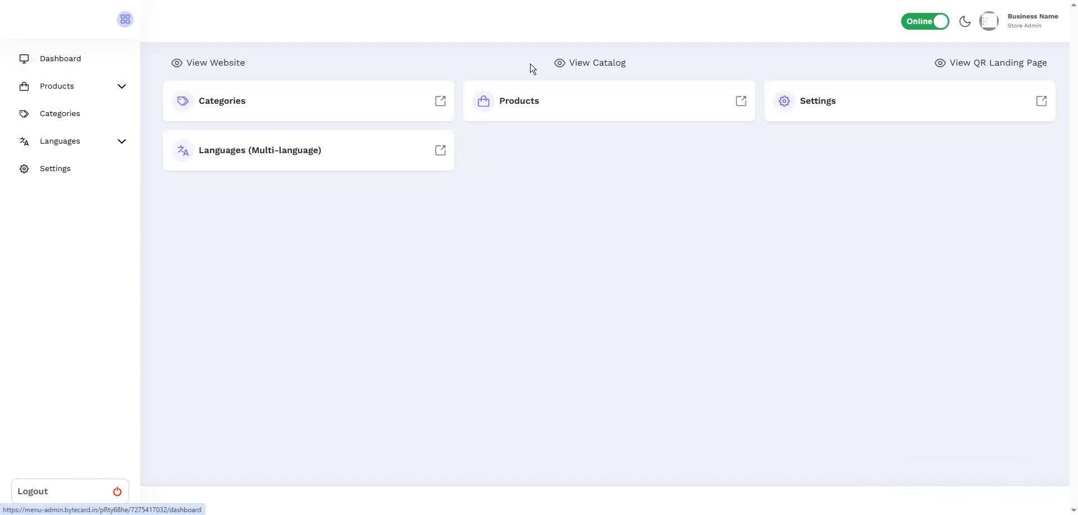
{"action": "left_click", "coordinate": [603, 70]}
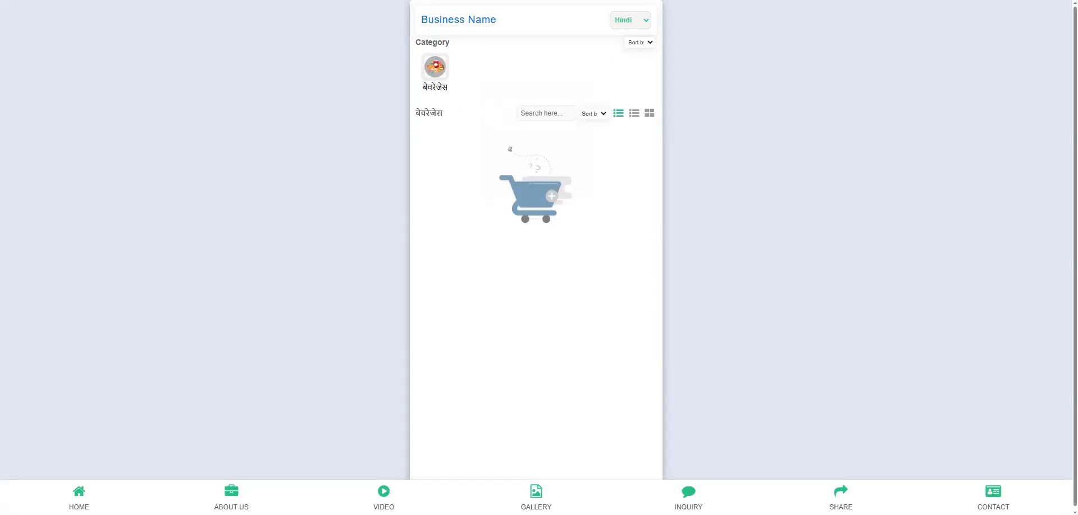
- Close the catalog and re-enable the Tea category in the categories list
{"action": "key", "text": "ctrl+w"}
{"action": "left_click", "coordinate": [297, 91]}
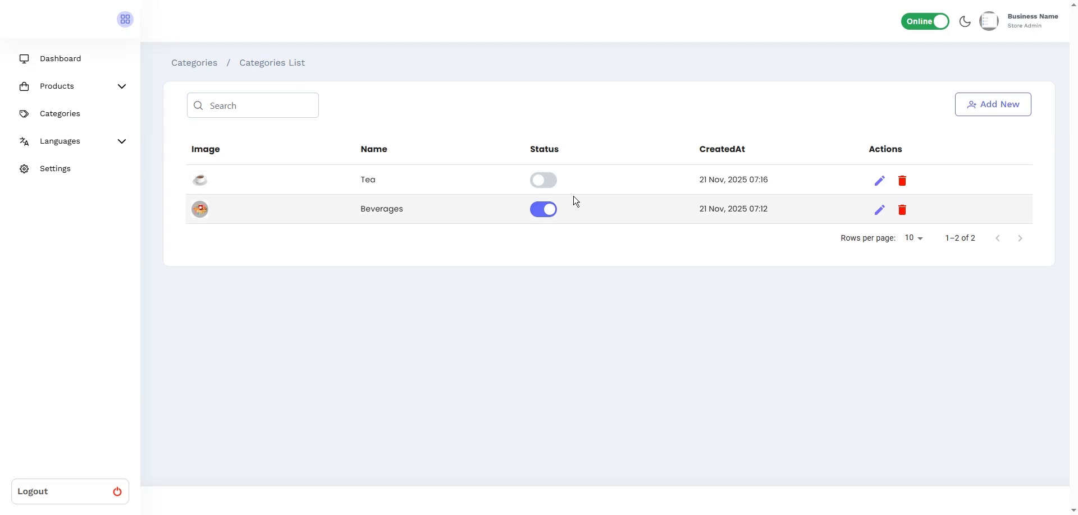
{"action": "left_click", "coordinate": [546, 181]}
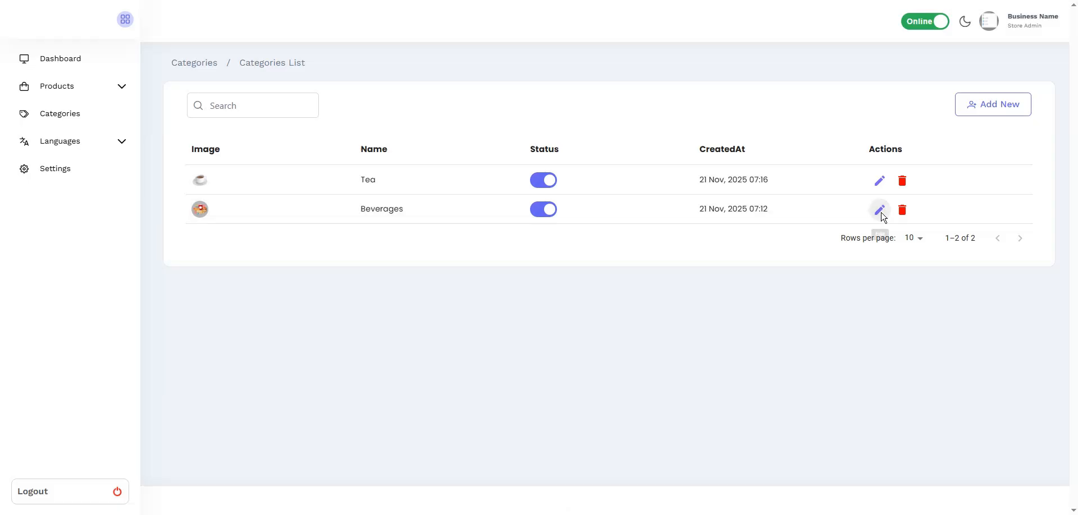
- Open the Beverages category for editing, review its details, and submit the update
{"action": "left_click", "coordinate": [880, 213]}
{"action": "scroll", "coordinate": [618, 341], "scroll_direction": "down", "scroll_amount": 3}
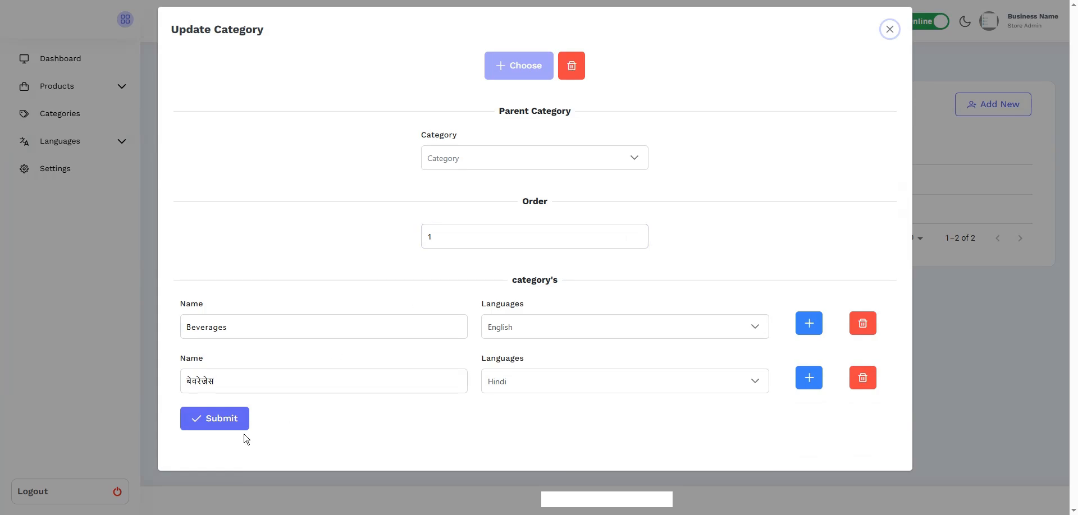
{"action": "left_click", "coordinate": [199, 420]}
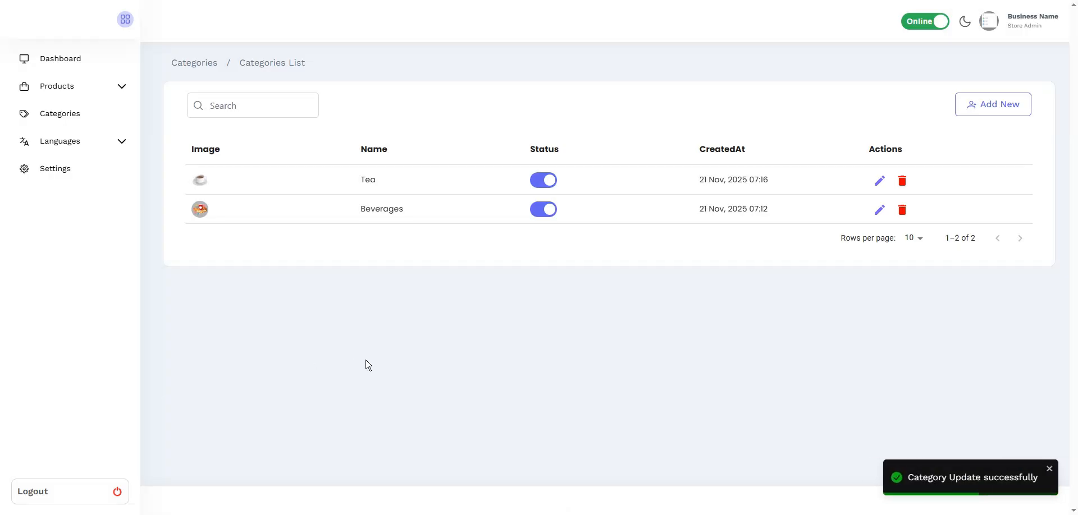
- Start deleting the Tea category and cancel the deletion
{"action": "left_click", "coordinate": [903, 181]}
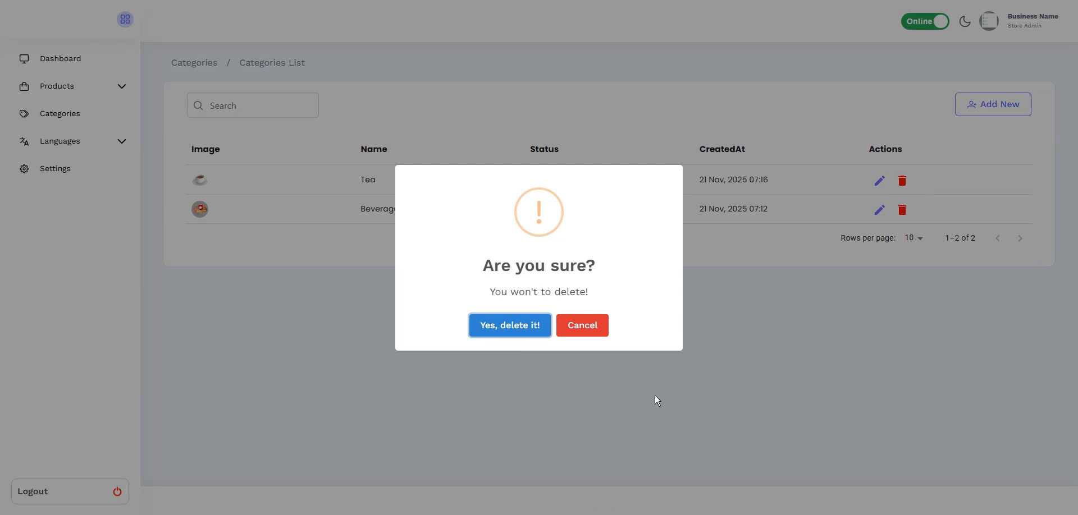
{"action": "left_click", "coordinate": [598, 330]}
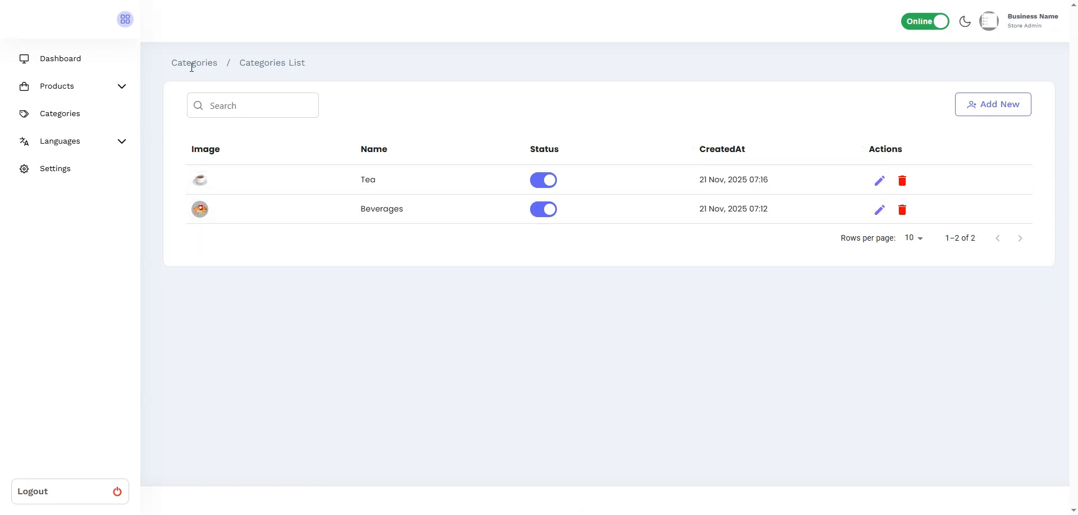
- Open a new product form from the product list and look through its image, product and language fields
{"action": "left_click", "coordinate": [83, 63]}
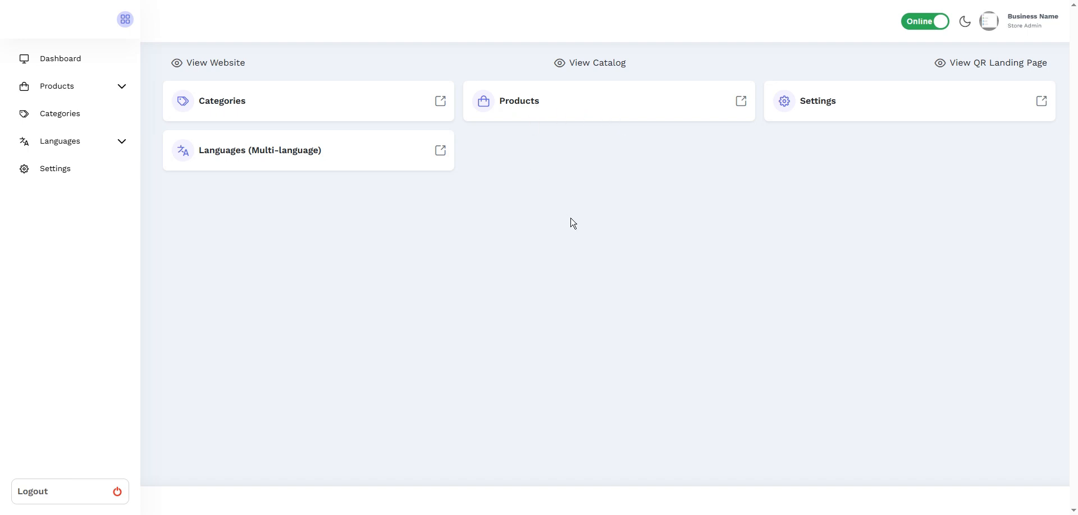
{"action": "left_click", "coordinate": [569, 107]}
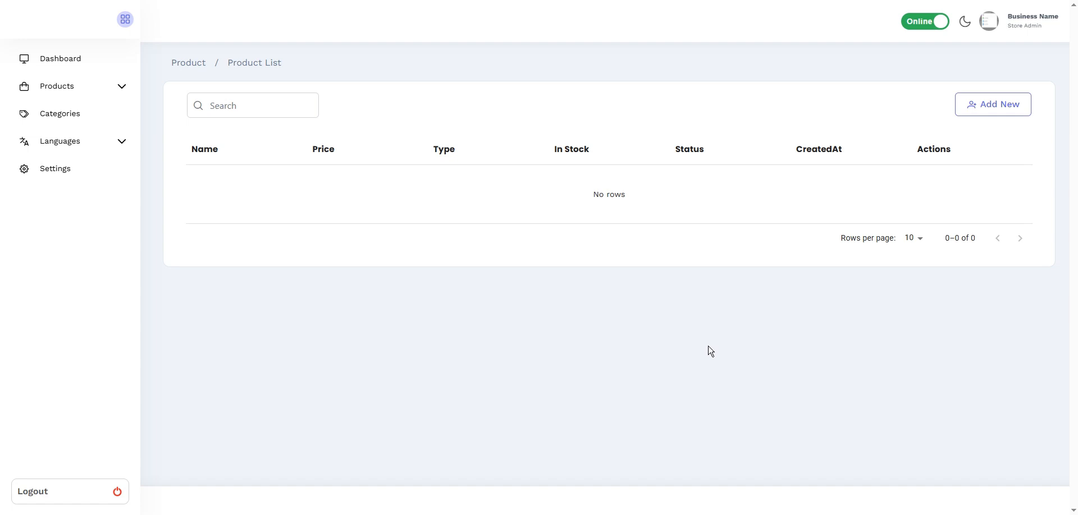
{"action": "left_click", "coordinate": [994, 113]}
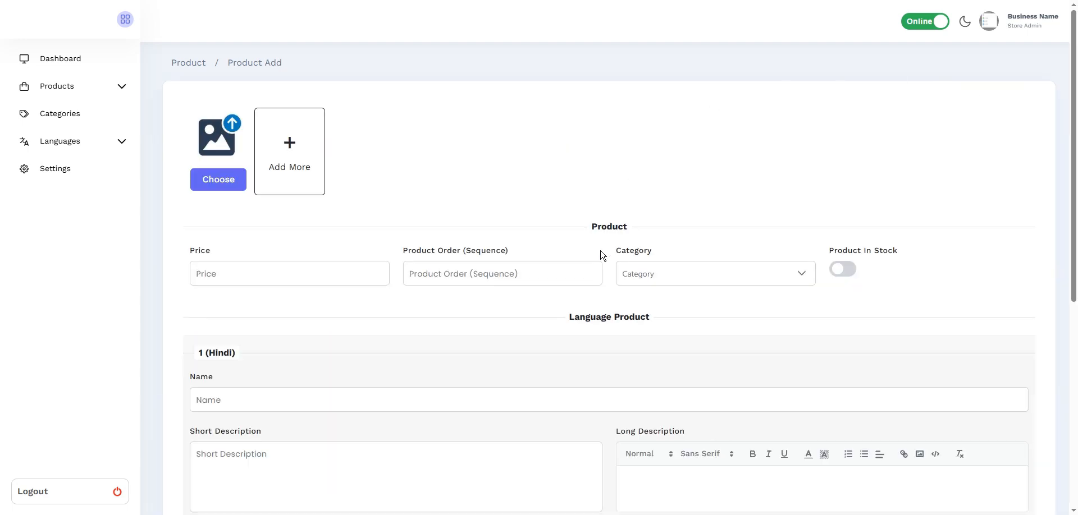
{"action": "scroll", "coordinate": [602, 255], "scroll_direction": "down", "scroll_amount": 3}
{"action": "scroll", "coordinate": [447, 400], "scroll_direction": "down", "scroll_amount": 1}
{"action": "scroll", "coordinate": [440, 443], "scroll_direction": "up", "scroll_amount": 4}
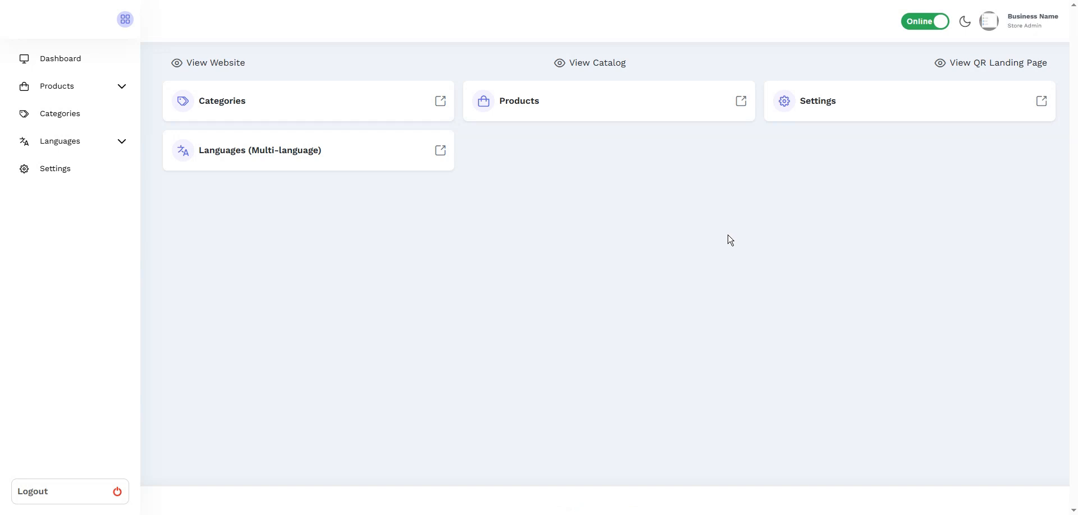
- Start a new product and upload Seller Pane (15).png as its first image, cropped to cover the whole picture
{"action": "left_click", "coordinate": [543, 105]}
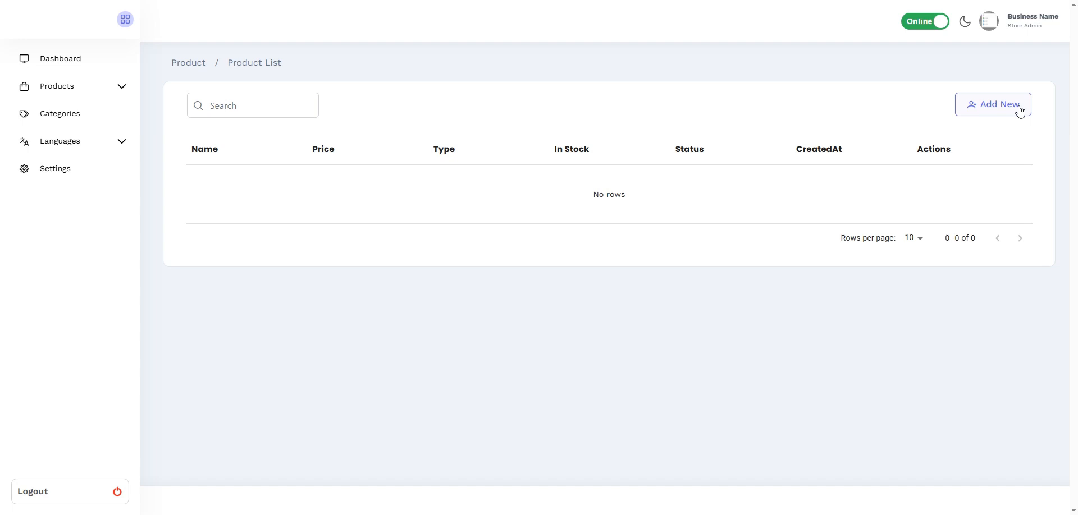
{"action": "left_click", "coordinate": [1019, 111]}
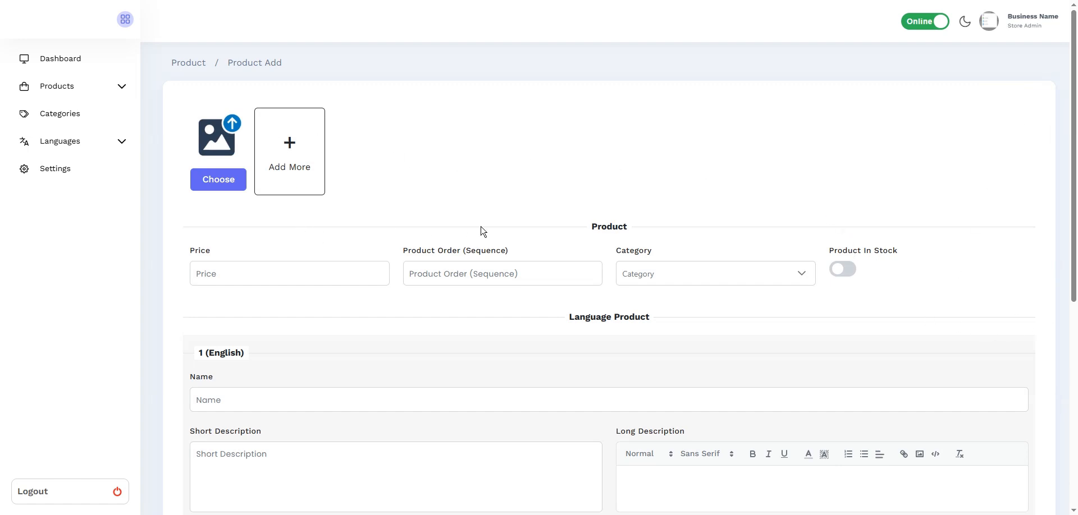
{"action": "left_click", "coordinate": [220, 181]}
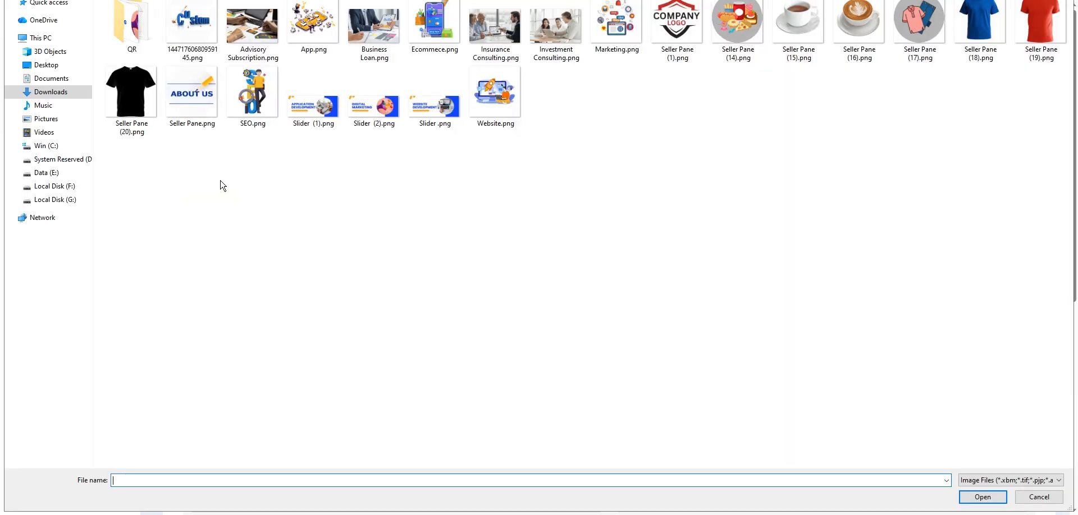
{"action": "double_click", "coordinate": [810, 41]}
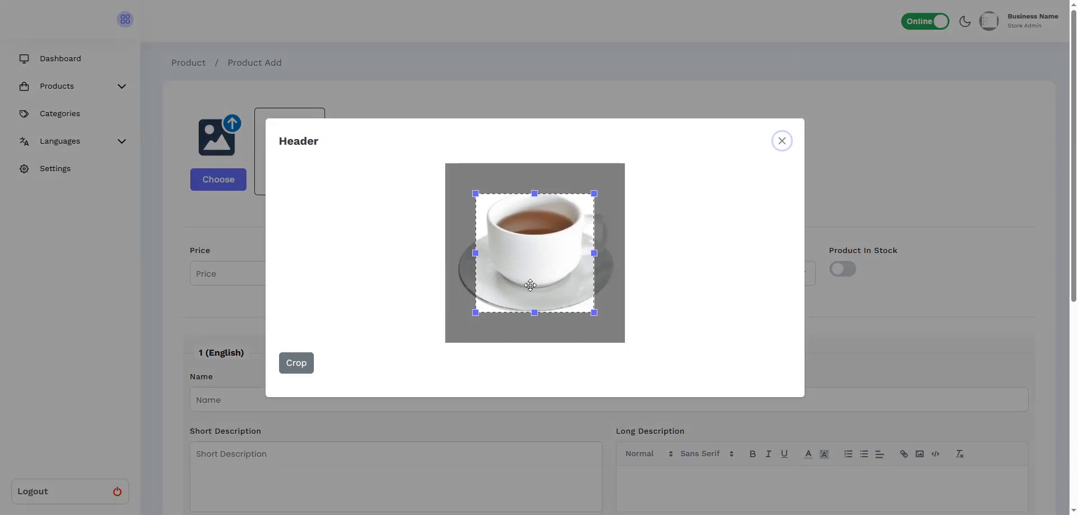
{"action": "left_click_drag", "start_coordinate": [531, 286], "coordinate": [527, 230]}
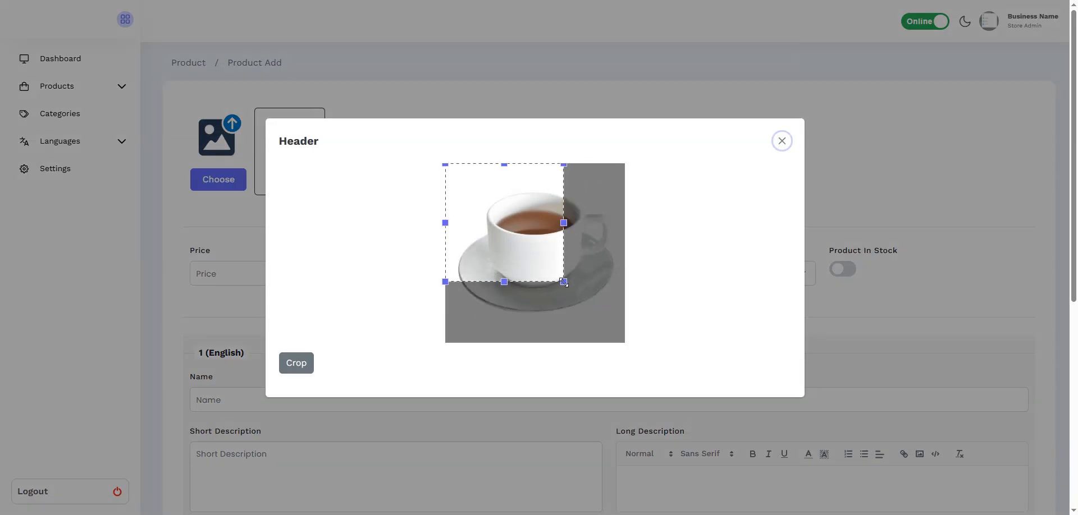
{"action": "left_click_drag", "start_coordinate": [563, 282], "coordinate": [625, 342]}
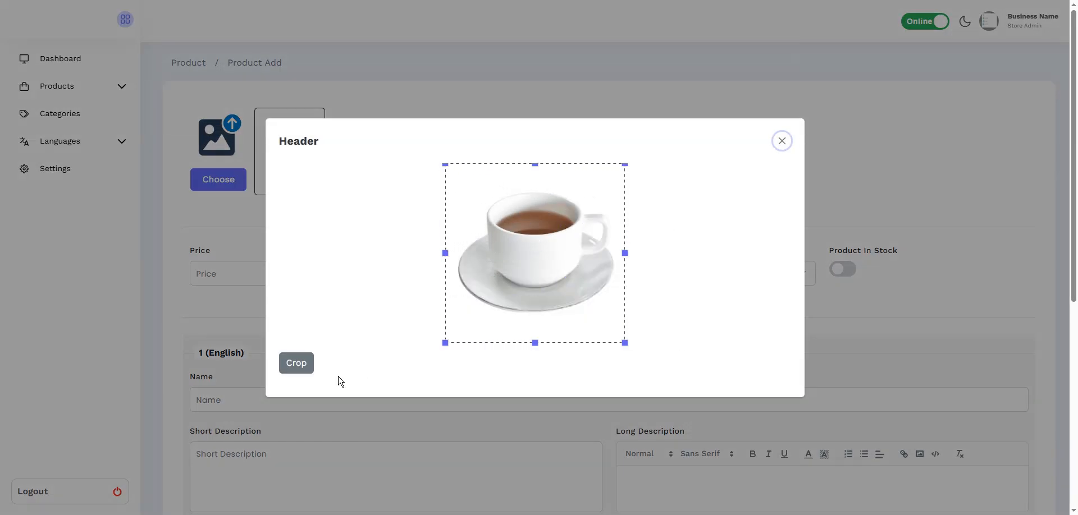
{"action": "left_click", "coordinate": [297, 370]}
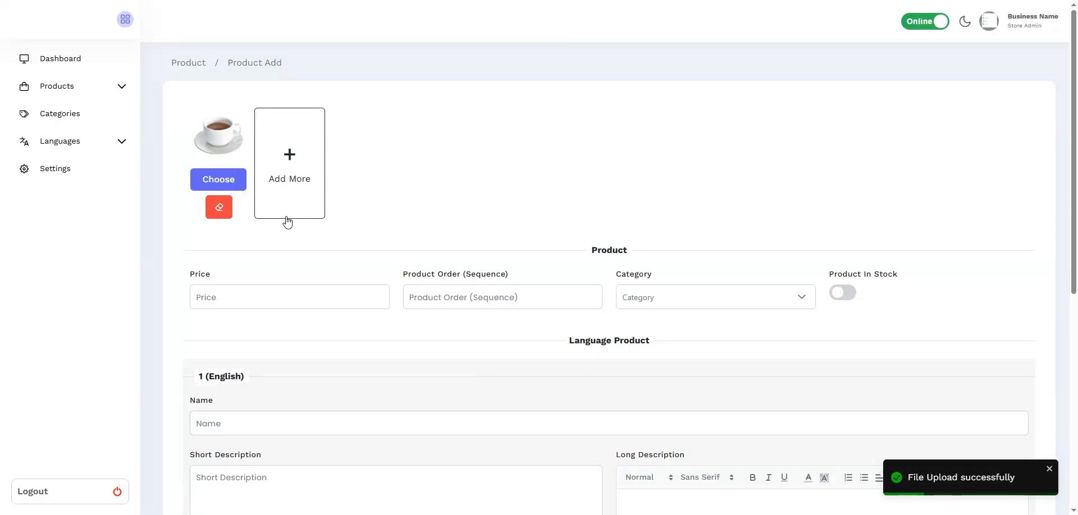
- Add a second product image slot and upload Seller Pane (16).png to it, cropped to cover the whole picture
{"action": "left_click", "coordinate": [284, 183]}
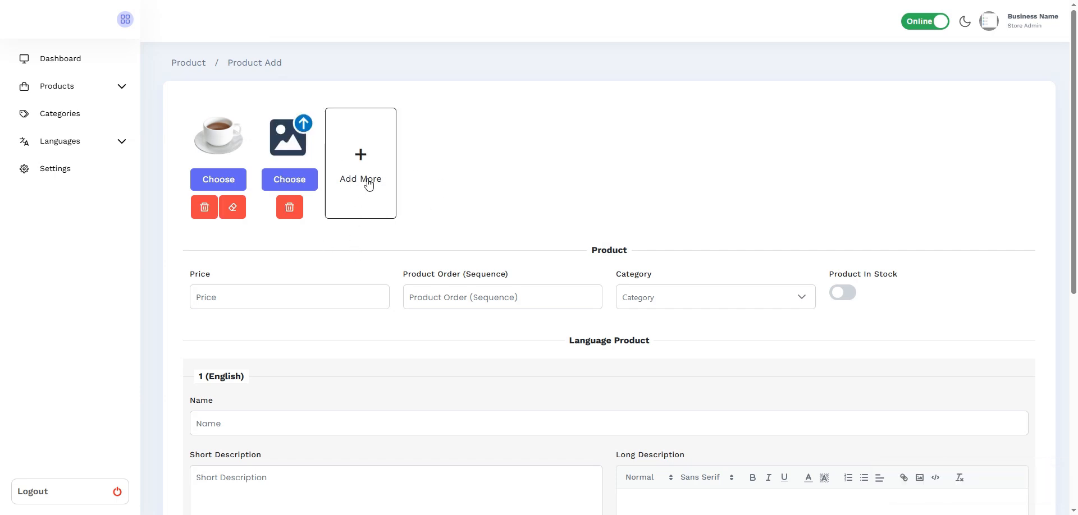
{"action": "left_click", "coordinate": [295, 183]}
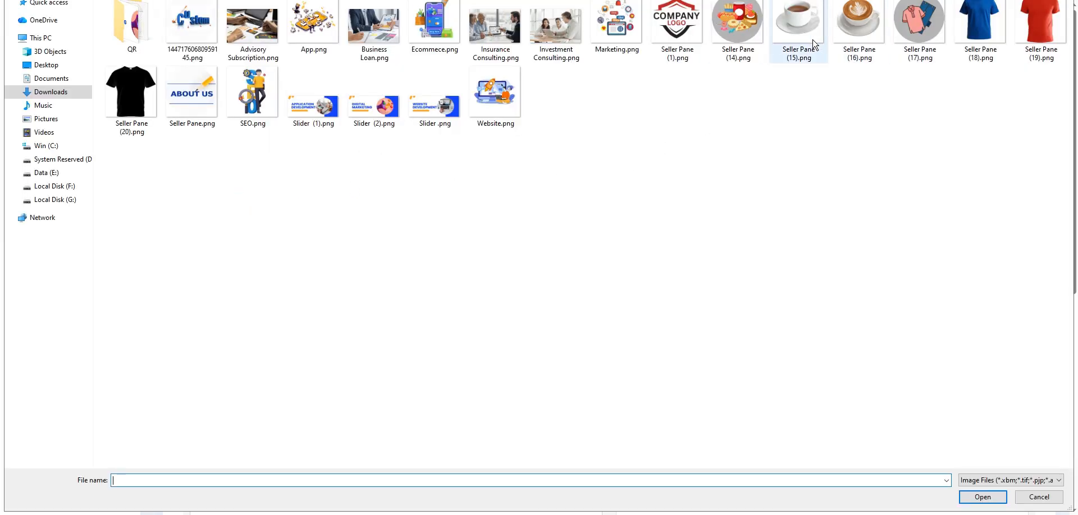
{"action": "double_click", "coordinate": [847, 42]}
{"action": "left_click_drag", "start_coordinate": [517, 230], "coordinate": [375, 131]}
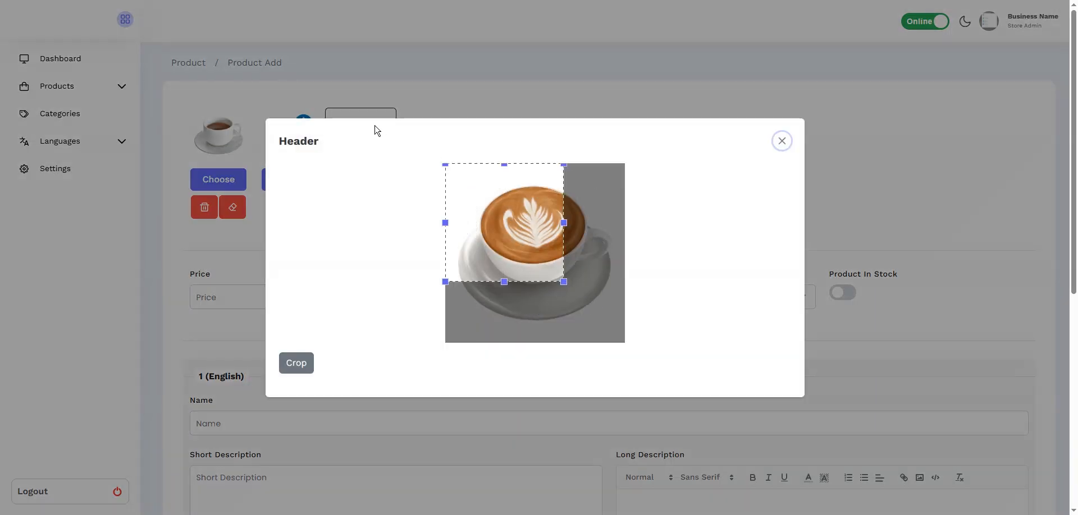
{"action": "left_click_drag", "start_coordinate": [563, 282], "coordinate": [656, 390]}
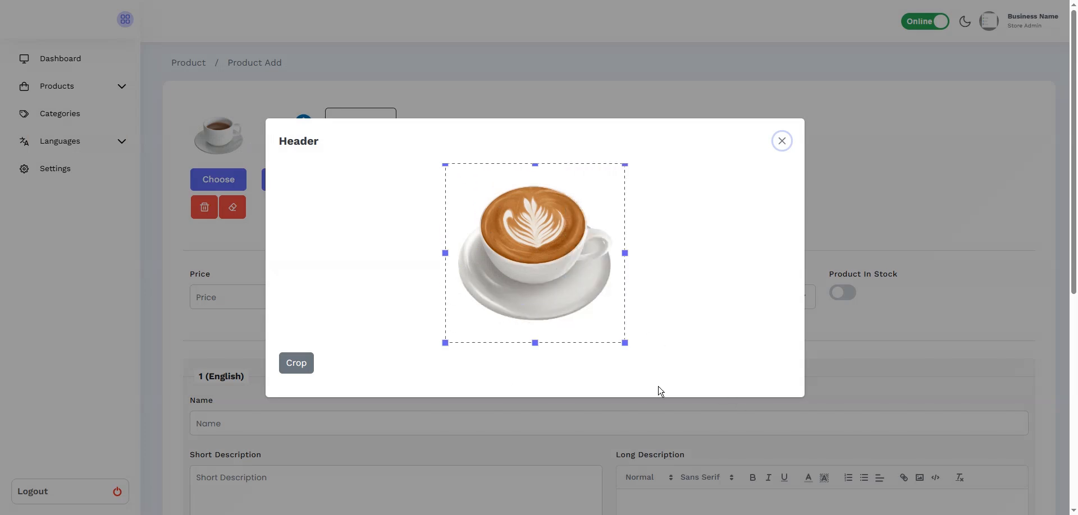
{"action": "left_click", "coordinate": [303, 370]}
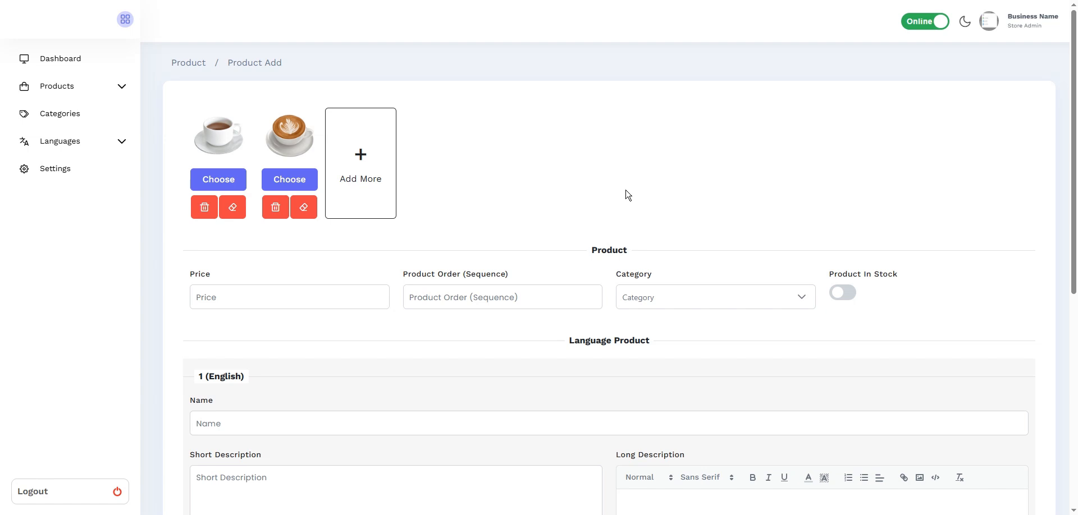
- Delete the second product image and remove its empty image slot
{"action": "left_click", "coordinate": [302, 212]}
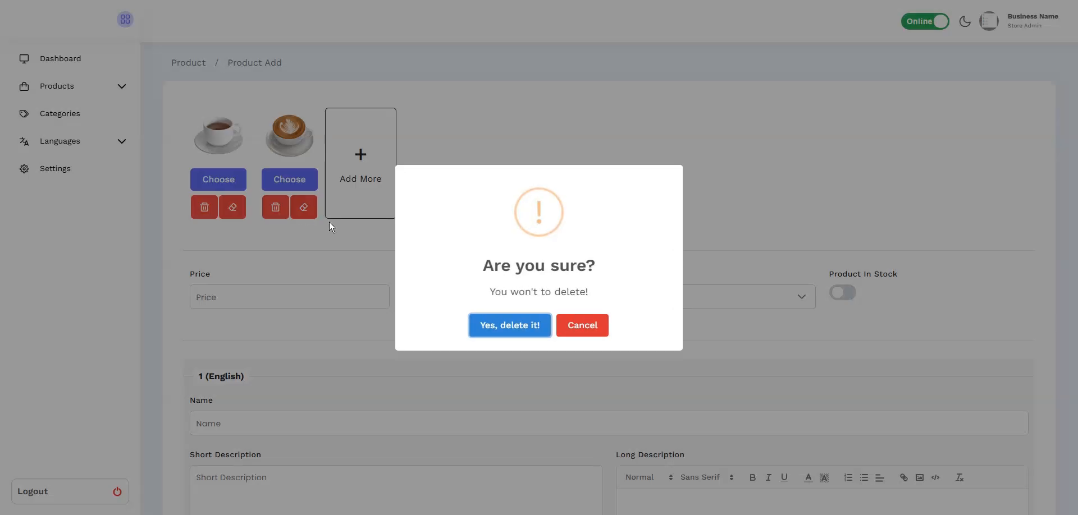
{"action": "left_click", "coordinate": [504, 332]}
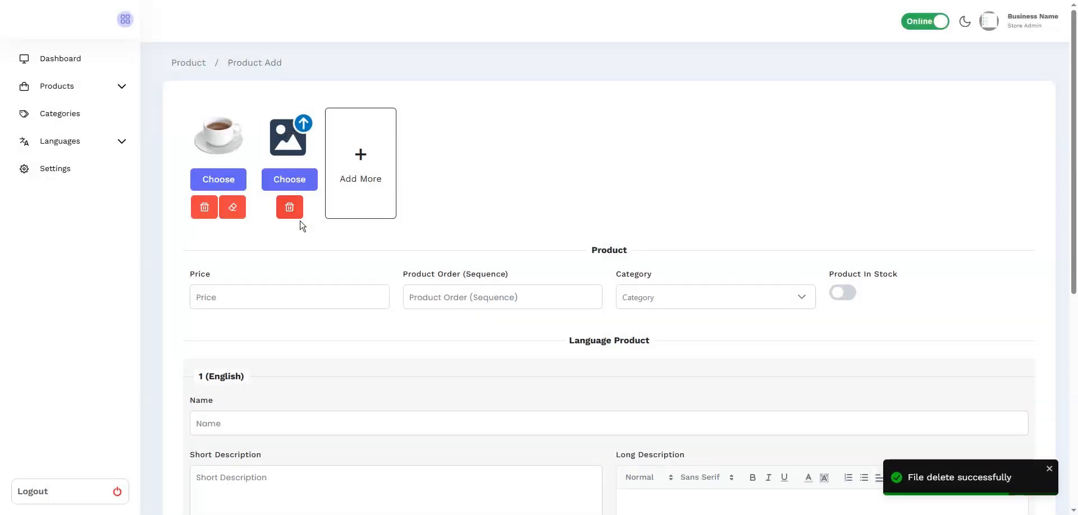
{"action": "left_click", "coordinate": [289, 209]}
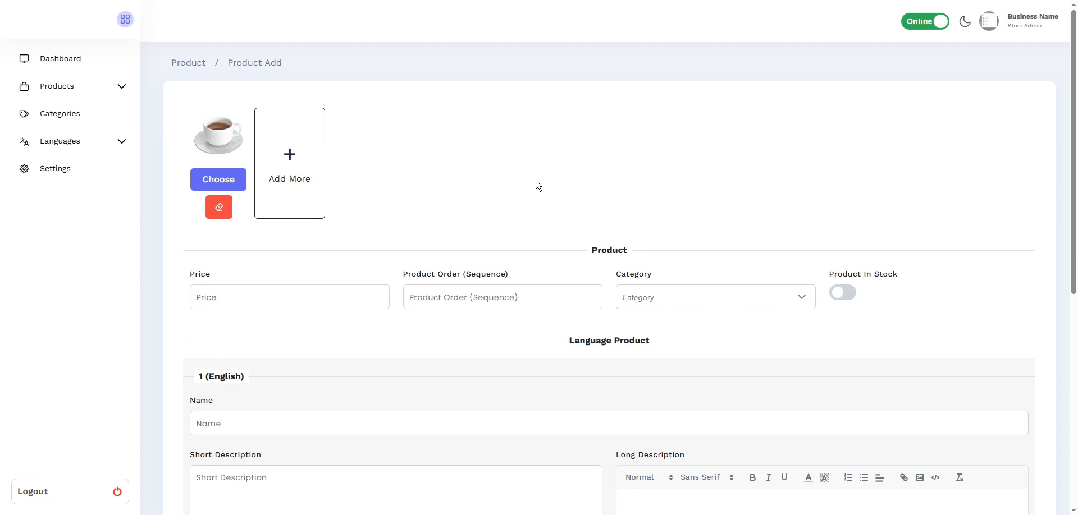
- Set the product's price to 99 and its order sequence to 1
{"action": "scroll", "coordinate": [537, 185], "scroll_direction": "down", "scroll_amount": 2}
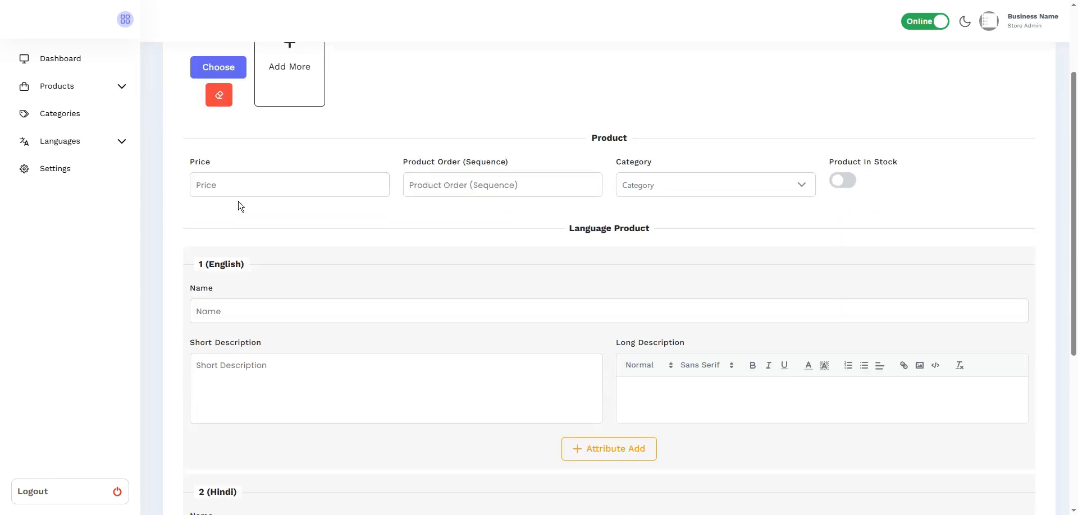
{"action": "left_click", "coordinate": [239, 190]}
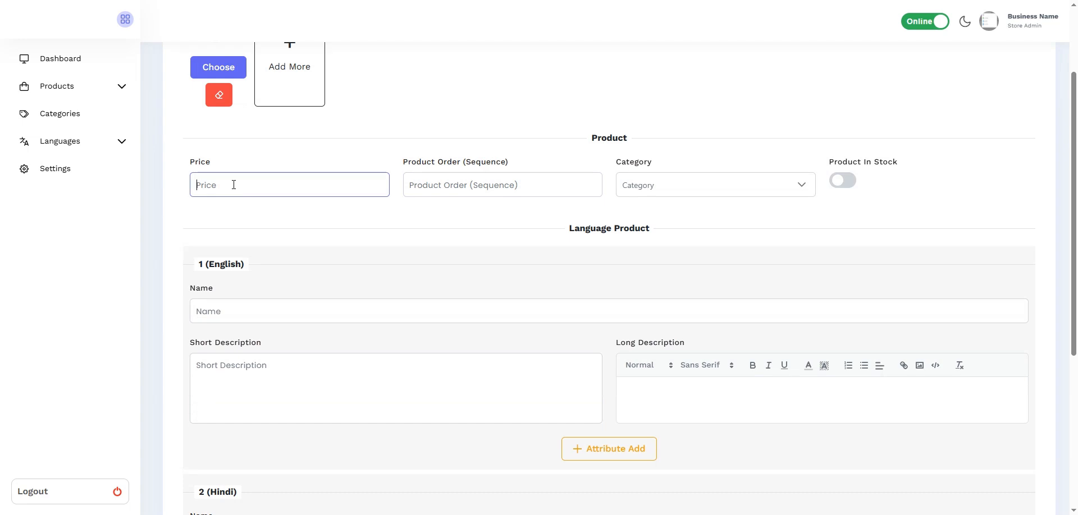
{"action": "type", "text": "99"}
{"action": "key", "text": "Tab"}
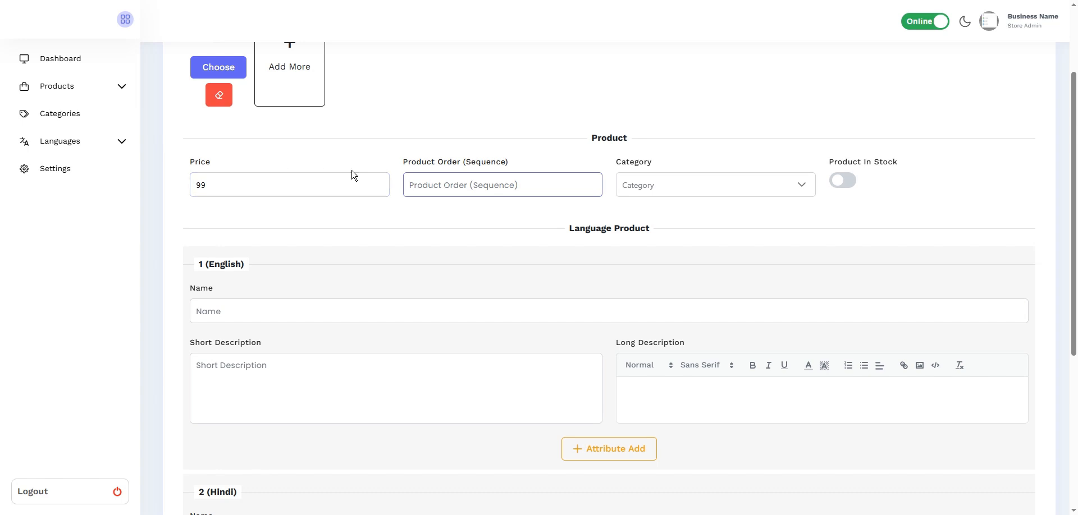
{"action": "type", "text": "1"}
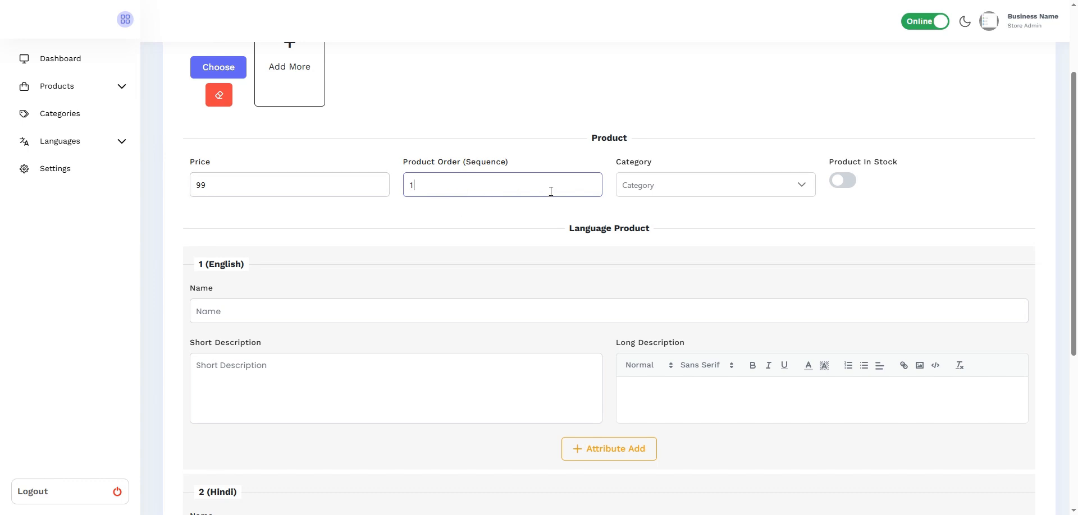
- Assign the product to the Beverages category with Tea as the subcategory, and mark it as in stock
{"action": "left_click", "coordinate": [682, 193]}
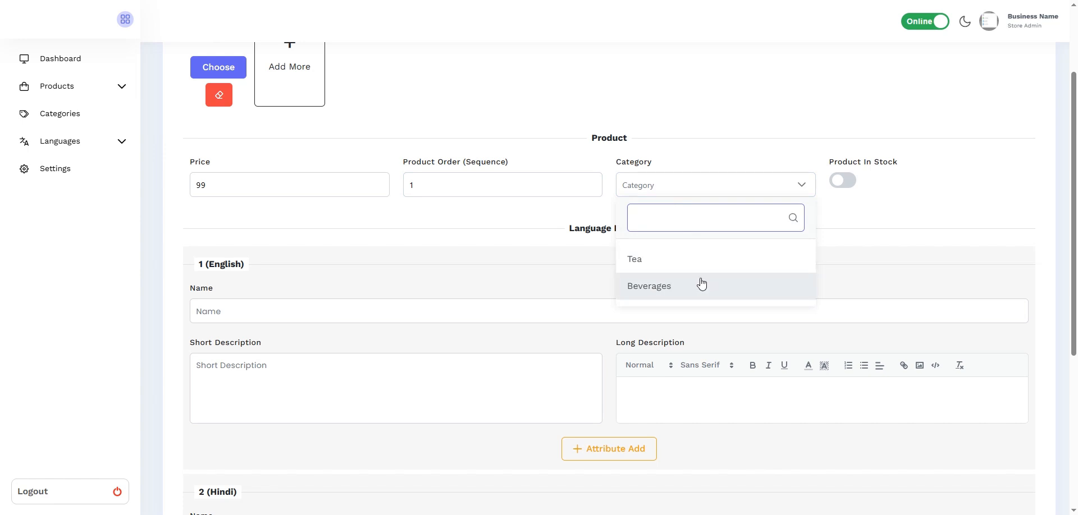
{"action": "left_click", "coordinate": [663, 288]}
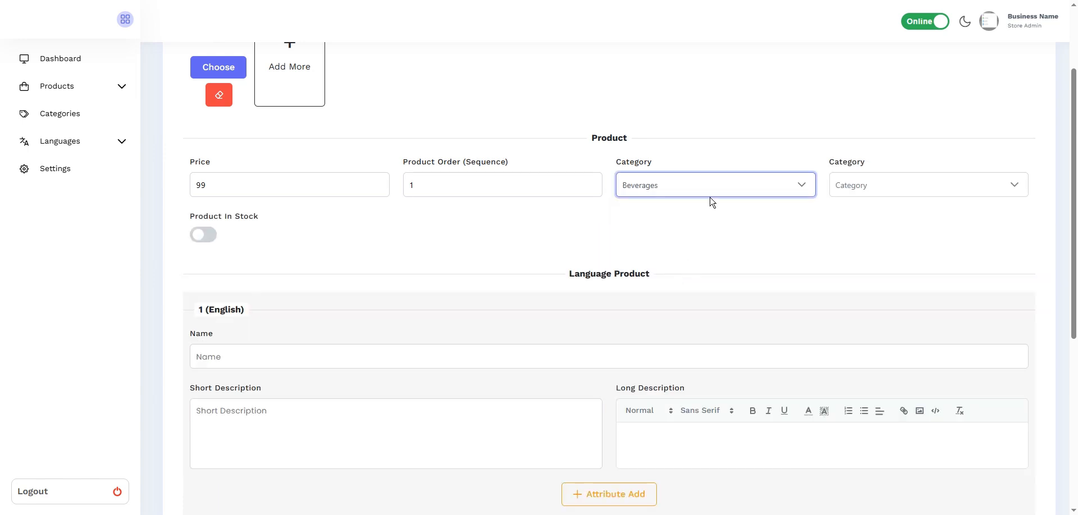
{"action": "left_click", "coordinate": [862, 188]}
{"action": "left_click", "coordinate": [862, 189]}
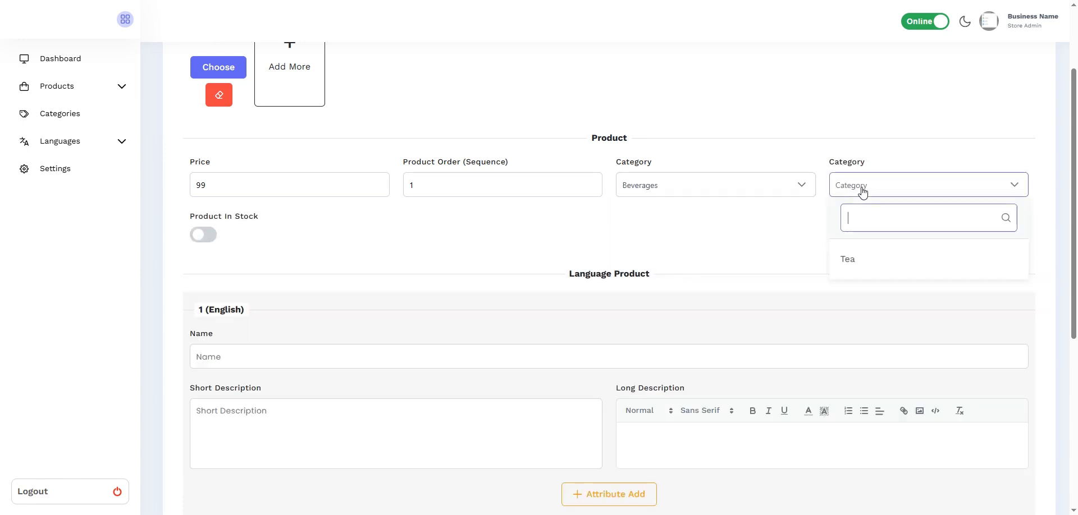
{"action": "left_click", "coordinate": [875, 263]}
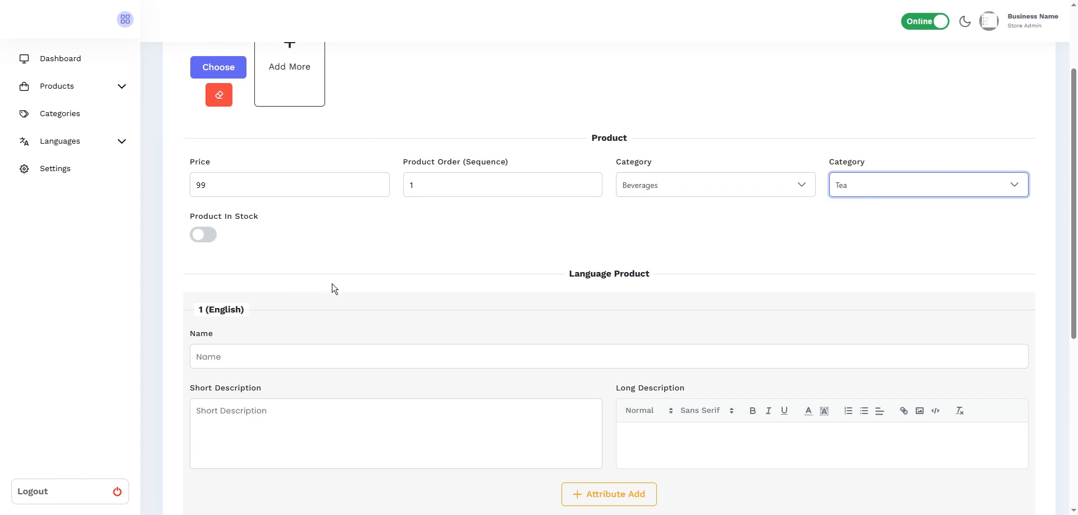
{"action": "left_click", "coordinate": [211, 241]}
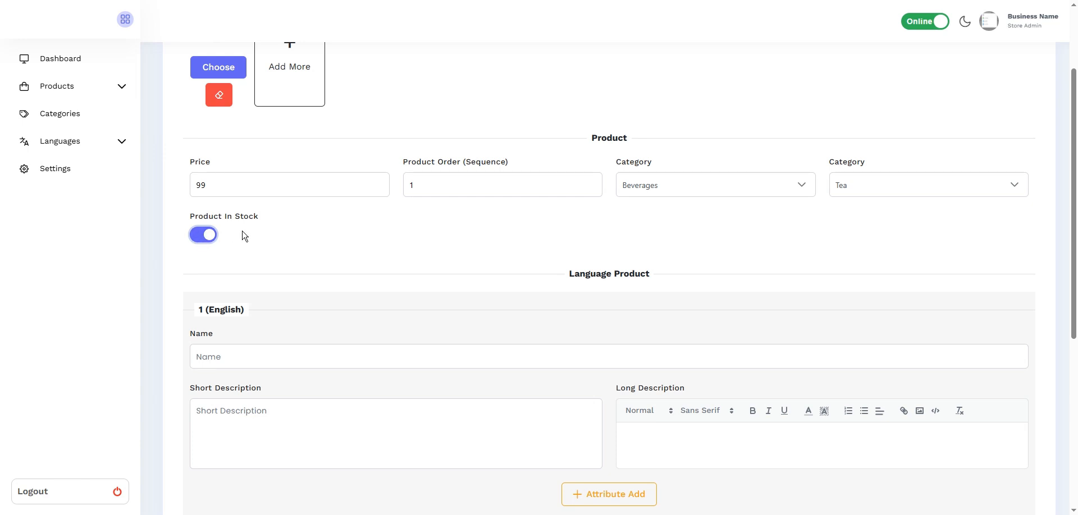
- Enter the English name Milk Tea and short description "A perfect blend of rich tea and creamy milk, offering a smooth and comforting taste in every sip."
{"action": "scroll", "coordinate": [243, 236], "scroll_direction": "down", "scroll_amount": 3}
{"action": "left_click", "coordinate": [245, 192]}
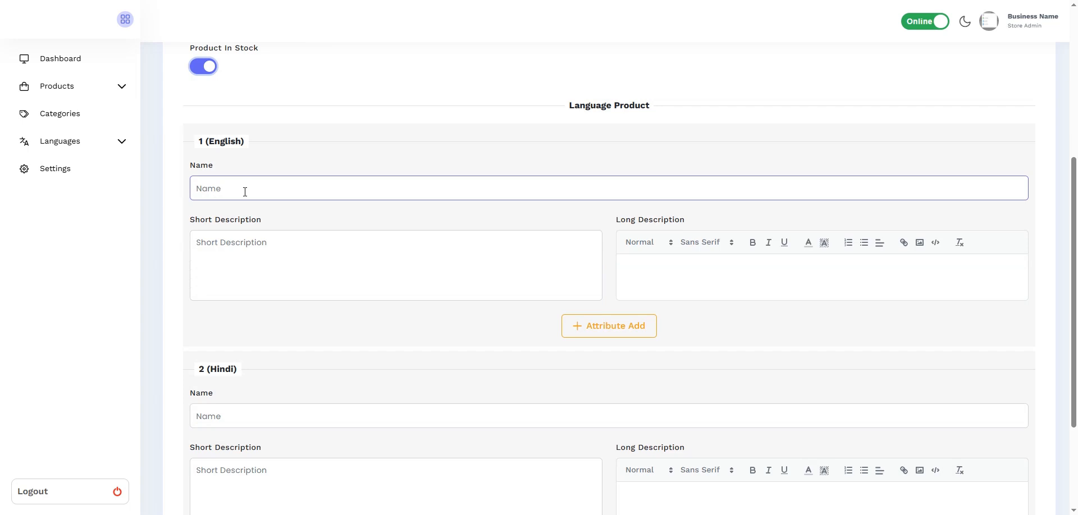
{"action": "left_click", "coordinate": [266, 248]}
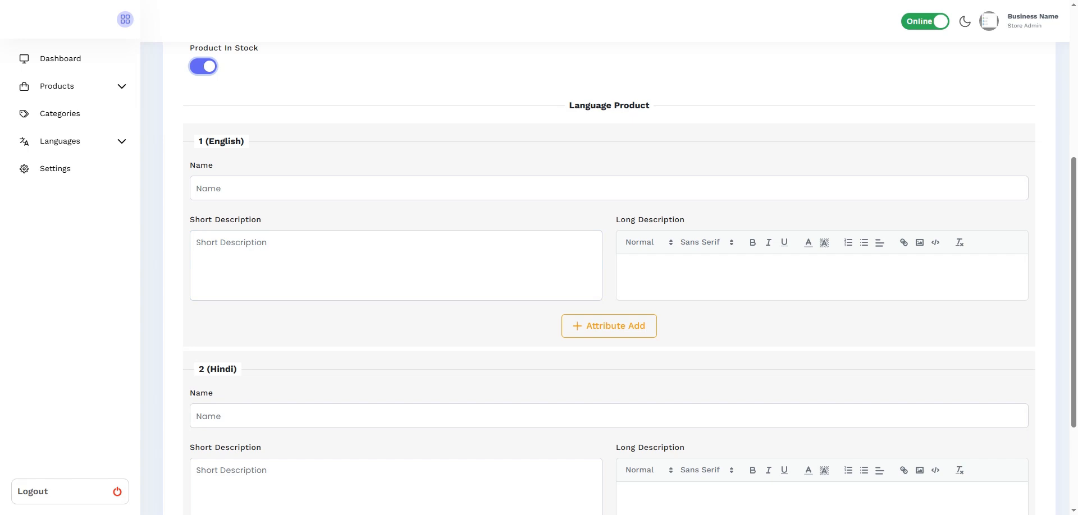
{"action": "left_click", "coordinate": [219, 190]}
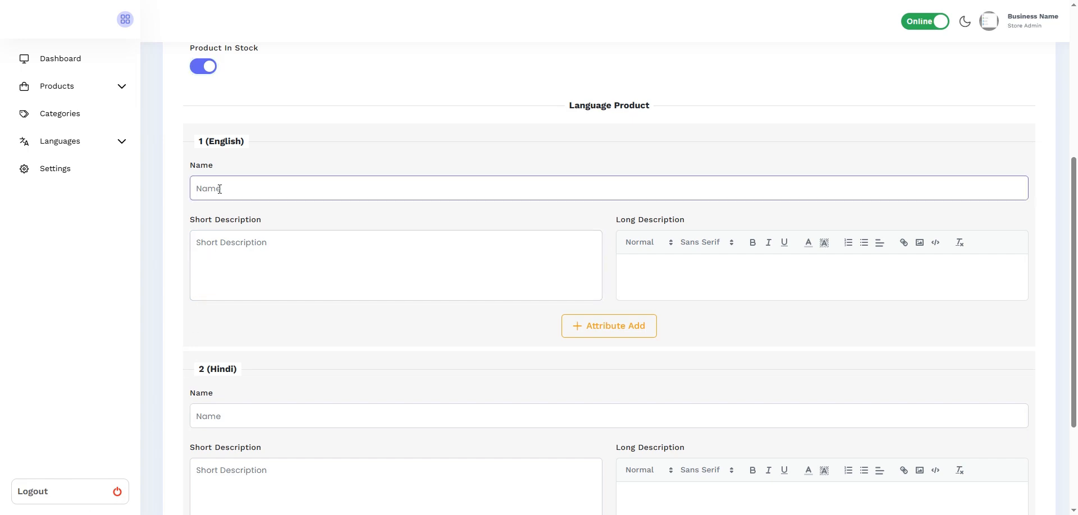
{"action": "type", "text": "Milk Tea"}
{"action": "left_click", "coordinate": [184, 443]}
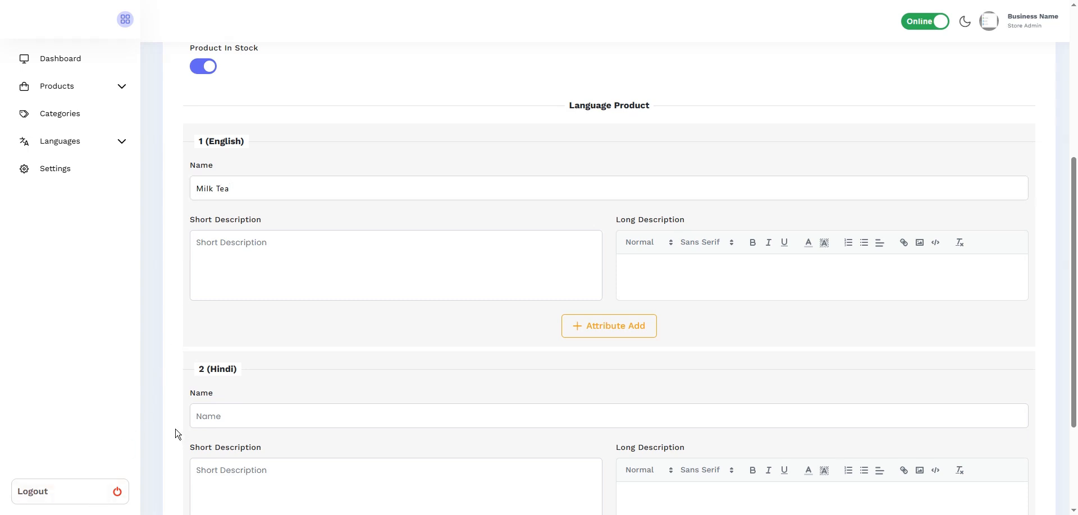
{"action": "left_click", "coordinate": [240, 264]}
{"action": "type", "text": "A perfect blend of rich tea and creamy milk, offering a smooth and comforting taste in every sip."}
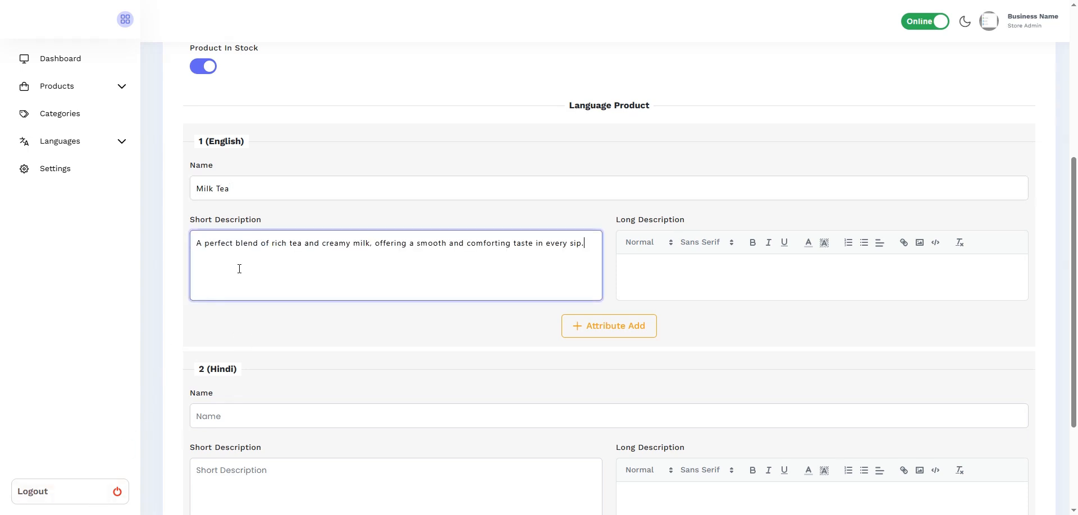
{"action": "left_click", "coordinate": [343, 392]}
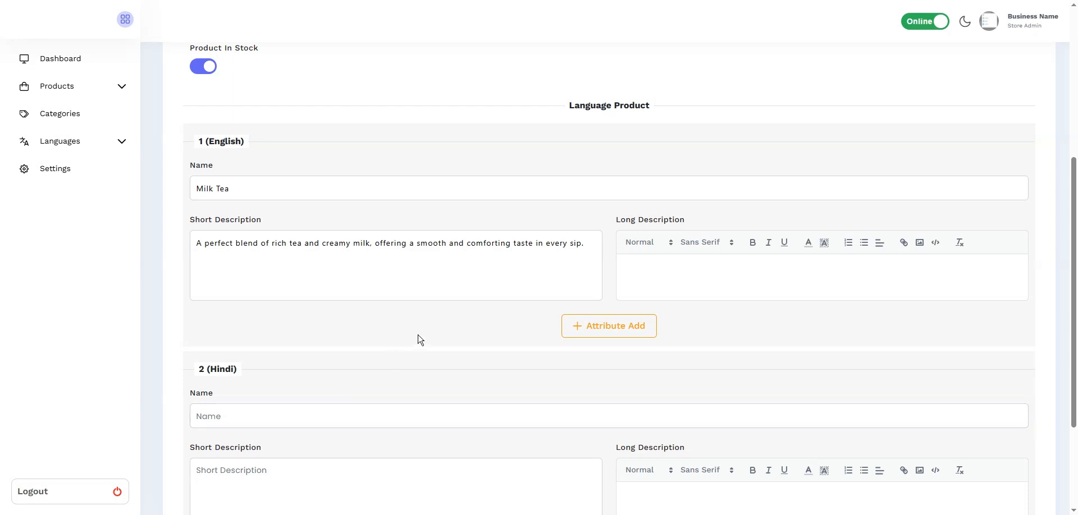
- Fill in the English long description with the text beginning "Milk Tea is a soothing and flavorful beverage made by brewing premium tea leaves"
{"action": "left_click", "coordinate": [676, 275]}
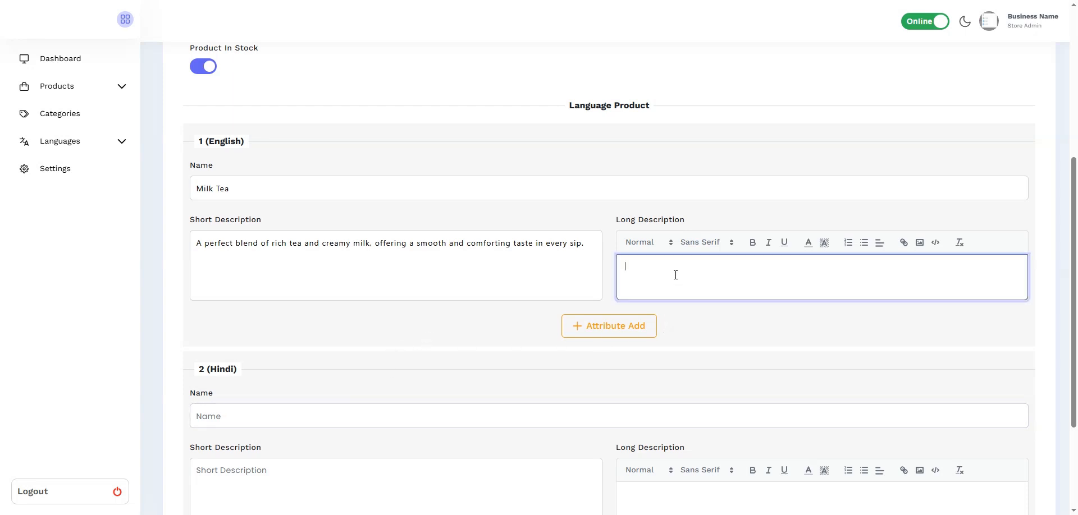
{"action": "type", "text": "Milk Tea is a soothing and flavorful beverage made by brewing premium tea leaves and blending them with fresh, creamy milk. This delightful drink offers a perfect balance of richness and aroma, creating a warm and comforting experience. Whether enjoyed hot or chilled, milk tea is ideal for relaxing moments, refreshing breaks, or simply satisfying your tea cravings. Its smooth texture and classic taste make it a favorite for all tea lovers."}
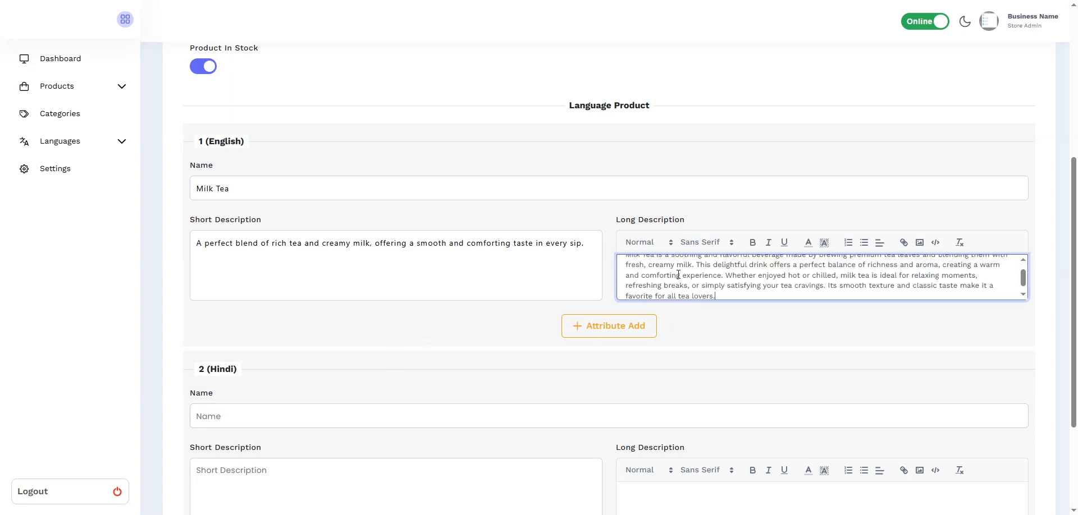
{"action": "scroll", "coordinate": [630, 284], "scroll_direction": "up", "scroll_amount": 2}
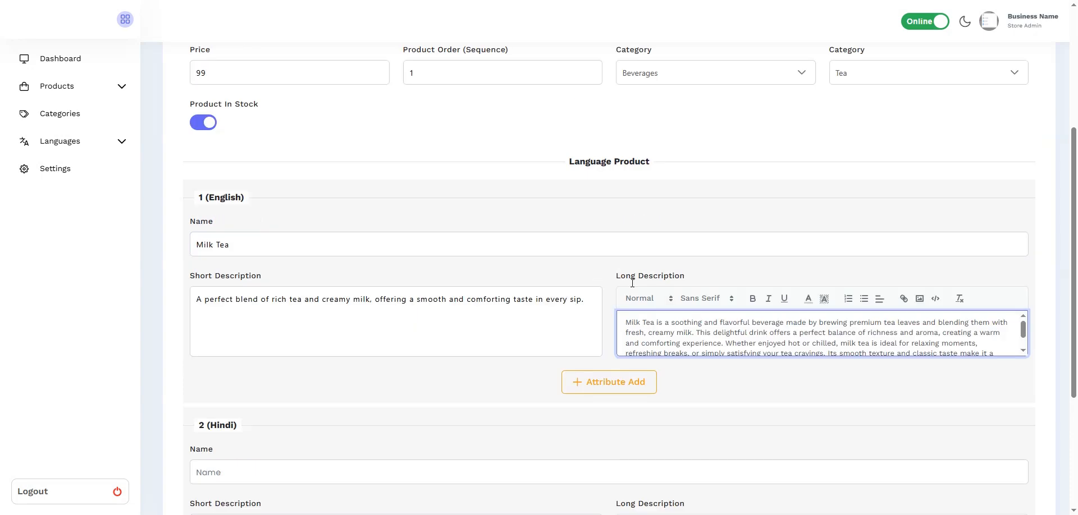
{"action": "scroll", "coordinate": [624, 284], "scroll_direction": "down", "scroll_amount": 1}
{"action": "left_click", "coordinate": [586, 283]}
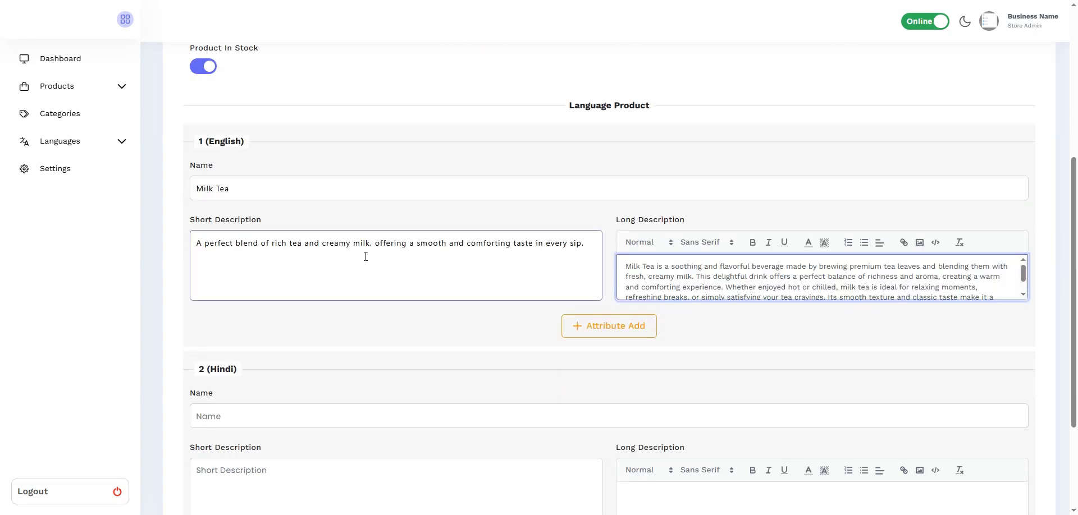
- Enter the Hindi name मिल्क टी and short description "गाढ़ी चाय और मलाईदार दूध का बेहतरीन मिश्रण, जो हर घूंट में स्मूद और सुकून भरा स्वाद देता है।"
{"action": "scroll", "coordinate": [504, 259], "scroll_direction": "down", "scroll_amount": 1}
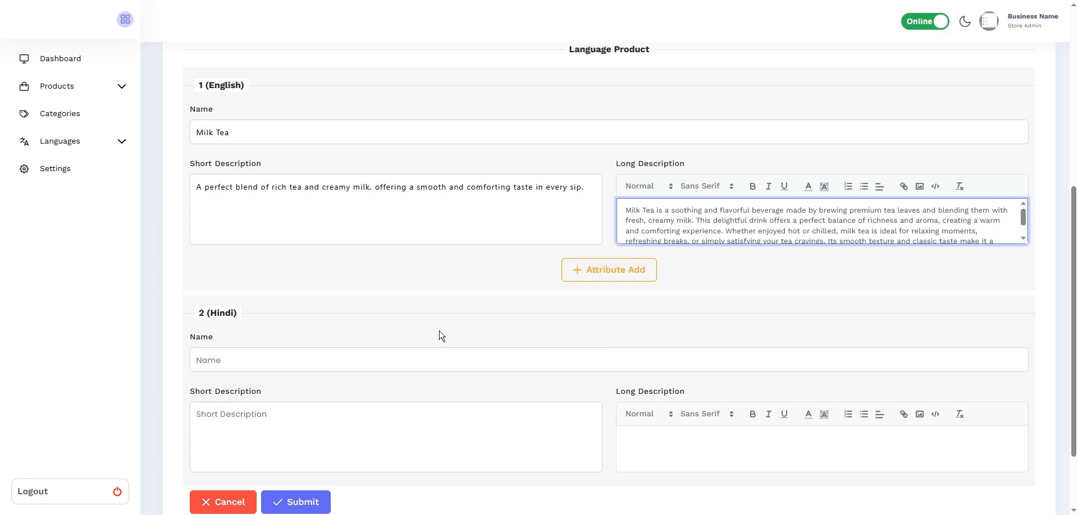
{"action": "scroll", "coordinate": [440, 335], "scroll_direction": "down", "scroll_amount": 2}
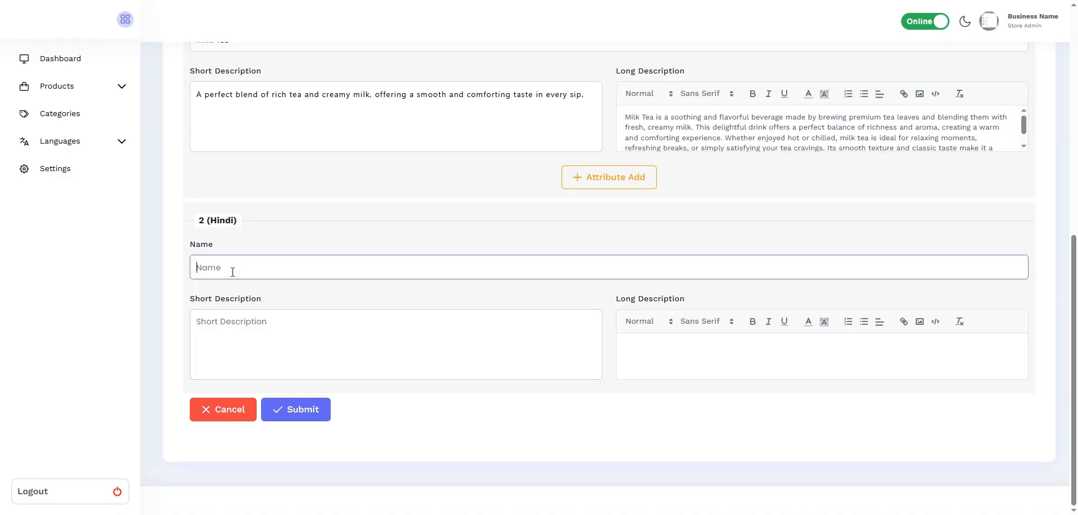
{"action": "type", "text": "मिल्क टी"}
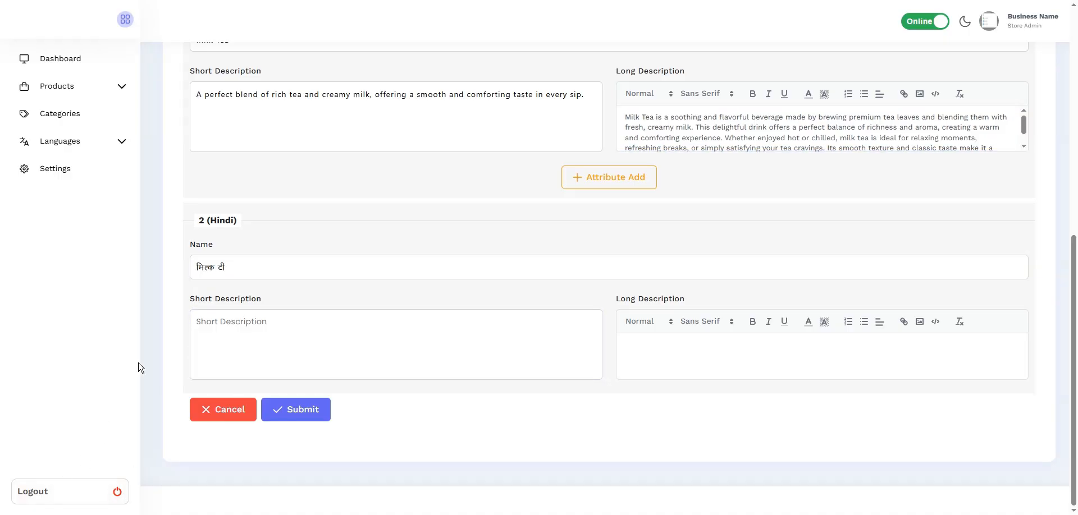
{"action": "left_click", "coordinate": [294, 331]}
{"action": "type", "text": "गाढ़ी चाय और मलाईदार दूध का बेहतरीन मिश्रण, जो हर घूंट में स्मूद और सुकून भरा स्वाद देता है।"}
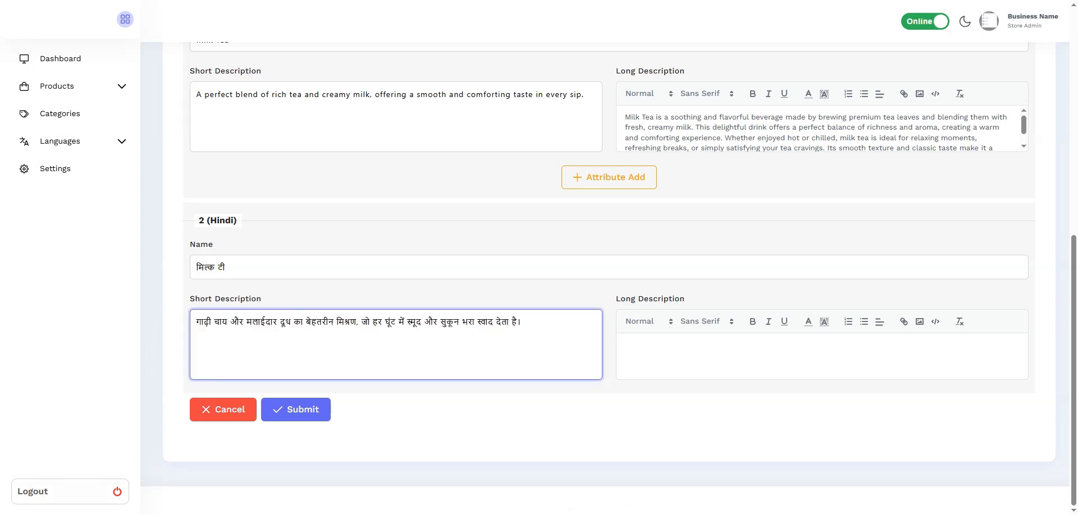
- Fill in the Hindi long description with the text beginning "मिल्क टी एक आरामदायक और स्वादिष्ट पेय है", and review the product form
{"action": "scroll", "coordinate": [322, 260], "scroll_direction": "up", "scroll_amount": 7}
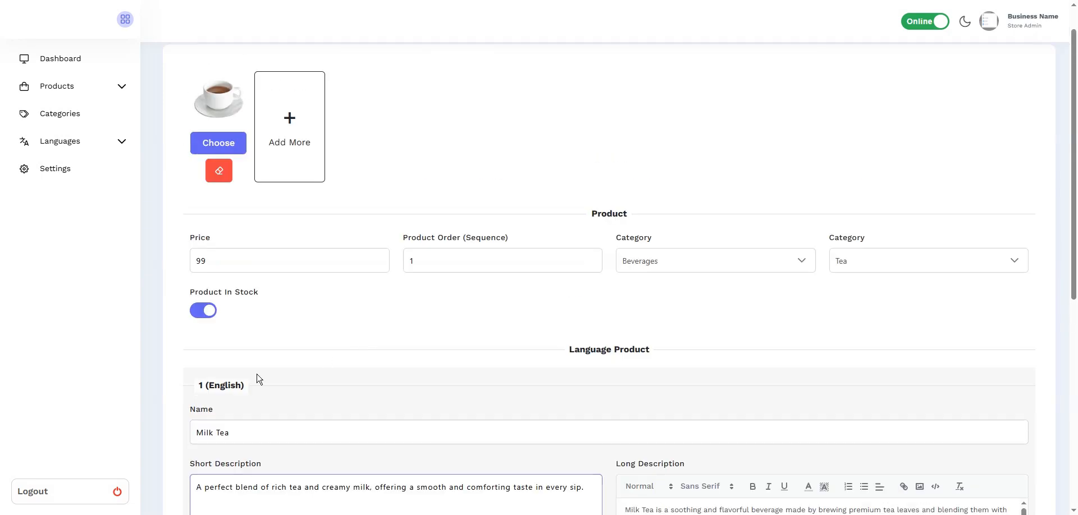
{"action": "scroll", "coordinate": [260, 387], "scroll_direction": "down", "scroll_amount": 7}
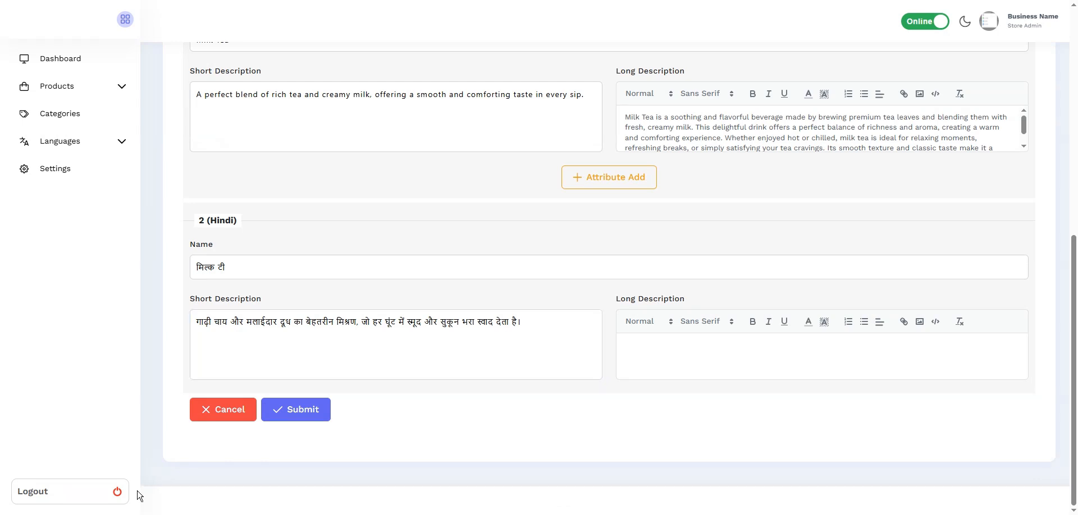
{"action": "left_click", "coordinate": [664, 356]}
{"action": "key", "text": "ctrl+v"}
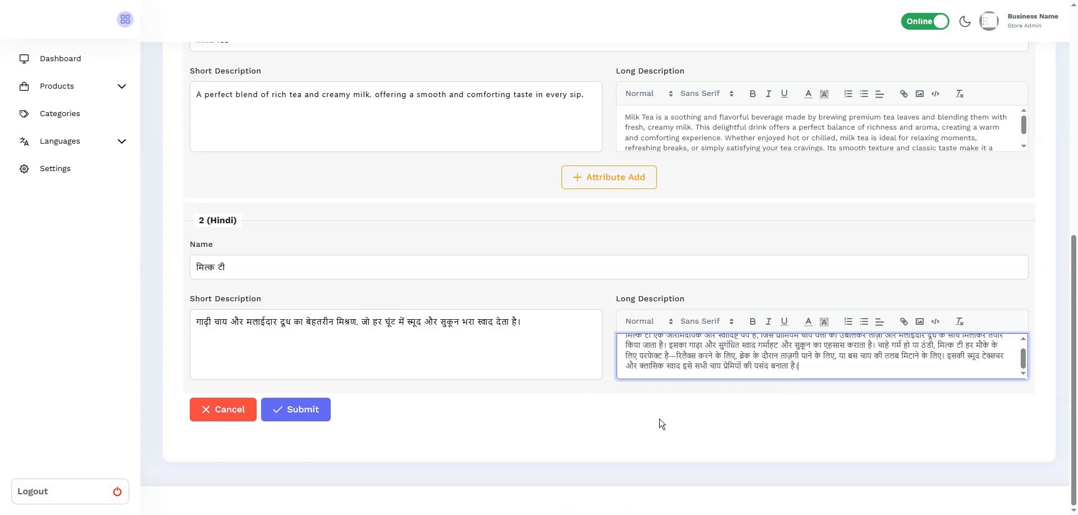
{"action": "scroll", "coordinate": [659, 423], "scroll_direction": "up", "scroll_amount": 6}
{"action": "scroll", "coordinate": [660, 422], "scroll_direction": "up", "scroll_amount": 2}
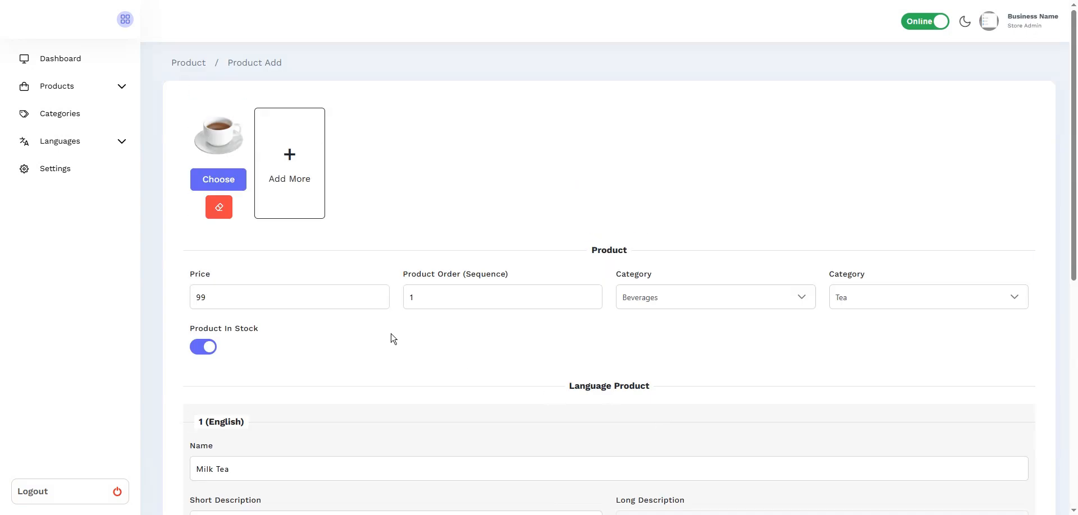
- Submit the Milk Tea product and open the public catalog from the dashboard
{"action": "scroll", "coordinate": [865, 336], "scroll_direction": "down", "scroll_amount": 8}
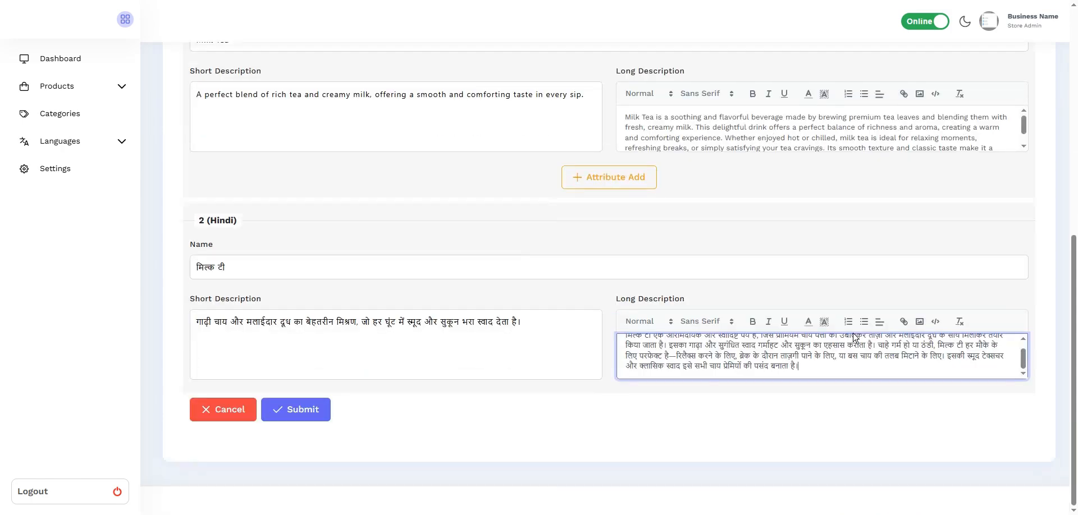
{"action": "left_click", "coordinate": [307, 412]}
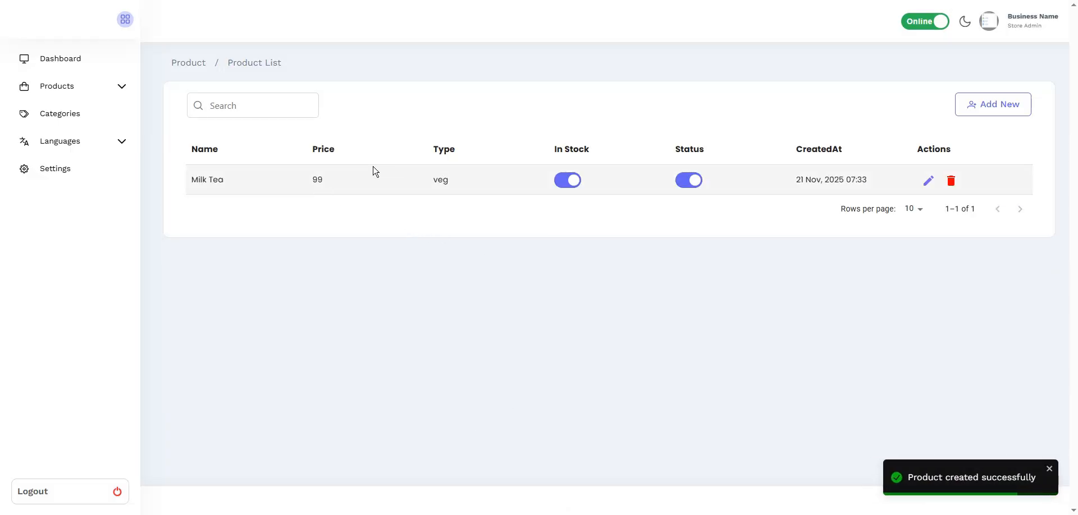
{"action": "left_click", "coordinate": [63, 59]}
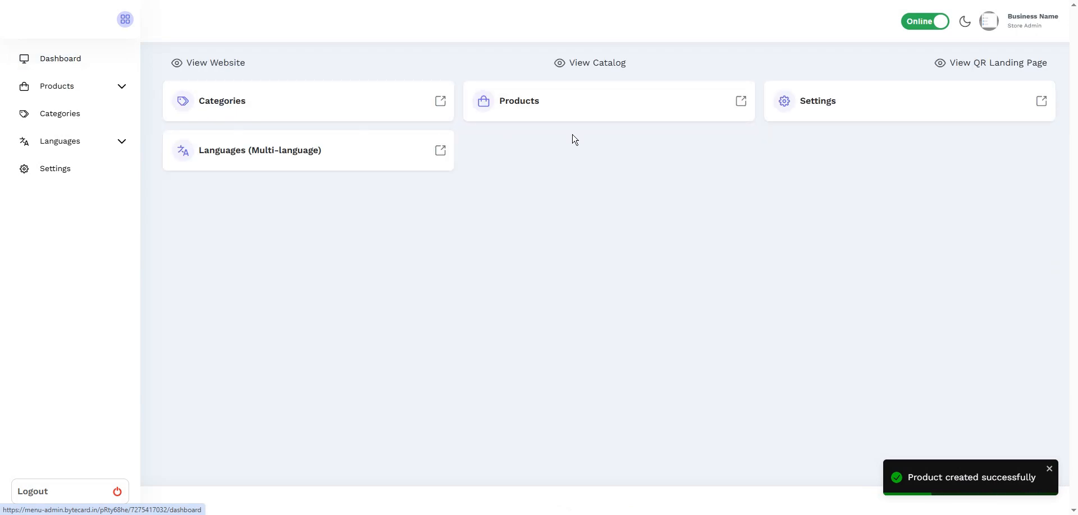
{"action": "left_click", "coordinate": [585, 64]}
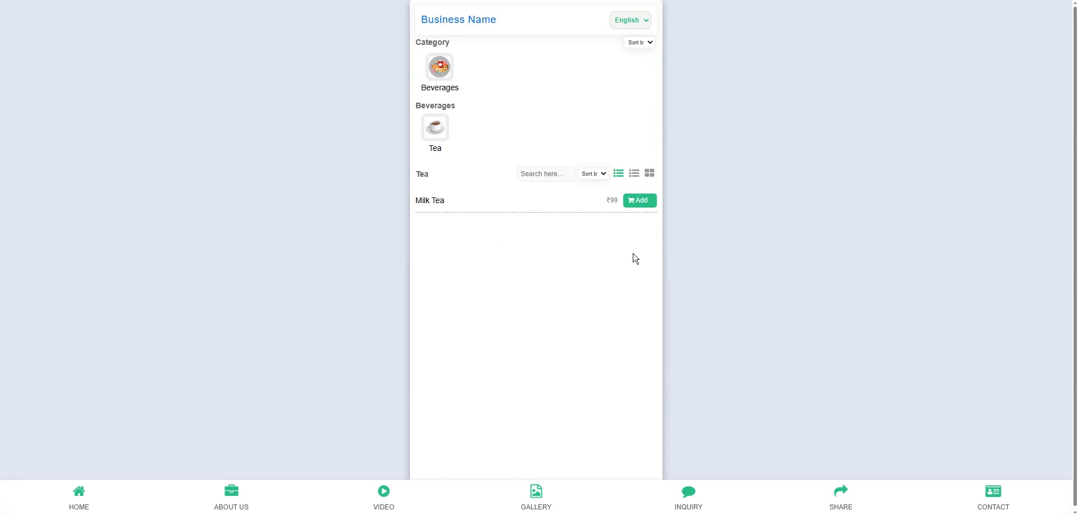
- Examine the Milk Tea details in the catalog's compact list and in its list layout with images
{"action": "left_click", "coordinate": [437, 202]}
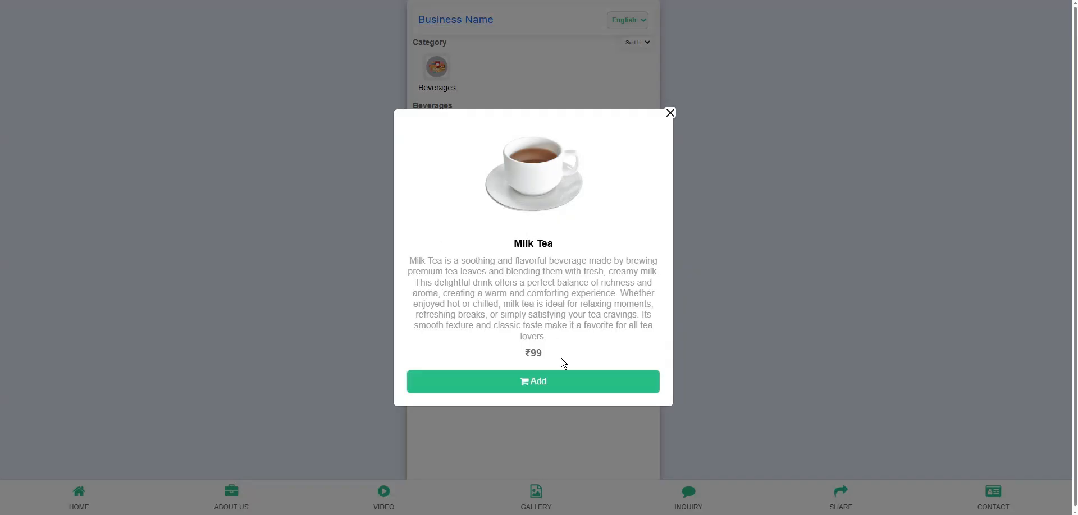
{"action": "left_click", "coordinate": [670, 113]}
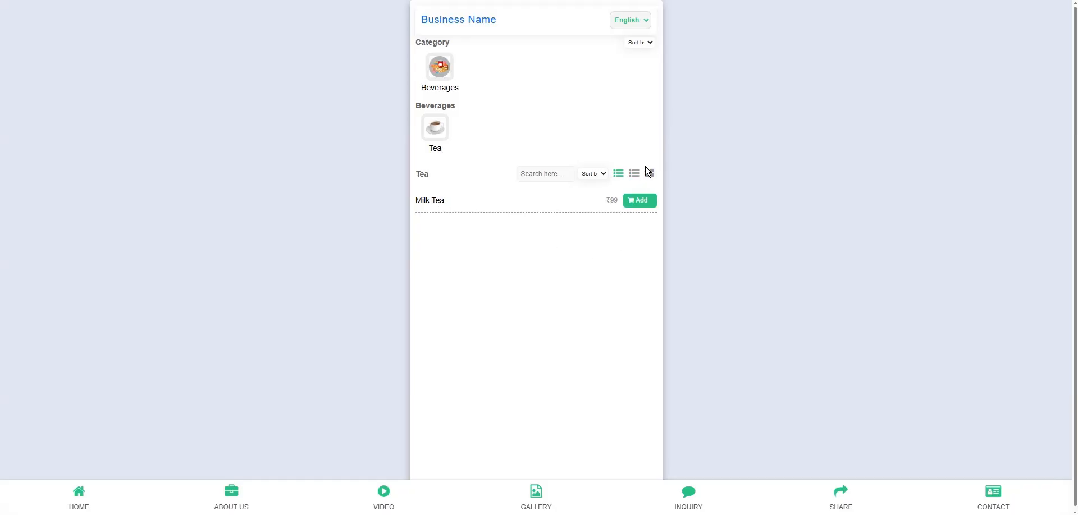
{"action": "left_click", "coordinate": [633, 175]}
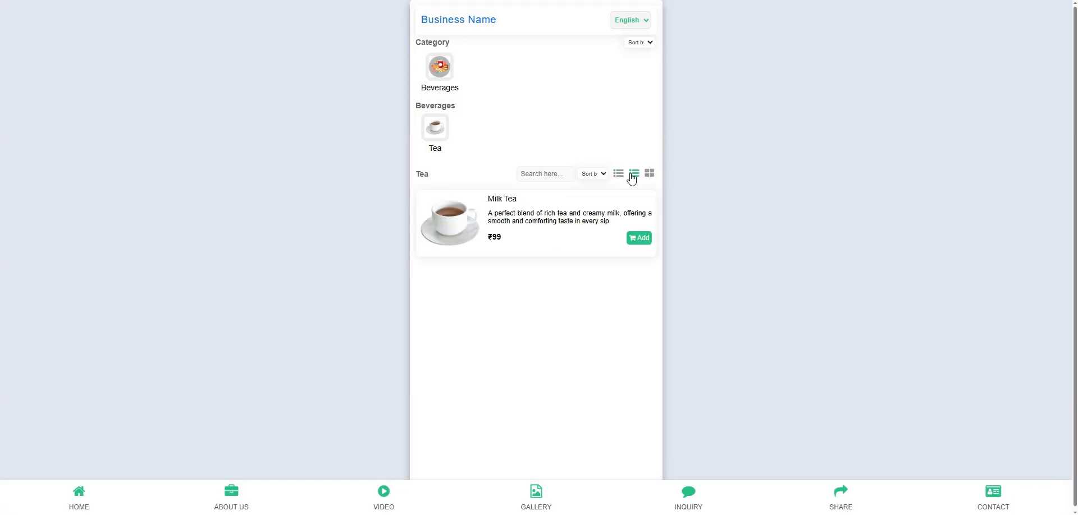
{"action": "left_click", "coordinate": [536, 224]}
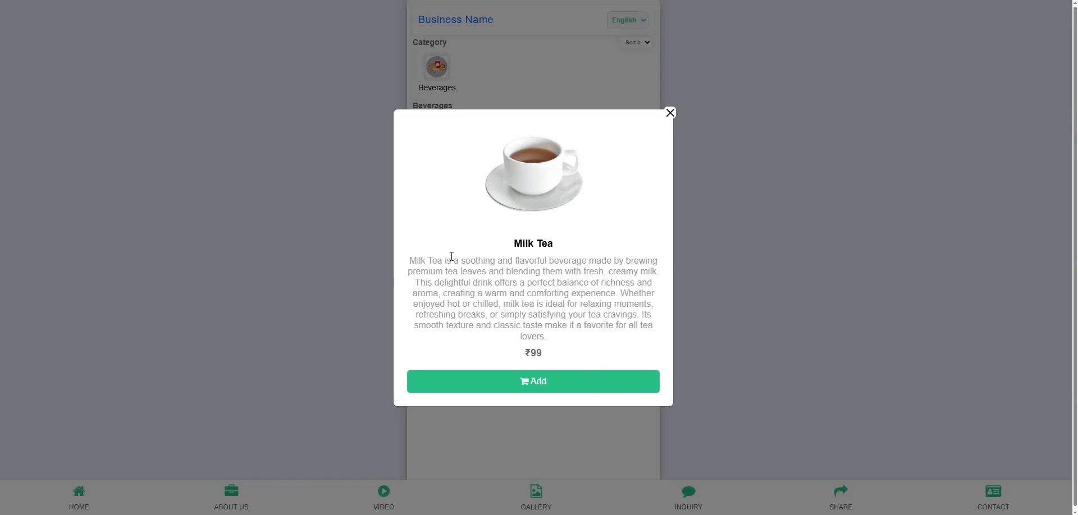
{"action": "left_click", "coordinate": [564, 449]}
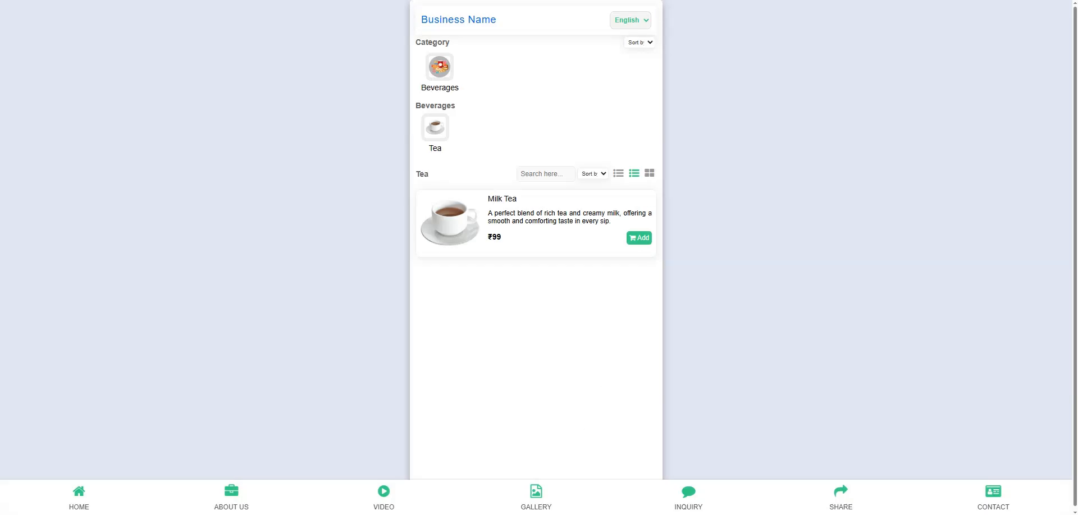
- Switch the catalog to Hindi, check the Milk Tea details in the image list layout, and return the language to English
{"action": "left_click", "coordinate": [630, 21]}
{"action": "left_click", "coordinate": [626, 50]}
{"action": "left_click", "coordinate": [634, 173]}
{"action": "left_click", "coordinate": [526, 213]}
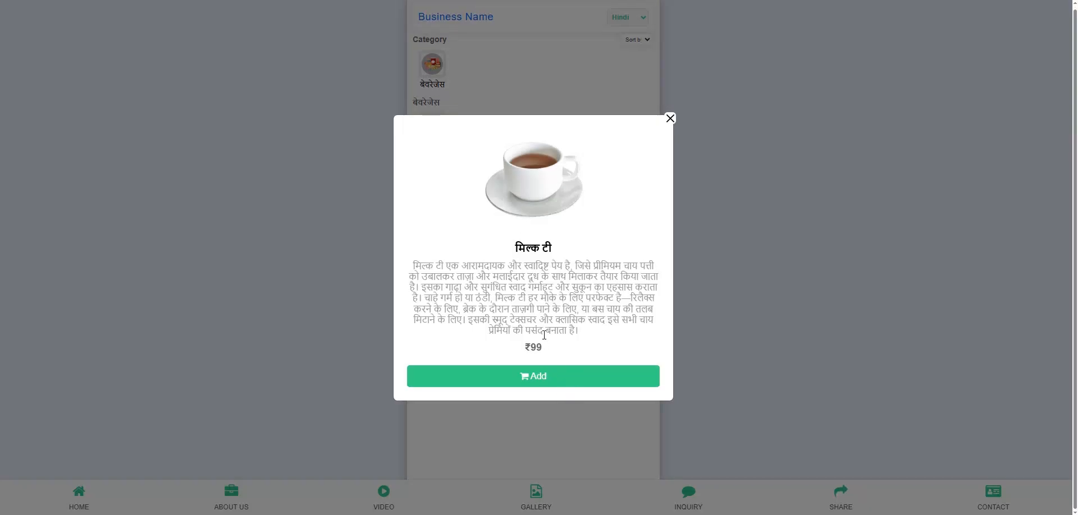
{"action": "left_click", "coordinate": [670, 119]}
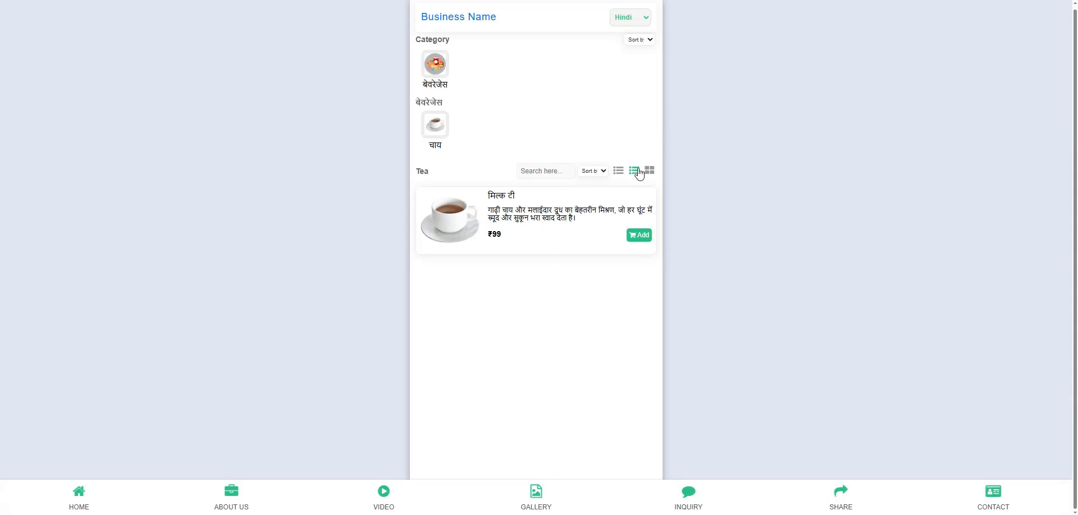
{"action": "left_click", "coordinate": [629, 25]}
{"action": "left_click", "coordinate": [629, 33]}
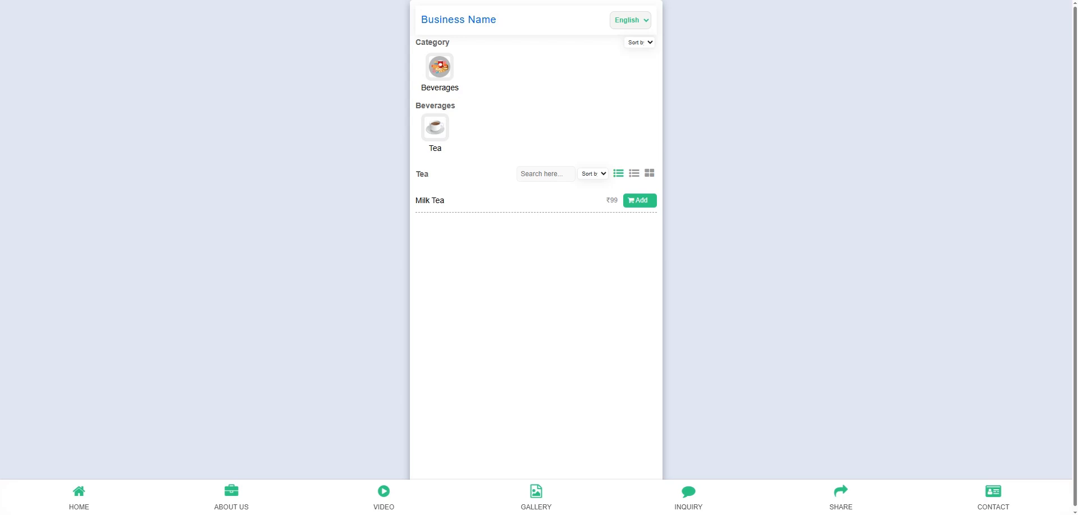
- Start a new product in the admin dashboard and upload Seller Pane (16).png as its image, cropped to the full picture
{"action": "key", "text": "ctrl+shift+Tab"}
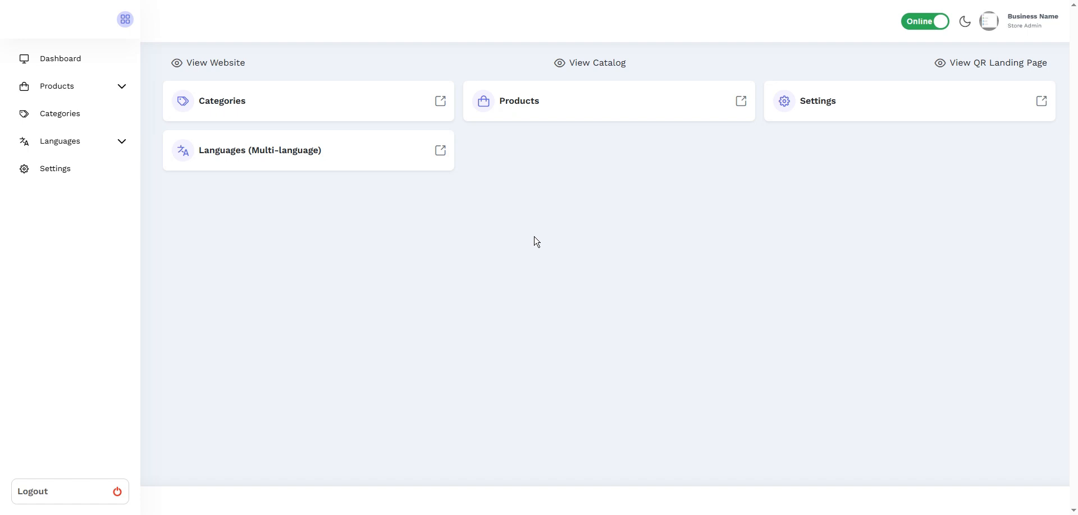
{"action": "left_click", "coordinate": [528, 105]}
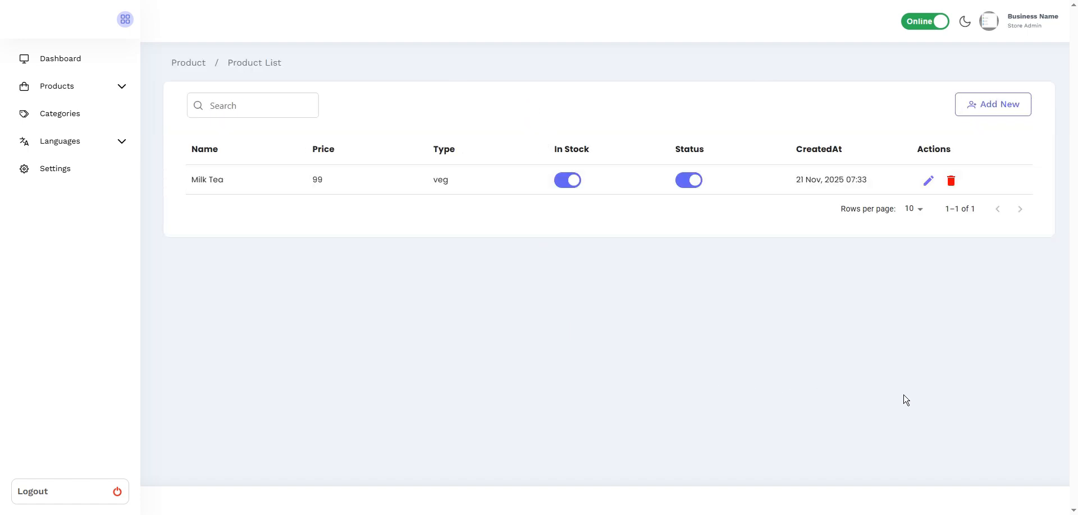
{"action": "left_click", "coordinate": [993, 105]}
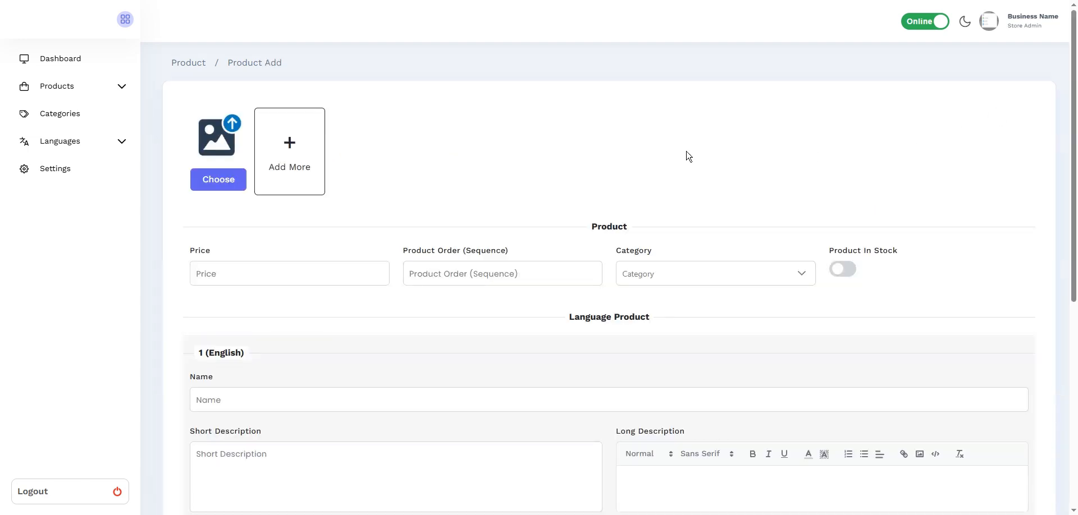
{"action": "left_click", "coordinate": [225, 180]}
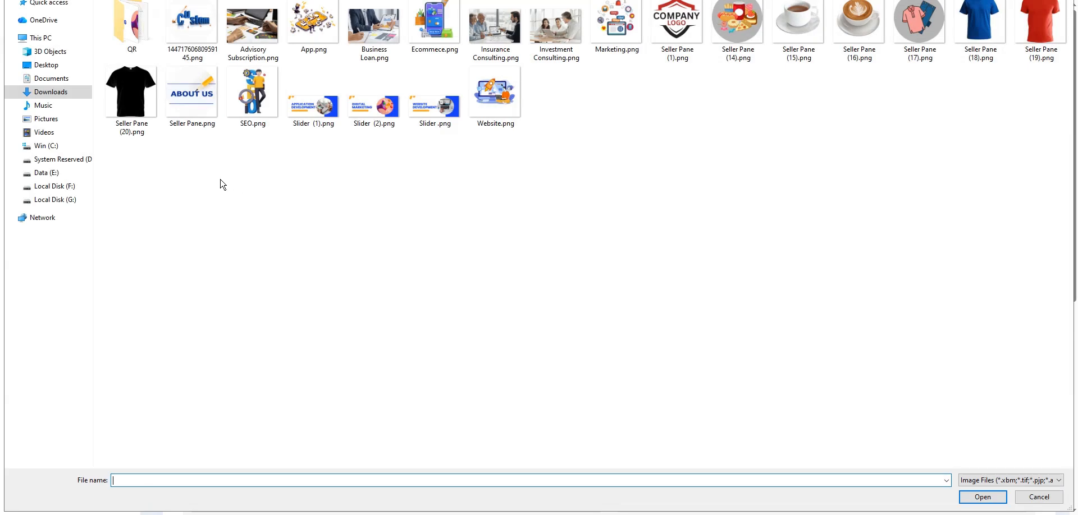
{"action": "double_click", "coordinate": [883, 40]}
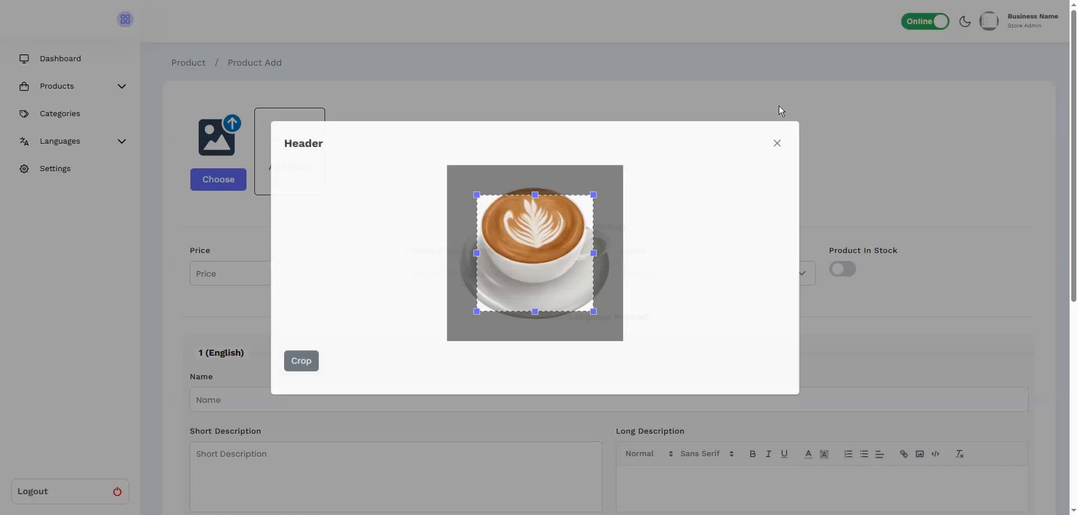
{"action": "left_click_drag", "start_coordinate": [539, 241], "coordinate": [512, 212]}
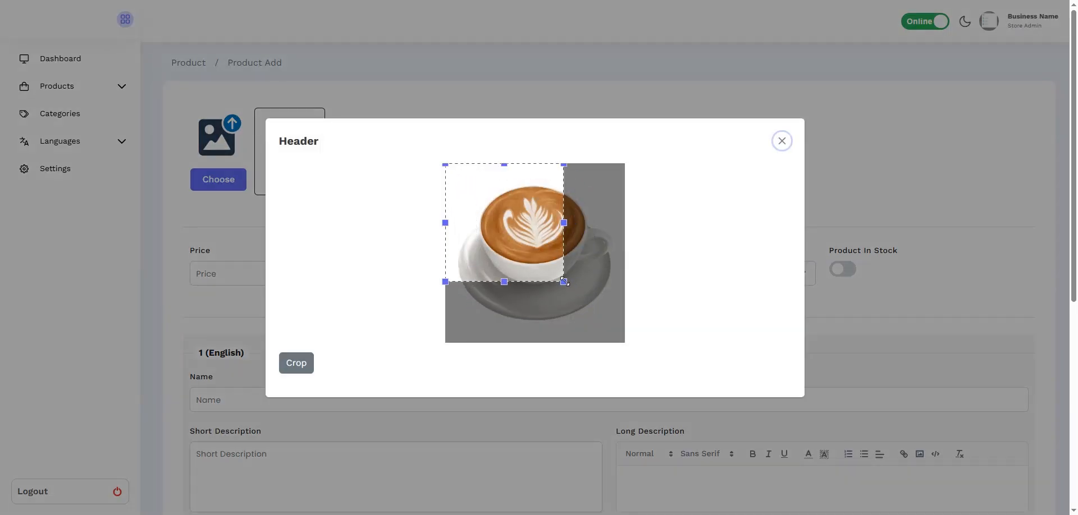
{"action": "left_click_drag", "start_coordinate": [563, 282], "coordinate": [838, 430]}
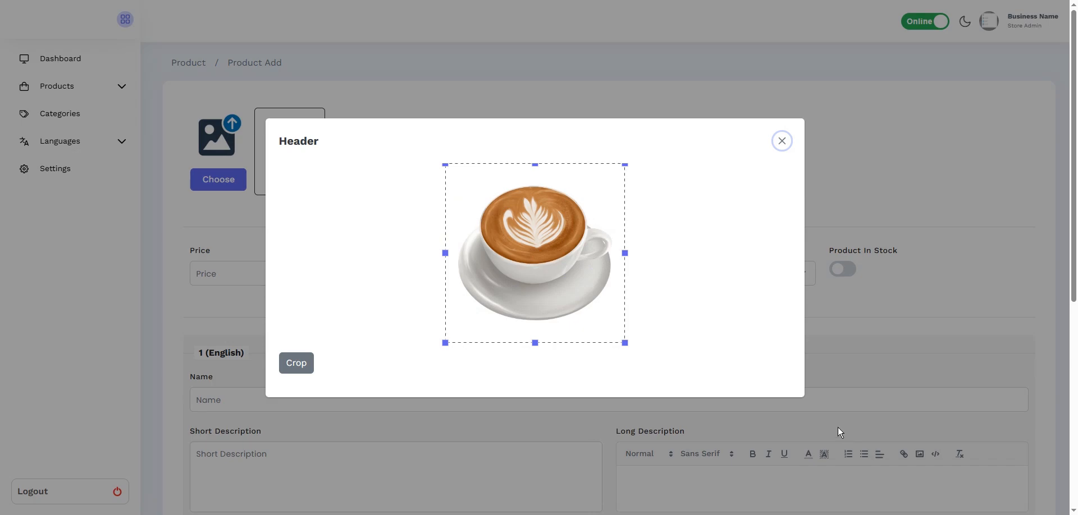
{"action": "left_click", "coordinate": [308, 366]}
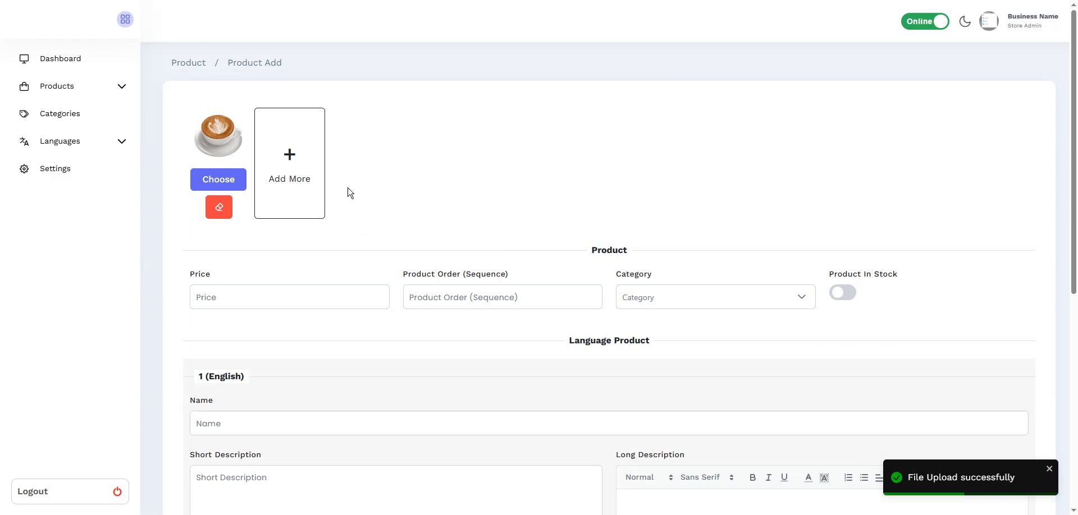
- Add a second product image from Seller Pane (15).png, with the crop covering the full picture
{"action": "left_click", "coordinate": [287, 174]}
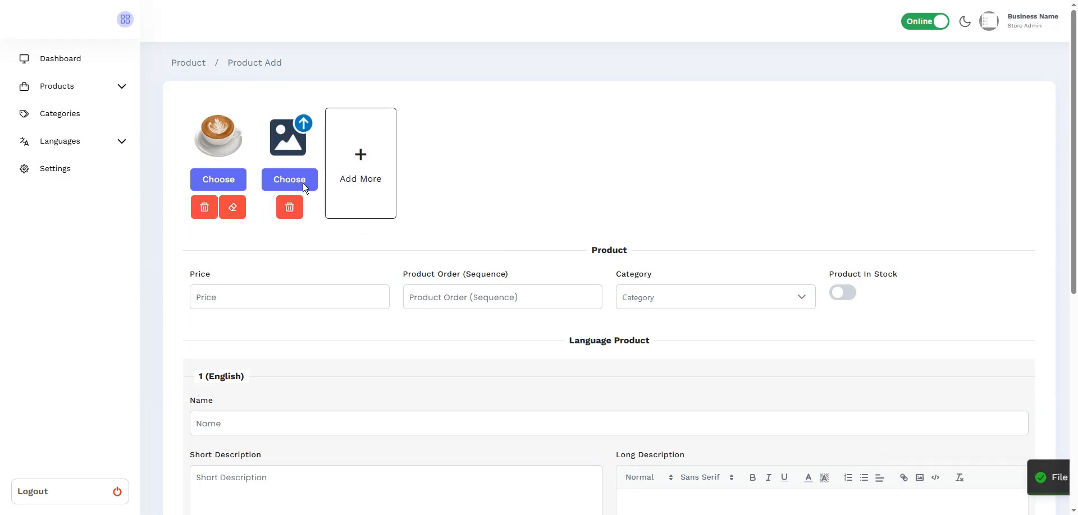
{"action": "left_click", "coordinate": [302, 183]}
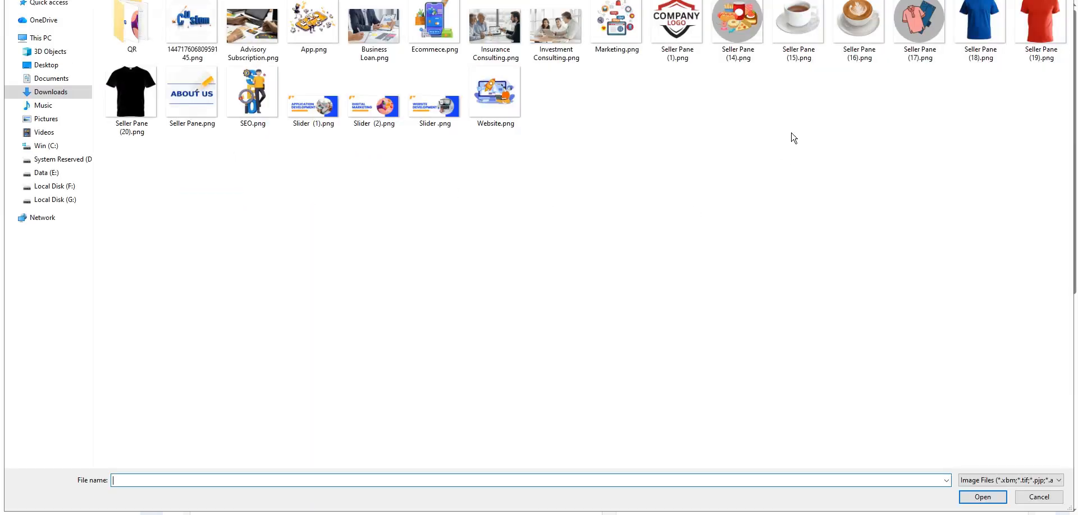
{"action": "double_click", "coordinate": [800, 31]}
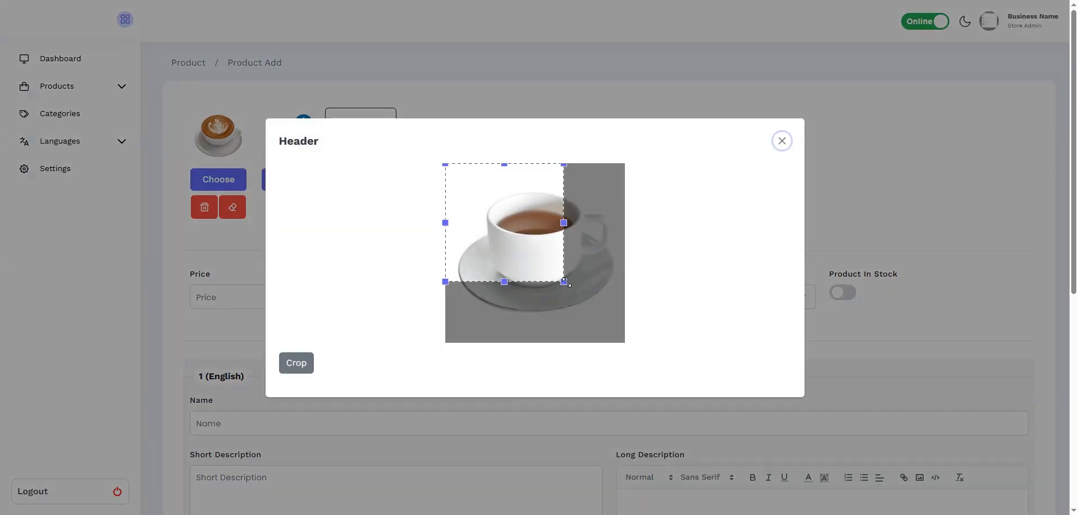
{"action": "left_click_drag", "start_coordinate": [564, 282], "coordinate": [684, 436]}
{"action": "left_click", "coordinate": [291, 370]}
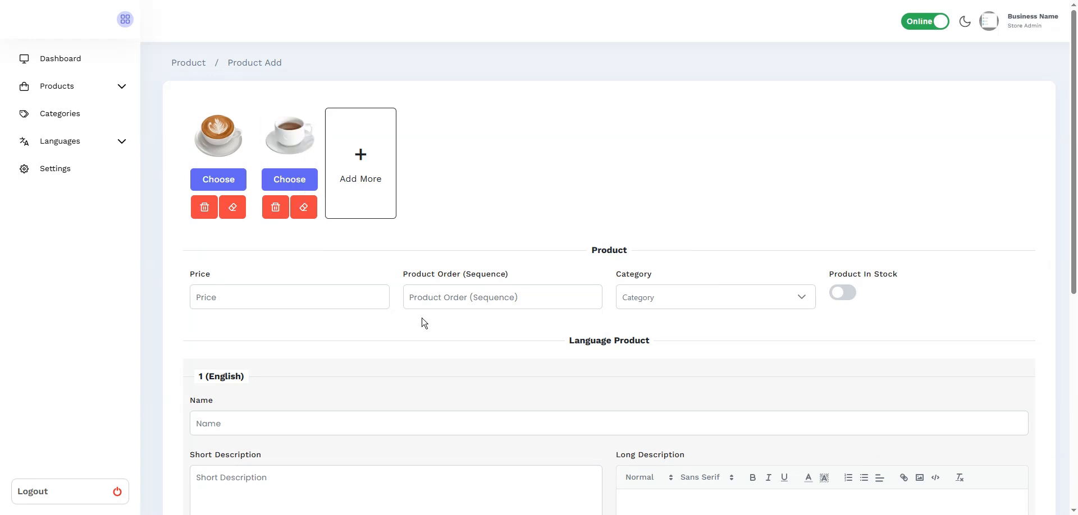
- Set the new product's price to 149 and its product order to 2
{"action": "scroll", "coordinate": [424, 322], "scroll_direction": "down", "scroll_amount": 2}
{"action": "left_click", "coordinate": [224, 175]}
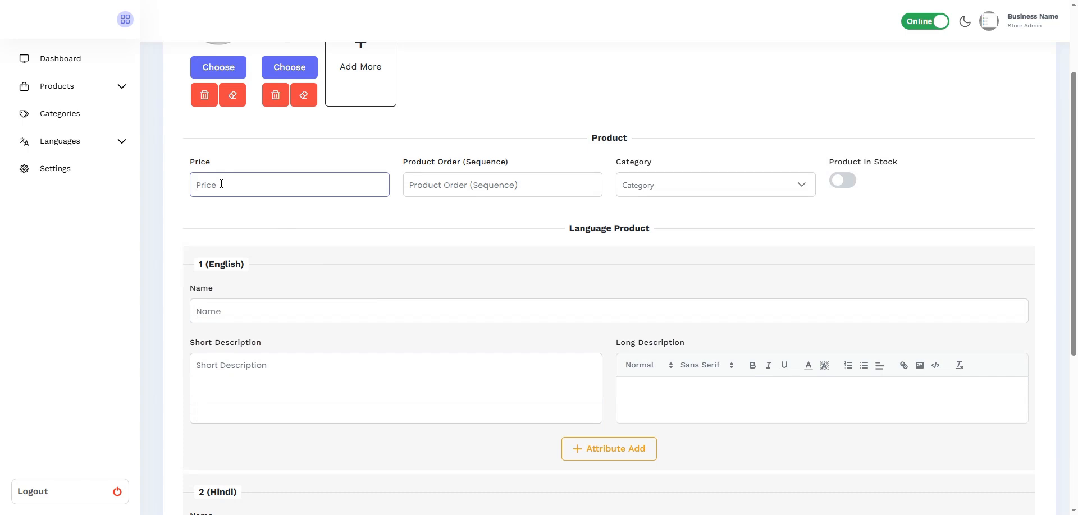
{"action": "type", "text": "149"}
{"action": "key", "text": "Tab"}
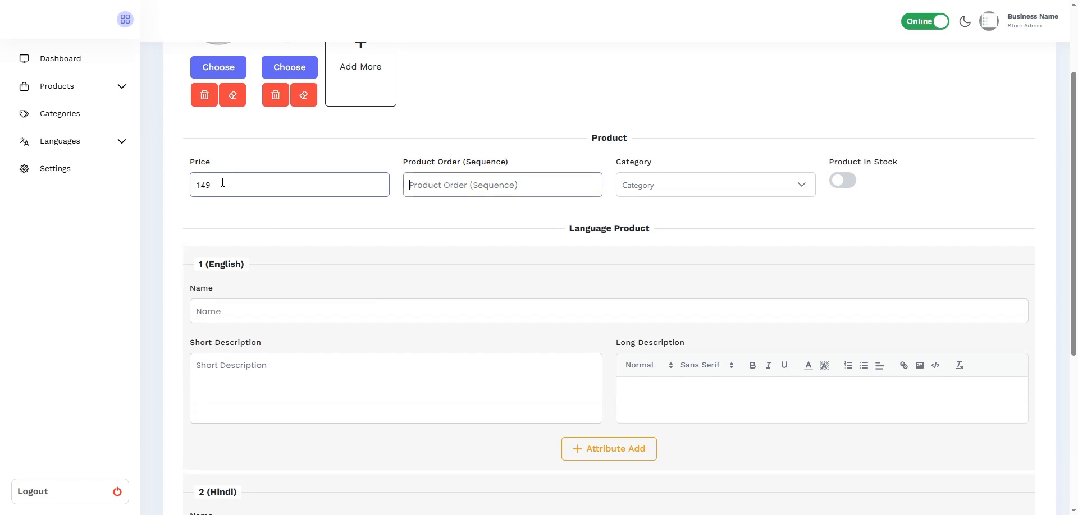
{"action": "key", "text": "Tab"}
{"action": "type", "text": "2"}
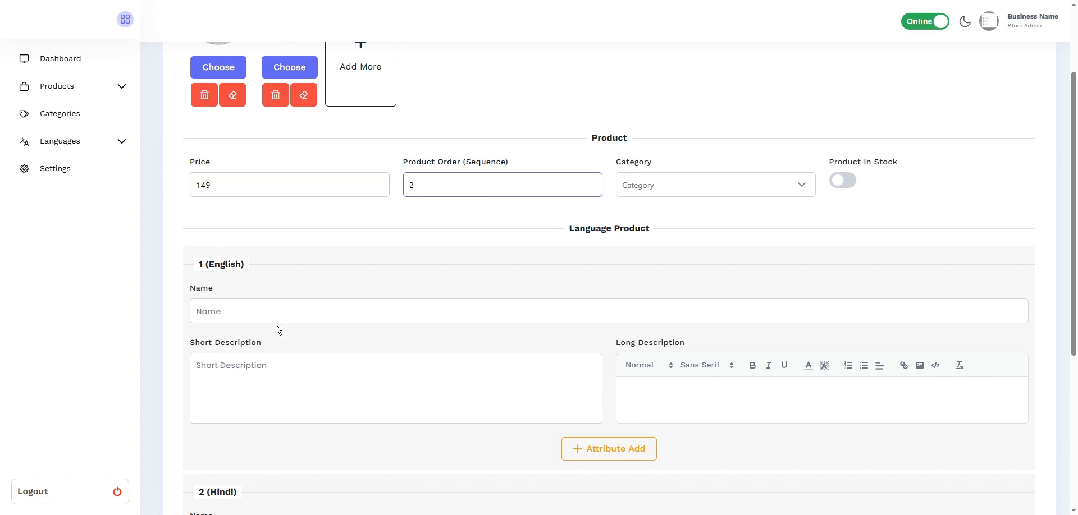
{"action": "scroll", "coordinate": [693, 412], "scroll_direction": "up", "scroll_amount": 1}
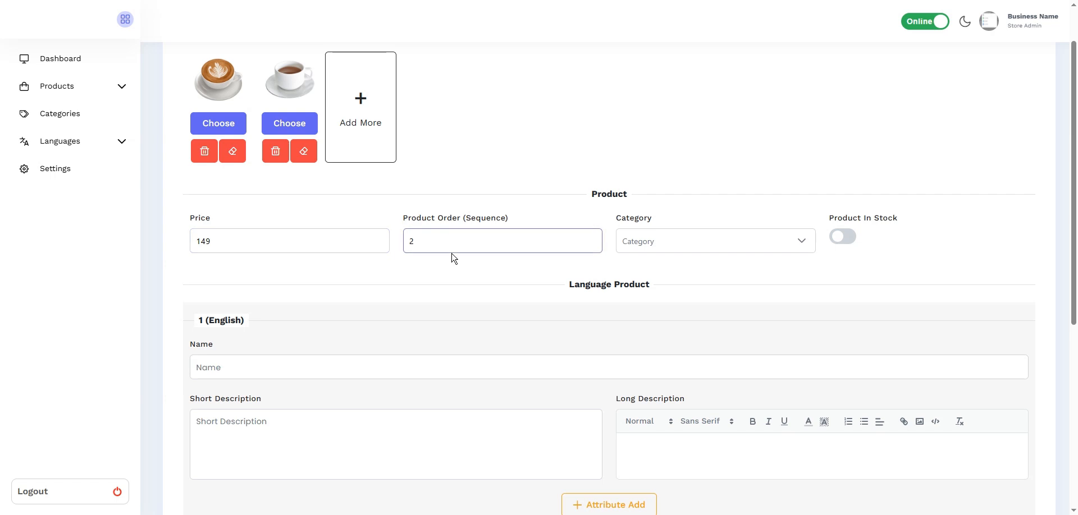
{"action": "left_click", "coordinate": [437, 270]}
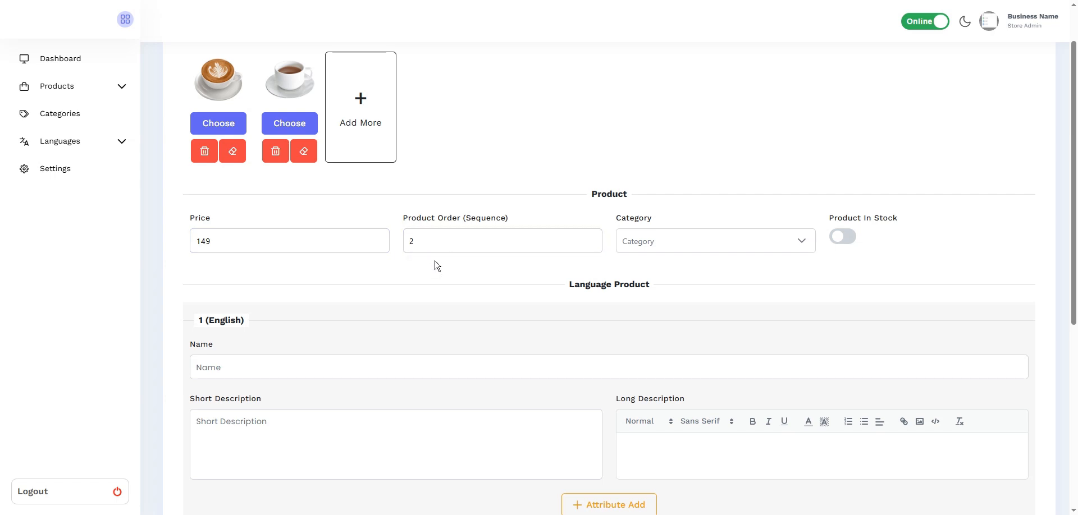
{"action": "left_click", "coordinate": [429, 231]}
{"action": "scroll", "coordinate": [646, 275], "scroll_direction": "down", "scroll_amount": 1}
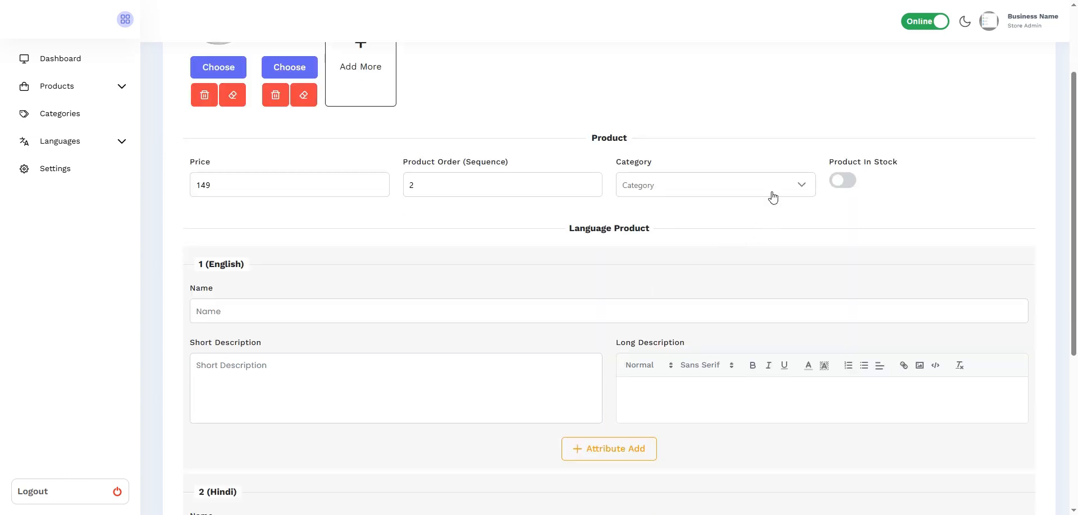
- Assign the product to the Beverages category and the Tea subcategory
{"action": "left_click", "coordinate": [690, 195]}
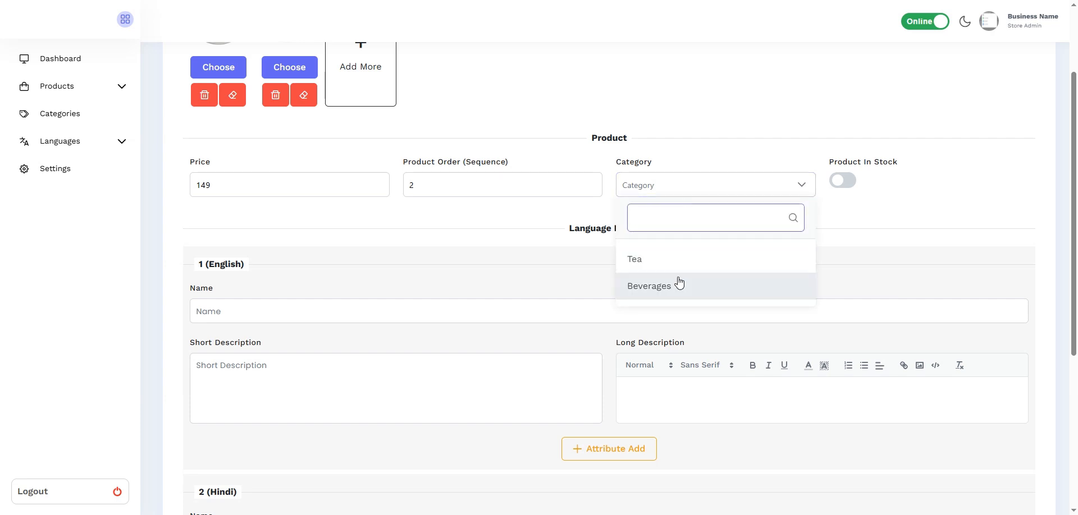
{"action": "left_click", "coordinate": [644, 288]}
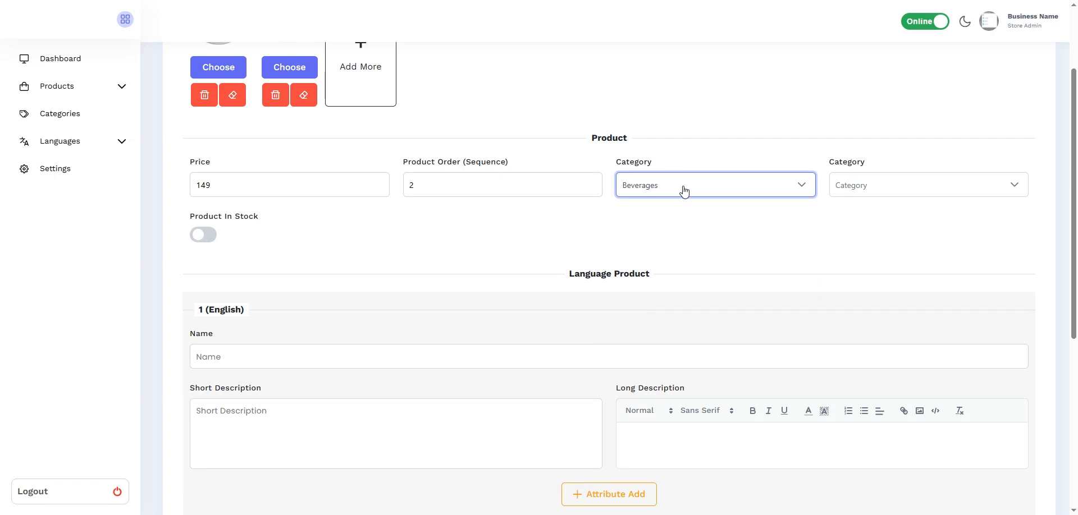
{"action": "left_click", "coordinate": [889, 196]}
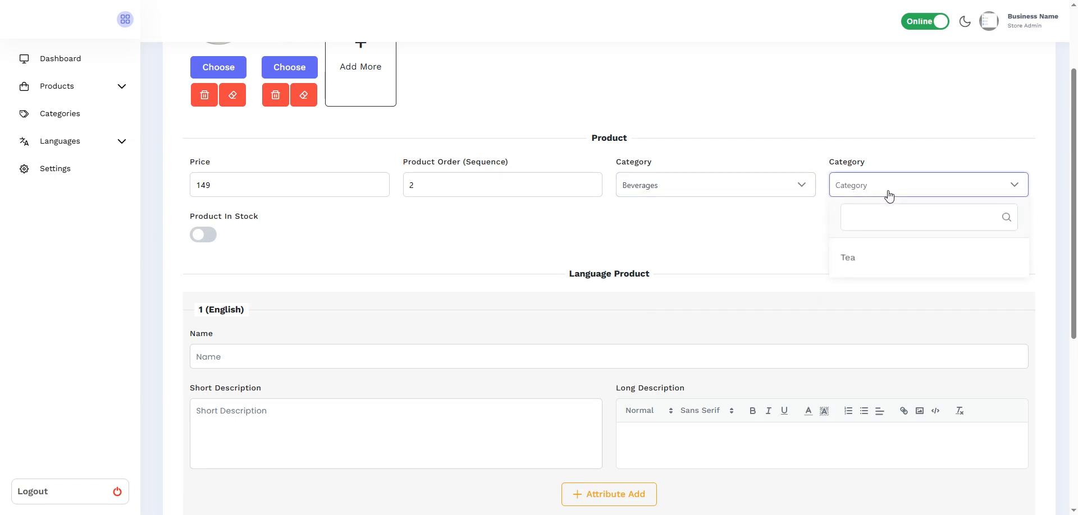
{"action": "left_click", "coordinate": [880, 262]}
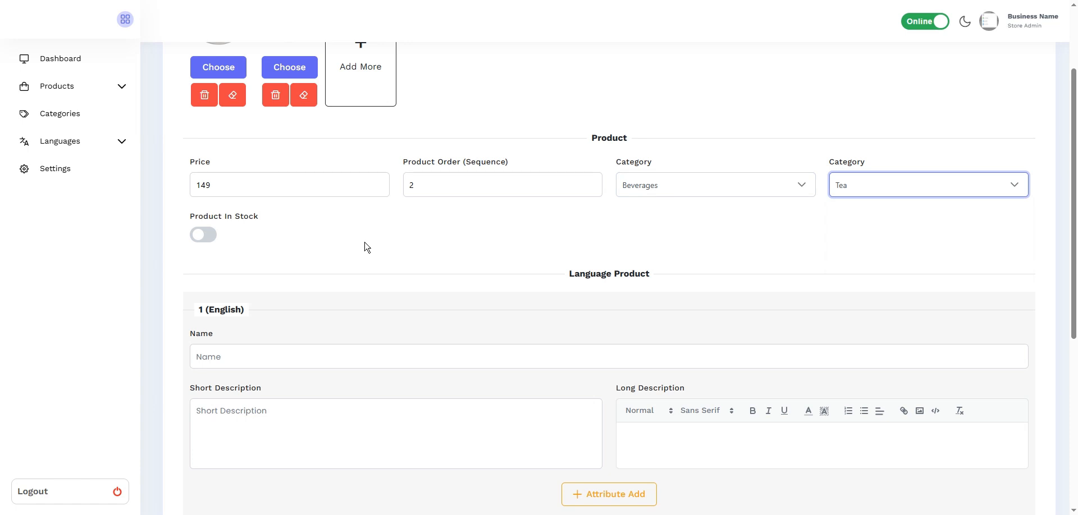
{"action": "scroll", "coordinate": [441, 245], "scroll_direction": "down", "scroll_amount": 1}
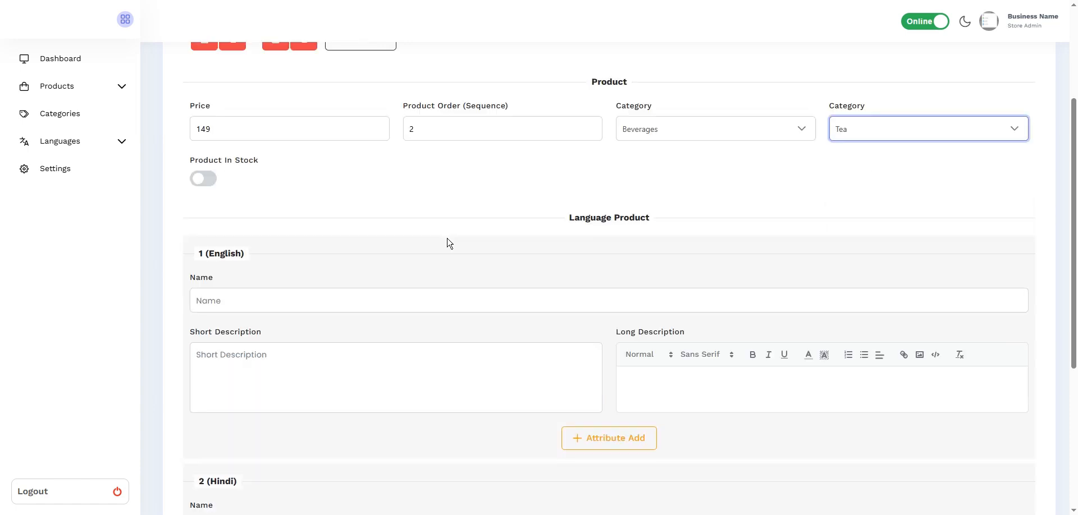
- Name the English entry Black Tea with short description "A bold and aromatic tea made from fully fermented tea leaves, offering a strong and energizing flavor."
{"action": "scroll", "coordinate": [447, 243], "scroll_direction": "down", "scroll_amount": 1}
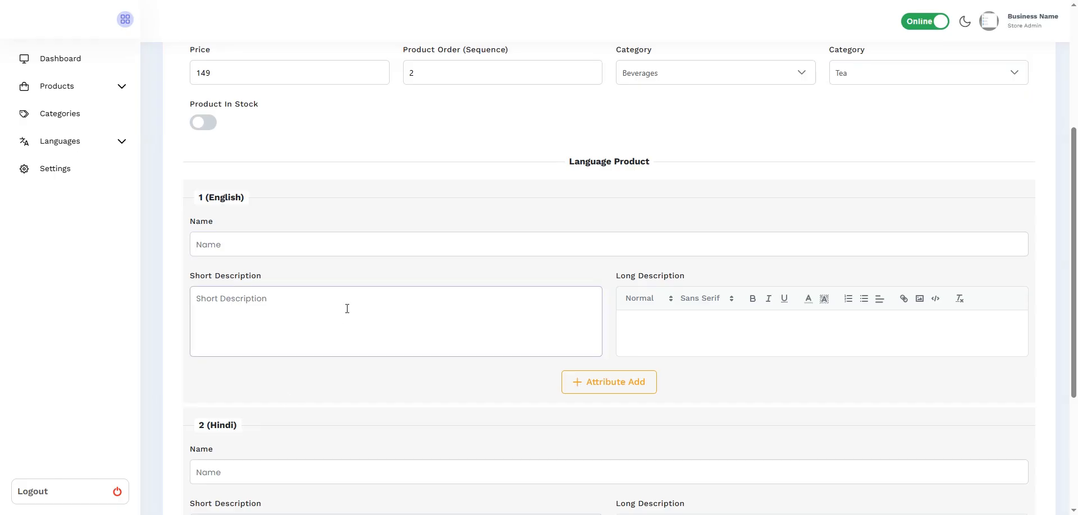
{"action": "left_click", "coordinate": [278, 244]}
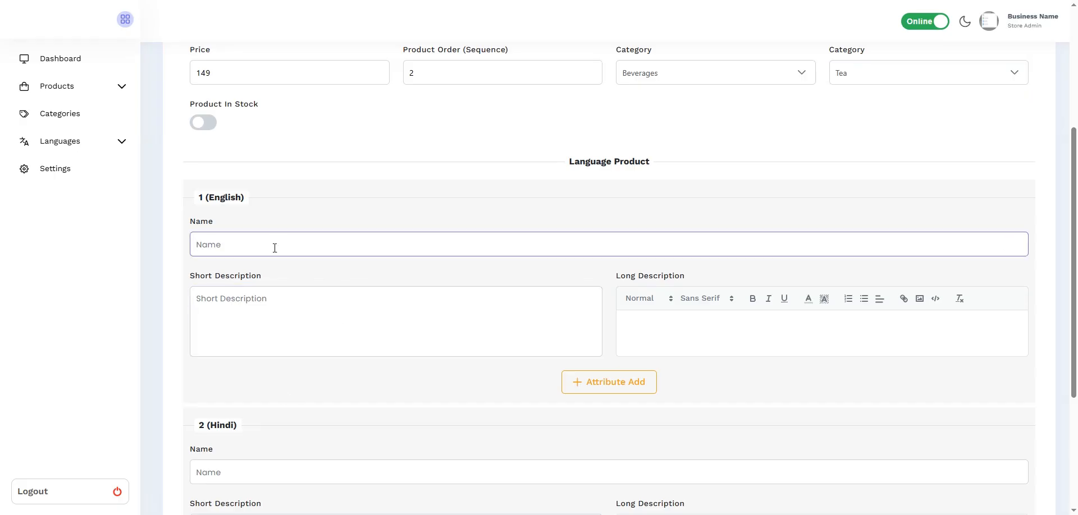
{"action": "type", "text": "Black Tea"}
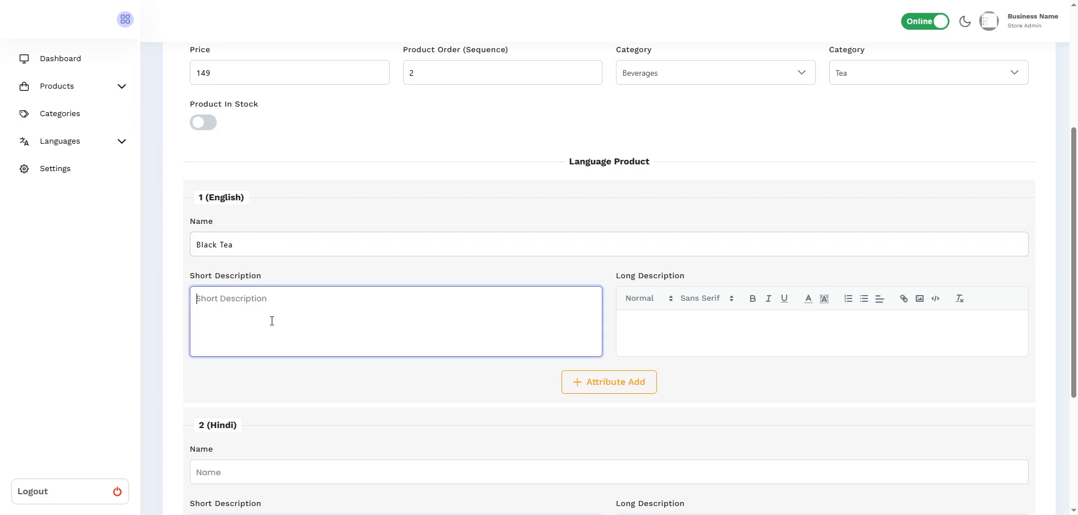
{"action": "type", "text": "A bold and aromatic tea made from fully fermented tea leaves, offering a strong and energizing flavor."}
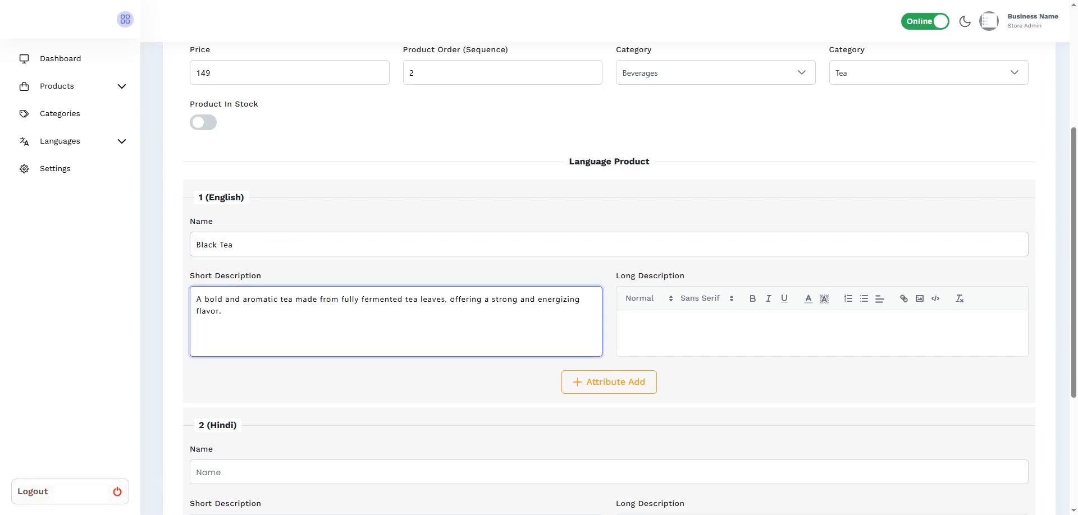
- Enter the English long description presenting Black Tea as a classic, robust beverage prepared from fully fermented tea leaves
{"action": "left_click", "coordinate": [125, 468]}
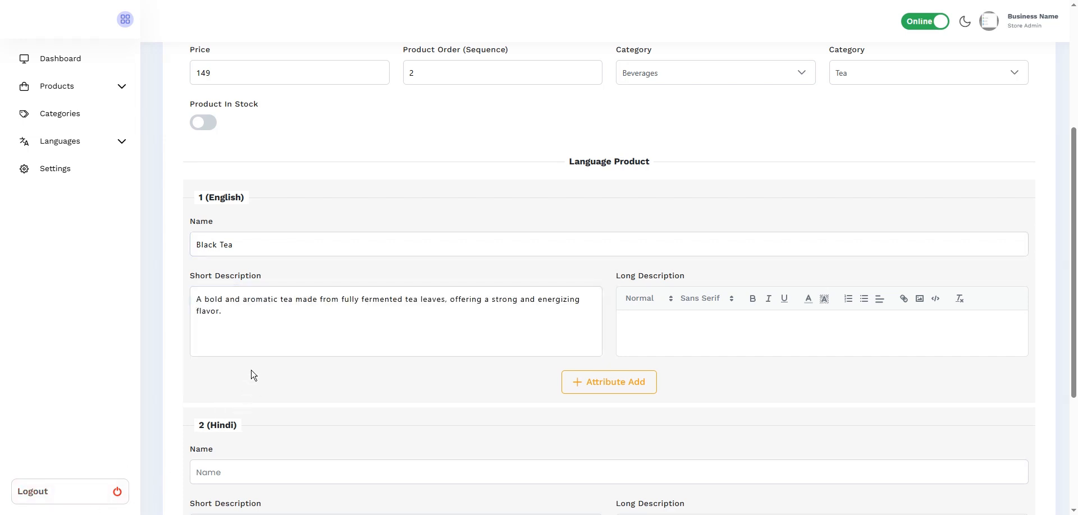
{"action": "left_click", "coordinate": [684, 336]}
{"action": "type", "text": "Black Tea is a classic and robust beverage prepared from fully fermented tea leaves, giving it a strong aroma and rich taste. Known for its energizing properties, black tea helps improve focus, boost alertness, and refresh the mind. Its deep flavor makes it a perfect choice for tea lovers who enjoy a bold and invigorating drink. Whether sipped plain or with a hint of lemon, black tea delivers a satisfying and timeless tea experience."}
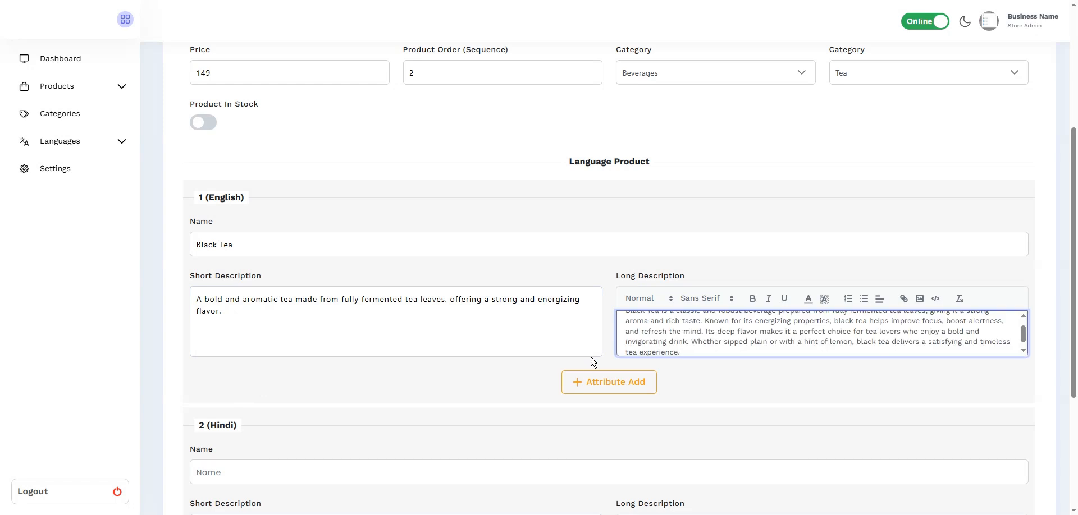
- Add an attribute to the English Black Tea entry and upload Seller Pane (16).png as its image, cropped to the full picture
{"action": "scroll", "coordinate": [460, 291], "scroll_direction": "down", "scroll_amount": 1}
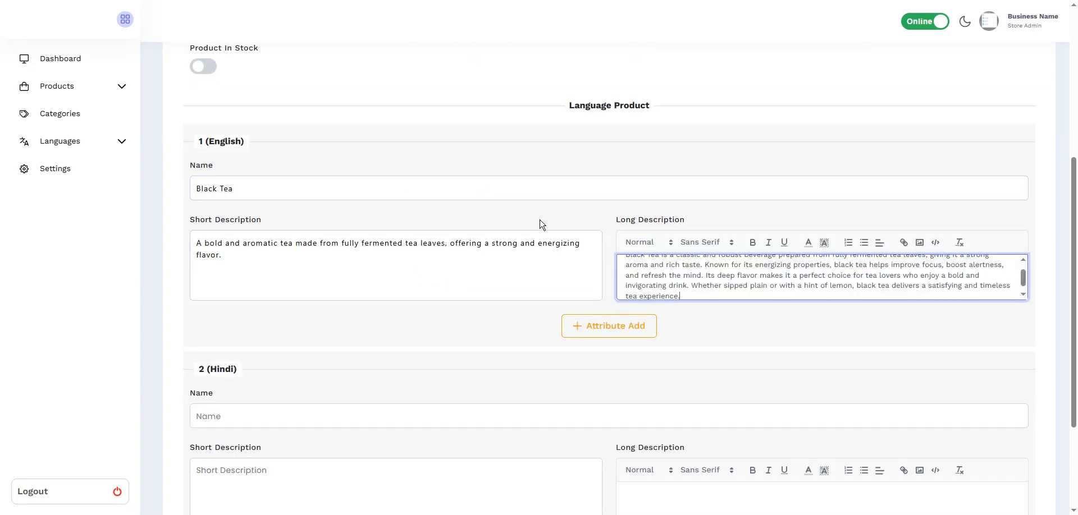
{"action": "left_click", "coordinate": [628, 331]}
{"action": "scroll", "coordinate": [561, 337], "scroll_direction": "down", "scroll_amount": 2}
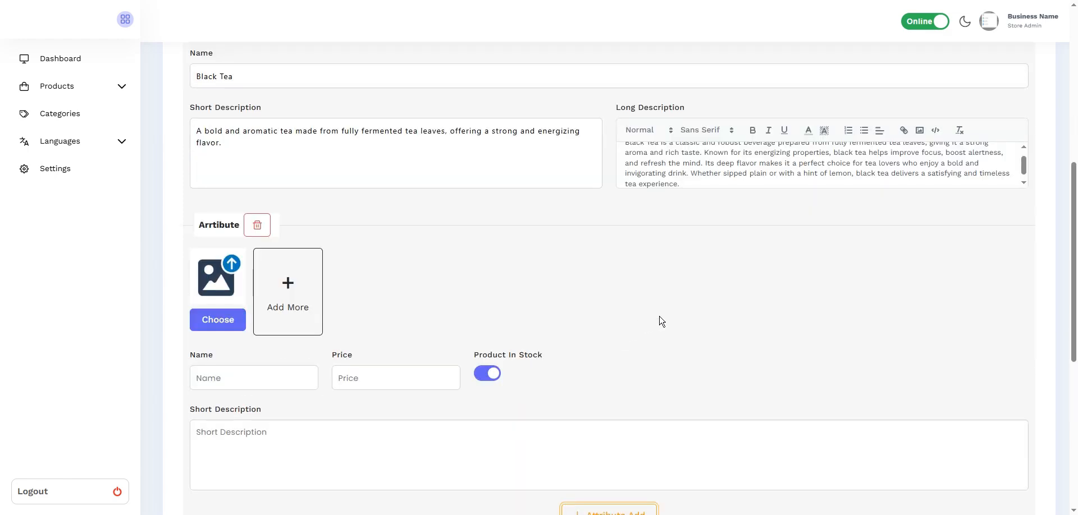
{"action": "scroll", "coordinate": [629, 235], "scroll_direction": "down", "scroll_amount": 1}
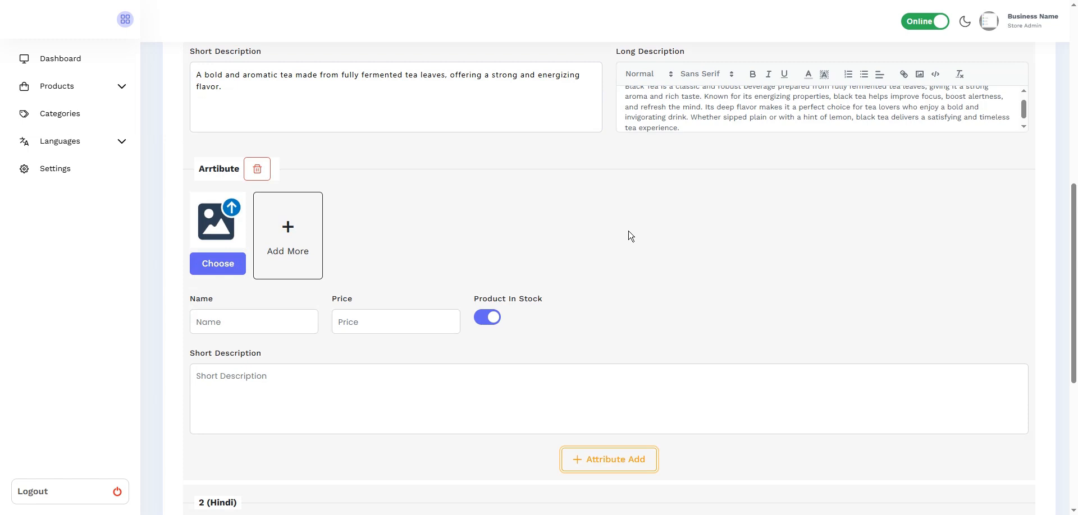
{"action": "left_click", "coordinate": [218, 266]}
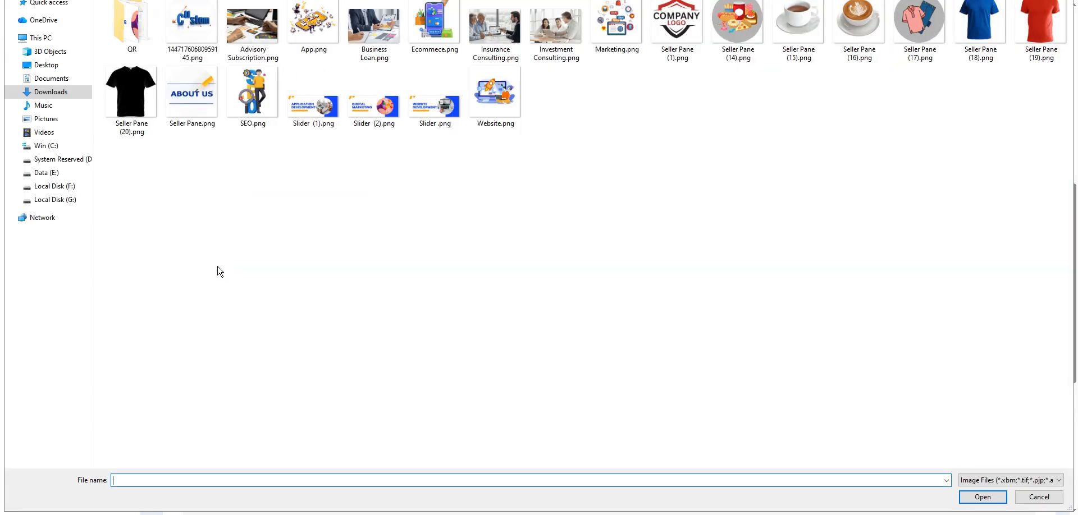
{"action": "double_click", "coordinate": [869, 36]}
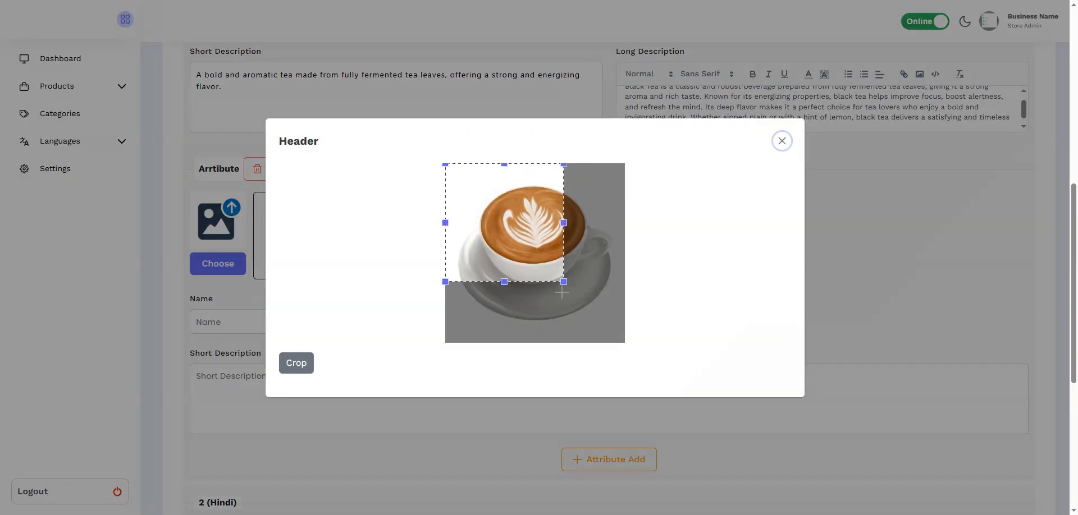
{"action": "left_click_drag", "start_coordinate": [561, 293], "coordinate": [797, 427]}
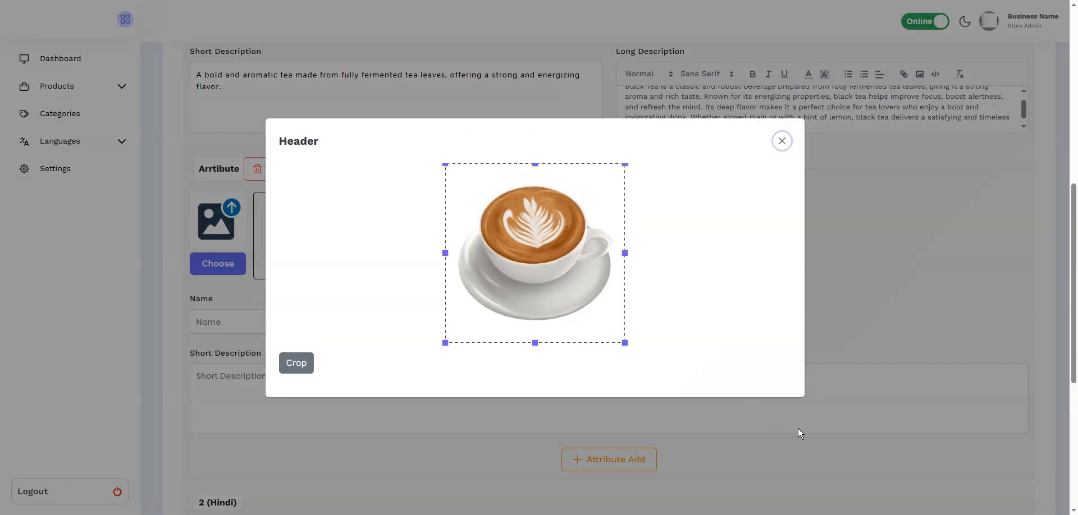
{"action": "left_click", "coordinate": [297, 364]}
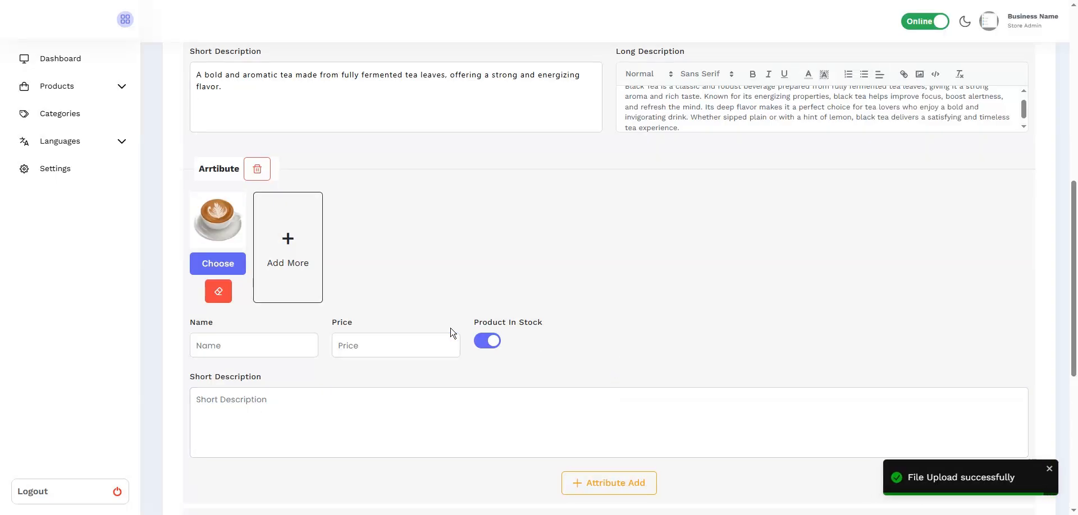
{"action": "left_click", "coordinate": [372, 347]}
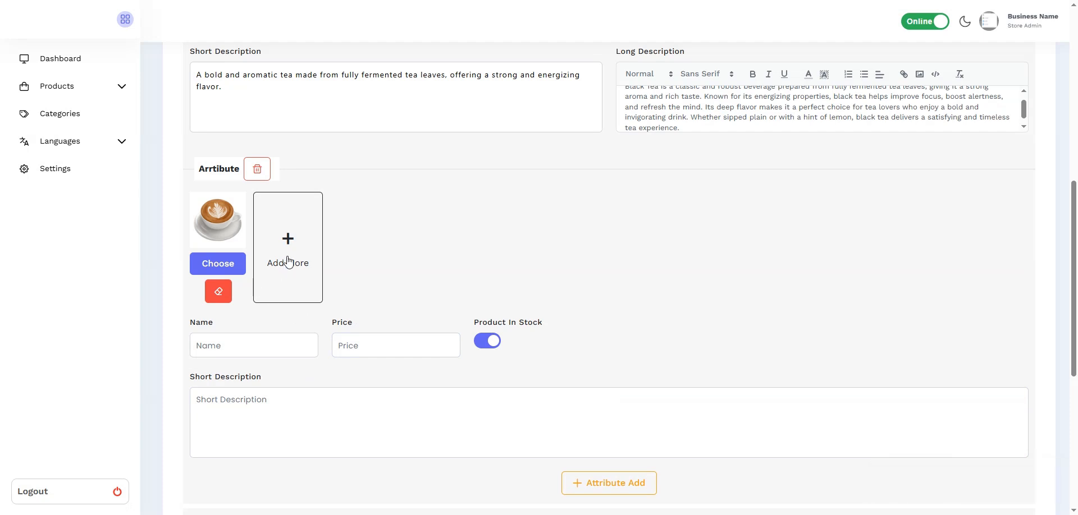
{"action": "left_click", "coordinate": [287, 261]}
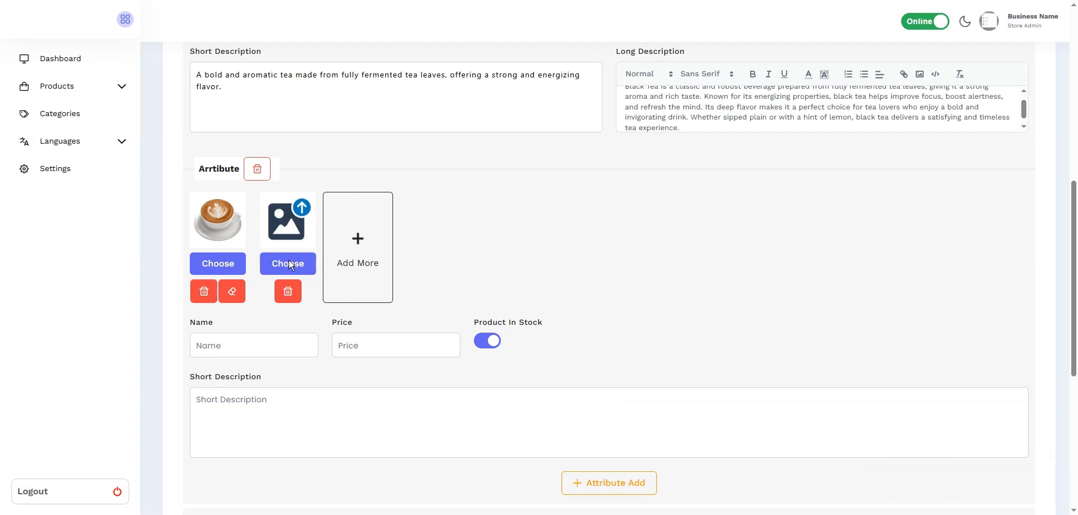
{"action": "left_click", "coordinate": [288, 292]}
- Name the first English attribute Half Cup and set its price to 99
{"action": "left_click", "coordinate": [279, 348]}
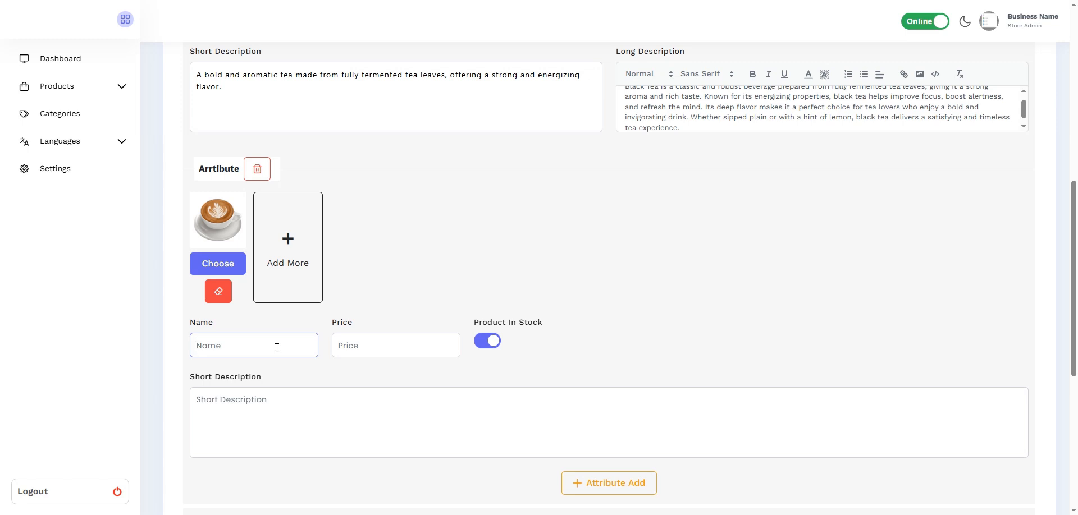
{"action": "type", "text": "Half Cup"}
{"action": "key", "text": "Tab"}
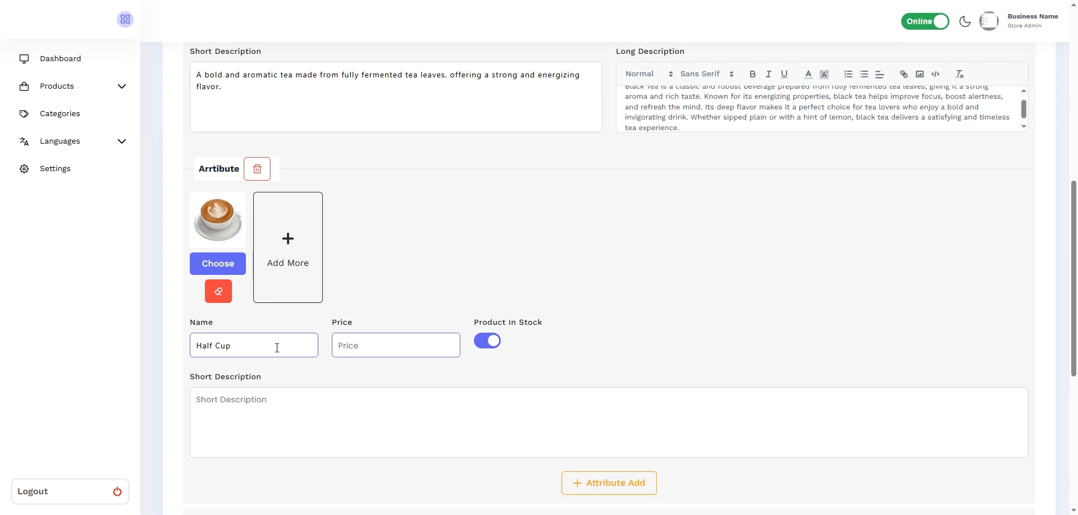
{"action": "type", "text": "99"}
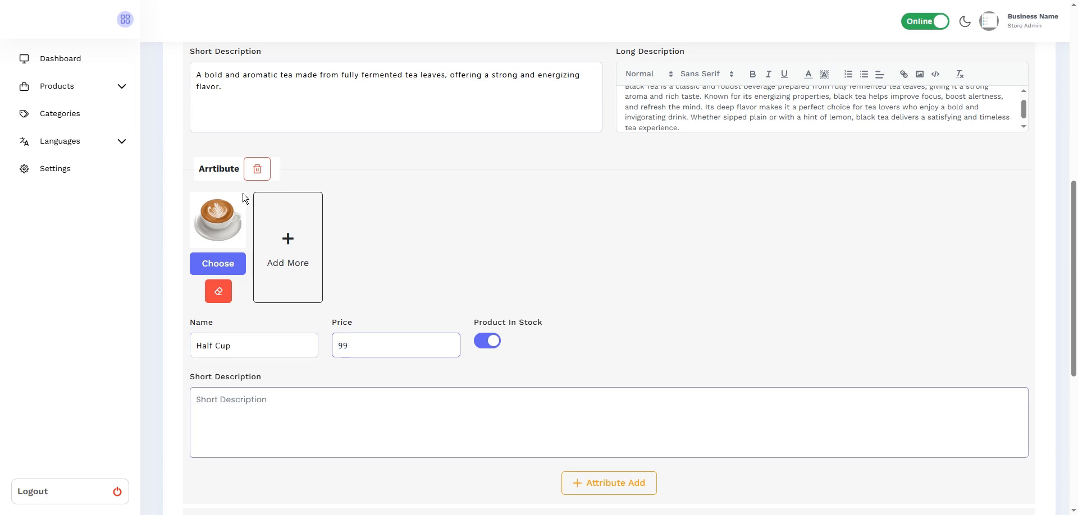
- Copy the English short description of Black Tea into the Half Cup attribute's short description
{"action": "left_click", "coordinate": [231, 88]}
{"action": "key", "text": "ctrl+a"}
{"action": "key", "text": "ctrl+c"}
{"action": "left_click", "coordinate": [272, 414]}
{"action": "key", "text": "ctrl+v"}
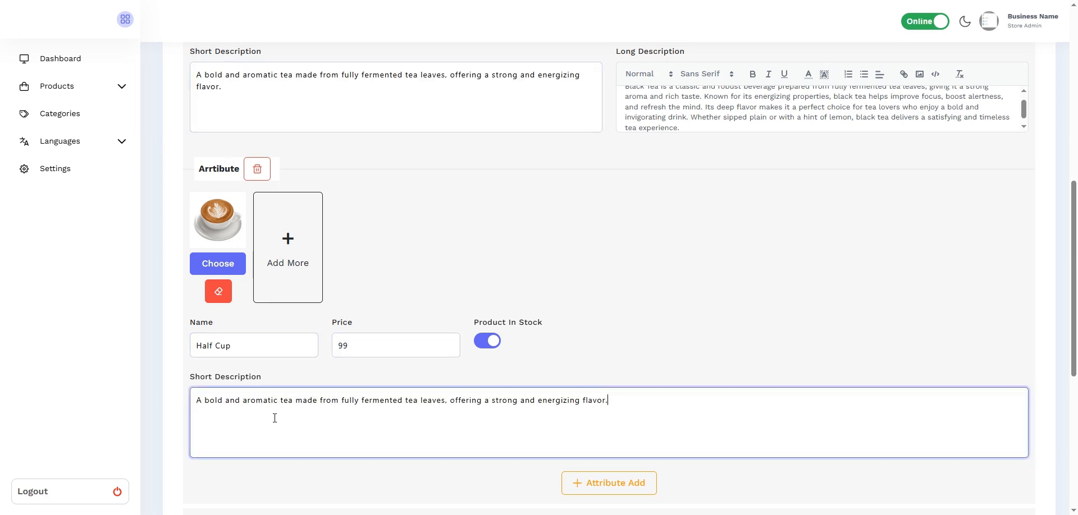
- Add a second English attribute and upload Seller Pane (15).png as its image, with the crop covering the full picture
{"action": "scroll", "coordinate": [334, 337], "scroll_direction": "down", "scroll_amount": 1}
{"action": "scroll", "coordinate": [341, 322], "scroll_direction": "down", "scroll_amount": 1}
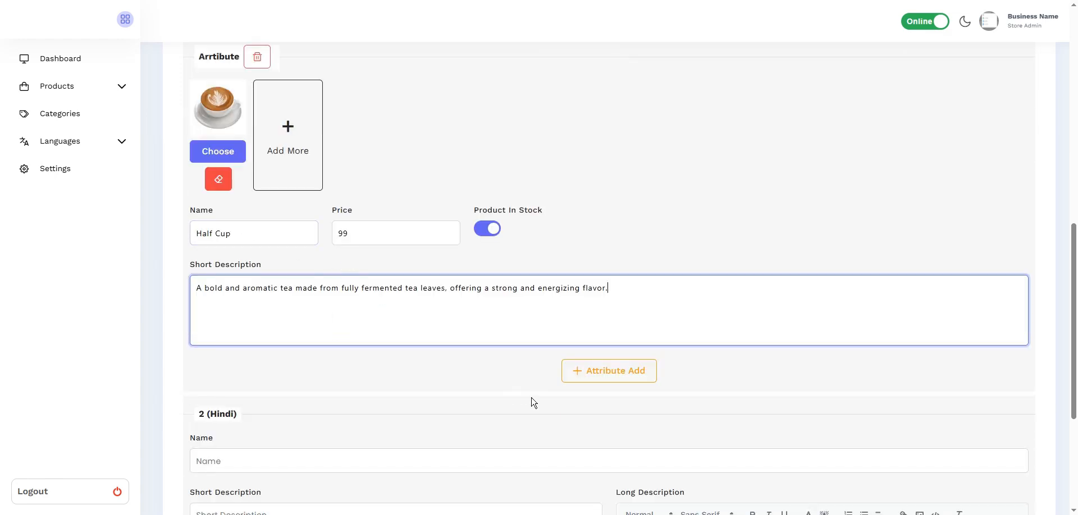
{"action": "left_click", "coordinate": [613, 372]}
{"action": "scroll", "coordinate": [436, 309], "scroll_direction": "down", "scroll_amount": 2}
{"action": "scroll", "coordinate": [215, 368], "scroll_direction": "down", "scroll_amount": 1}
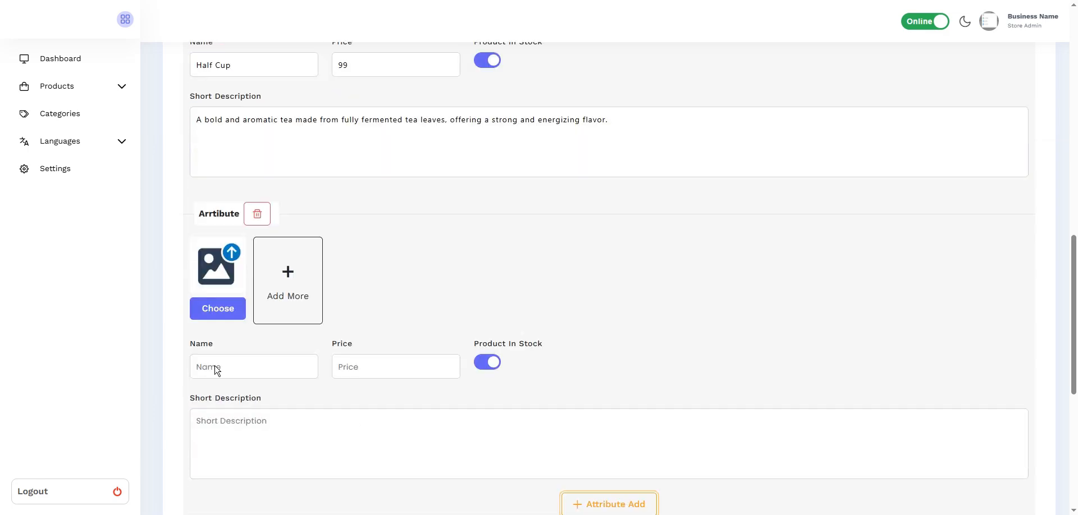
{"action": "left_click", "coordinate": [221, 305]}
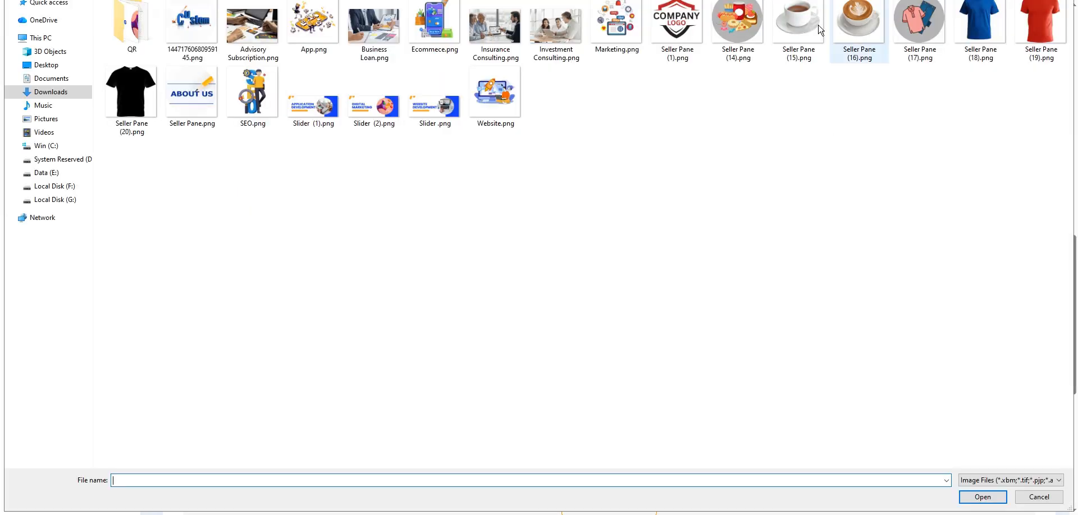
{"action": "double_click", "coordinate": [821, 30]}
{"action": "left_click_drag", "start_coordinate": [551, 253], "coordinate": [625, 343]}
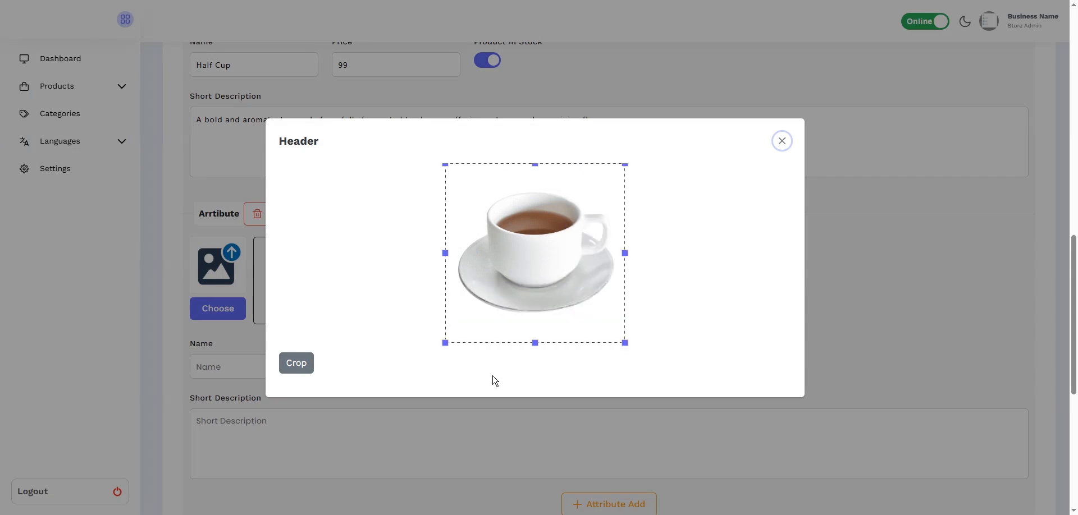
{"action": "left_click", "coordinate": [294, 365]}
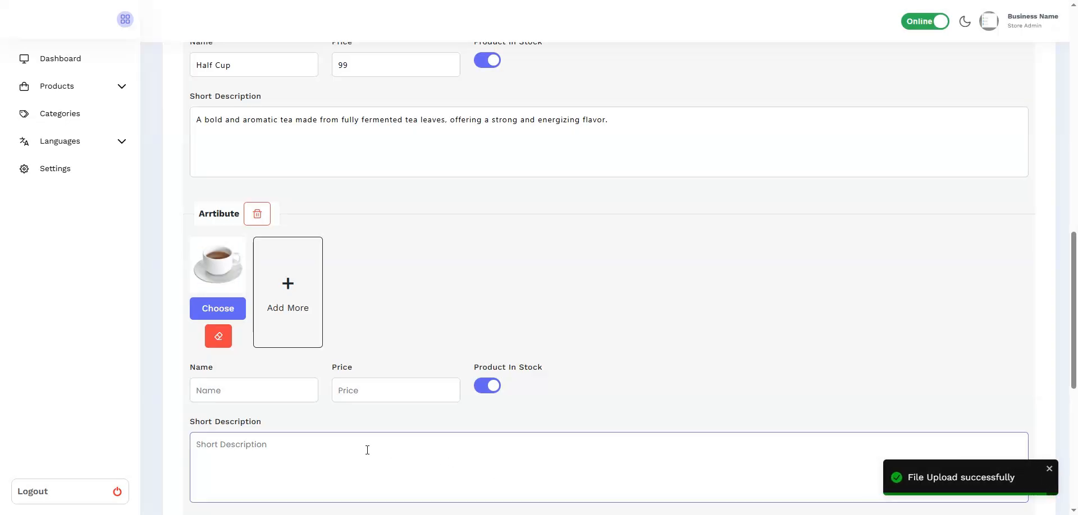
- Name the second English attribute Full Cup, price it at 149, and reuse the copied Black Tea short description
{"action": "scroll", "coordinate": [337, 432], "scroll_direction": "down", "scroll_amount": 1}
{"action": "left_click", "coordinate": [232, 334]}
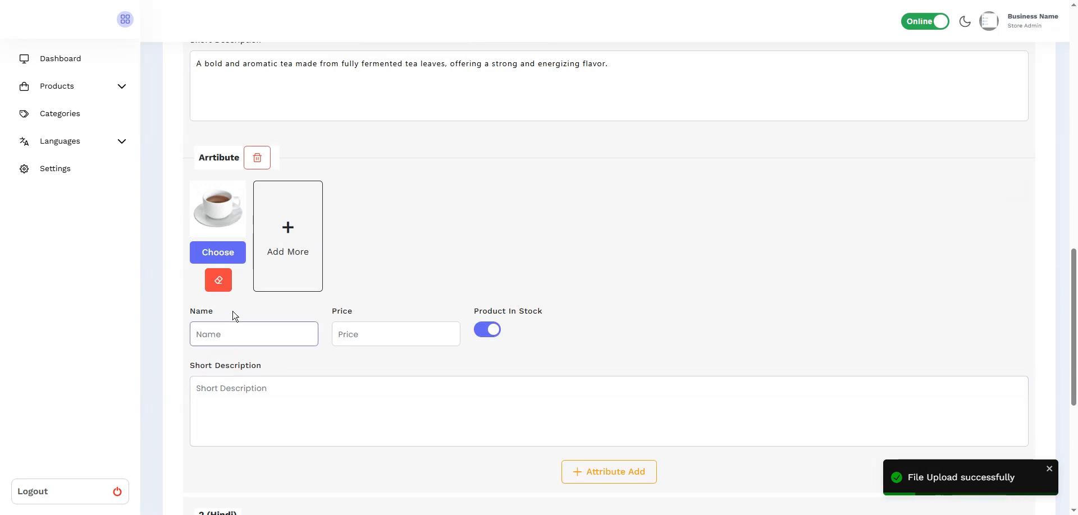
{"action": "type", "text": "Full Cup"}
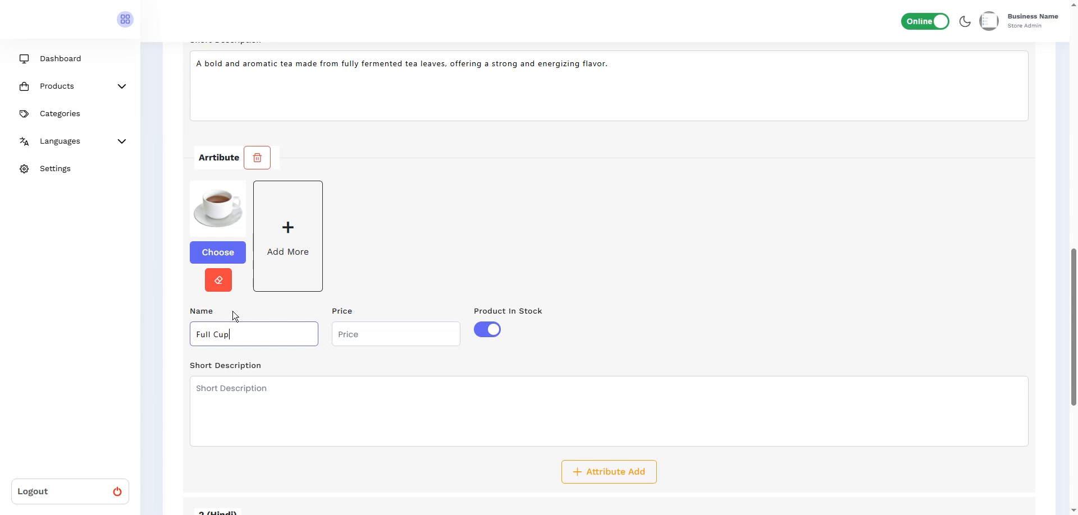
{"action": "left_click", "coordinate": [361, 336]}
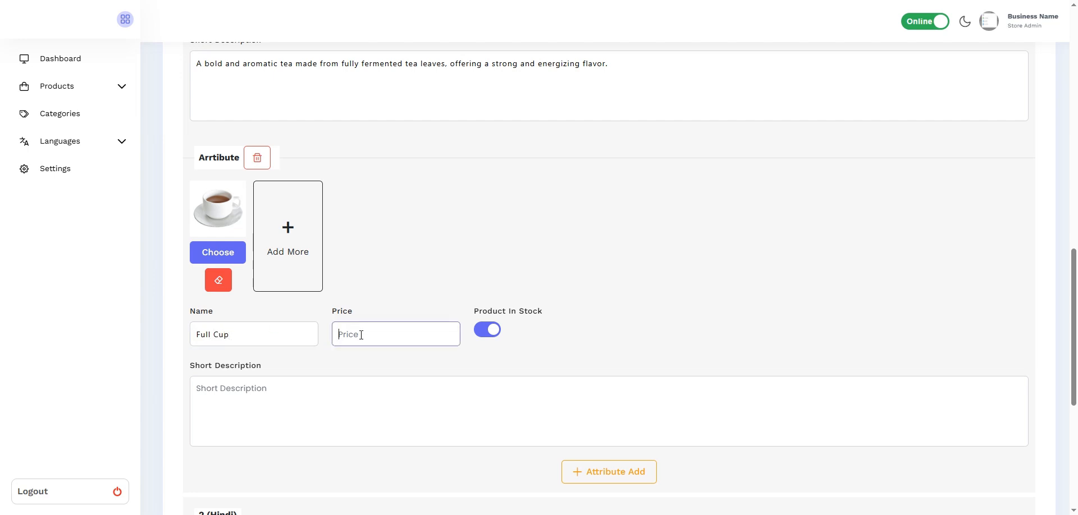
{"action": "type", "text": "149"}
{"action": "left_click", "coordinate": [340, 411]}
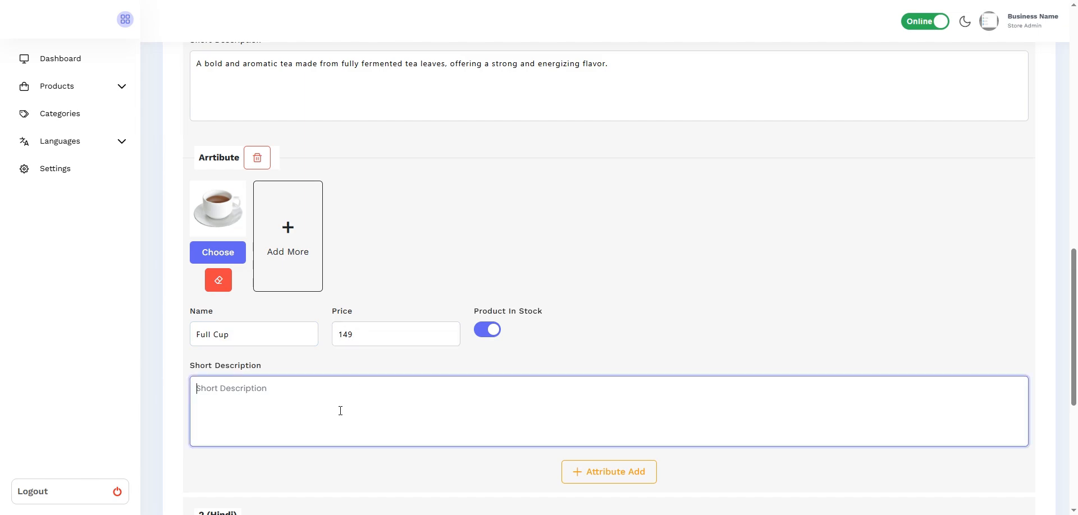
{"action": "key", "text": "ctrl+v"}
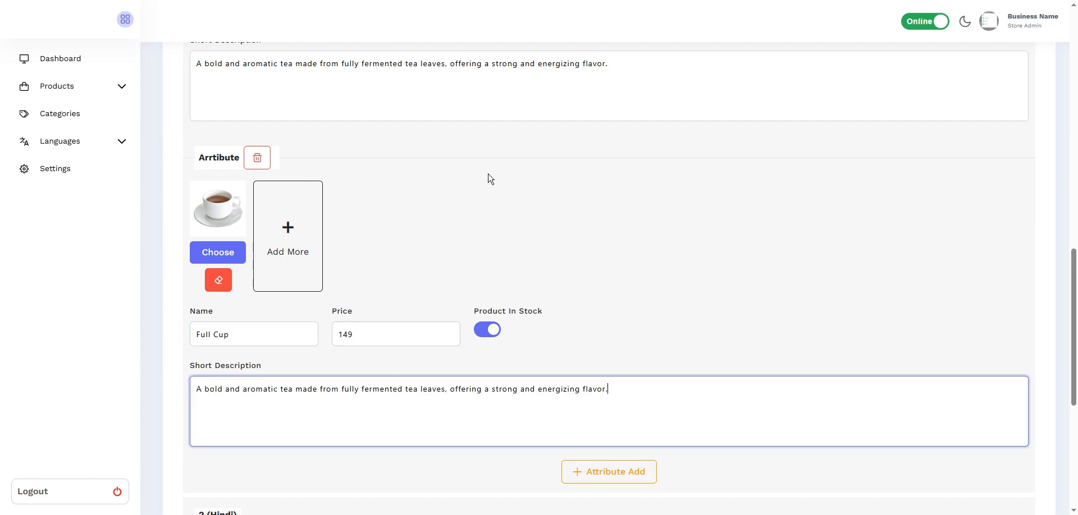
- Review both English attributes and switch the Full Cup attribute's Product In Stock setting off and back on
{"action": "scroll", "coordinate": [541, 341], "scroll_direction": "up", "scroll_amount": 3}
{"action": "scroll", "coordinate": [541, 342], "scroll_direction": "up", "scroll_amount": 2}
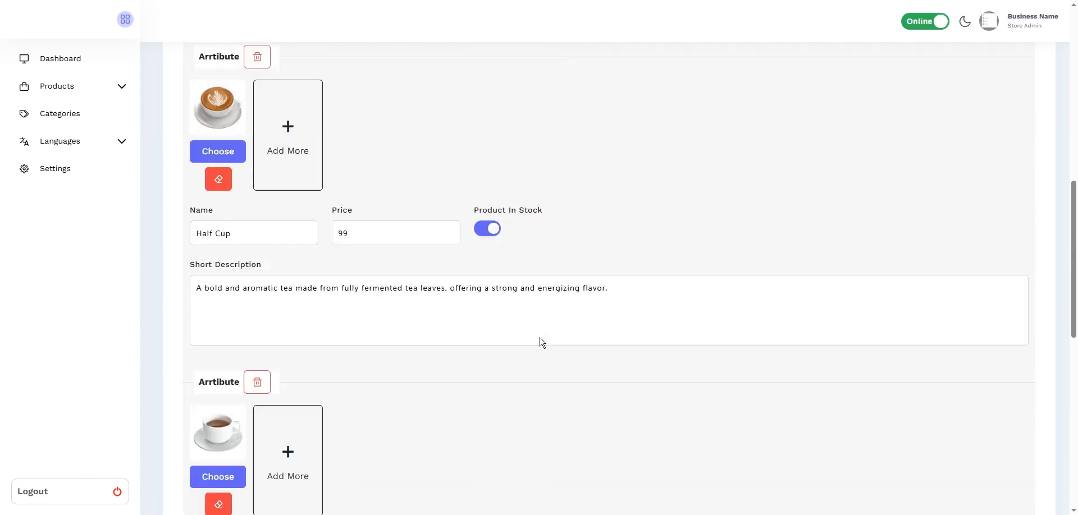
{"action": "scroll", "coordinate": [543, 339], "scroll_direction": "down", "scroll_amount": 3}
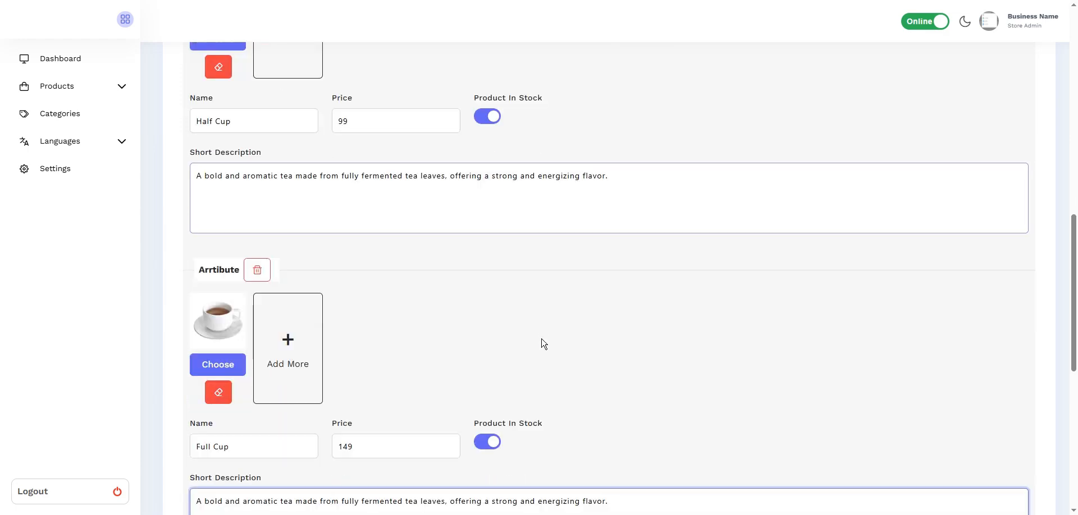
{"action": "scroll", "coordinate": [533, 336], "scroll_direction": "down", "scroll_amount": 3}
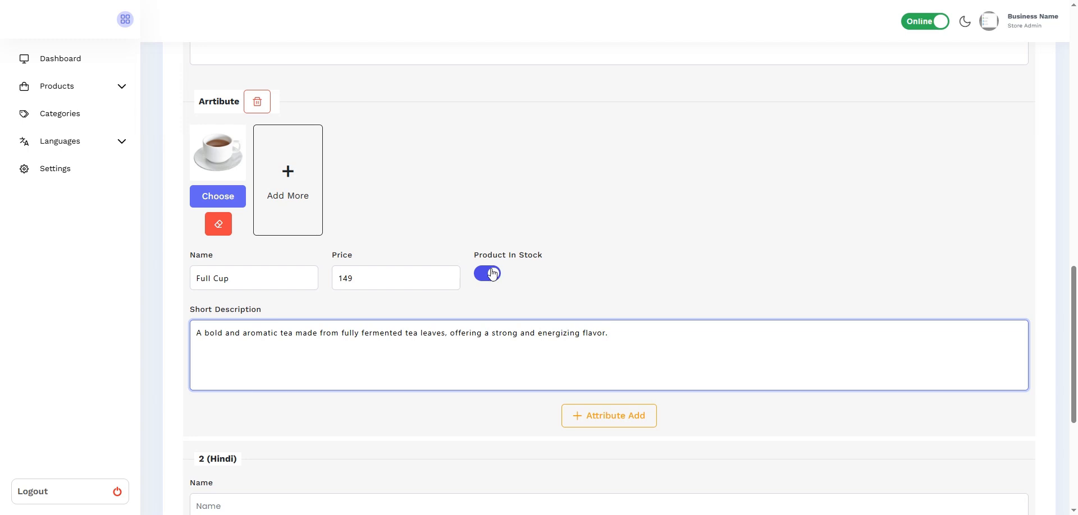
{"action": "left_click", "coordinate": [493, 274]}
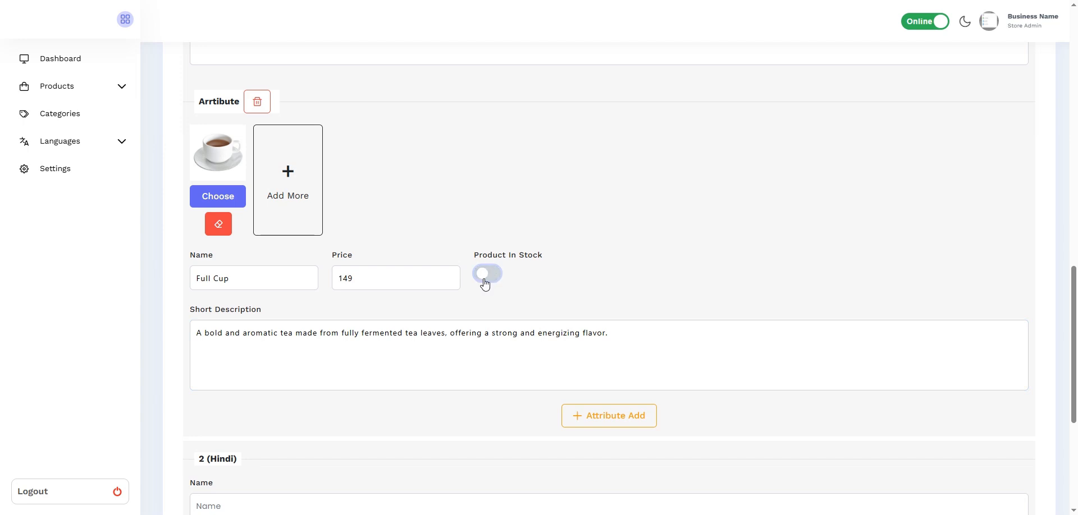
{"action": "left_click", "coordinate": [487, 280]}
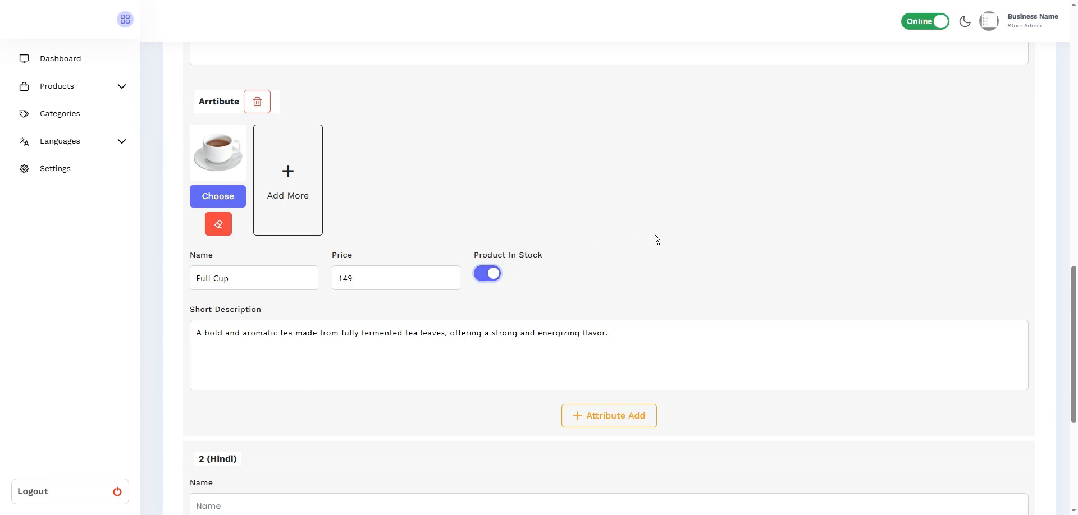
{"action": "scroll", "coordinate": [652, 236], "scroll_direction": "down", "scroll_amount": 1}
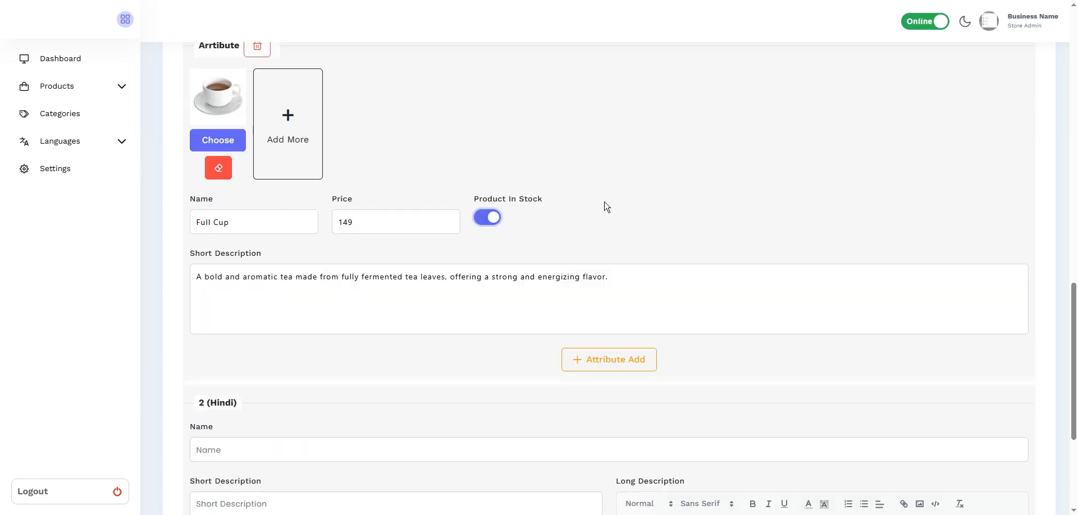
- Enter ब्लैक टी as the product name in the Hindi section
{"action": "scroll", "coordinate": [642, 296], "scroll_direction": "up", "scroll_amount": 4}
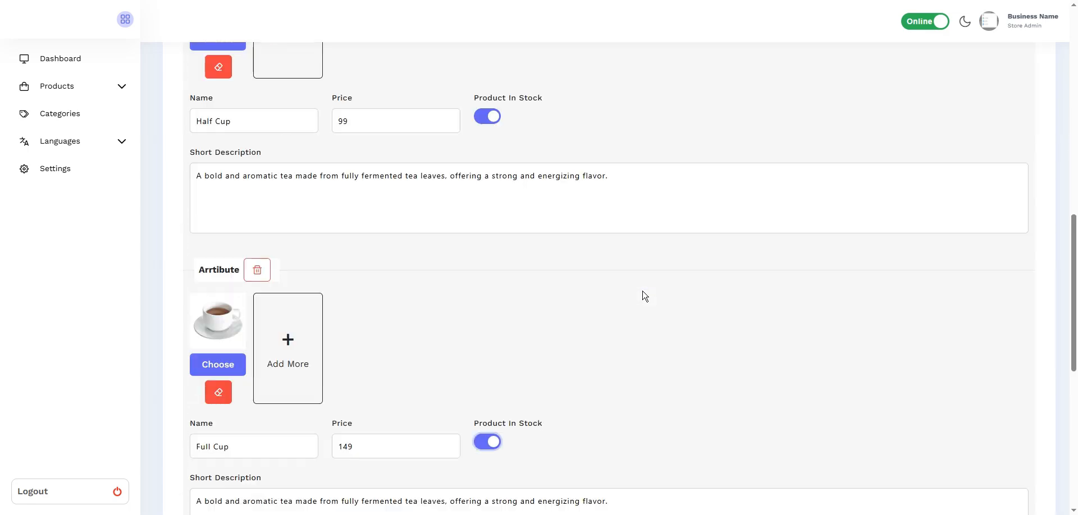
{"action": "scroll", "coordinate": [614, 240], "scroll_direction": "down", "scroll_amount": 4}
{"action": "scroll", "coordinate": [598, 123], "scroll_direction": "down", "scroll_amount": 3}
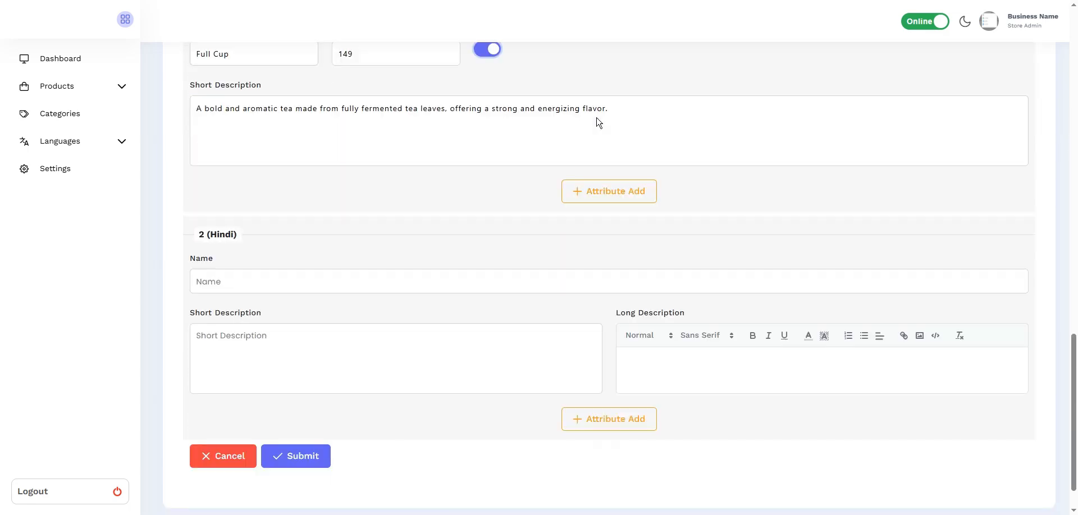
{"action": "scroll", "coordinate": [405, 231], "scroll_direction": "down", "scroll_amount": 1}
{"action": "left_click", "coordinate": [371, 234]}
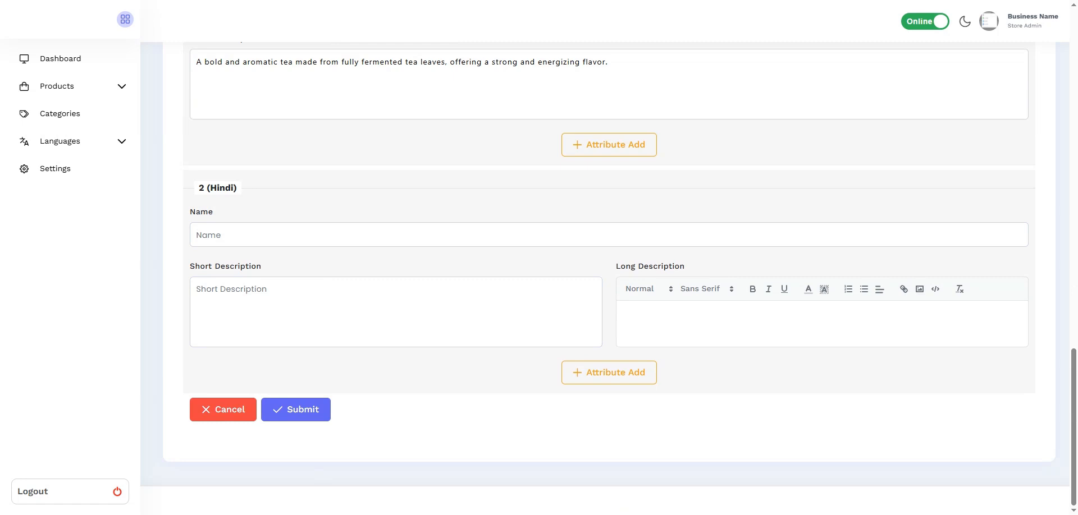
{"action": "left_click", "coordinate": [238, 241]}
{"action": "type", "text": "ब्लैक टी"}
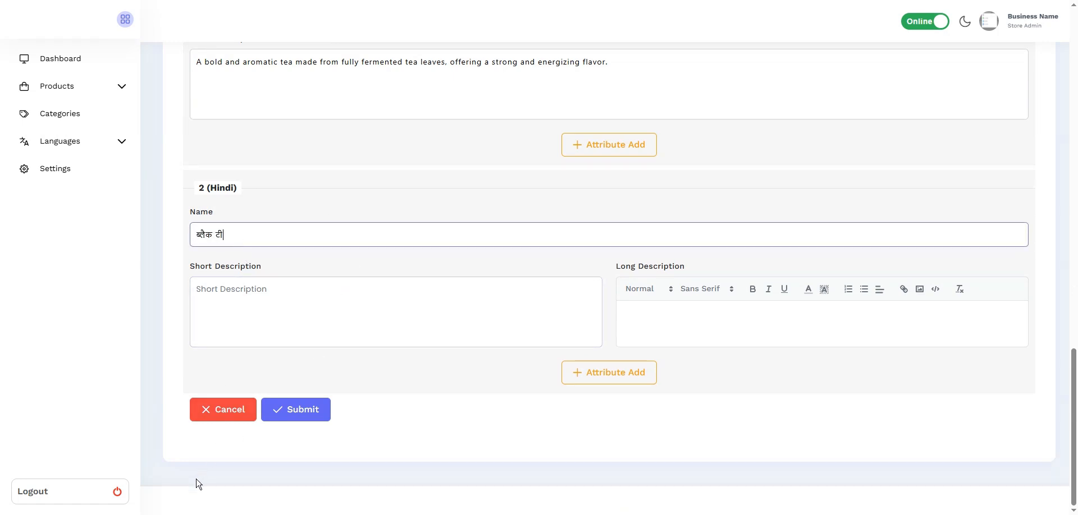
- Set the Hindi short description to "पूरी तरह किण्वित चाय पत्तियों से बनी ब्लैक टी, जो गहरे स्वाद और ताज़गी भरी ऊर्जा के लिए जानी जाती है।"
{"action": "left_click", "coordinate": [460, 318]}
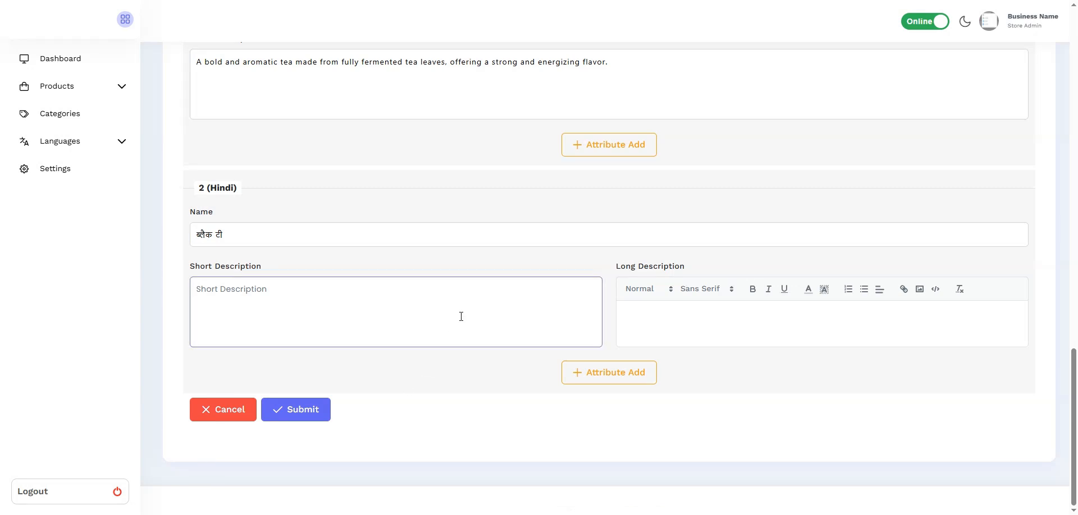
{"action": "left_click", "coordinate": [332, 313]}
{"action": "type", "text": "पूरी तरह किण्वित चाय पत्तियों से बनी ब्लैक टी, जो गहरे स्वाद और ताज़गी भरी ऊर्जा के लिए जानी जाती है।"}
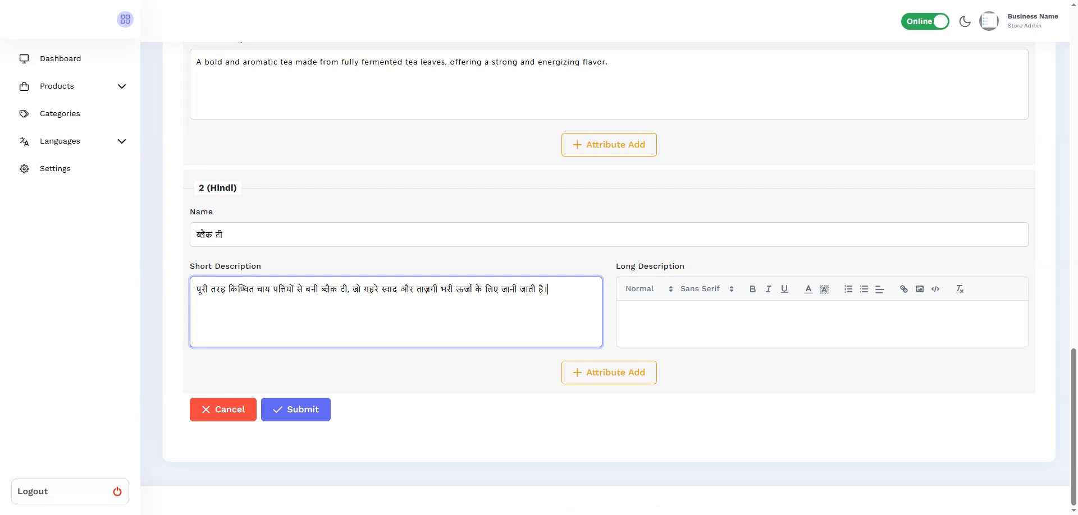
- Fill in the Hindi long description with the full text beginning "ब्लैक टी एक पारंपरिक और मजबूत पेय है"
{"action": "left_click", "coordinate": [606, 397]}
{"action": "left_click", "coordinate": [642, 330]}
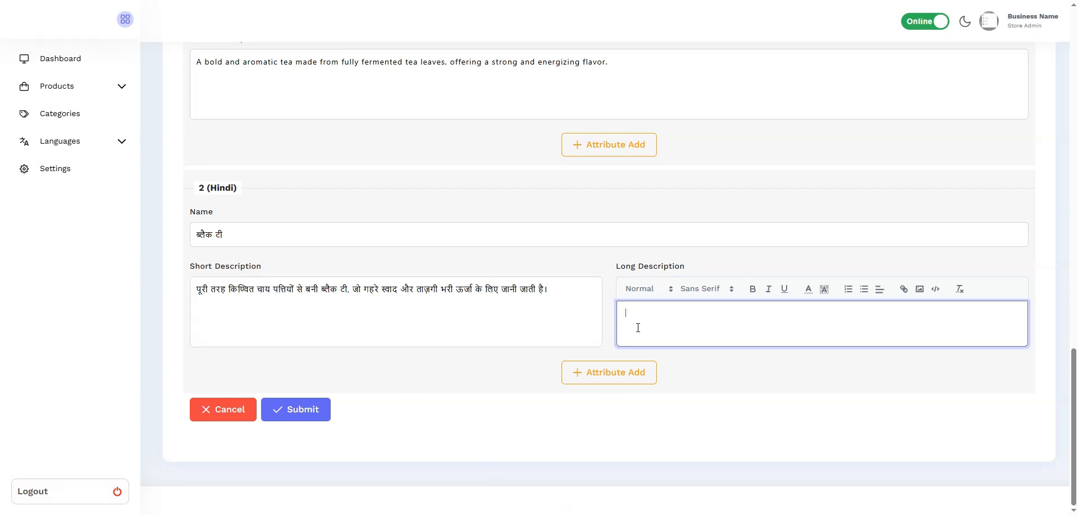
{"action": "type", "text": "ब्लैक टी एक पारंपरिक और मजबूत पेय है, जिसे पूरी तरह किण्वित चाय पत्तियों से बनाया जाता है। इसका गाढ़ा स्वाद और तीखी सुगंध मन को ताज़गी और ऊर्जा प्रदान करती है। यह ध्यान केंद्रित करने, सतर्कता बढ़ाने और मन को तरोताज़ा करने में मदद करती है। ब्लैक टी उन चाय प्रेमियों के लिए परफेक्ट है जो गहरा और बोल्ड स्वाद पसंद करते हैं। चाहे बिना कुछ मिलाकर पिएं या नींबू की कुछ बूंदों के साथ, ब्लैक टी एक संतोषजनक और क्लासिक अनुभव देती है।"}
{"action": "left_click", "coordinate": [531, 285]}
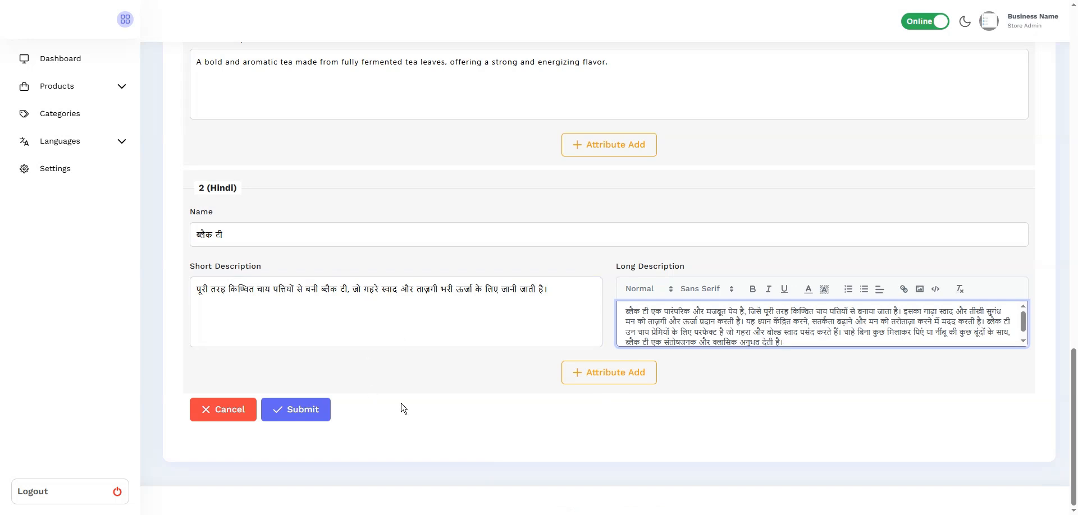
- Add a first attribute to the Hindi section and name it हाफ कप
{"action": "left_click", "coordinate": [628, 378]}
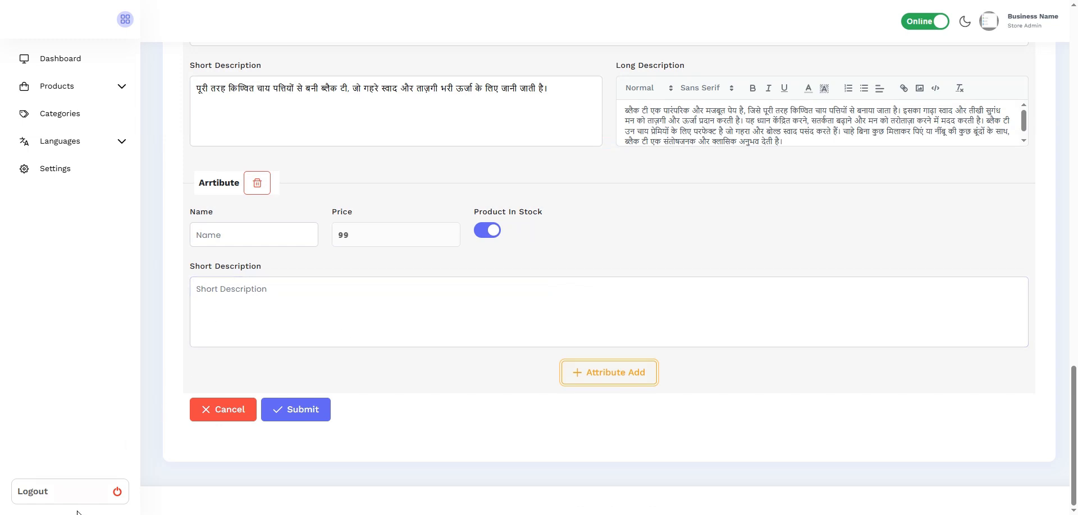
{"action": "left_click", "coordinate": [246, 240]}
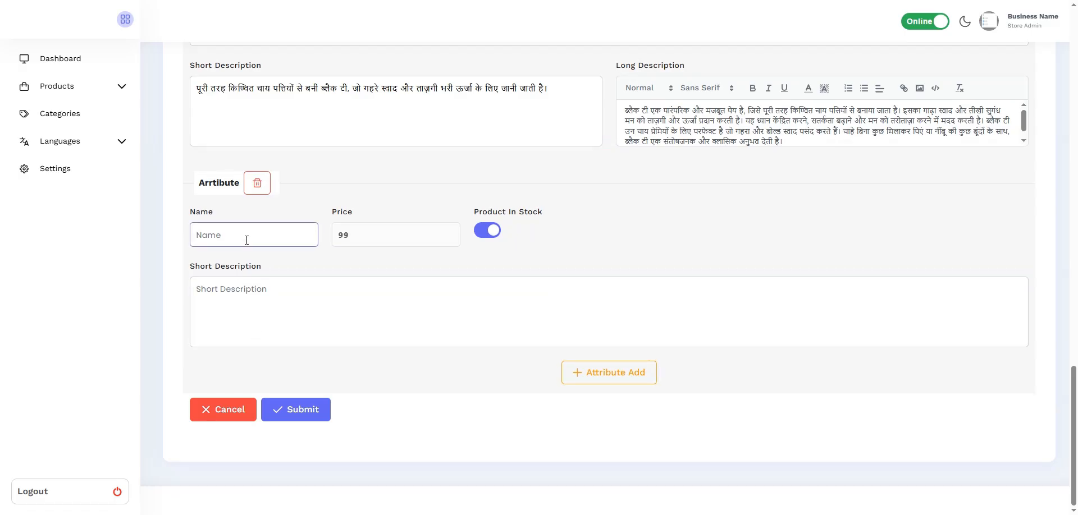
{"action": "type", "text": "हाफ कप फुल कप"}
{"action": "key", "text": "shift+Left"}
{"action": "key", "text": "shift+Left"}
{"action": "key", "text": "shift+Left"}
{"action": "key", "text": "shift+Left"}
{"action": "key", "text": "shift+Left"}
{"action": "key", "text": "shift+Left"}
{"action": "key", "text": "ctrl+x"}
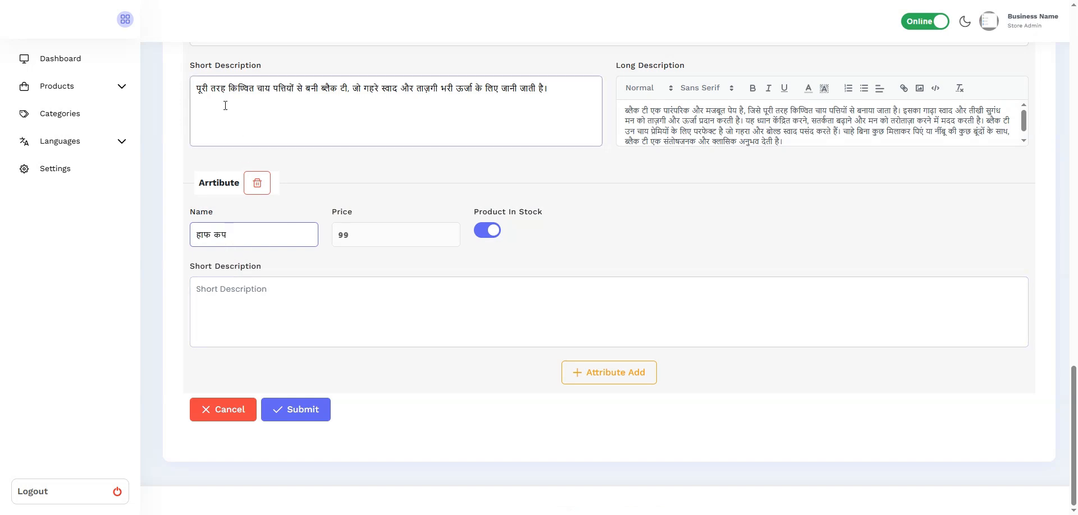
- Copy the Hindi short description of the product into the हाफ कप attribute's short description
{"action": "left_click_drag", "start_coordinate": [574, 95], "coordinate": [128, 123]}
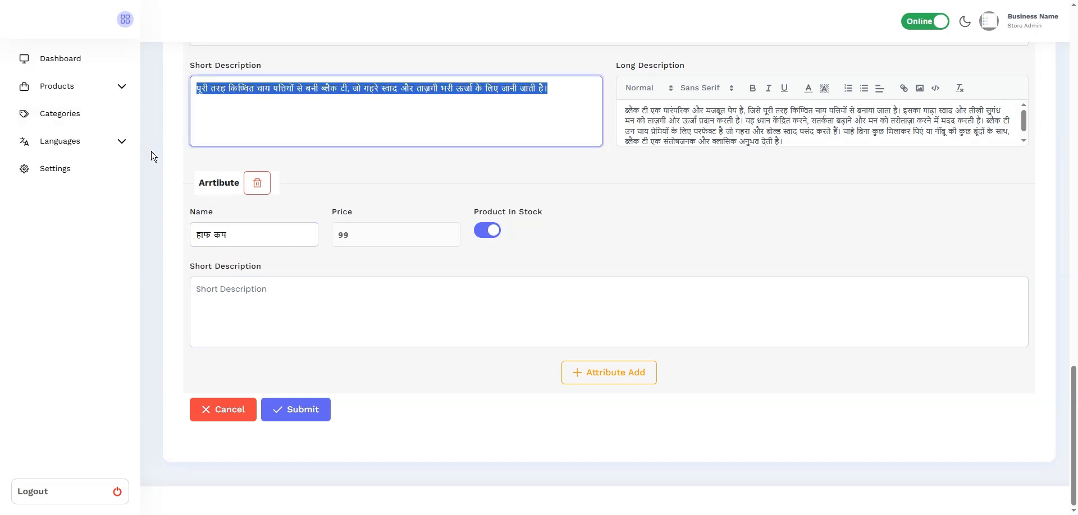
{"action": "left_click", "coordinate": [257, 292]}
{"action": "key", "text": "ctrl+v"}
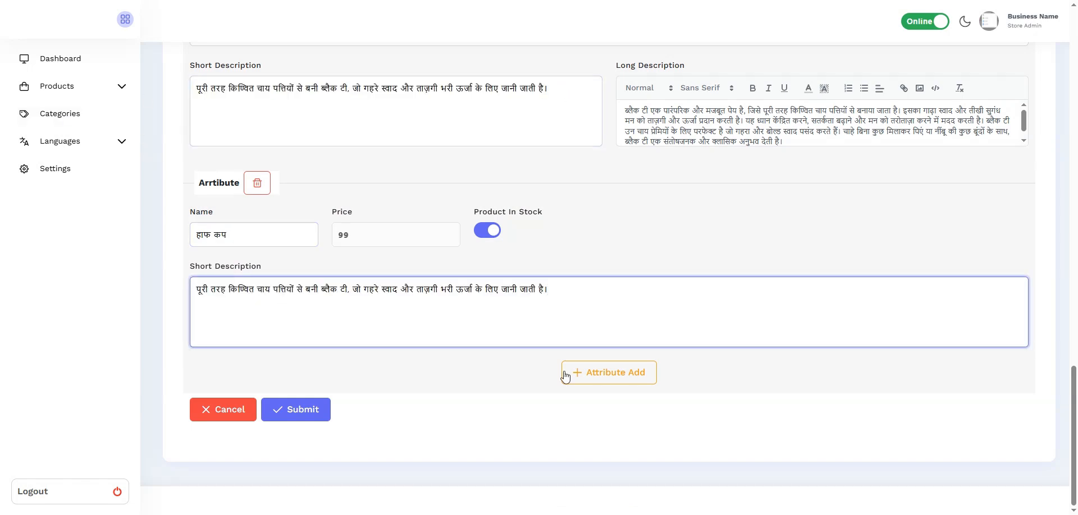
- Add a second Hindi attribute named फूल कप and reuse the short description of the हाफ कप attribute
{"action": "left_click", "coordinate": [613, 374]}
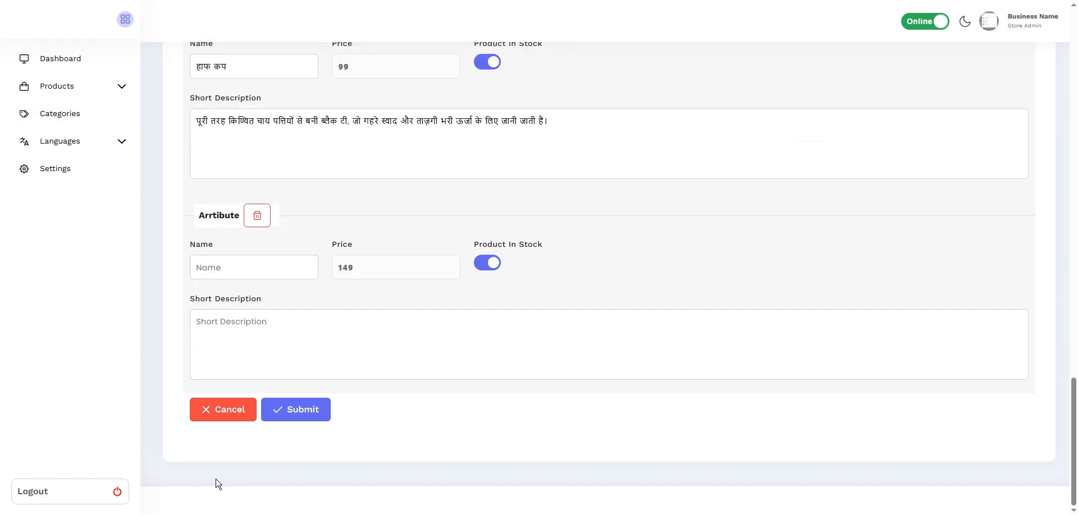
{"action": "left_click", "coordinate": [251, 270]}
{"action": "type", "text": "फूल कप"}
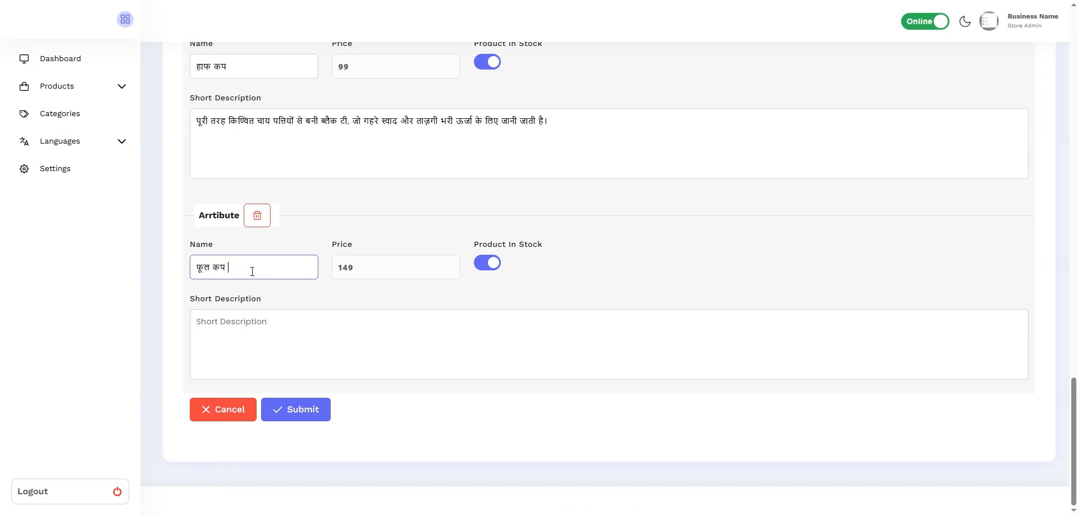
{"action": "left_click", "coordinate": [405, 122]}
{"action": "key", "text": "ctrl+a"}
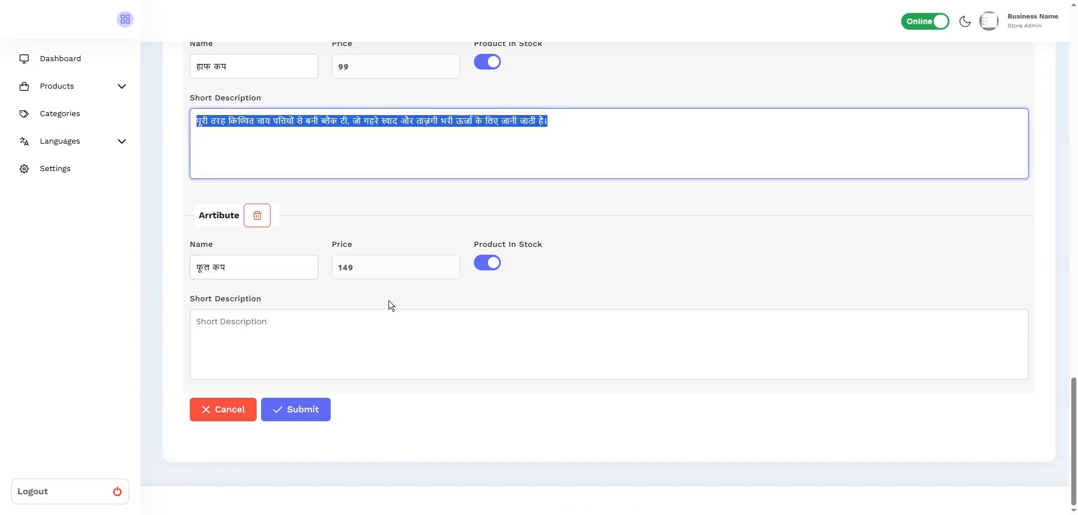
{"action": "left_click", "coordinate": [386, 352]}
{"action": "key", "text": "ctrl+v"}
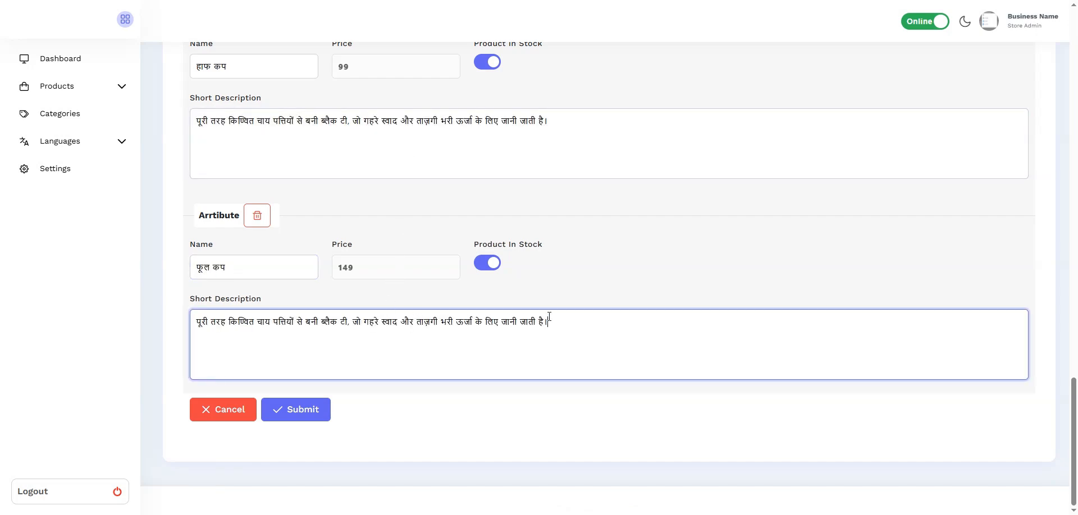
- Review the whole Black Tea form in English and Hindi and submit the product
{"action": "scroll", "coordinate": [556, 318], "scroll_direction": "up", "scroll_amount": 15}
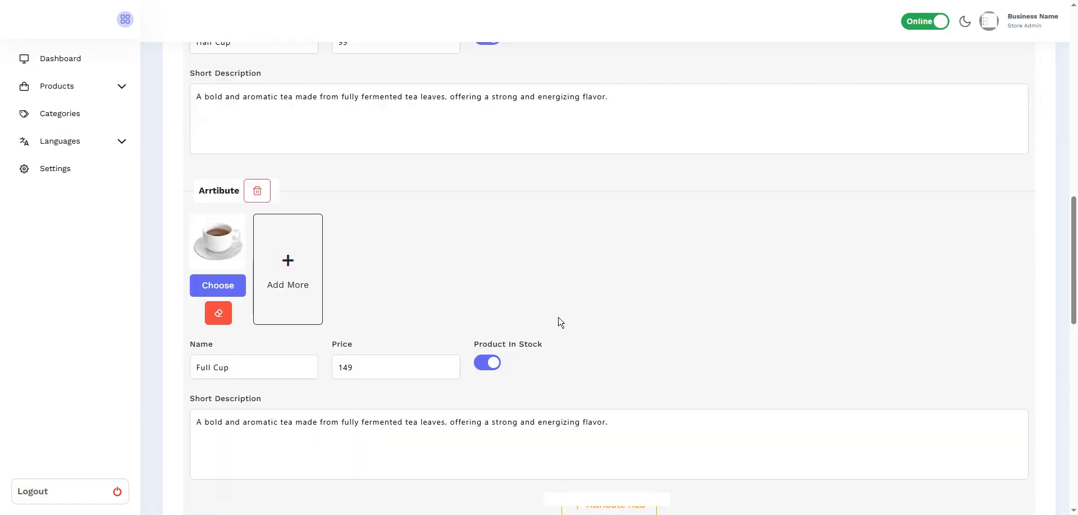
{"action": "scroll", "coordinate": [562, 324], "scroll_direction": "up", "scroll_amount": 8}
{"action": "scroll", "coordinate": [595, 337], "scroll_direction": "down", "scroll_amount": 11}
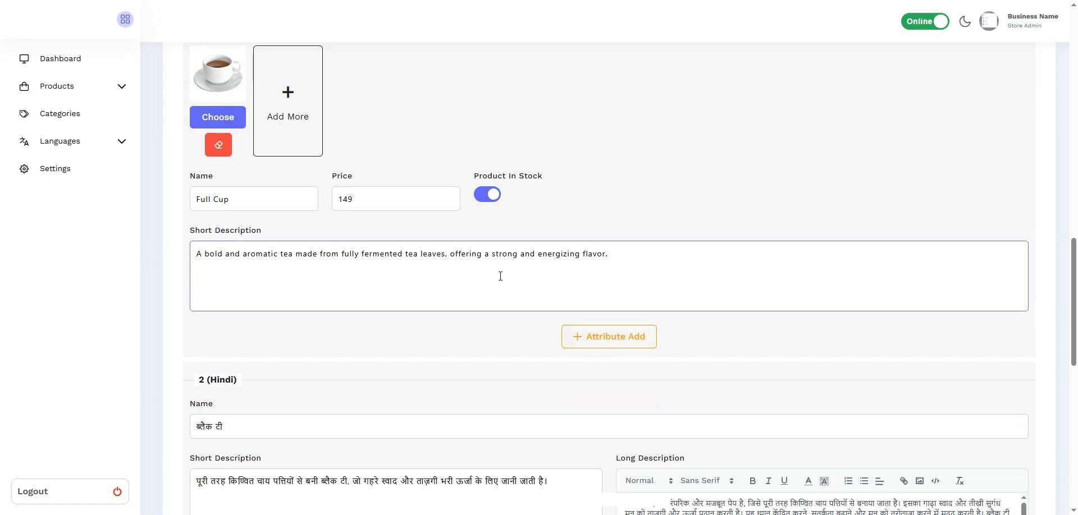
{"action": "scroll", "coordinate": [601, 337], "scroll_direction": "up", "scroll_amount": 15}
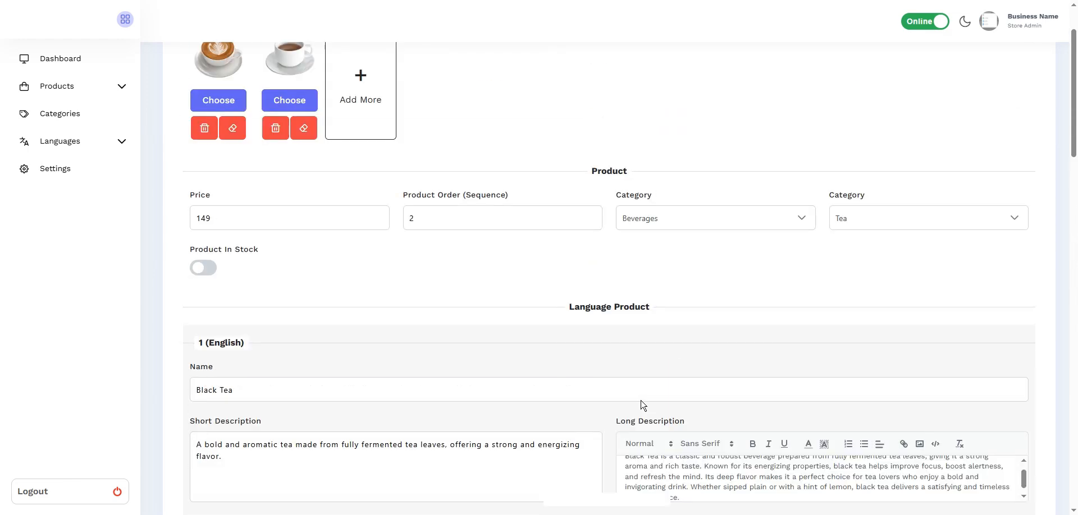
{"action": "scroll", "coordinate": [643, 406], "scroll_direction": "up", "scroll_amount": 2}
{"action": "scroll", "coordinate": [643, 406], "scroll_direction": "down", "scroll_amount": 20}
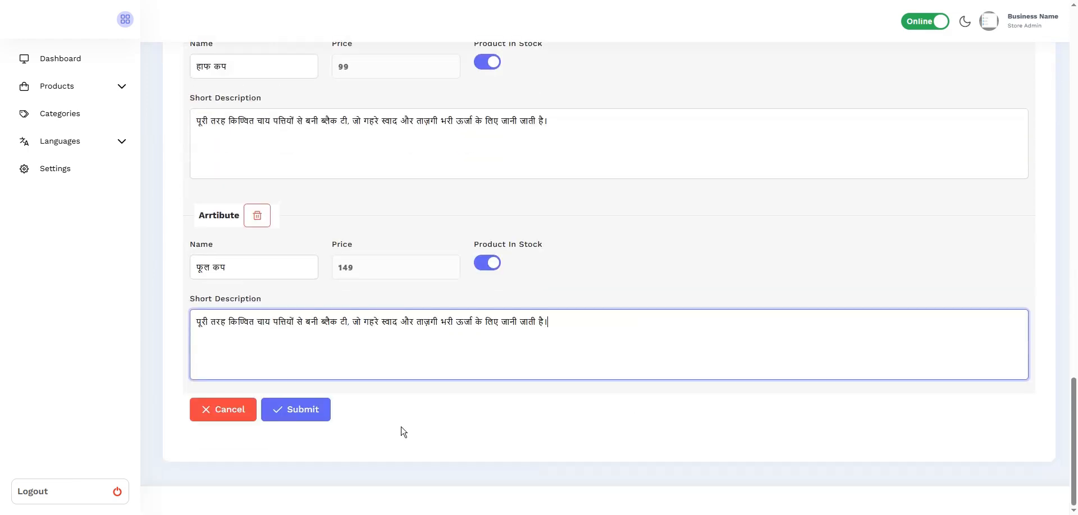
{"action": "left_click", "coordinate": [308, 411]}
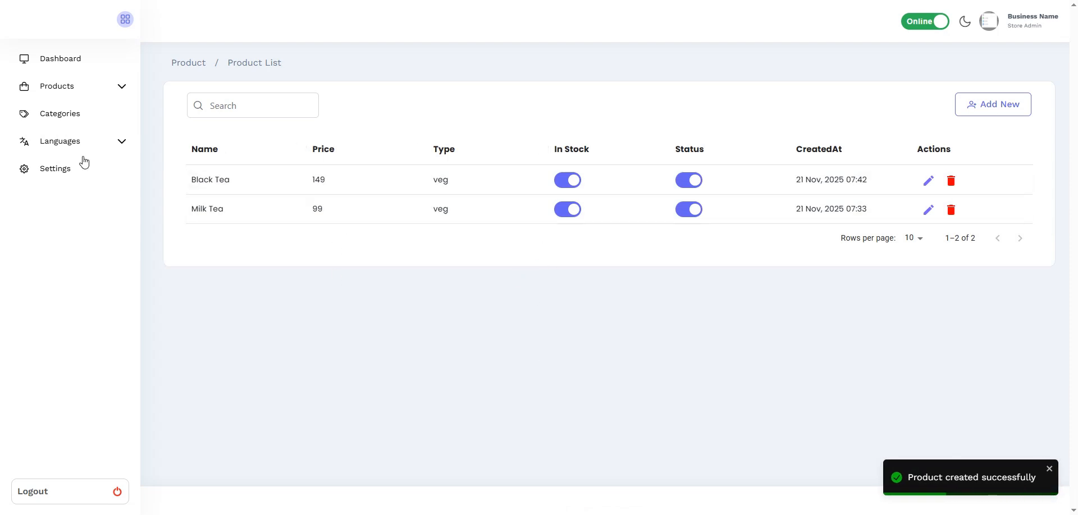
- Open the public catalog from the dashboard and check Black Tea's attributes in the plain list view and the list with image view
{"action": "left_click", "coordinate": [62, 57]}
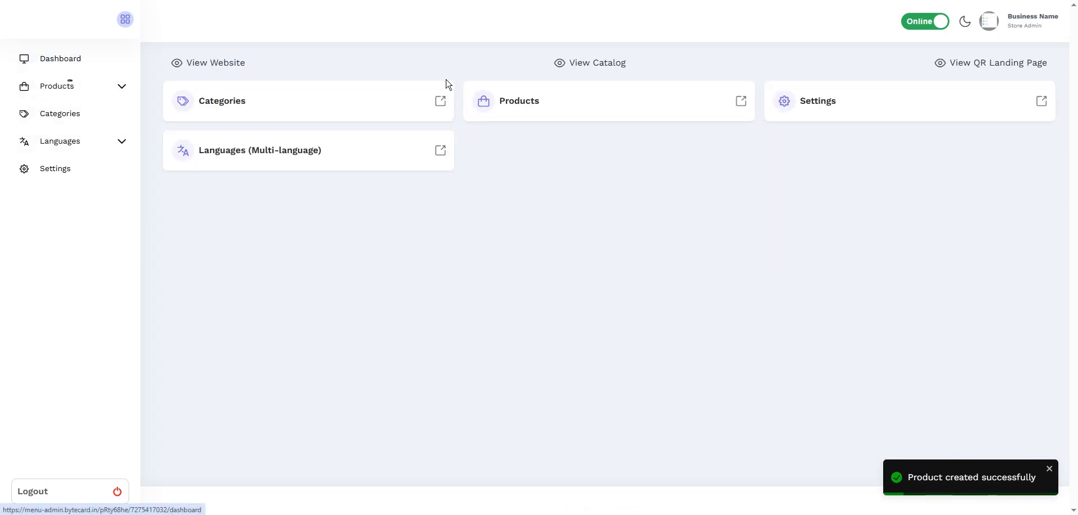
{"action": "left_click", "coordinate": [604, 66]}
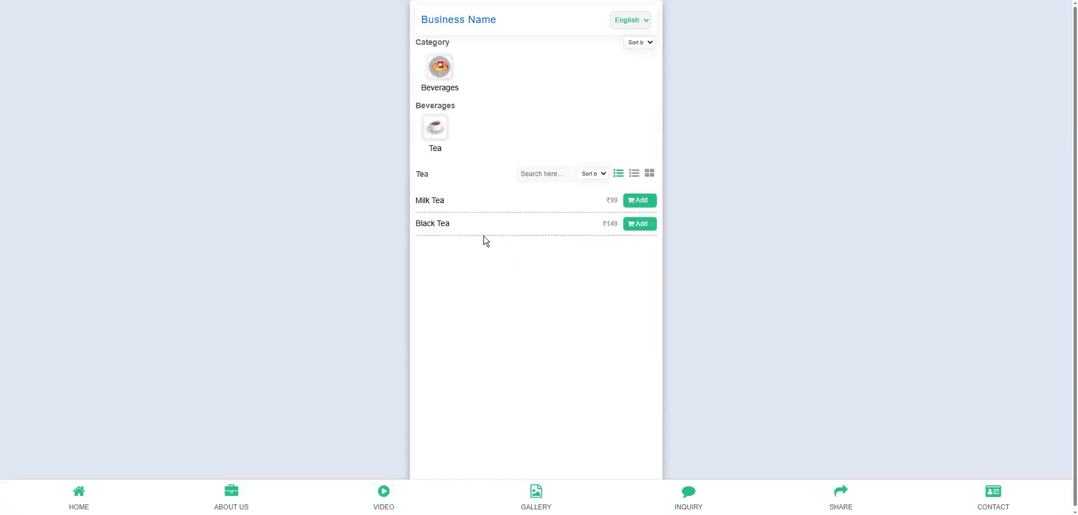
{"action": "left_click", "coordinate": [457, 227]}
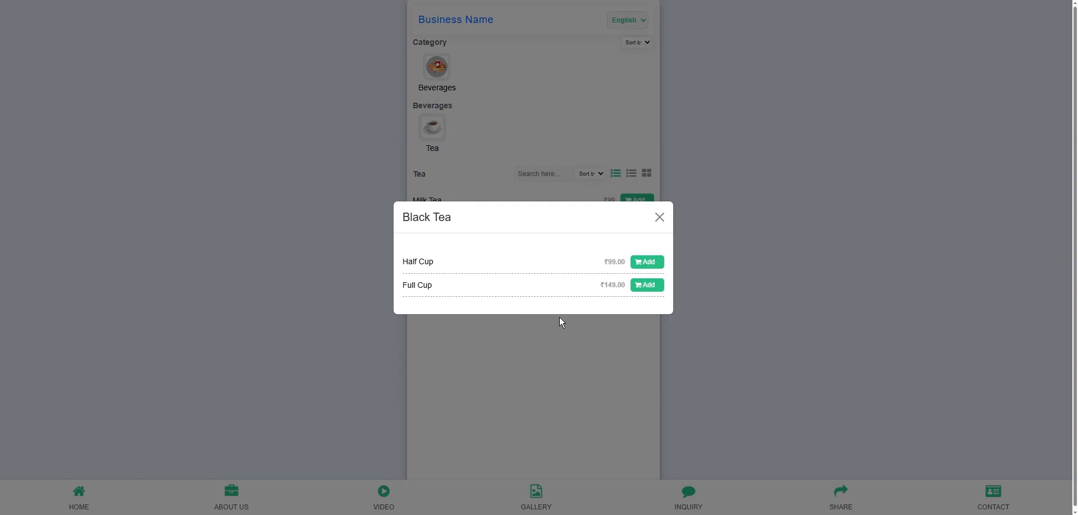
{"action": "left_click", "coordinate": [667, 219]}
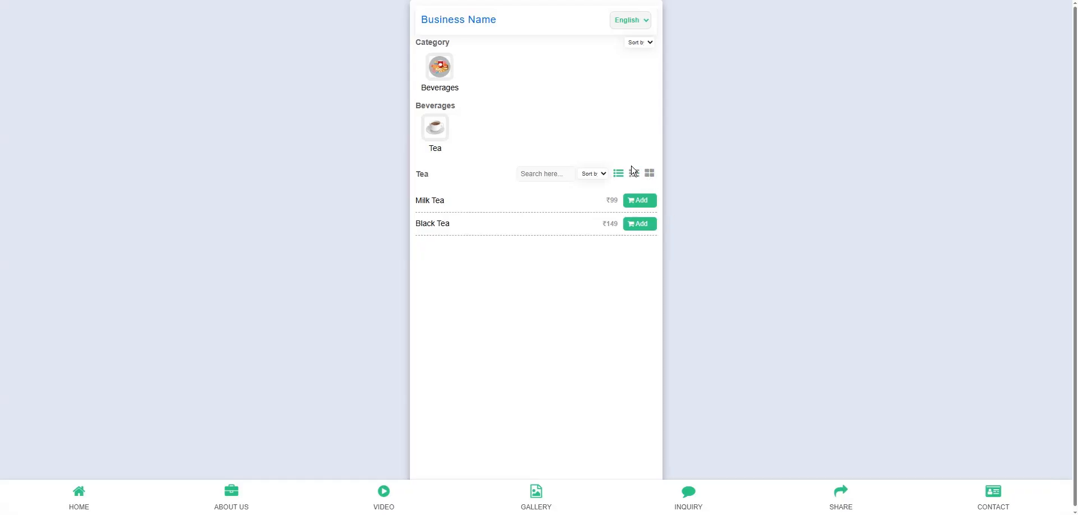
{"action": "left_click", "coordinate": [634, 173]}
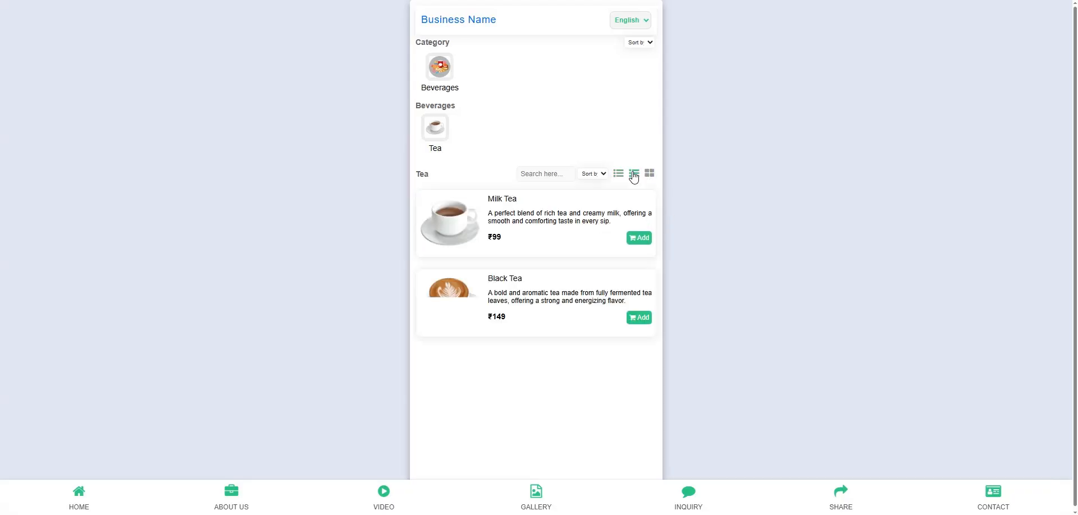
{"action": "left_click", "coordinate": [521, 296]}
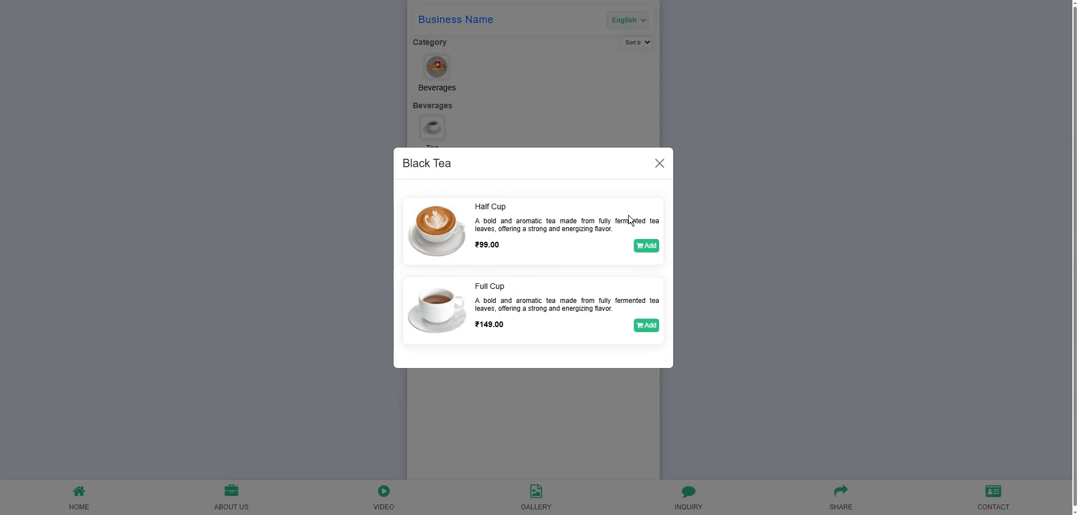
{"action": "left_click", "coordinate": [660, 164]}
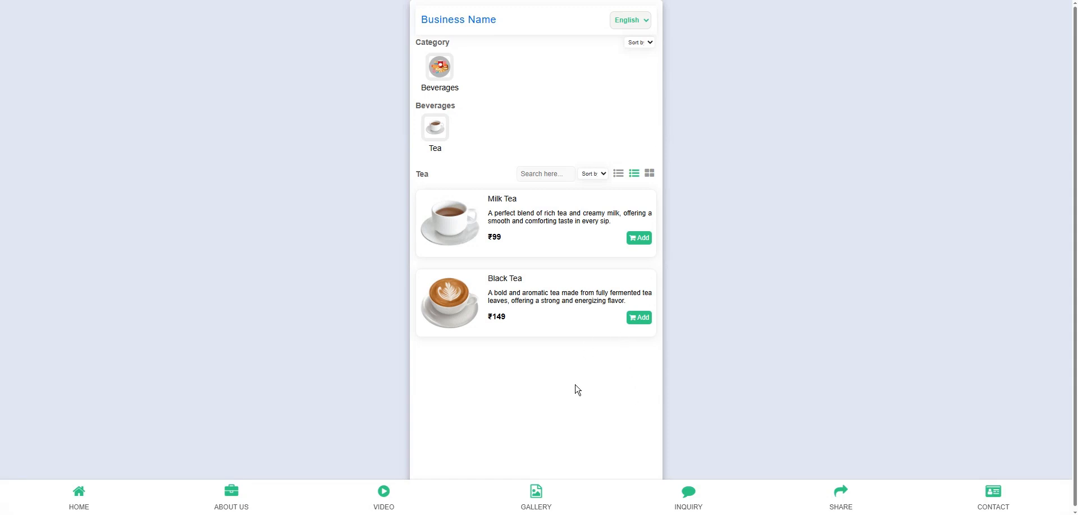
- Return to the admin dashboard's settings and upload Seller Pane (1).png as the business logo, with the crop covering the full picture
{"action": "left_click", "coordinate": [354, 0]}
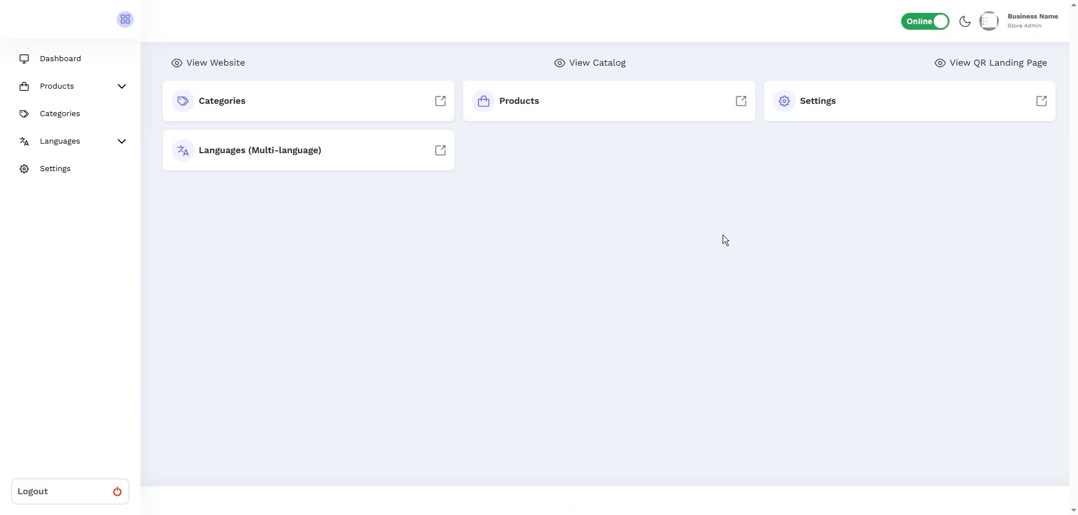
{"action": "left_click", "coordinate": [817, 110]}
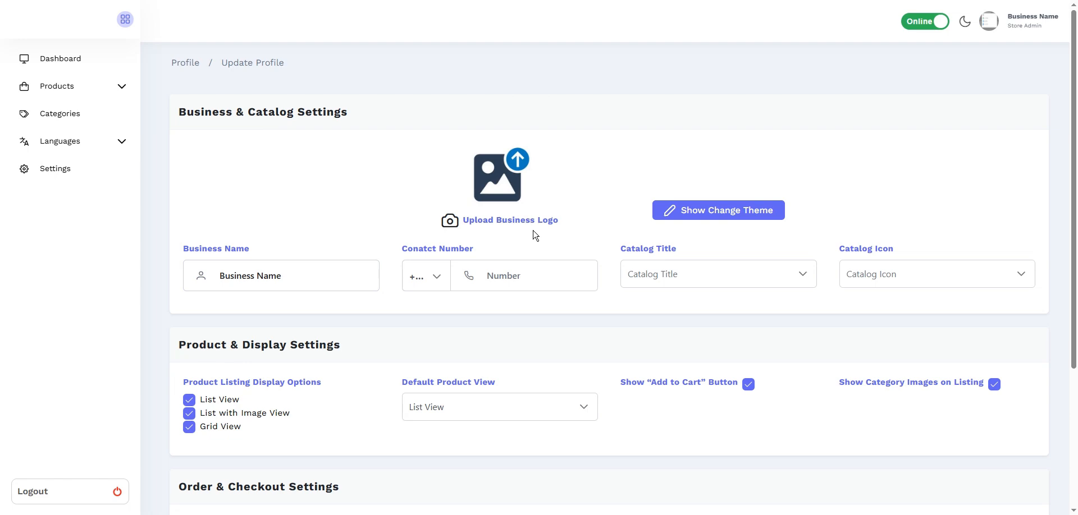
{"action": "left_click", "coordinate": [492, 219]}
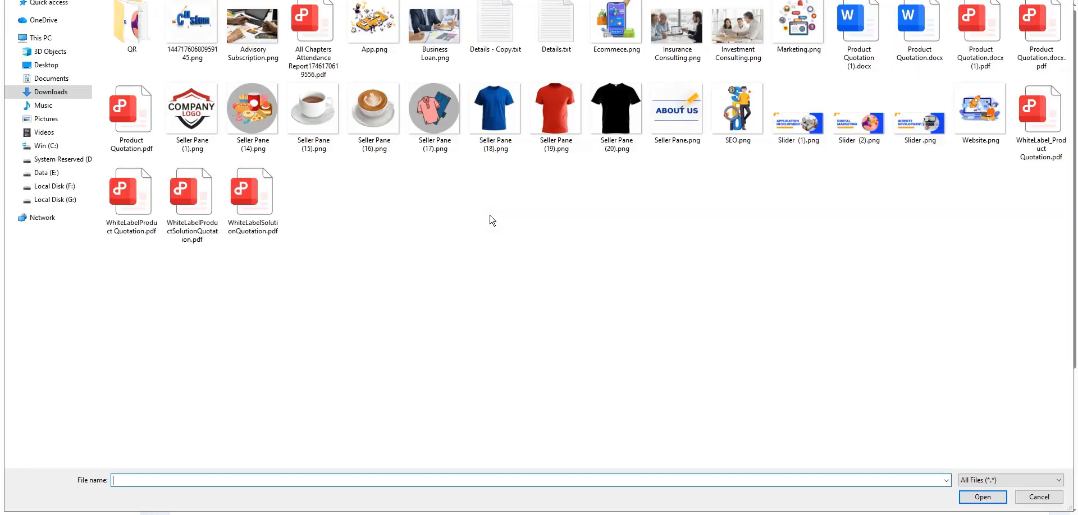
{"action": "double_click", "coordinate": [200, 116]}
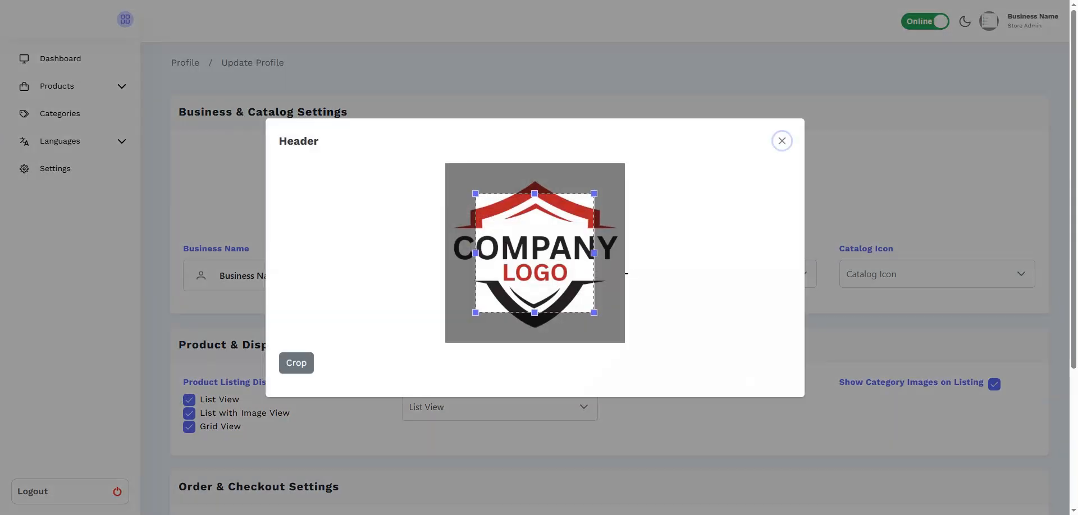
{"action": "left_click_drag", "start_coordinate": [539, 242], "coordinate": [468, 164]}
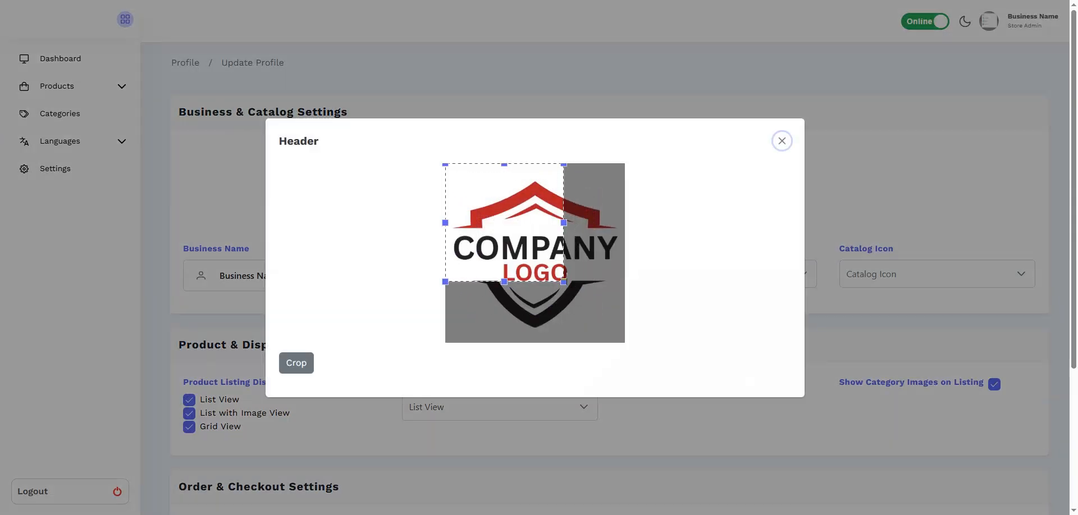
{"action": "left_click_drag", "start_coordinate": [563, 281], "coordinate": [625, 342]}
{"action": "left_click", "coordinate": [293, 363]}
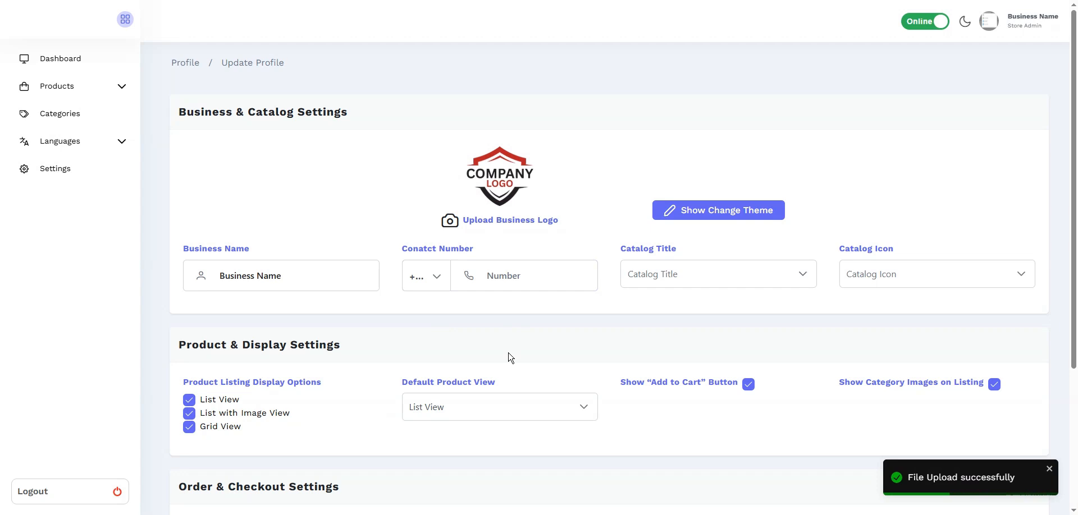
- Leave the business name unchanged, set the contact's country code to +91 and enter the business contact number
{"action": "left_click", "coordinate": [296, 277]}
{"action": "left_click_drag", "start_coordinate": [296, 276], "coordinate": [207, 289]}
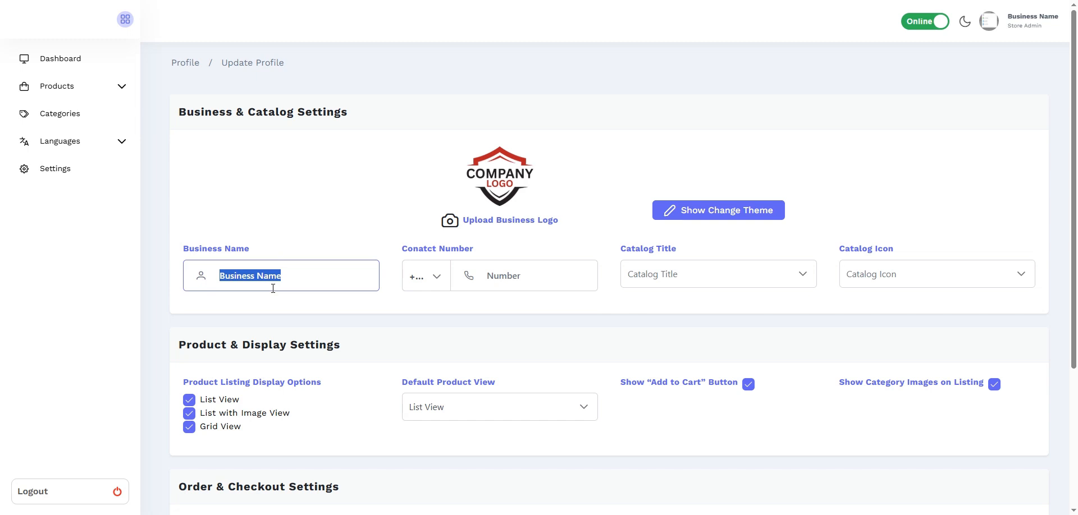
{"action": "left_click", "coordinate": [301, 279]}
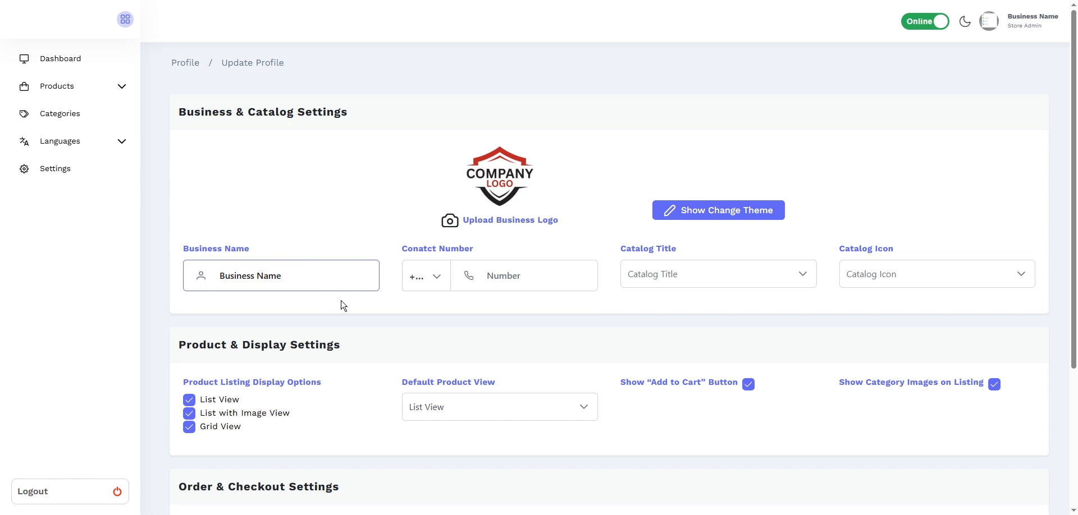
{"action": "left_click", "coordinate": [424, 287]}
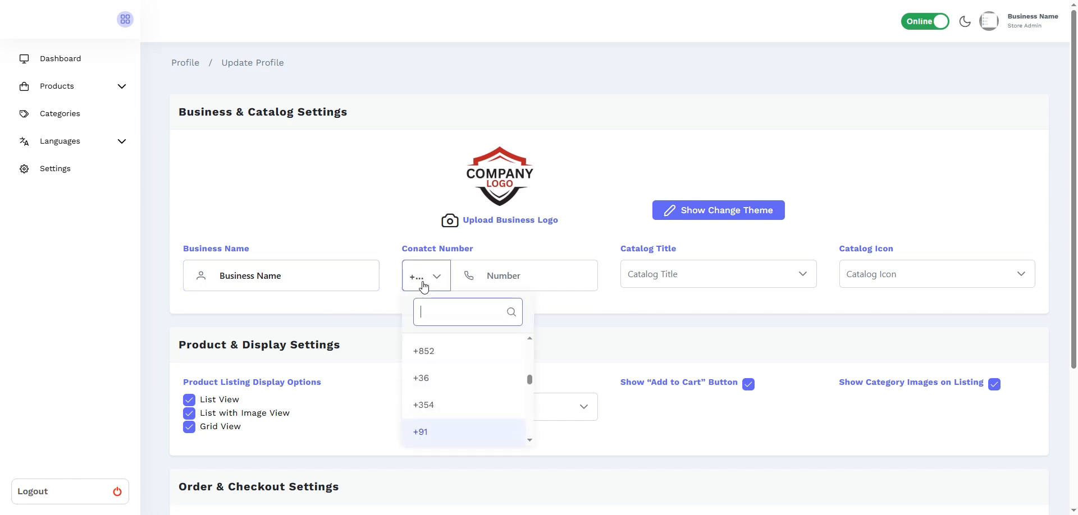
{"action": "type", "text": "+91"}
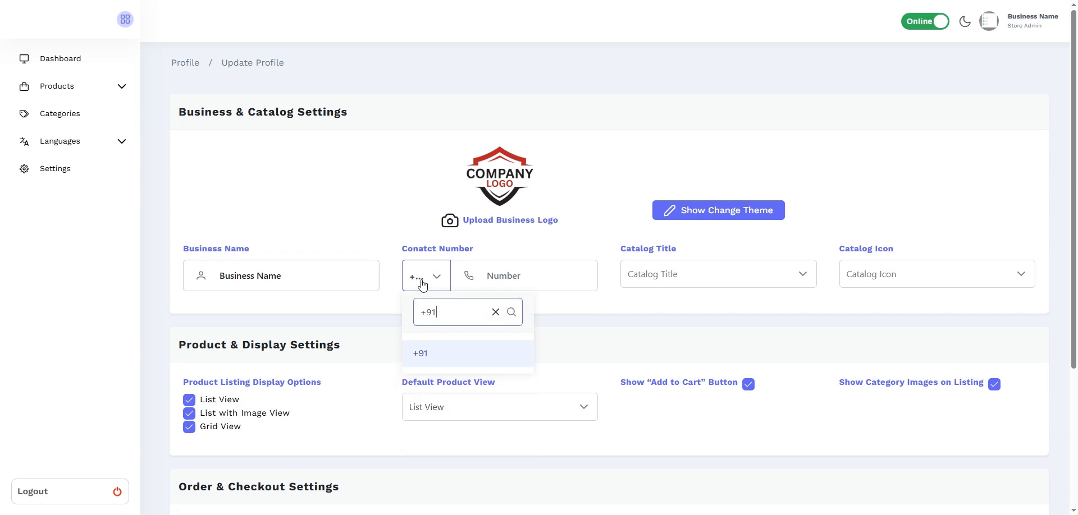
{"action": "left_click", "coordinate": [448, 362]}
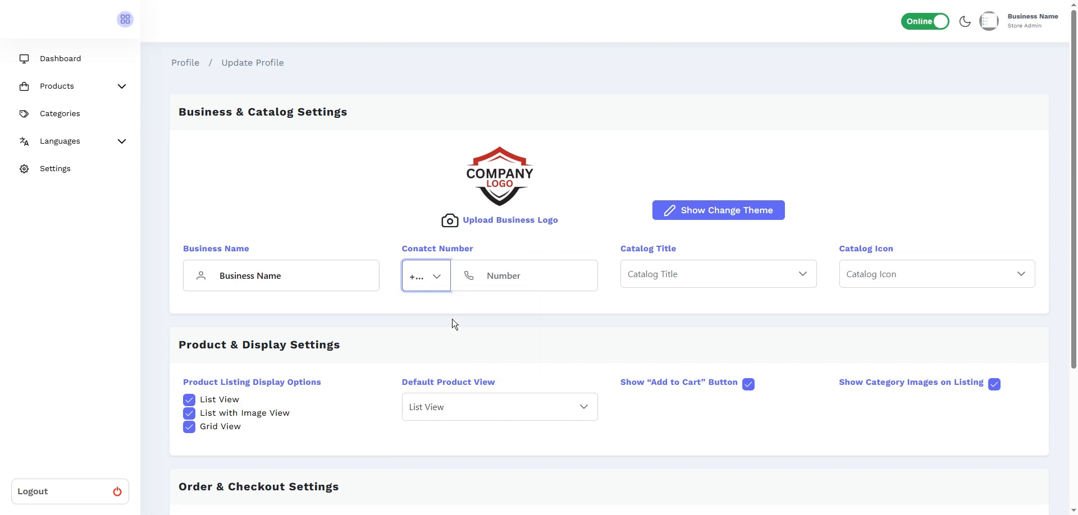
{"action": "left_click", "coordinate": [519, 275]}
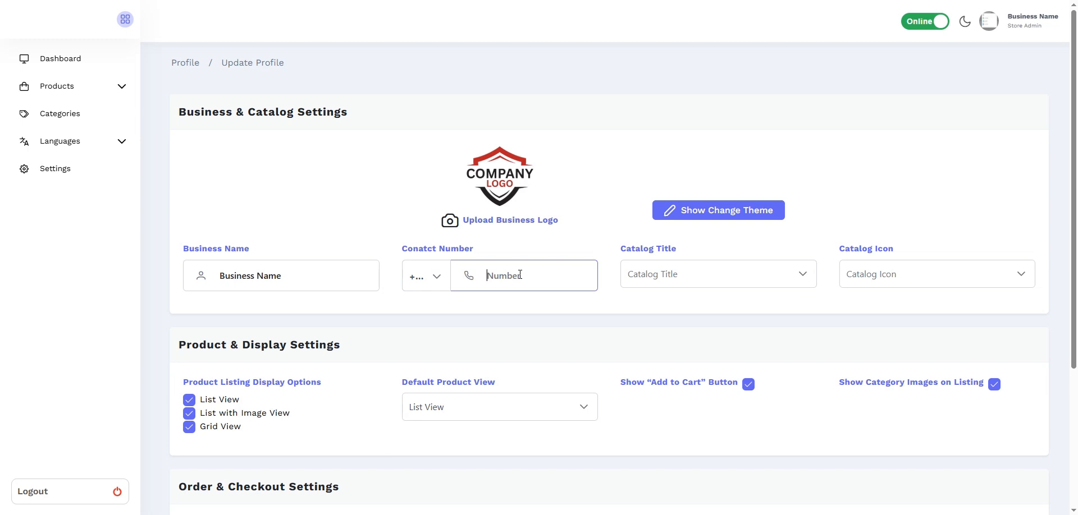
{"action": "type", "text": "9876543"}
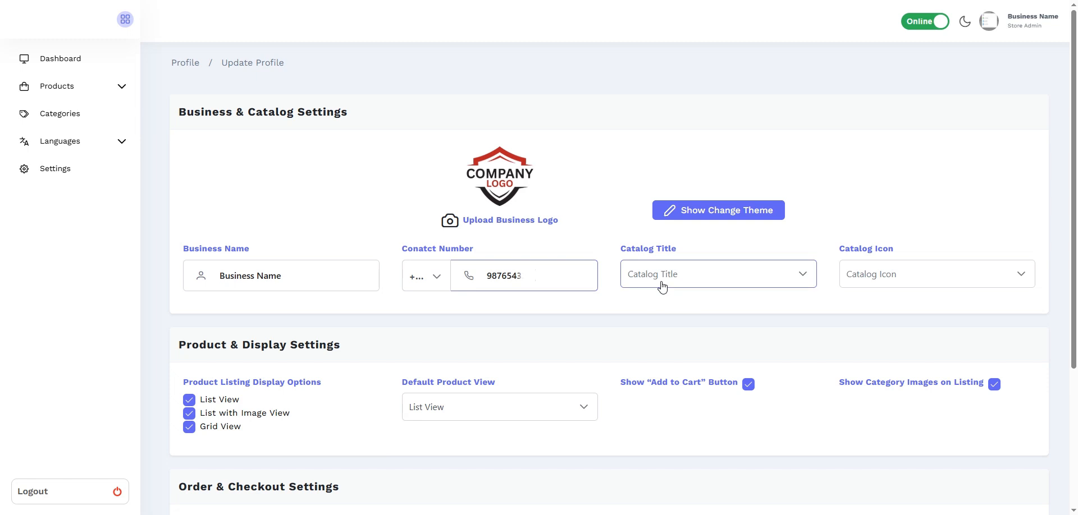
- Set the catalog title to Menu and the catalog icon to Restaurant, and update the profile
{"action": "left_click", "coordinate": [699, 281]}
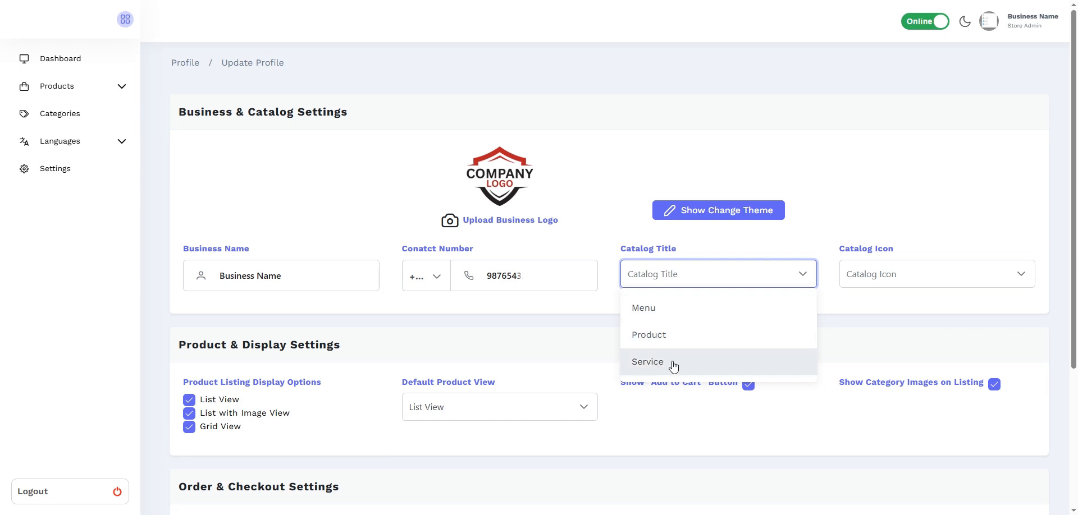
{"action": "left_click", "coordinate": [694, 309]}
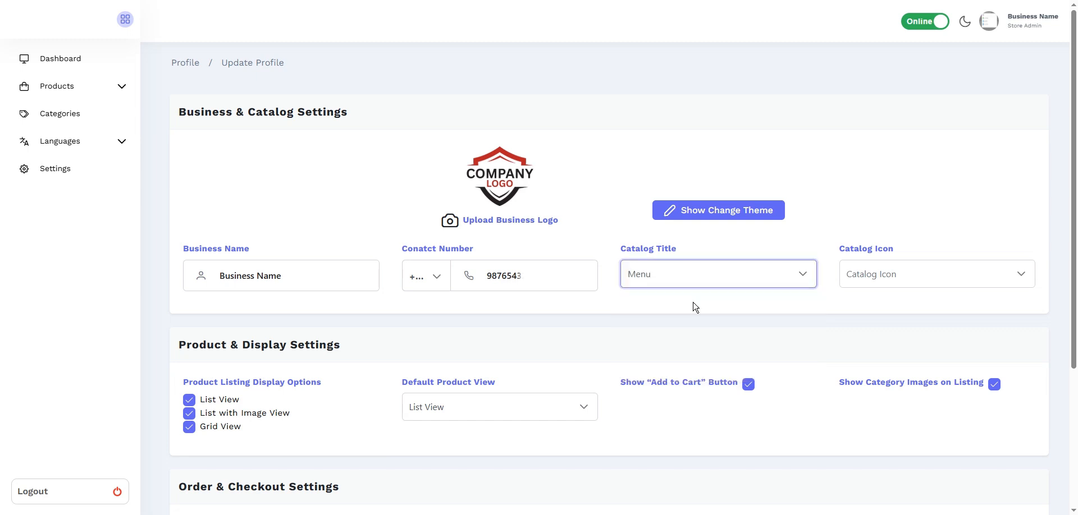
{"action": "left_click", "coordinate": [866, 282]}
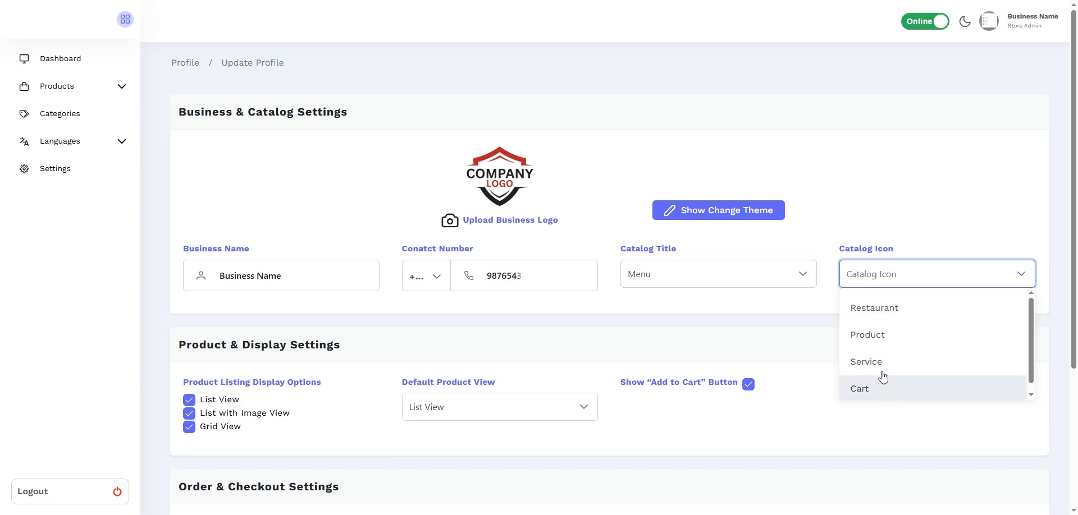
{"action": "left_click", "coordinate": [893, 312]}
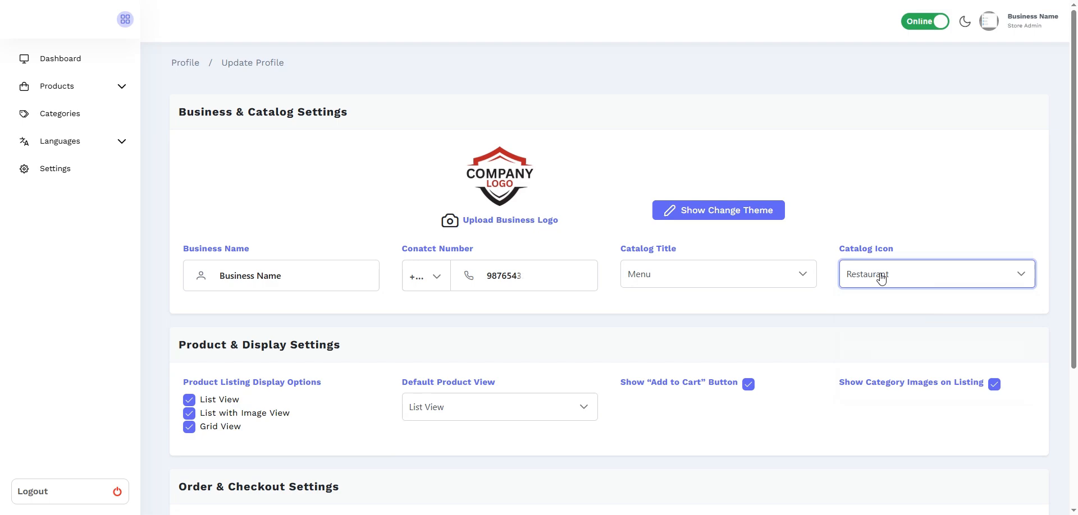
{"action": "scroll", "coordinate": [744, 308], "scroll_direction": "down", "scroll_amount": 4}
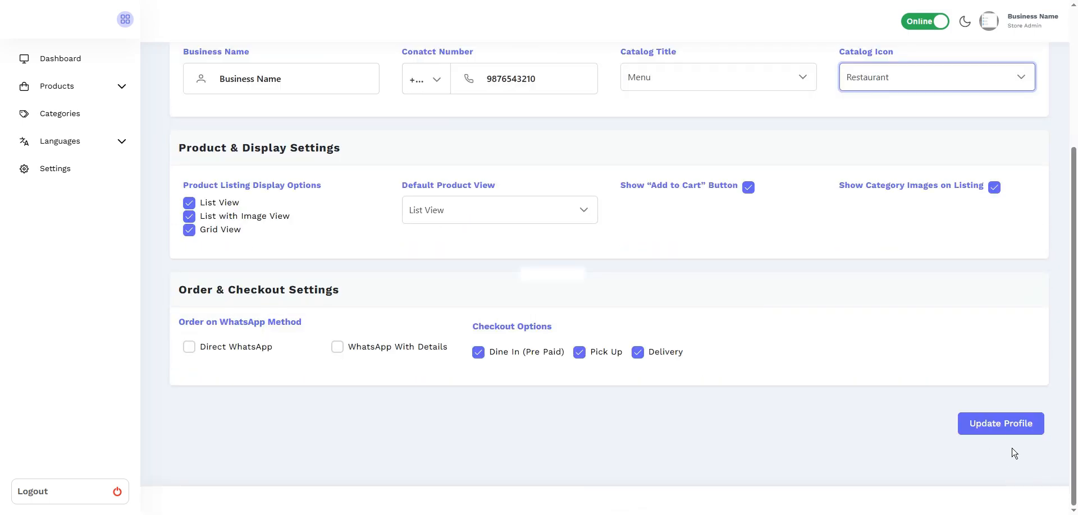
{"action": "left_click", "coordinate": [1011, 429]}
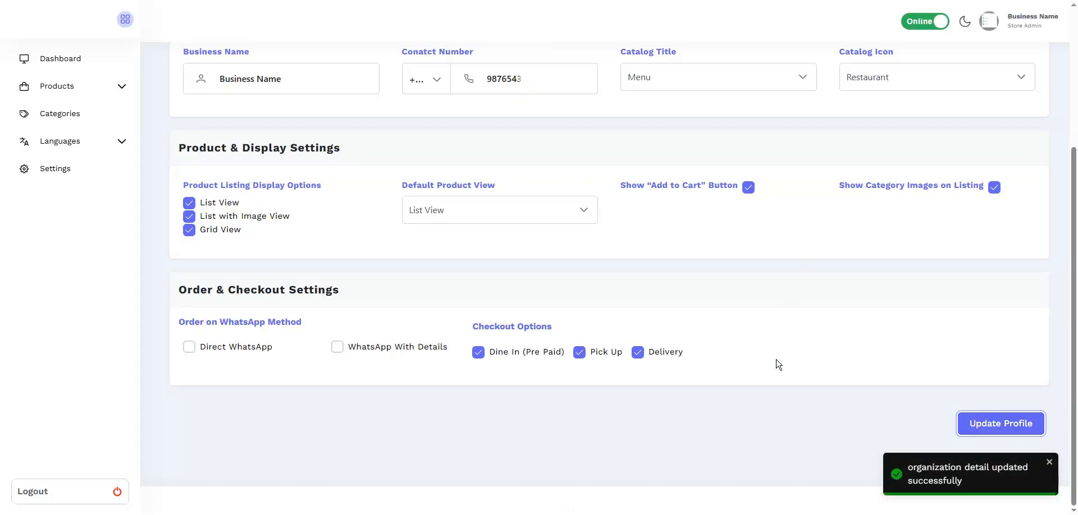
- Open the public catalog from the dashboard and look through its home page, checking the logo and the Menu link
{"action": "left_click", "coordinate": [73, 58]}
{"action": "left_click", "coordinate": [584, 63]}
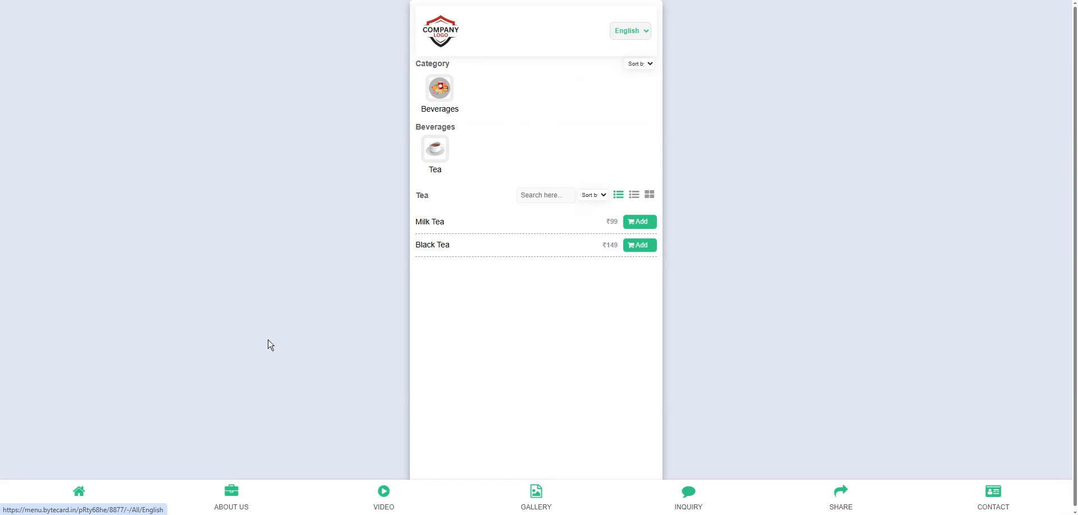
{"action": "left_click", "coordinate": [78, 498]}
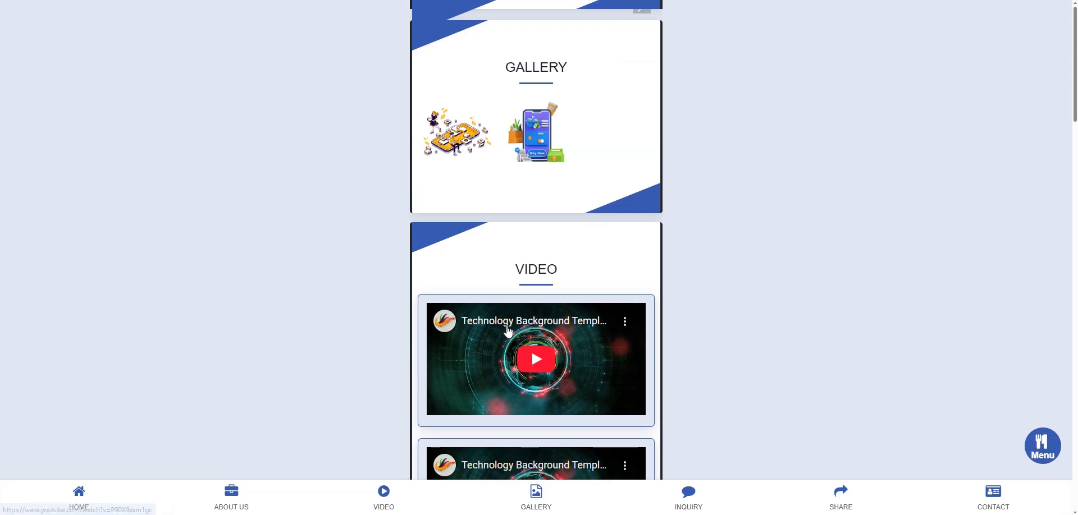
{"action": "scroll", "coordinate": [517, 330], "scroll_direction": "down", "scroll_amount": 9}
{"action": "scroll", "coordinate": [523, 328], "scroll_direction": "down", "scroll_amount": 20}
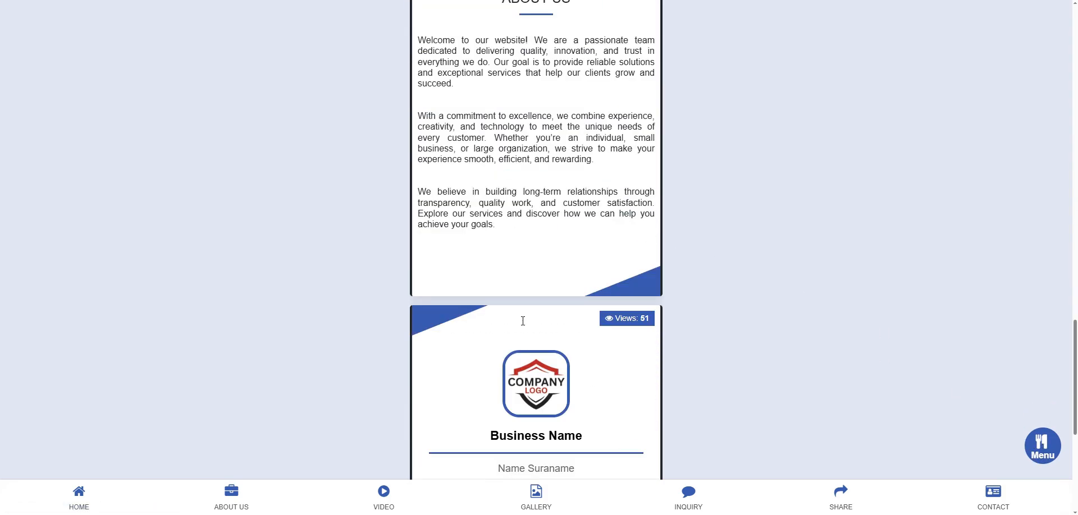
{"action": "scroll", "coordinate": [526, 326], "scroll_direction": "up", "scroll_amount": 7}
{"action": "scroll", "coordinate": [526, 325], "scroll_direction": "up", "scroll_amount": 15}
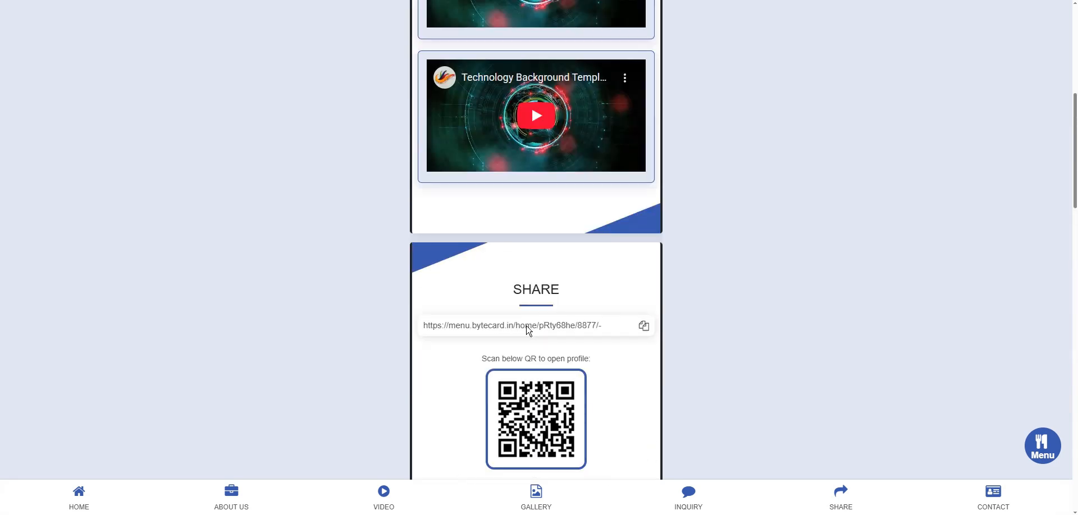
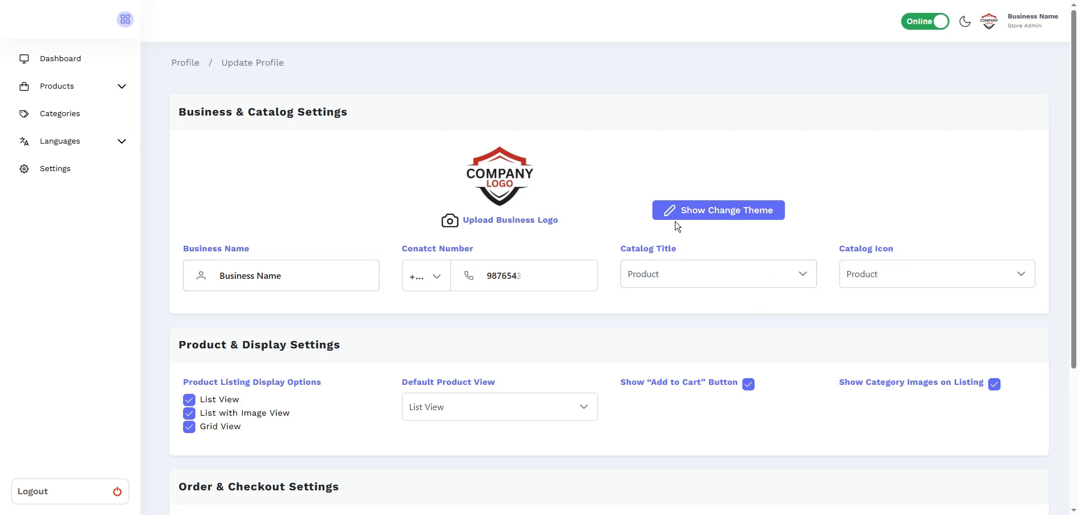
- Show the theme color options and try several preset swatches, ending with pink as the theme color
{"action": "left_click", "coordinate": [700, 216]}
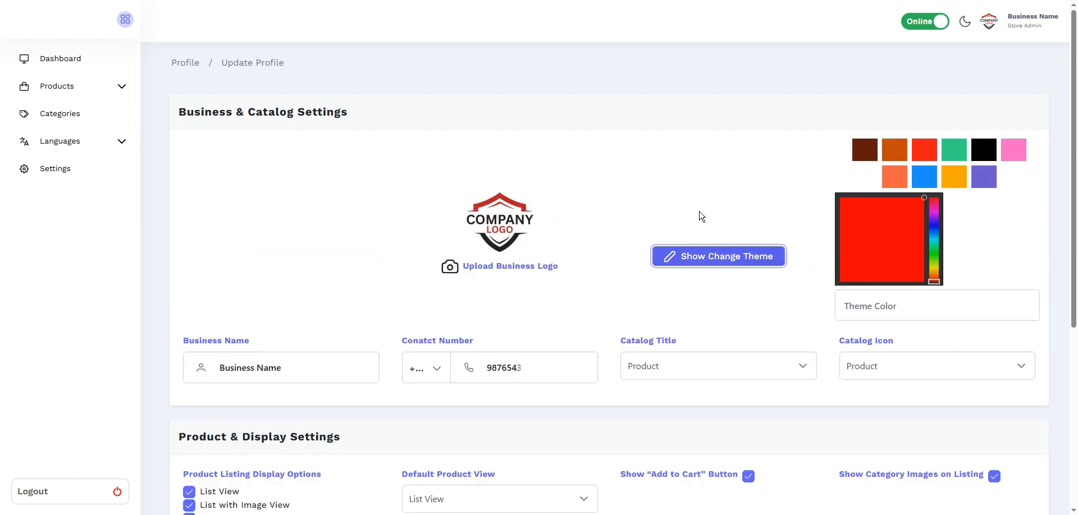
{"action": "left_click", "coordinate": [895, 149]}
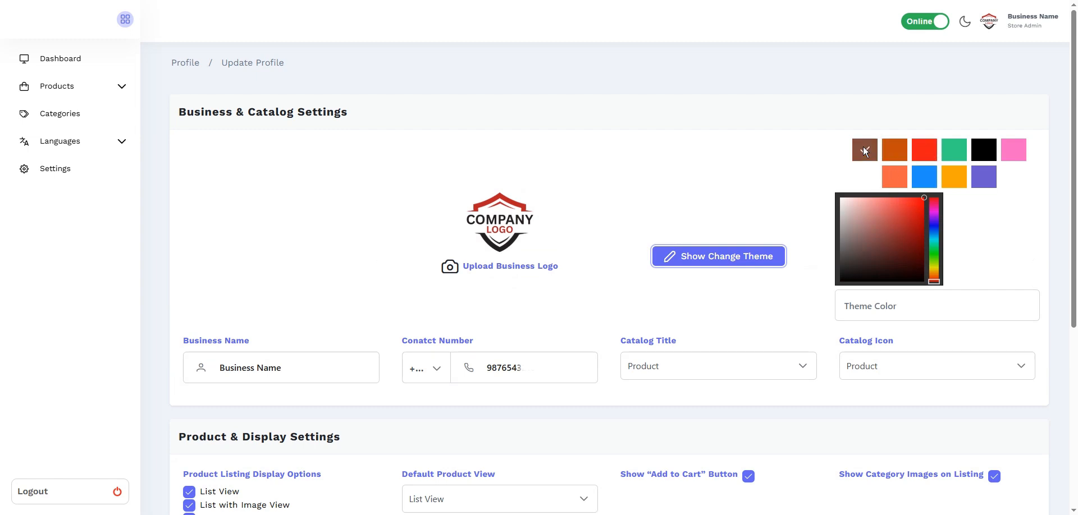
{"action": "left_click", "coordinate": [954, 150]}
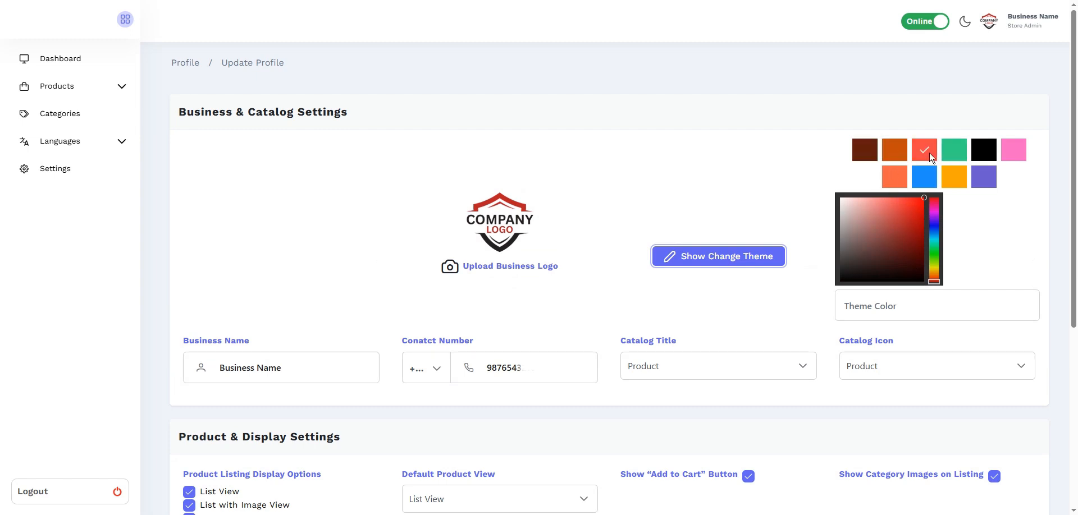
{"action": "left_click", "coordinate": [984, 150]}
{"action": "left_click", "coordinate": [1013, 149]}
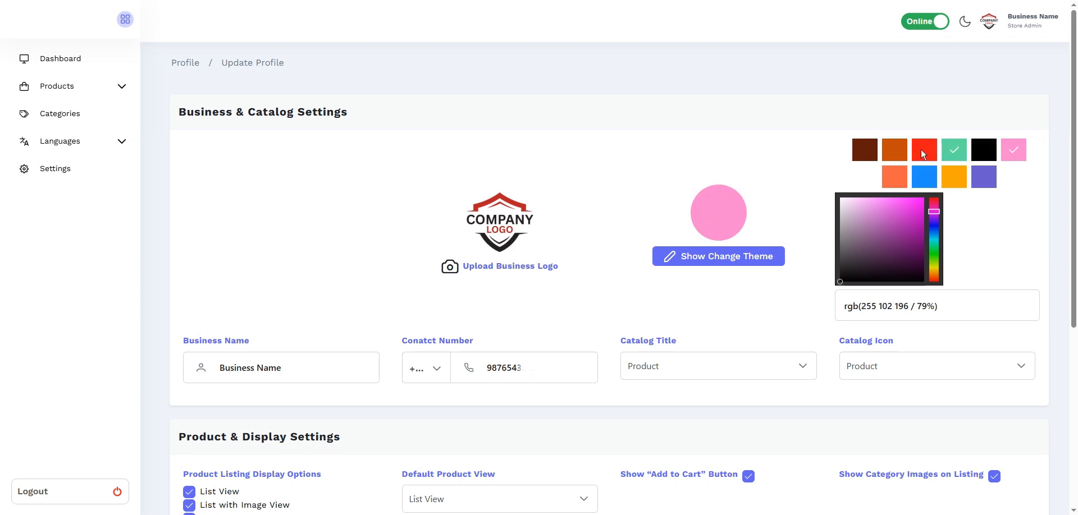
- Try #ad0000 as a custom theme color and a brighter red, #e60e0e, from the color picker
{"action": "left_click_drag", "start_coordinate": [981, 303], "coordinate": [769, 312]}
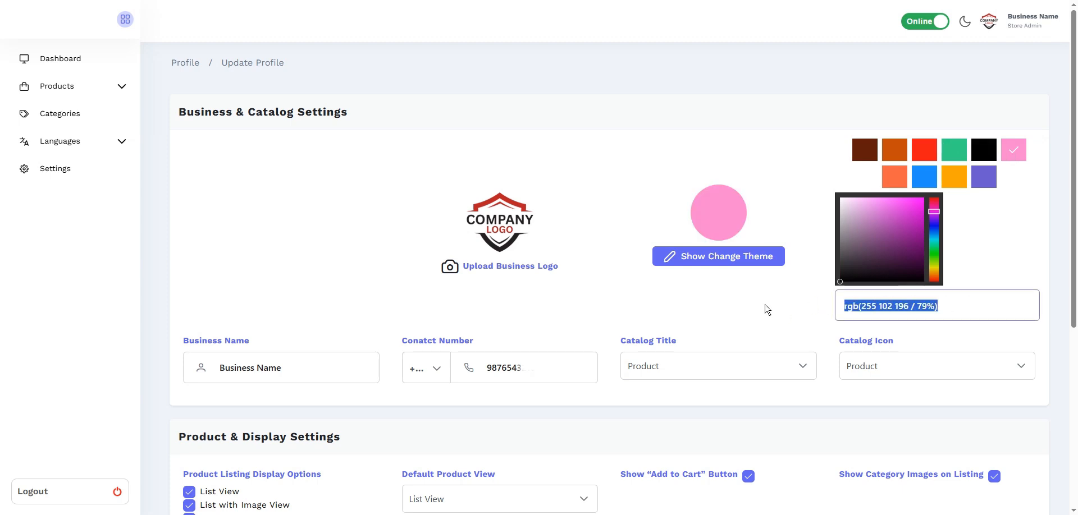
{"action": "type", "text": "#ad"}
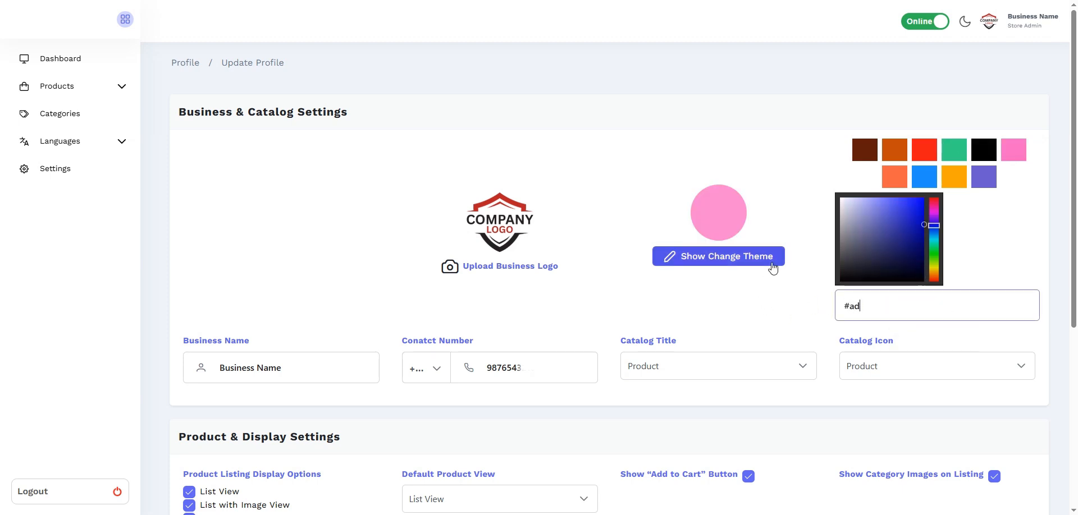
{"action": "type", "text": "0000"}
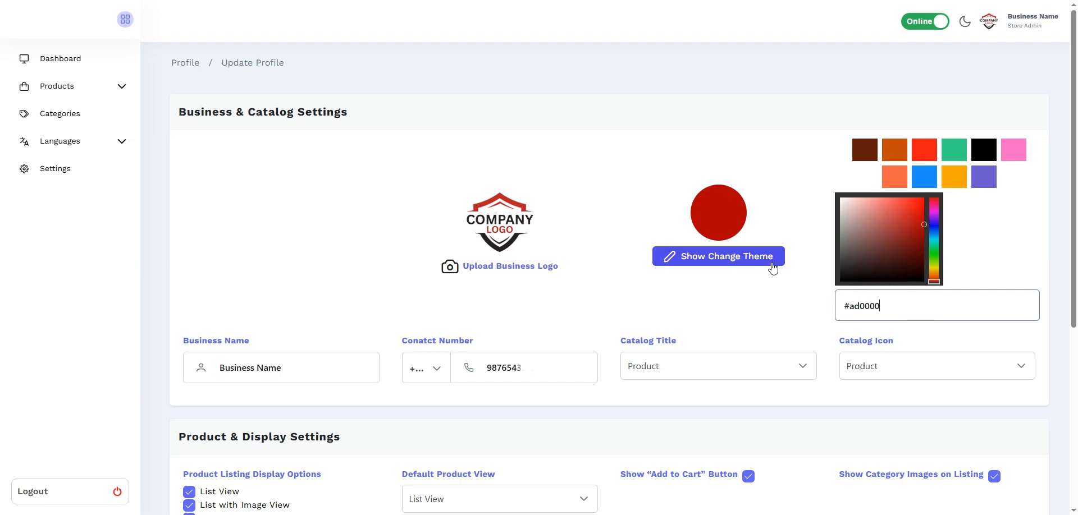
{"action": "mouse_move", "coordinate": [921, 229]}
{"action": "left_mouse_down"}
{"action": "mouse_move", "coordinate": [908, 229]}
{"action": "mouse_move", "coordinate": [913, 250]}
{"action": "mouse_move", "coordinate": [898, 255]}
{"action": "mouse_move", "coordinate": [896, 231]}
{"action": "mouse_move", "coordinate": [920, 211]}
{"action": "left_mouse_up"}
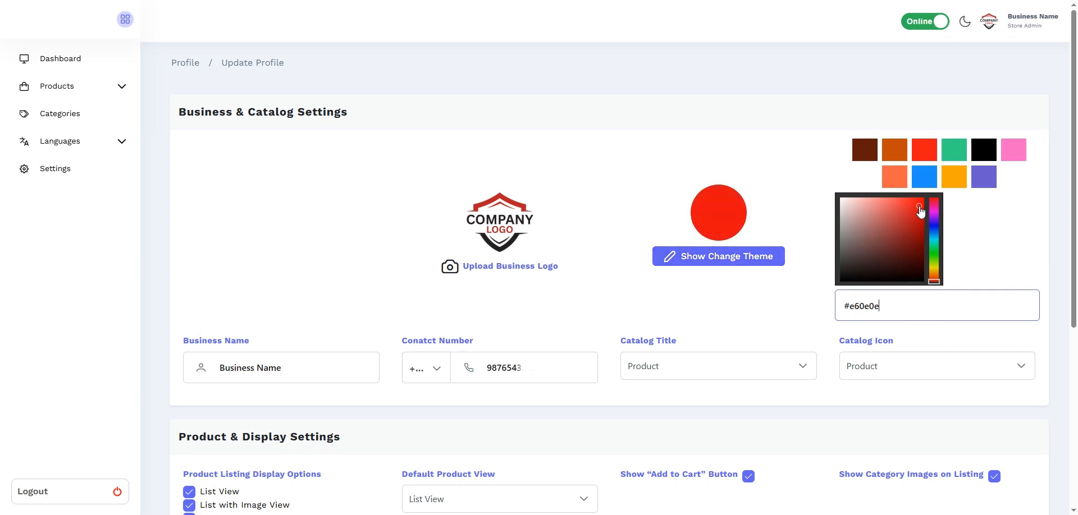
- Set the theme color to #ad0000 and update the profile
{"action": "triple_click", "coordinate": [917, 319]}
{"action": "type", "text": "#ad0000"}
{"action": "left_click", "coordinate": [764, 303]}
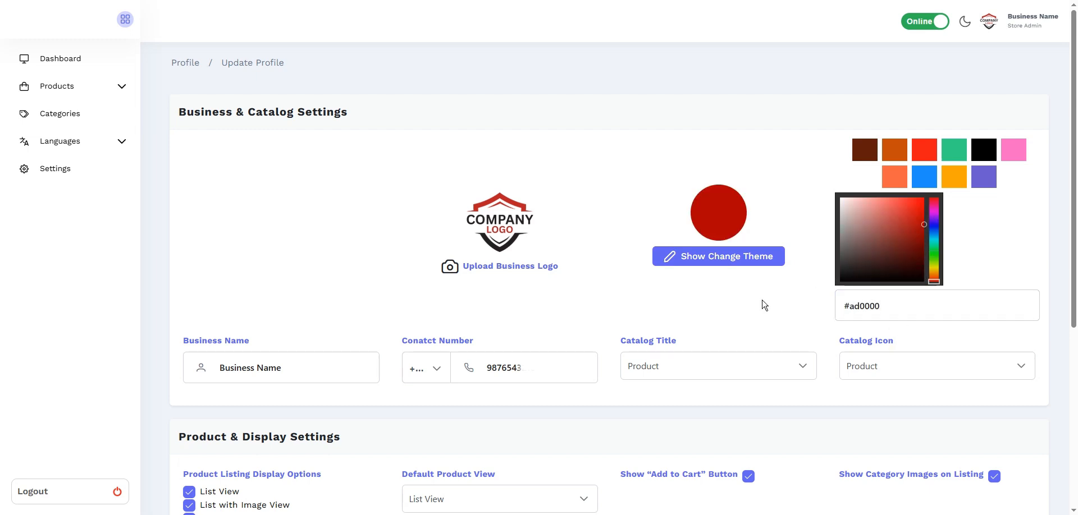
{"action": "scroll", "coordinate": [943, 361], "scroll_direction": "down", "scroll_amount": 5}
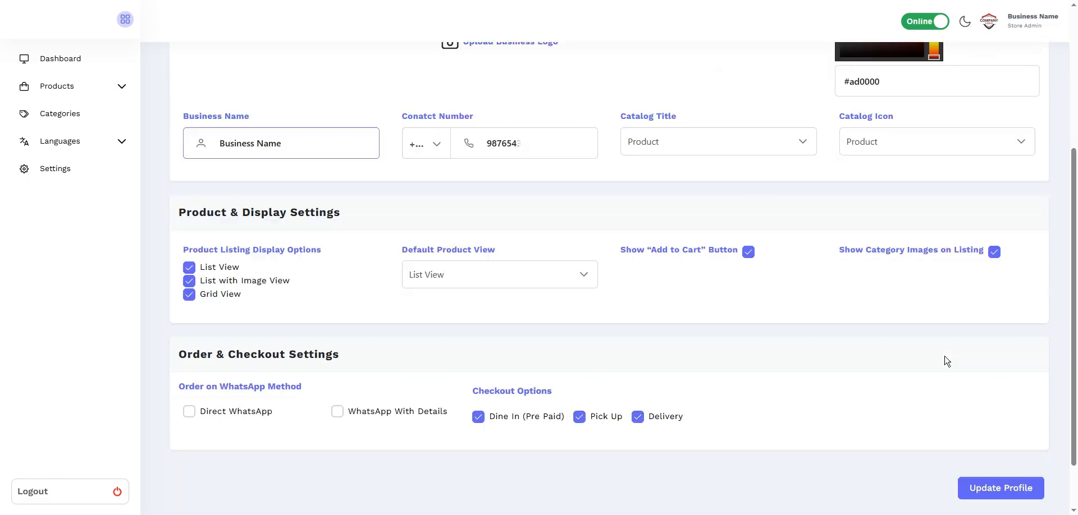
{"action": "left_click", "coordinate": [1005, 429]}
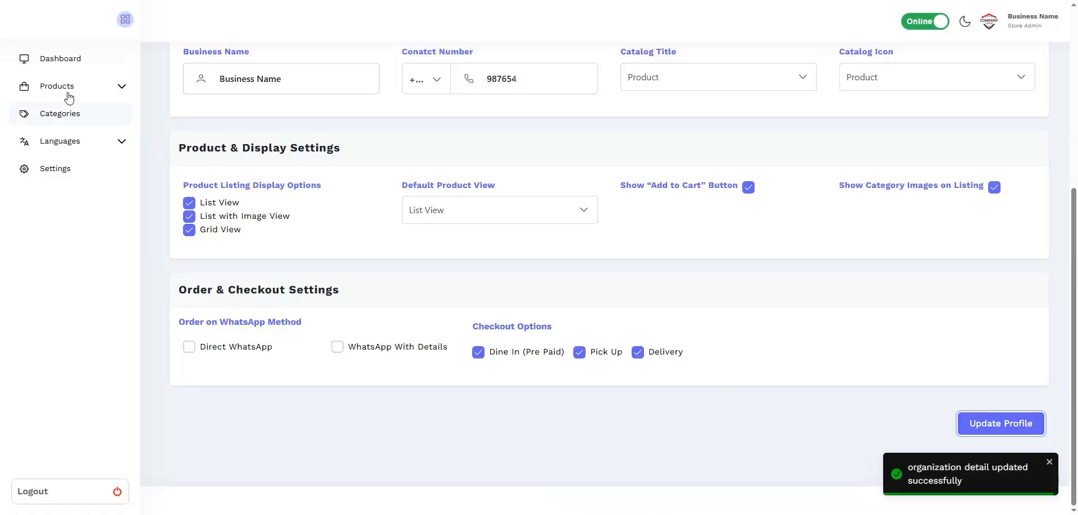
- Open the public catalog from the dashboard, check the theme, title and icon on its home and product pages, and close it
{"action": "left_click", "coordinate": [59, 61]}
{"action": "left_click", "coordinate": [605, 65]}
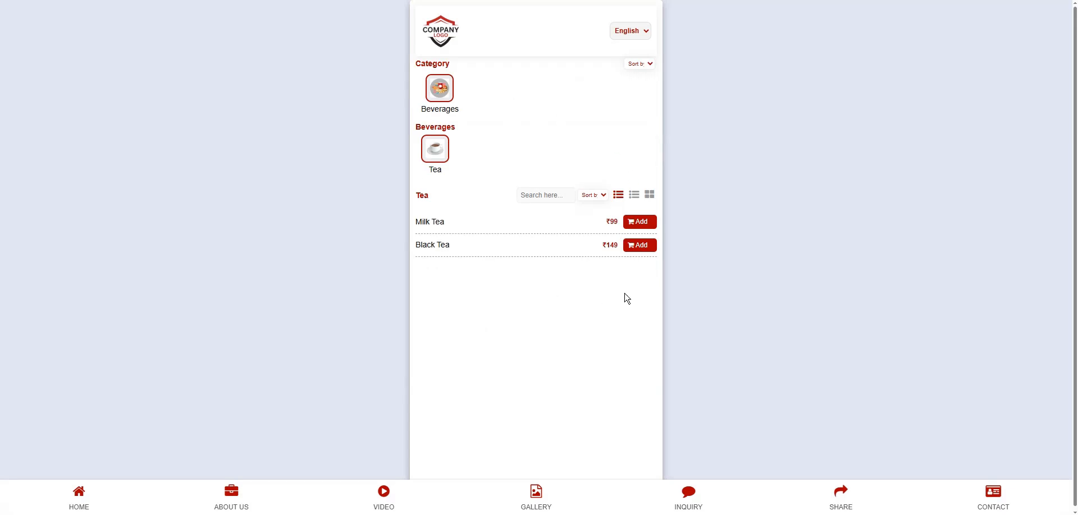
{"action": "left_click", "coordinate": [79, 494]}
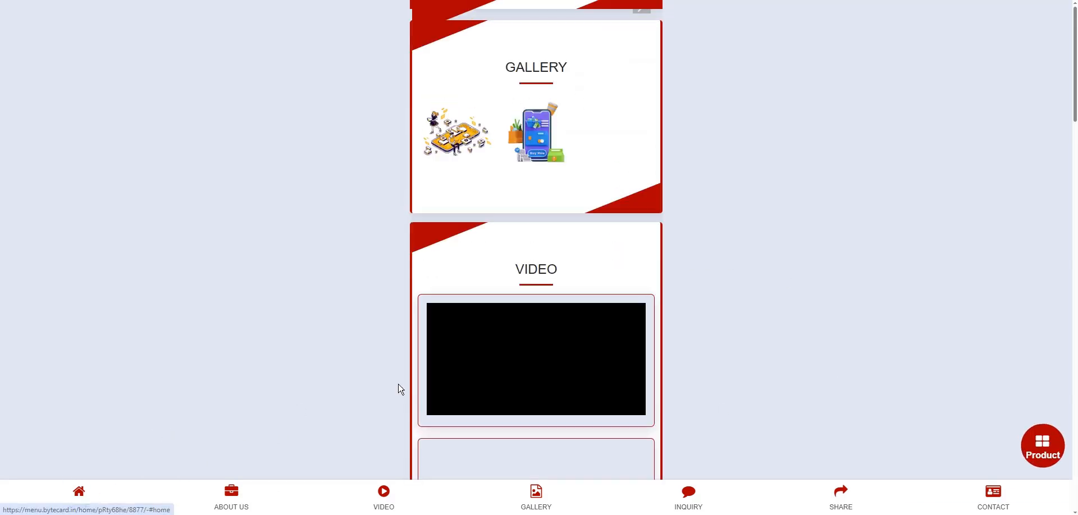
{"action": "left_click", "coordinate": [1043, 450]}
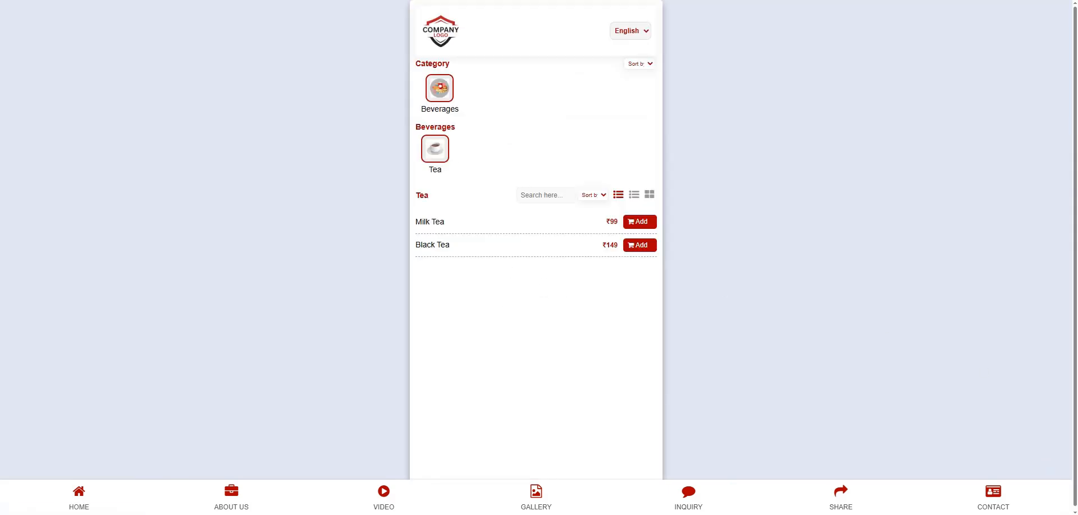
{"action": "key", "text": "ctrl+w"}
- Review the product display options in the settings and check the public catalog in the list with image view
{"action": "left_click", "coordinate": [861, 102]}
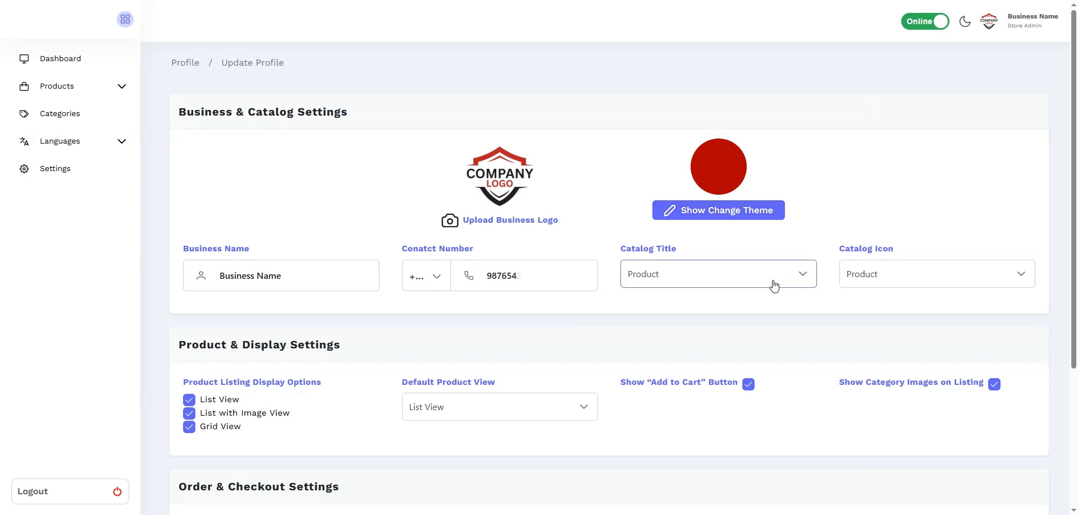
{"action": "scroll", "coordinate": [548, 326], "scroll_direction": "down", "scroll_amount": 1}
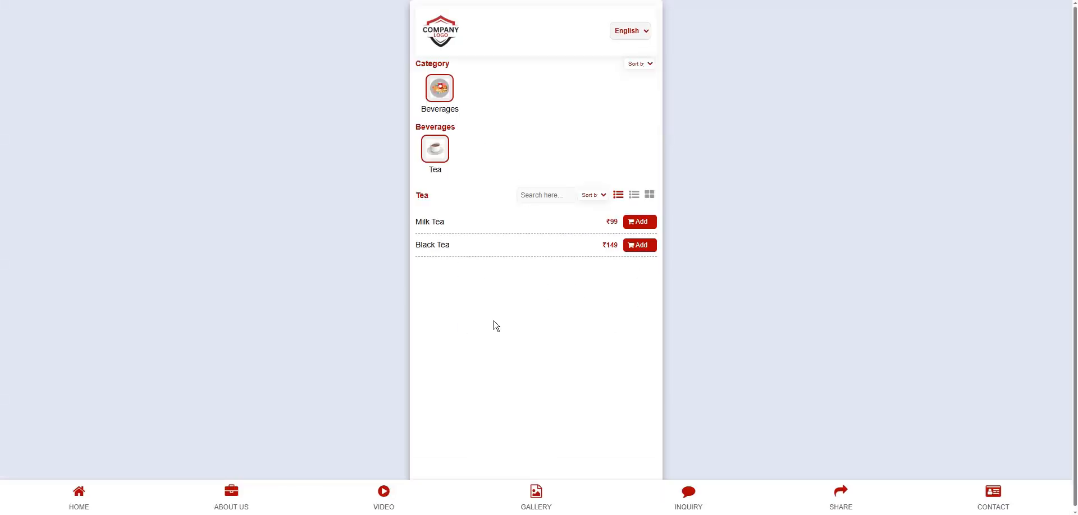
{"action": "left_click", "coordinate": [634, 197]}
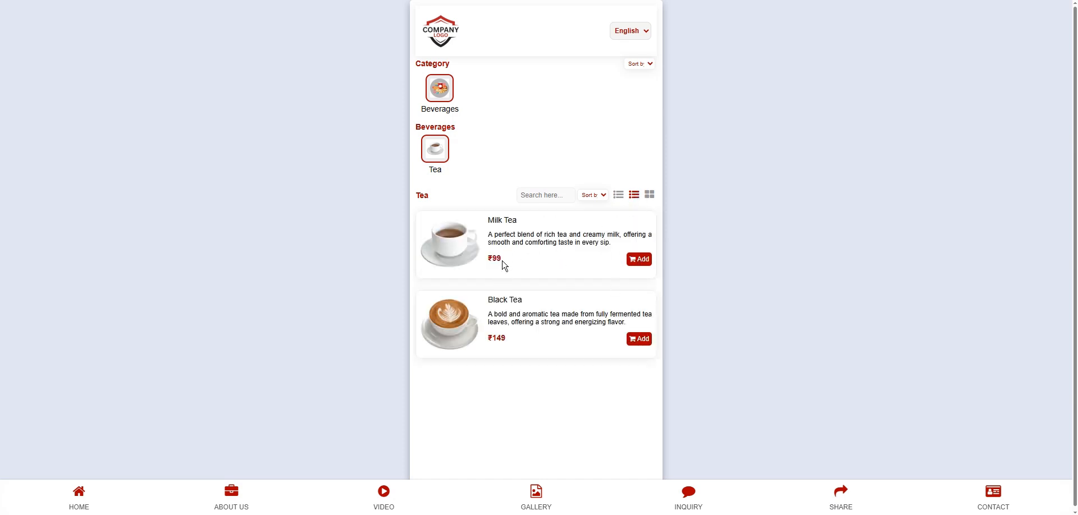
- Check the Tea products in the public catalog's list, list with image and grid views, comparing them with the display settings
{"action": "left_click", "coordinate": [649, 196]}
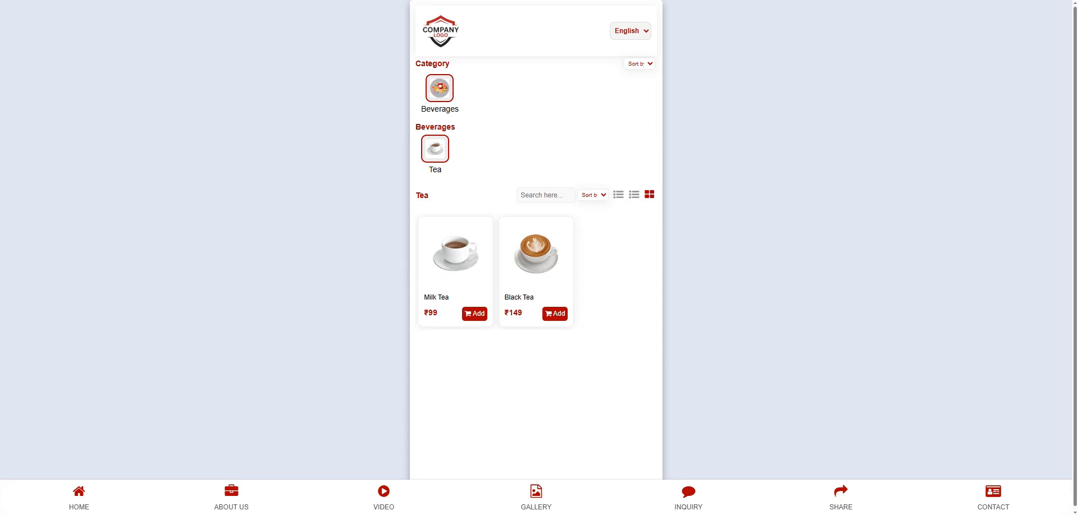
{"action": "left_click", "coordinate": [247, 1]}
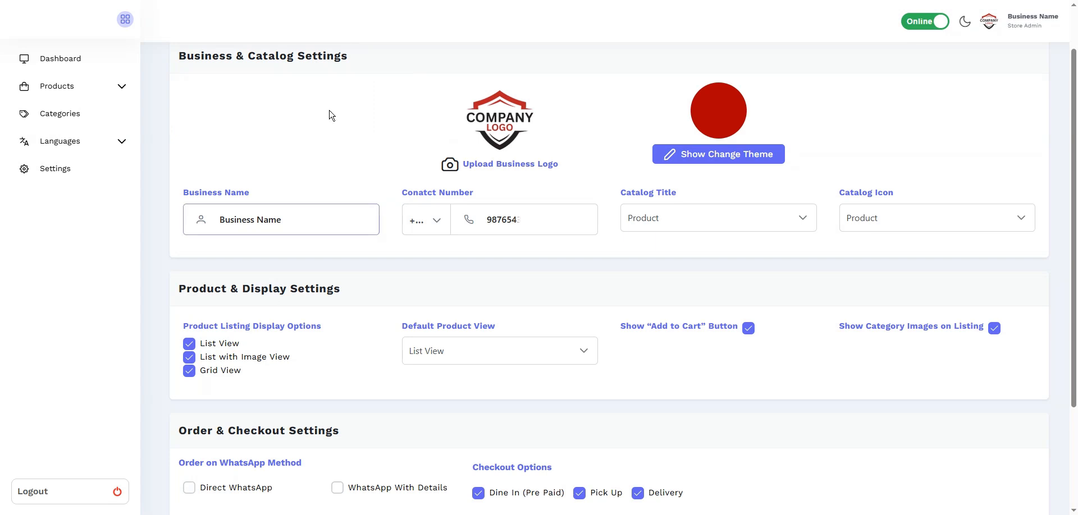
{"action": "left_click", "coordinate": [387, 1]}
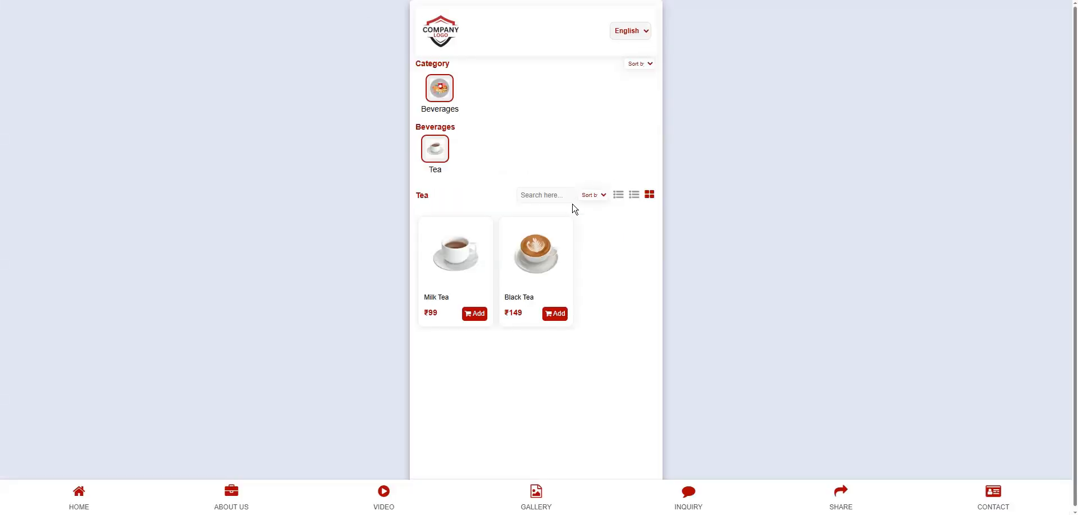
{"action": "left_click", "coordinate": [619, 197]}
{"action": "left_click", "coordinate": [636, 195]}
{"action": "left_click", "coordinate": [649, 197]}
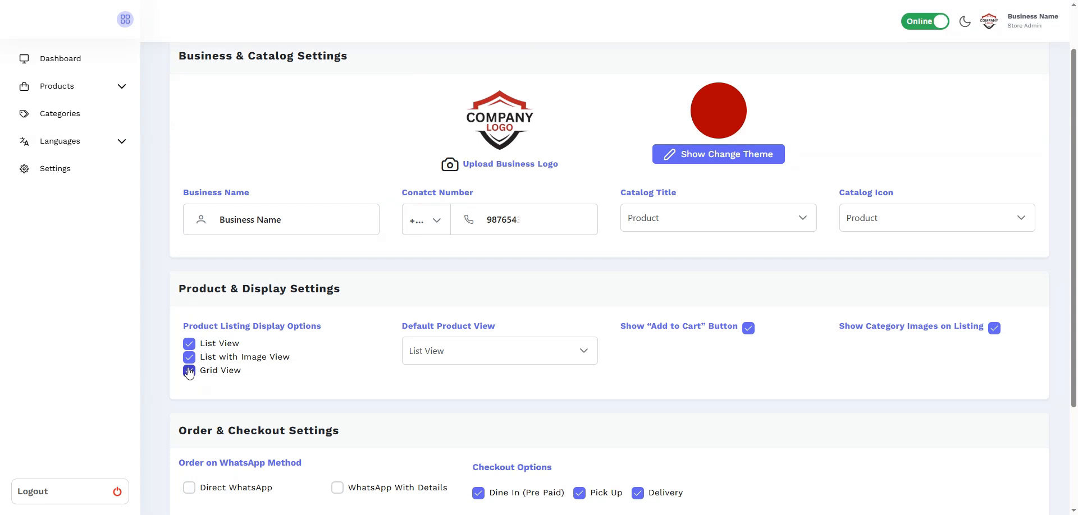
- Disable Grid View in the product listing display options and update the profile
{"action": "left_click", "coordinate": [189, 371]}
{"action": "scroll", "coordinate": [898, 393], "scroll_direction": "down", "scroll_amount": 3}
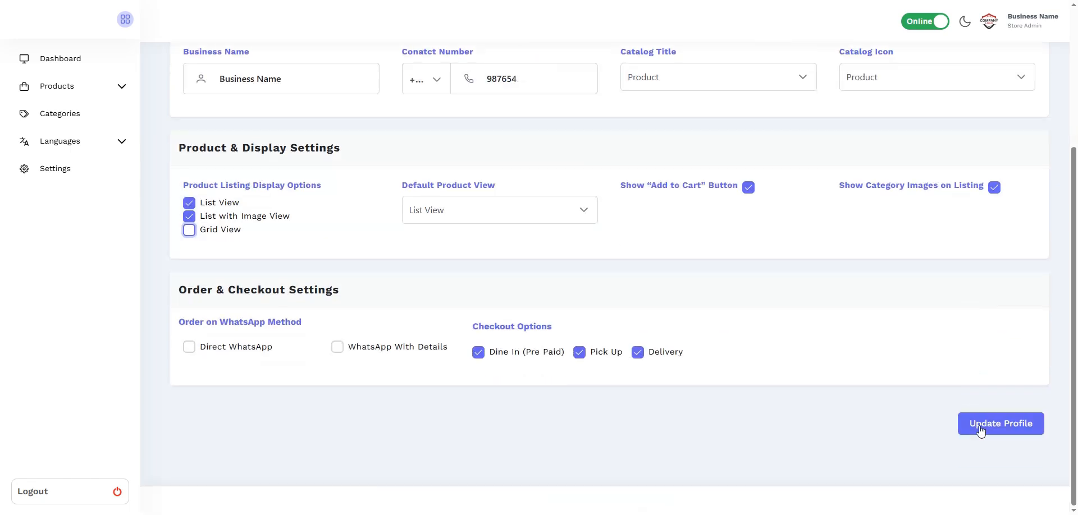
{"action": "left_click", "coordinate": [998, 432]}
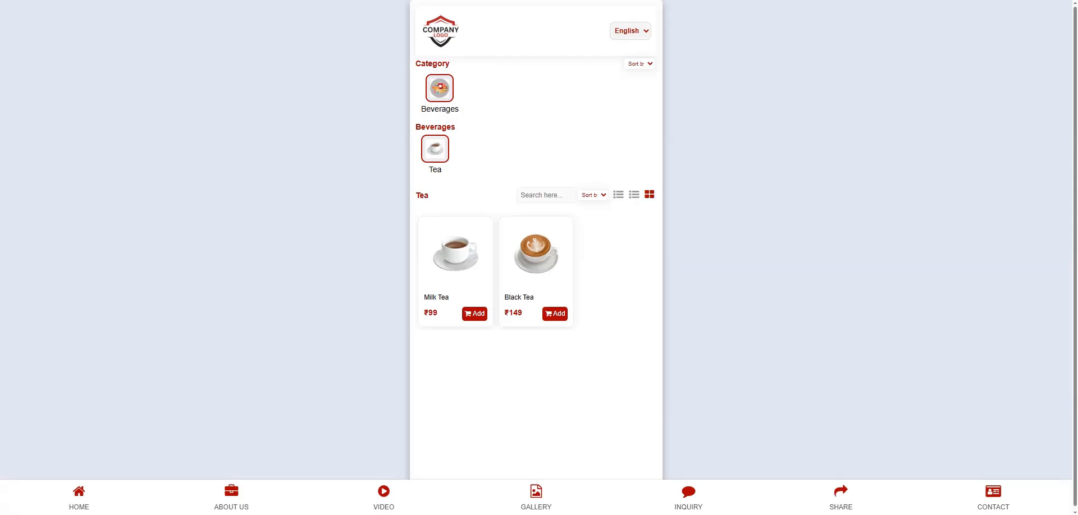
- Check the available product views in the public catalog by switching between list and list with image, and return to the settings
{"action": "left_click", "coordinate": [618, 195]}
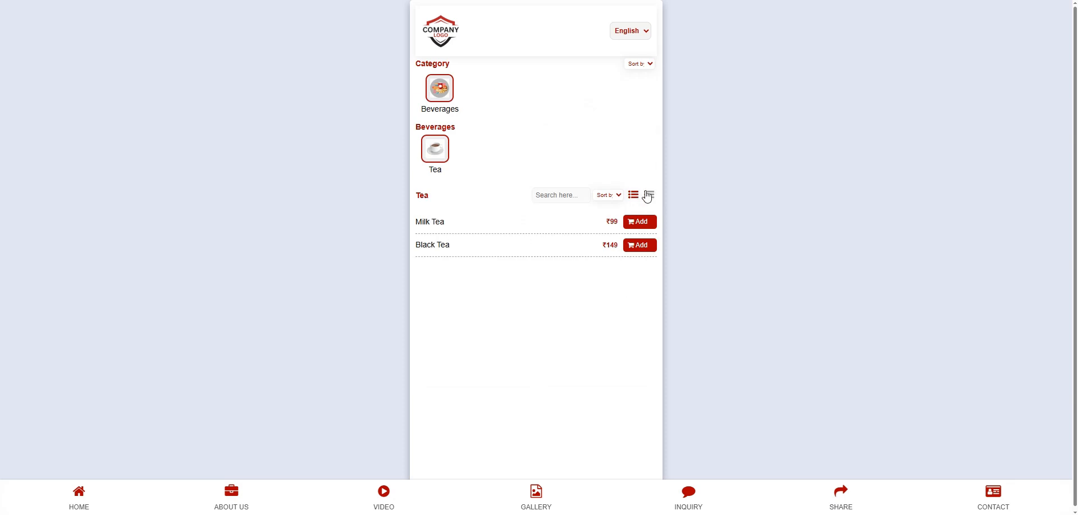
{"action": "left_click", "coordinate": [649, 196]}
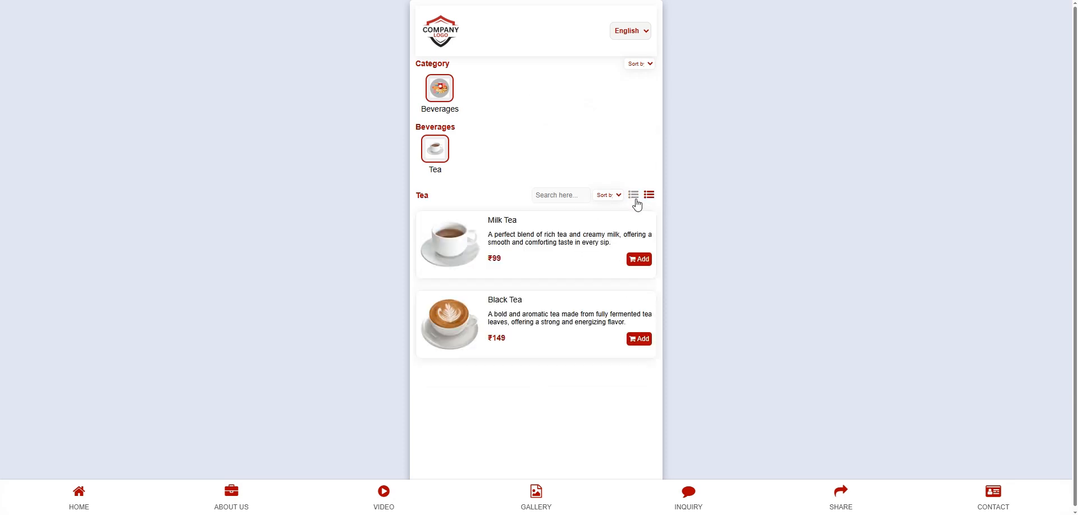
{"action": "left_click", "coordinate": [634, 194]}
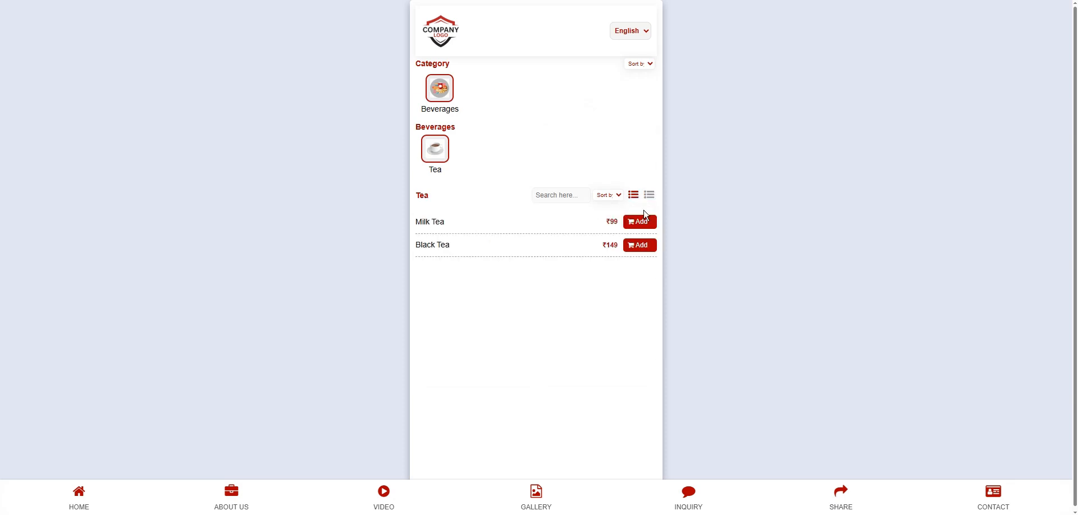
{"action": "left_click", "coordinate": [273, 0]}
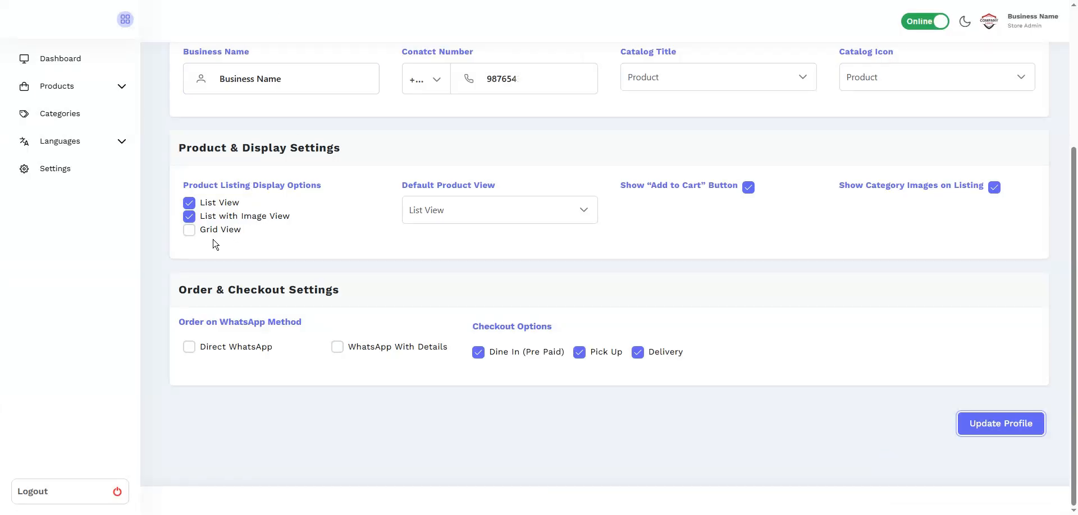
- Re-enable Grid View with List with Image View kept on, update the profile and check the view choices in the refreshed catalog
{"action": "left_click", "coordinate": [189, 217]}
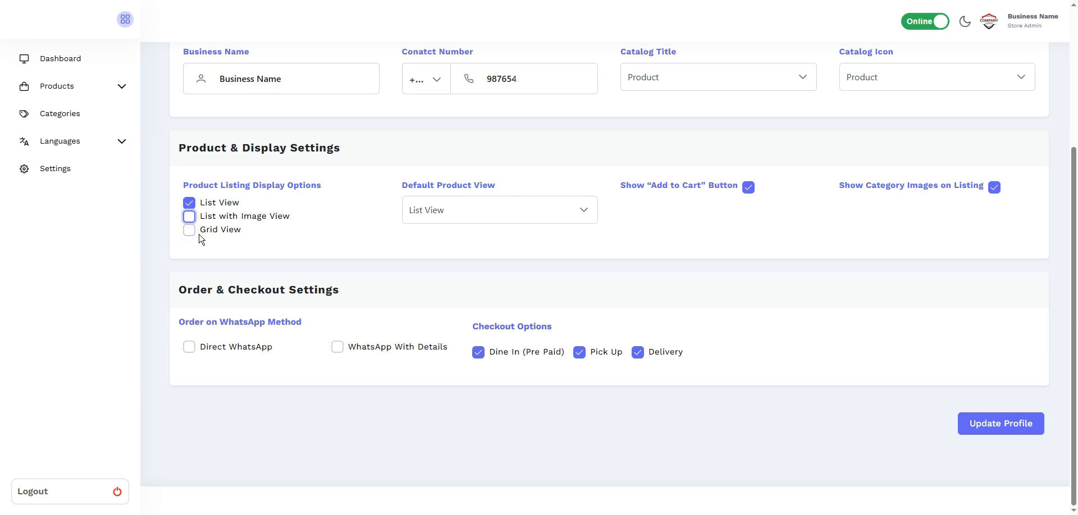
{"action": "left_click", "coordinate": [190, 231]}
{"action": "left_click", "coordinate": [190, 216]}
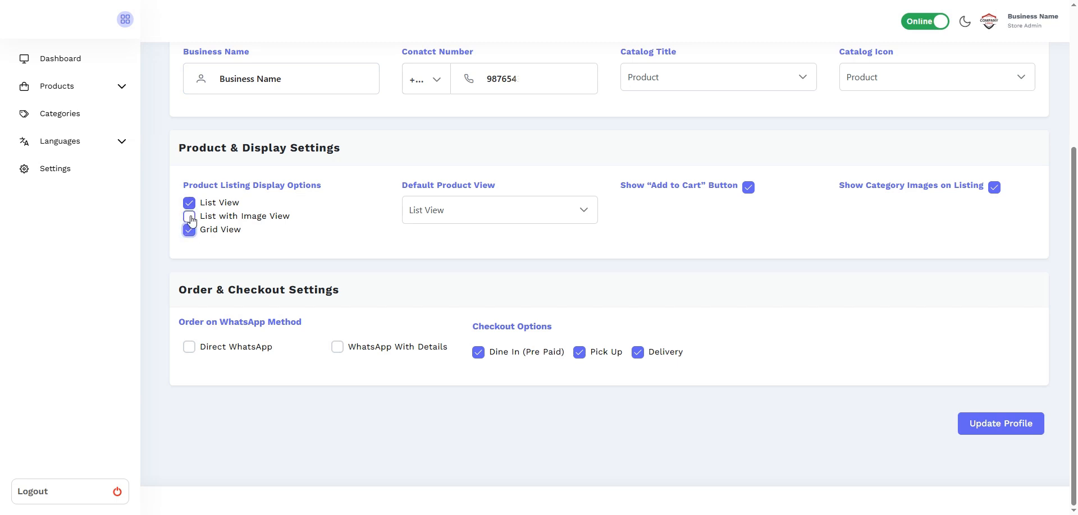
{"action": "left_click", "coordinate": [982, 416]}
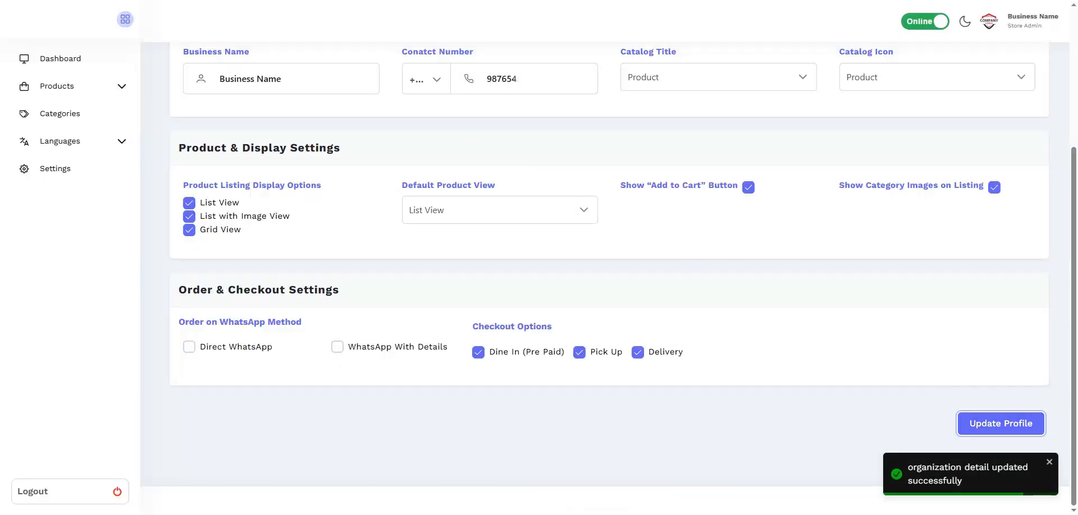
{"action": "key", "text": "ctrl+Tab"}
{"action": "key", "text": "F5"}
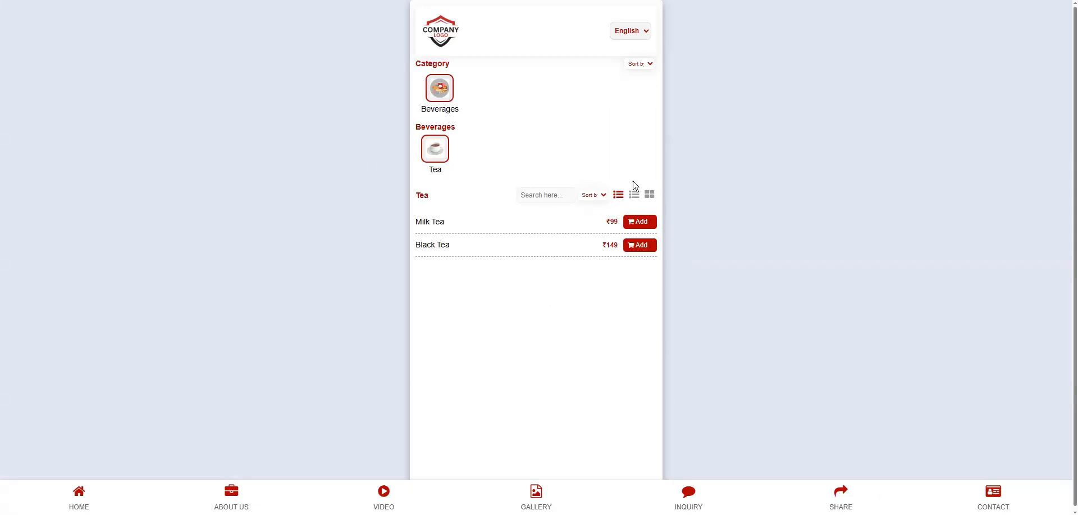
{"action": "key", "text": "ctrl+Tab"}
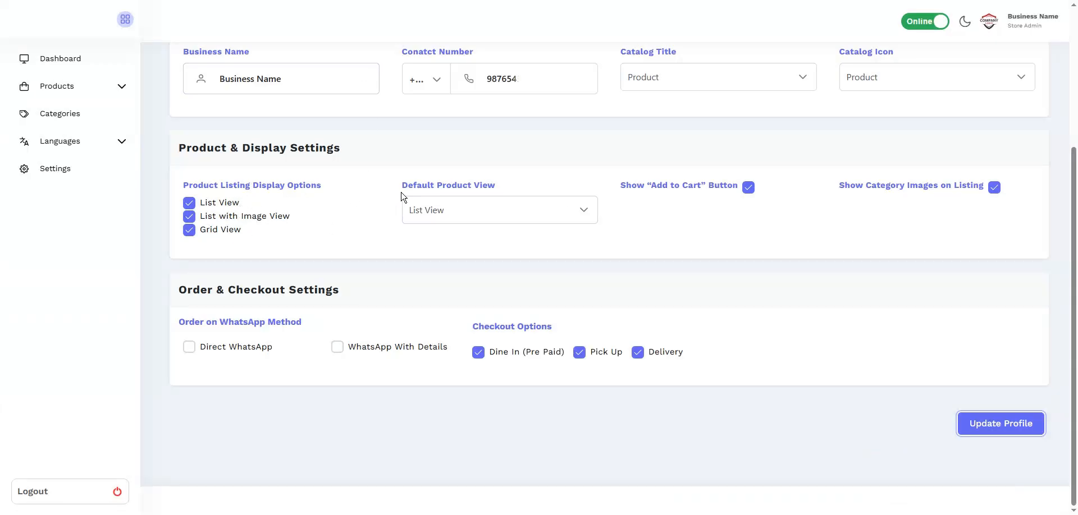
- Set the default product view to List With Image View and update the profile
{"action": "left_click", "coordinate": [480, 218]}
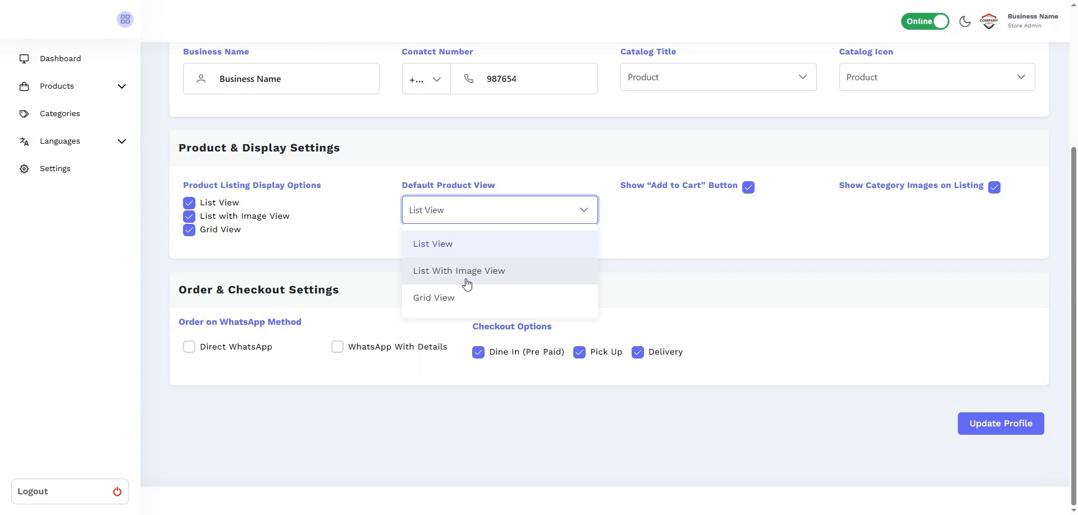
{"action": "left_click", "coordinate": [456, 274]}
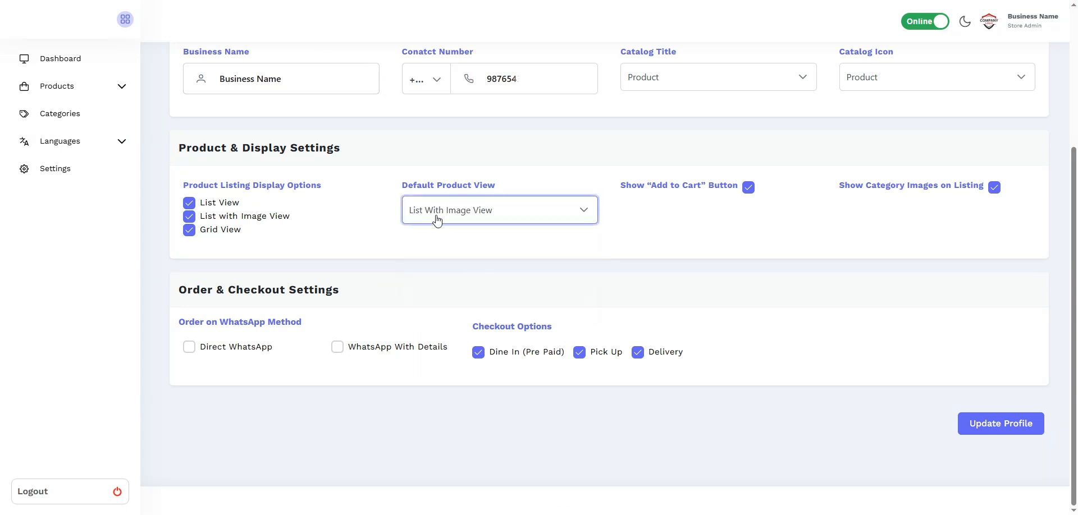
{"action": "left_click", "coordinate": [1019, 428]}
- Open the public catalog from the dashboard to check its default product view, and return to the dashboard
{"action": "left_click", "coordinate": [63, 60]}
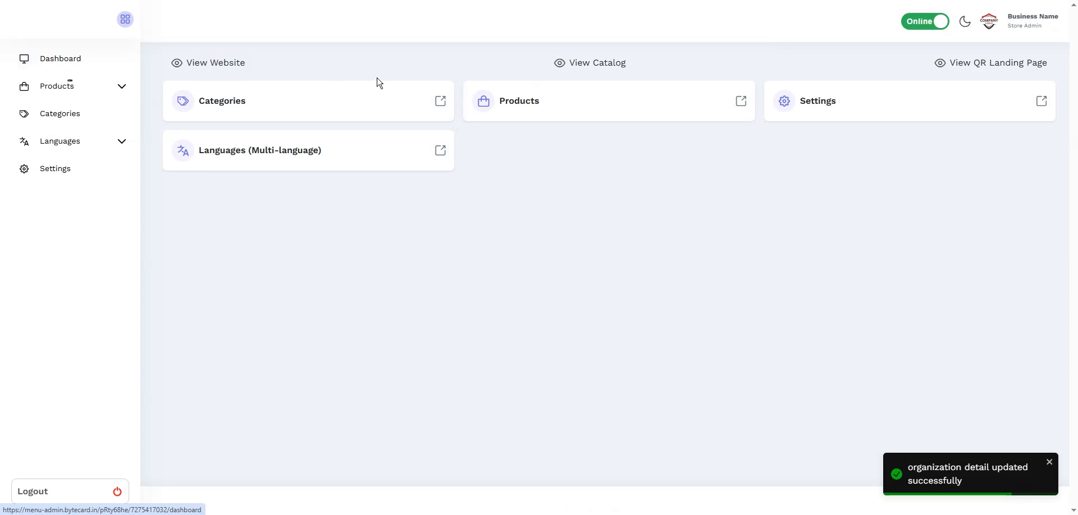
{"action": "left_click", "coordinate": [610, 65]}
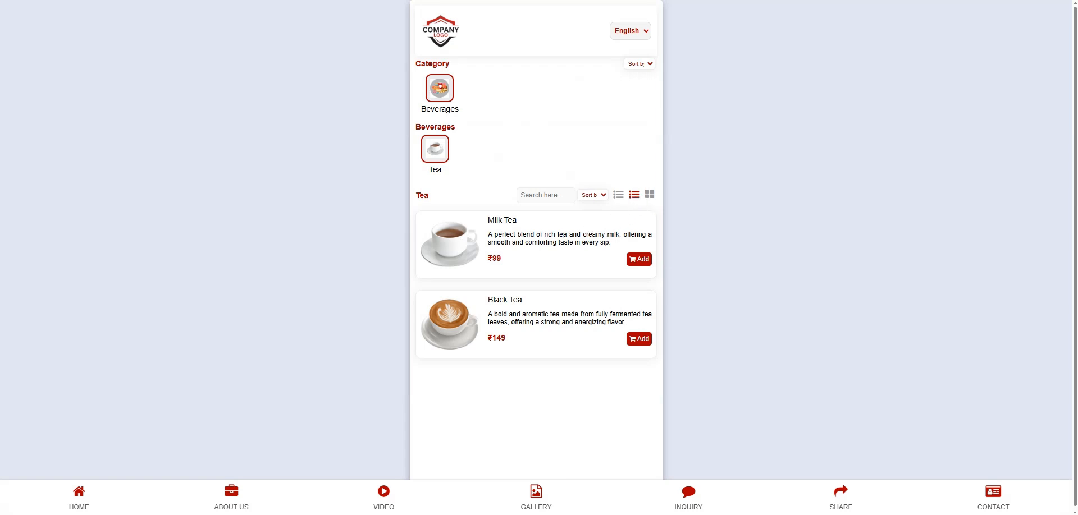
{"action": "left_click", "coordinate": [236, 0]}
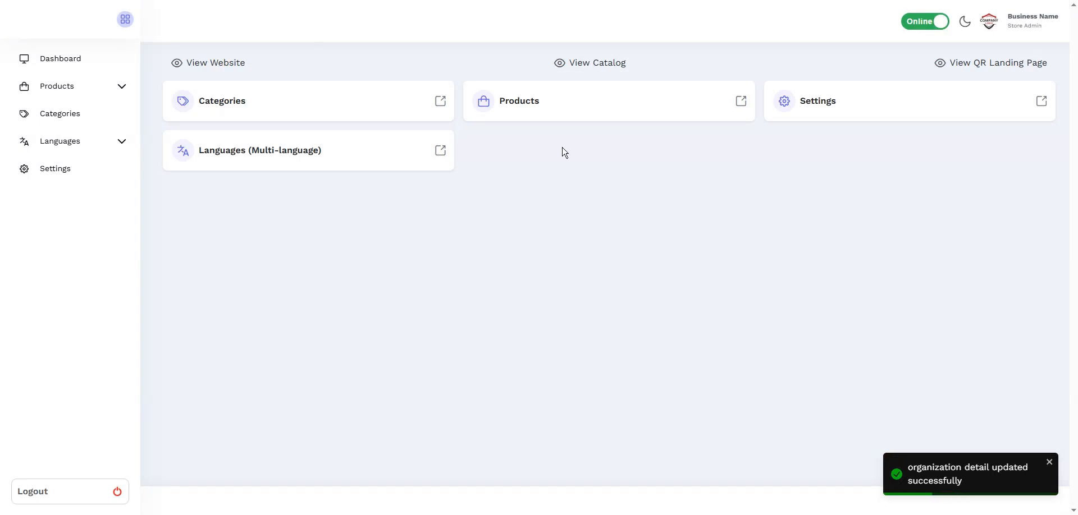
- Open the settings and review the choices for the default product view without changing it
{"action": "left_click", "coordinate": [862, 108]}
{"action": "scroll", "coordinate": [498, 348], "scroll_direction": "down", "scroll_amount": 1}
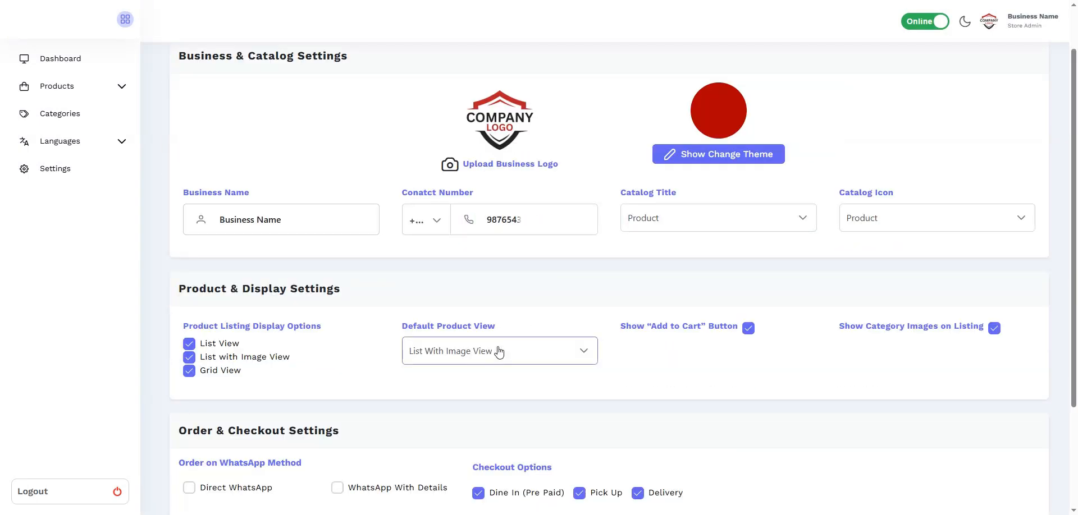
{"action": "left_click", "coordinate": [478, 360]}
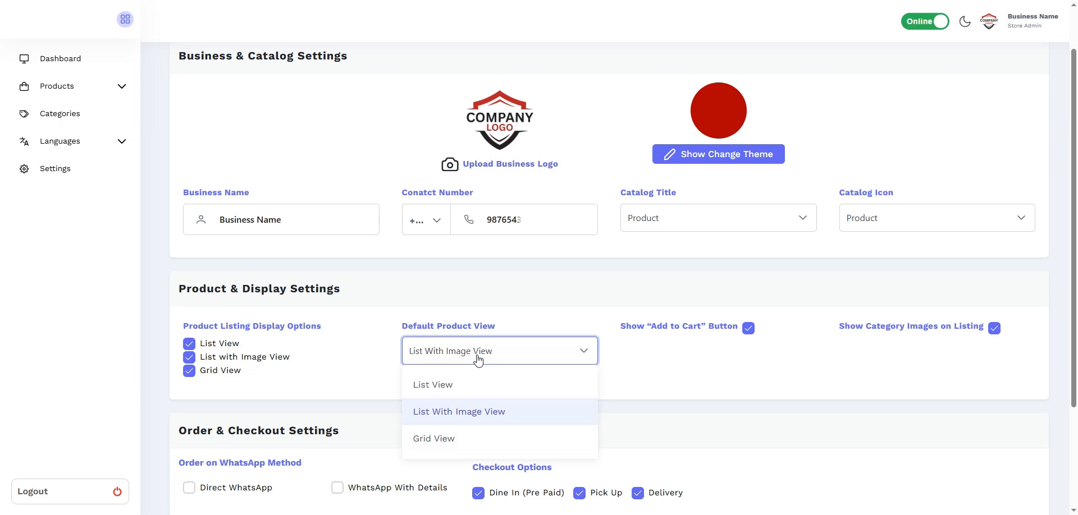
{"action": "left_click", "coordinate": [671, 362]}
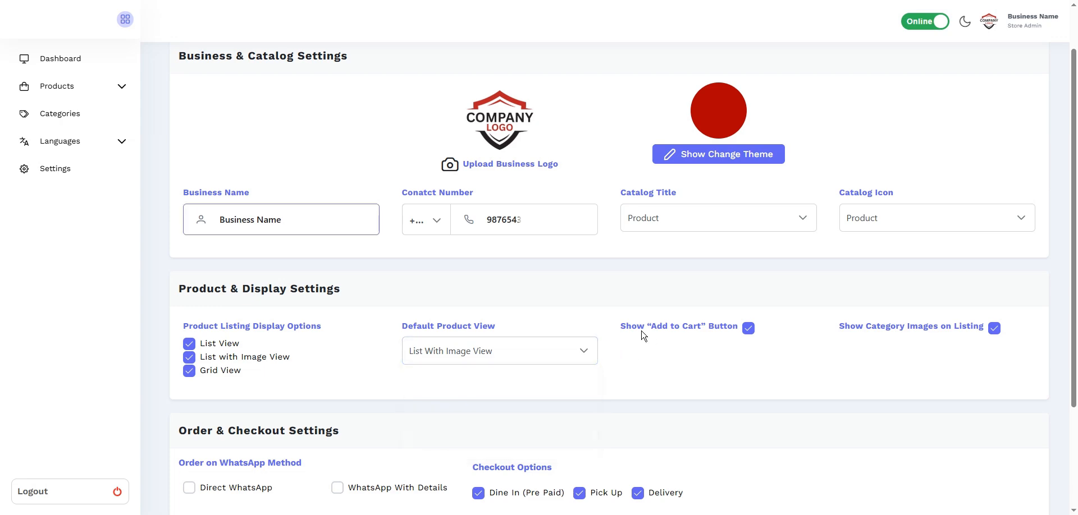
- Turn off the "Add to Cart" button option, update the profile and check the product listing in the refreshed public catalog
{"action": "scroll", "coordinate": [642, 334], "scroll_direction": "down", "scroll_amount": 1}
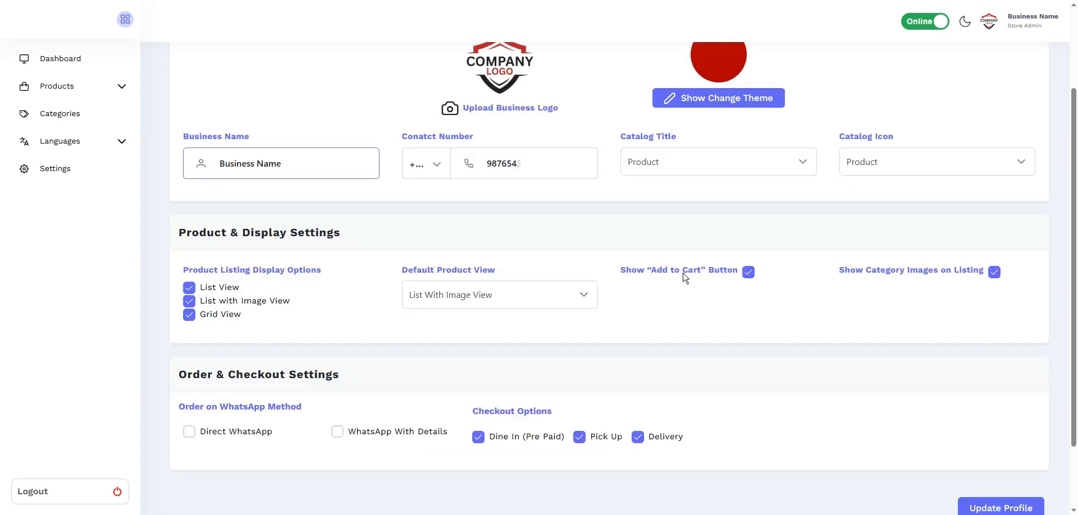
{"action": "left_click", "coordinate": [749, 277]}
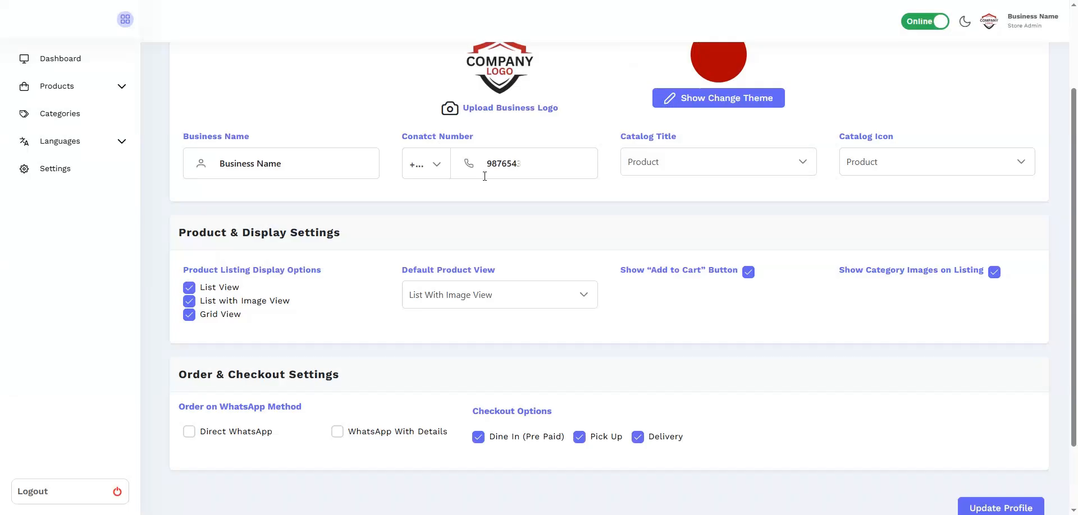
{"action": "left_click", "coordinate": [748, 273]}
{"action": "scroll", "coordinate": [1040, 492], "scroll_direction": "down", "scroll_amount": 1}
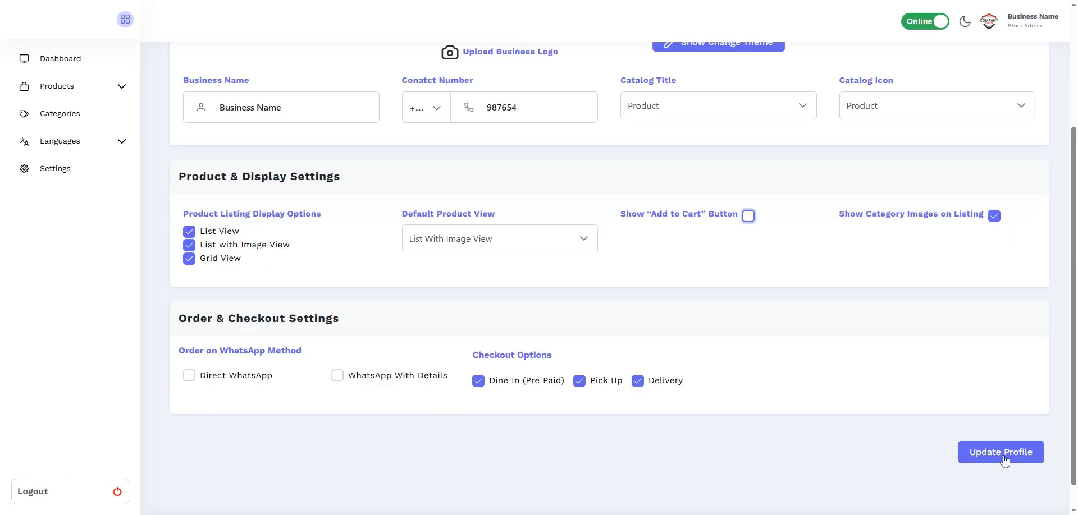
{"action": "left_click", "coordinate": [1003, 458]}
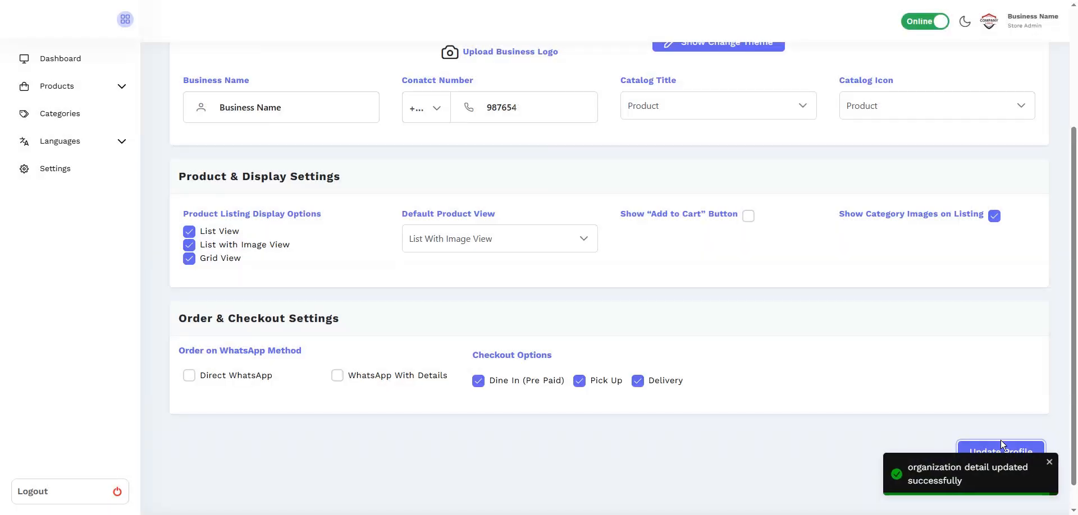
{"action": "scroll", "coordinate": [672, 385], "scroll_direction": "up", "scroll_amount": 1}
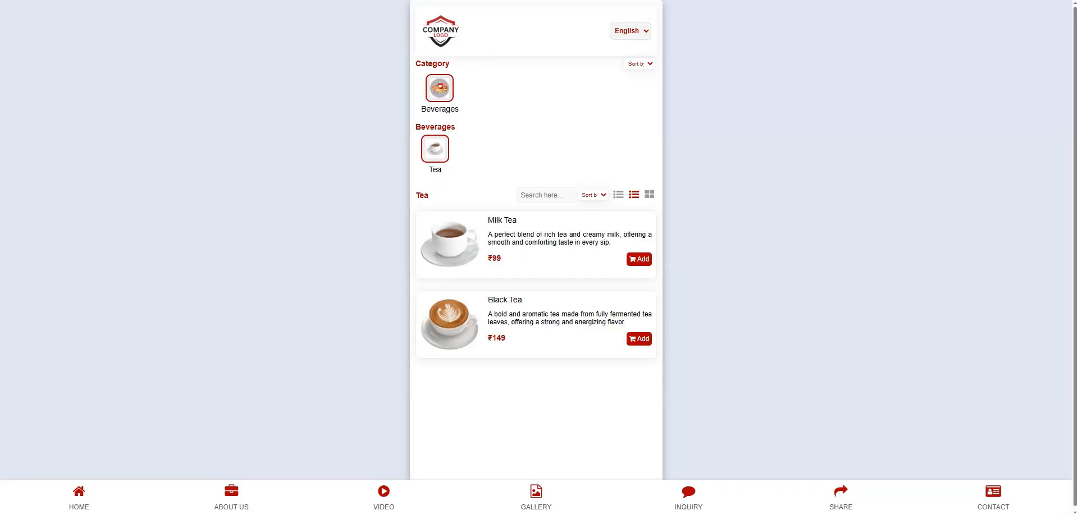
{"action": "key", "text": "F5"}
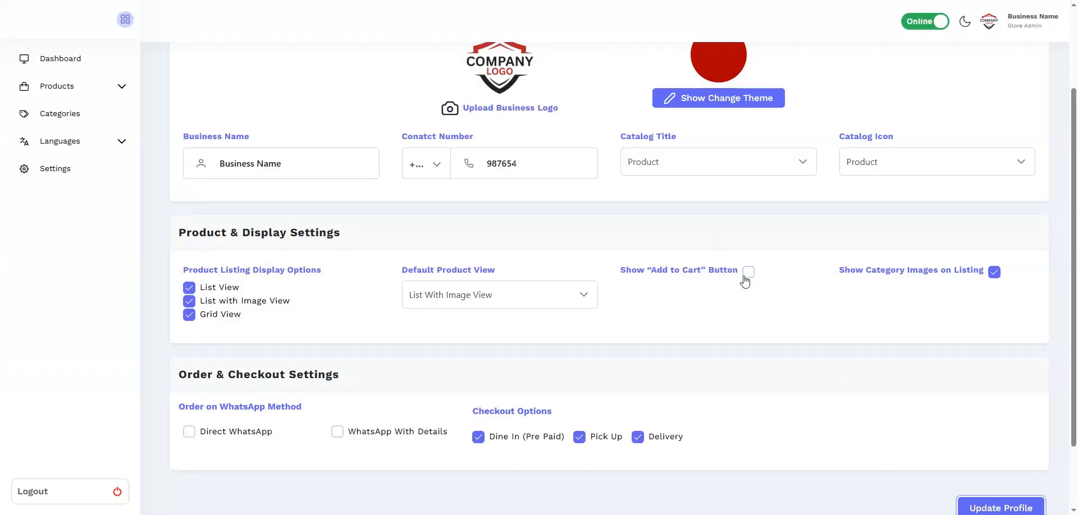
- Turn the "Add to Cart" button option back on, update the profile and refresh the public catalog
{"action": "left_click", "coordinate": [749, 277]}
{"action": "scroll", "coordinate": [876, 438], "scroll_direction": "down", "scroll_amount": 1}
{"action": "left_click", "coordinate": [1024, 460]}
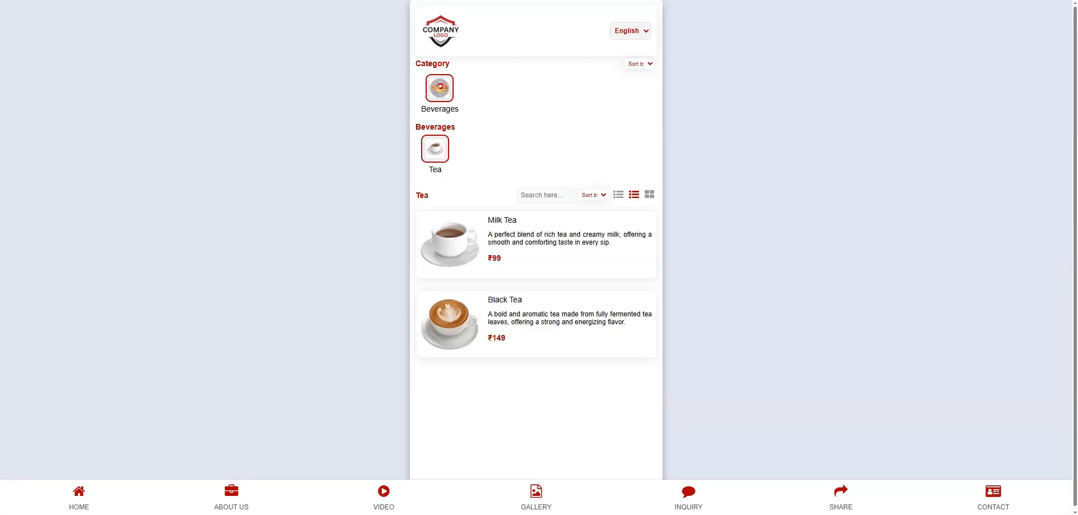
{"action": "key", "text": "F5"}
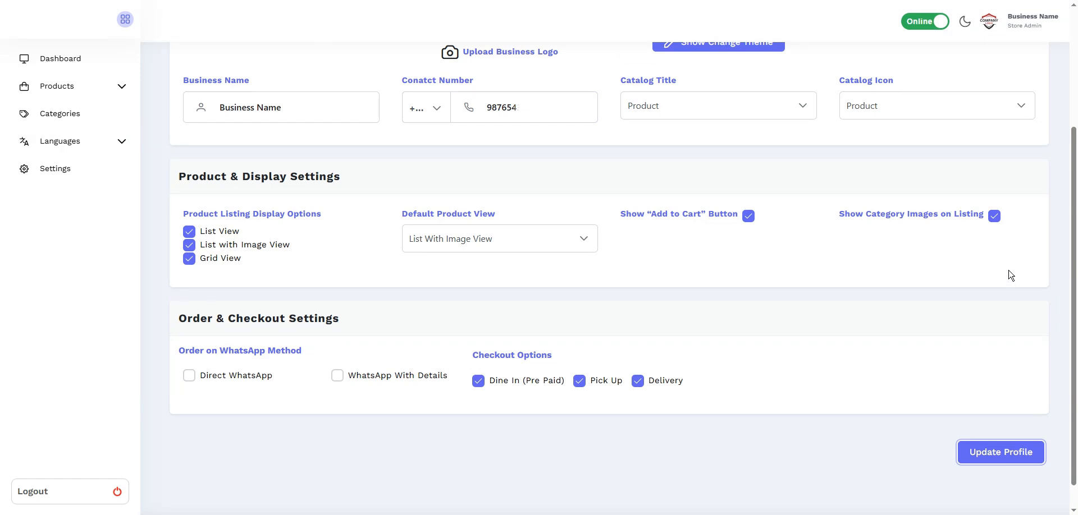
- Turn off category images on the listing, update the profile and refresh the public catalog to check it
{"action": "left_click", "coordinate": [994, 216]}
{"action": "left_click", "coordinate": [1002, 458]}
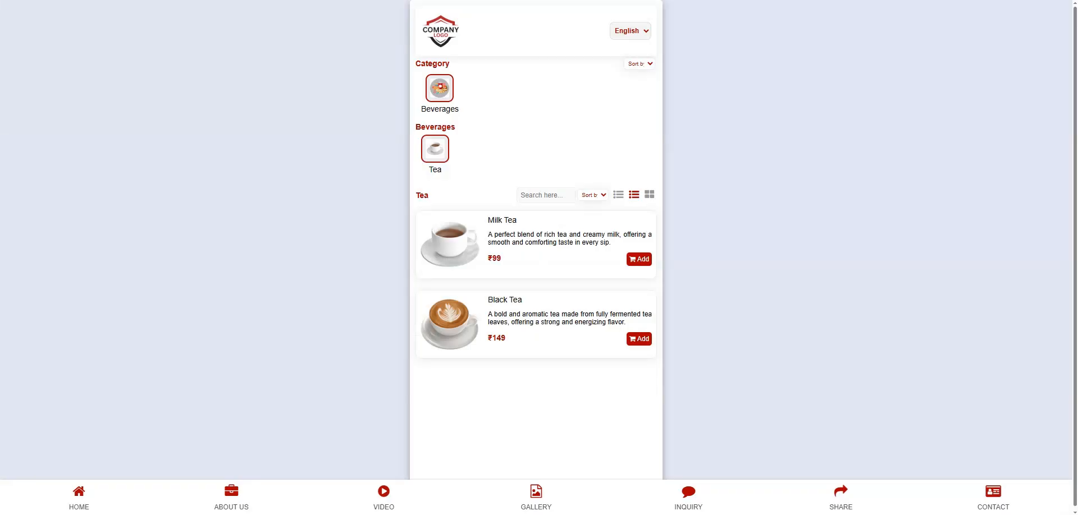
{"action": "key", "text": "F5"}
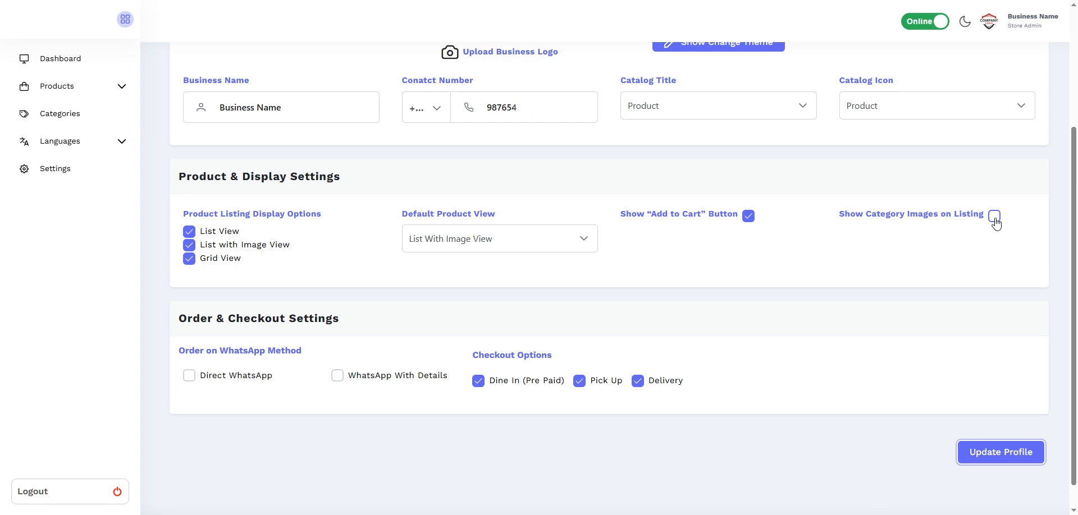
- Turn category images on the listing back on and update the profile
{"action": "left_click", "coordinate": [994, 217]}
{"action": "left_click", "coordinate": [1011, 462]}
- Enable Direct WhatsApp as the order on WhatsApp method and update the profile
{"action": "scroll", "coordinate": [432, 468], "scroll_direction": "up", "scroll_amount": 1}
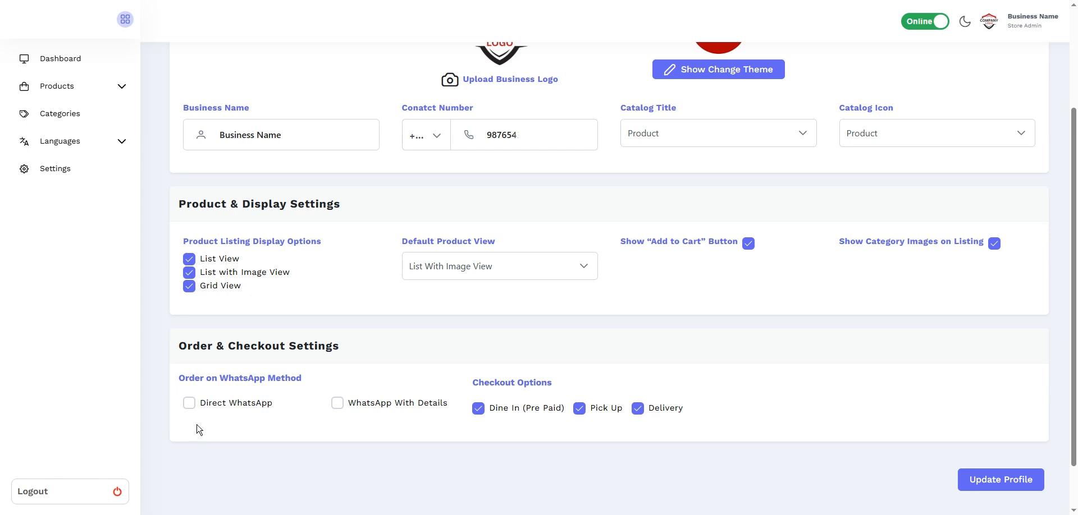
{"action": "left_click", "coordinate": [190, 403]}
{"action": "left_click", "coordinate": [1023, 496]}
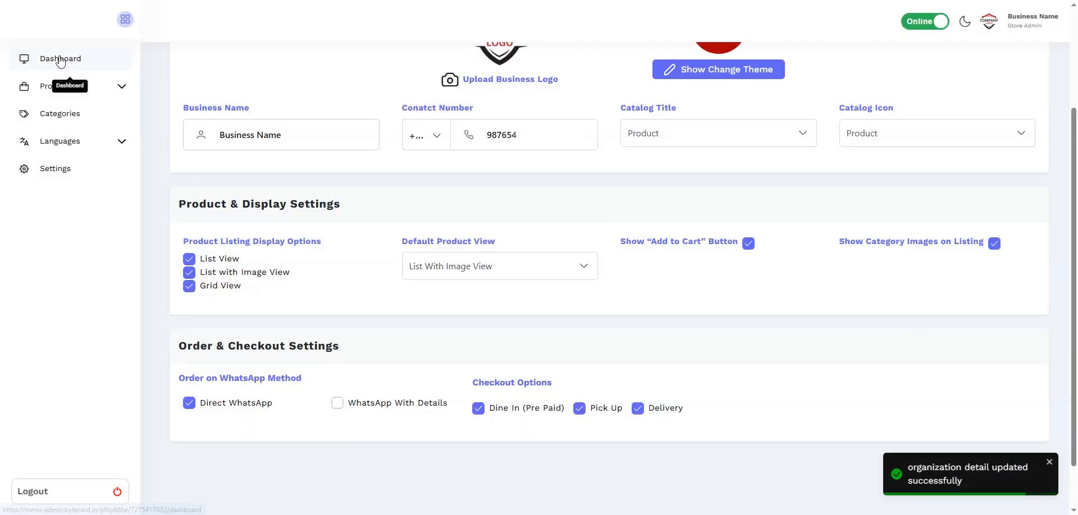
- Open the public catalog from the dashboard, add one Milk Tea and view the cart
{"action": "left_click", "coordinate": [60, 59]}
{"action": "left_click", "coordinate": [608, 64]}
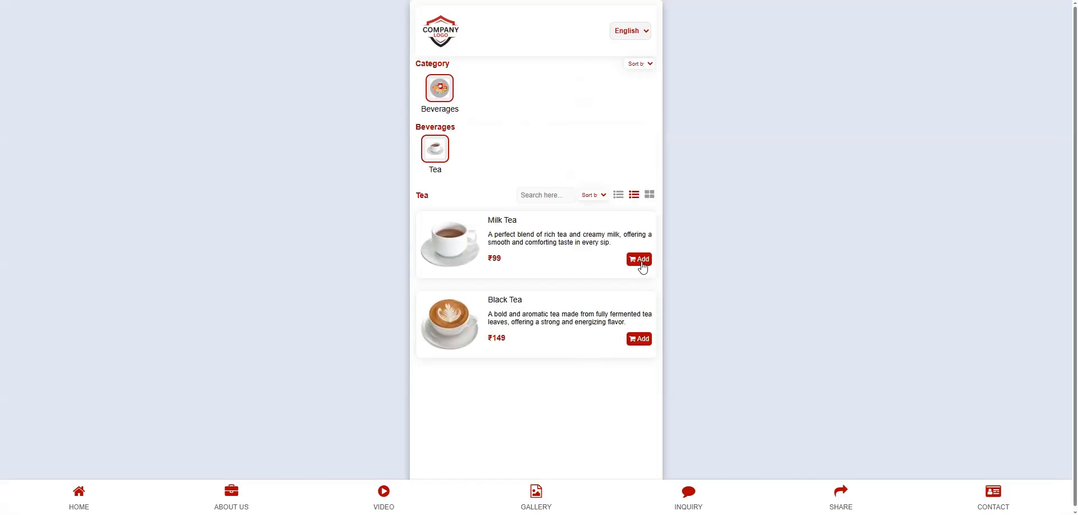
{"action": "left_click", "coordinate": [640, 260]}
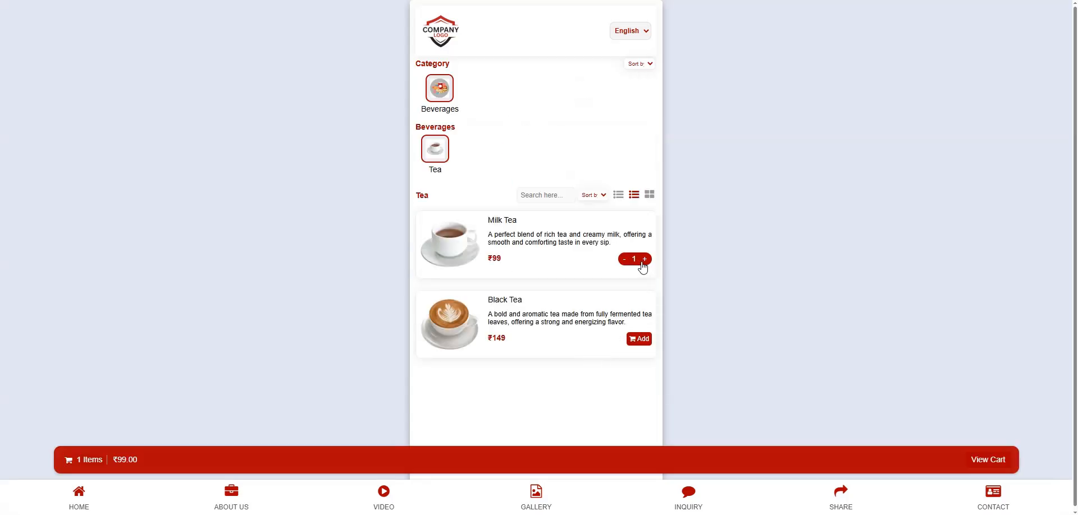
{"action": "left_click", "coordinate": [989, 460]}
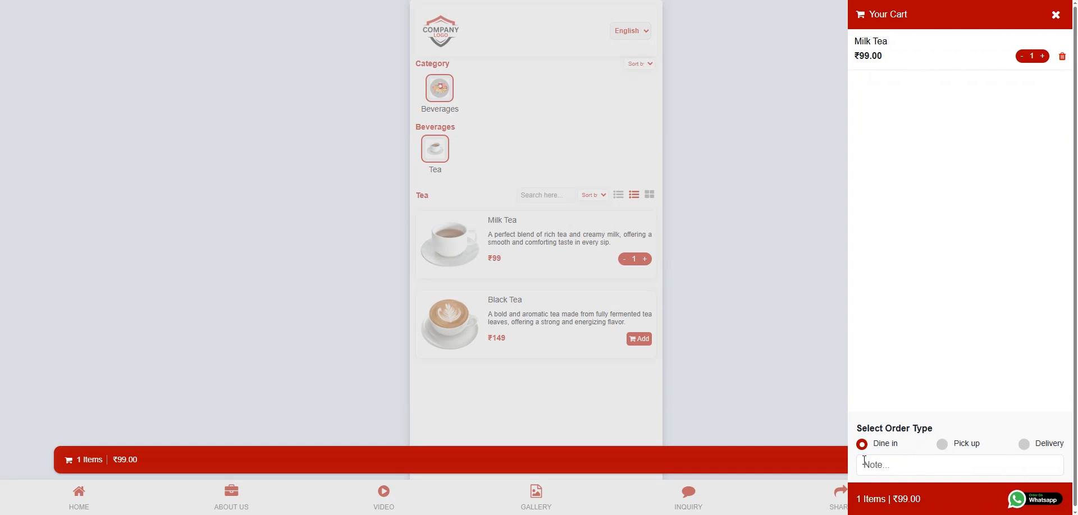
- Try the Pick up, Delivery and Dine in order types in the cart, and remove Milk Tea from it
{"action": "left_click", "coordinate": [945, 448]}
{"action": "left_click", "coordinate": [1024, 447]}
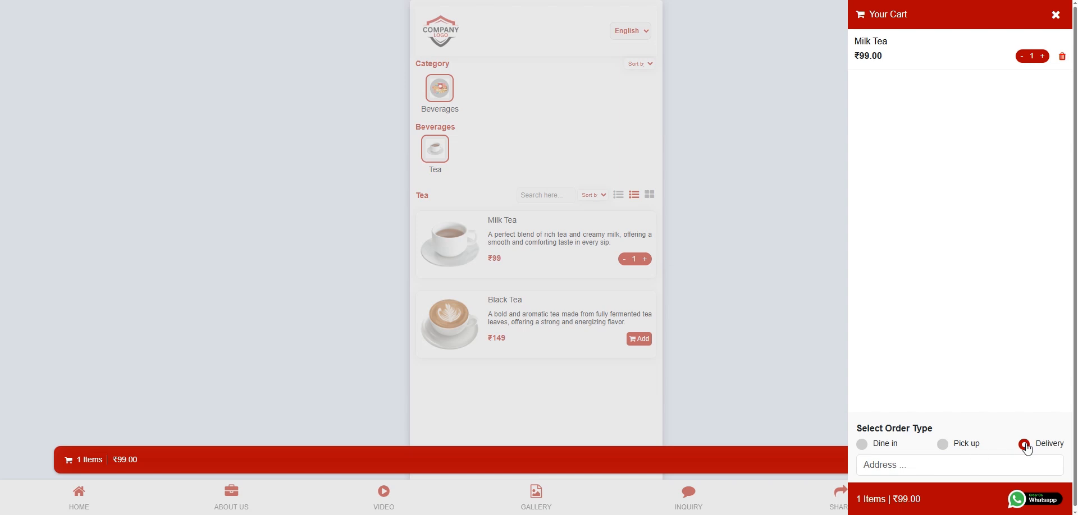
{"action": "left_click", "coordinate": [943, 445]}
{"action": "left_click", "coordinate": [862, 445]}
{"action": "left_click", "coordinate": [1062, 59]}
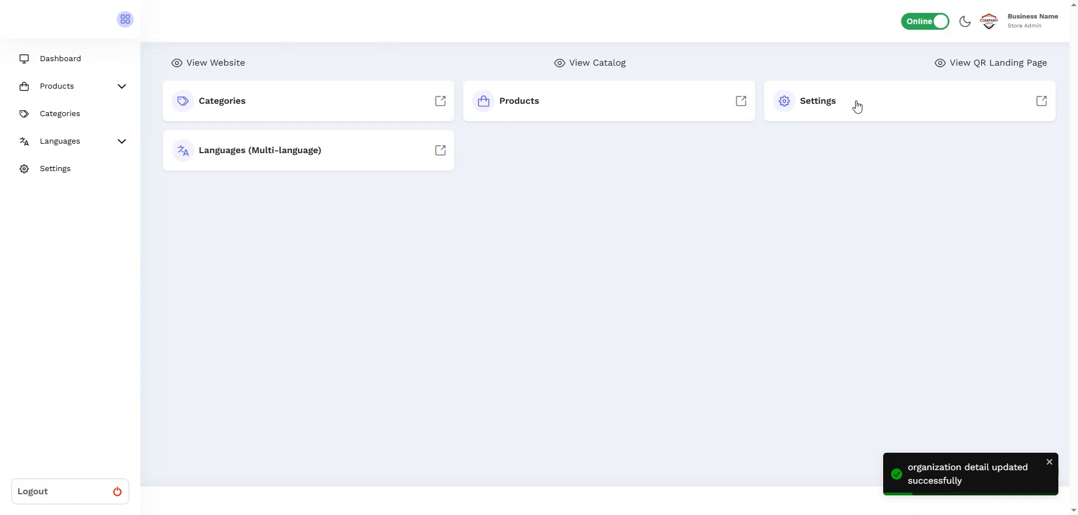
- Set the order on WhatsApp method to WhatsApp With Details in the settings and update the profile
{"action": "left_click", "coordinate": [854, 106]}
{"action": "scroll", "coordinate": [584, 311], "scroll_direction": "down", "scroll_amount": 3}
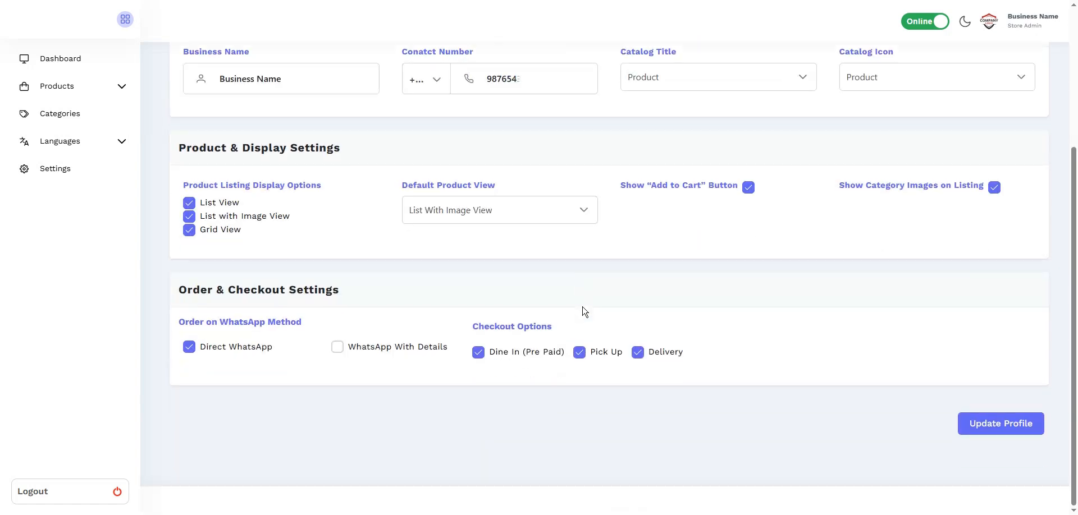
{"action": "left_click", "coordinate": [337, 349]}
{"action": "left_click", "coordinate": [1025, 429]}
{"action": "scroll", "coordinate": [719, 401], "scroll_direction": "up", "scroll_amount": 3}
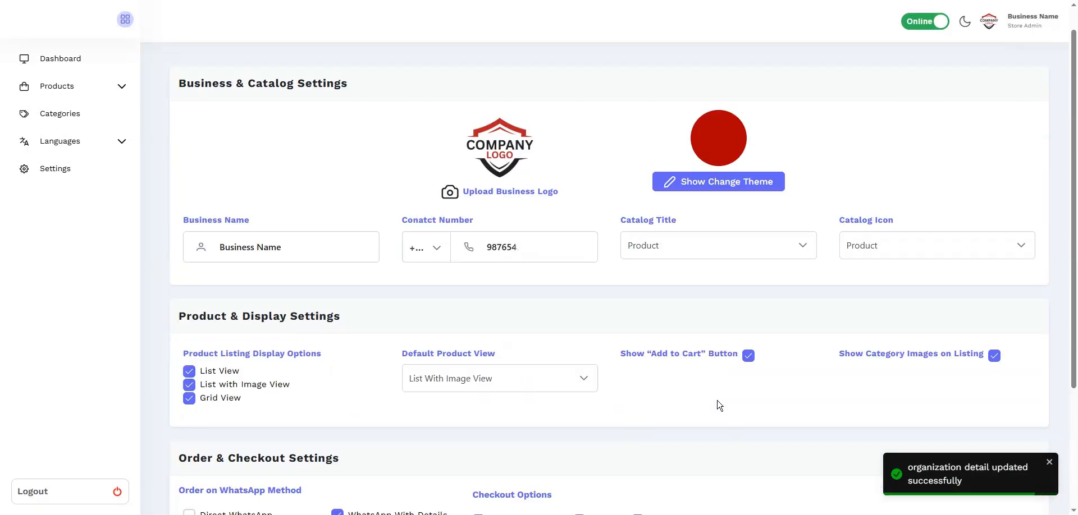
- Open the public catalog from the dashboard, add one Milk Tea and open the cart to check the WhatsApp With Details ordering
{"action": "left_click", "coordinate": [83, 70]}
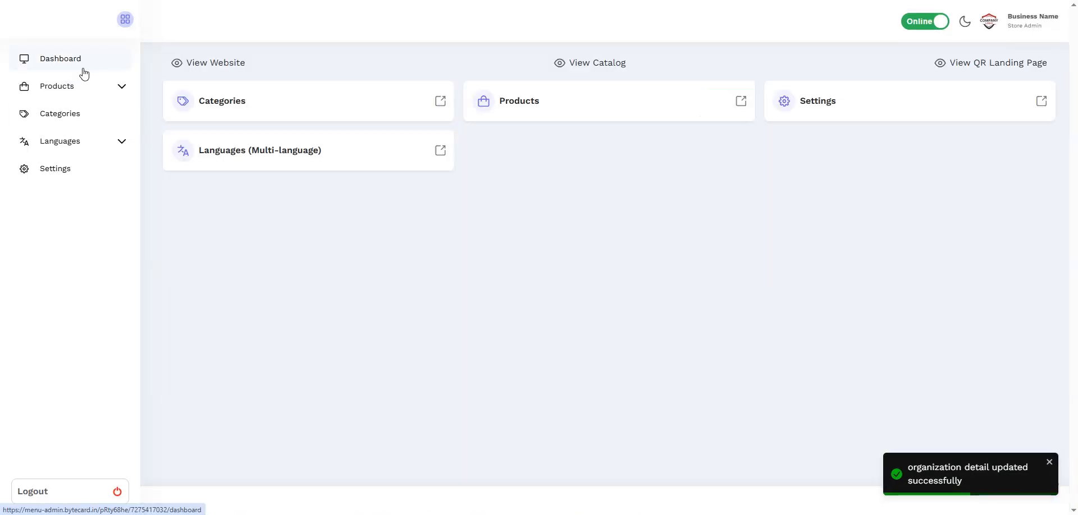
{"action": "left_click", "coordinate": [548, 113]}
{"action": "left_click", "coordinate": [228, 67]}
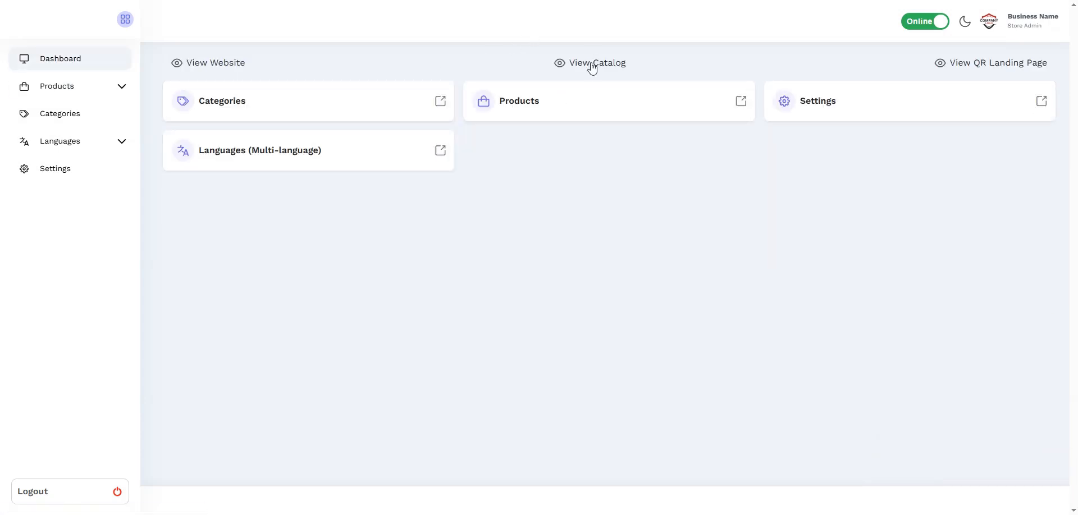
{"action": "left_click", "coordinate": [592, 66]}
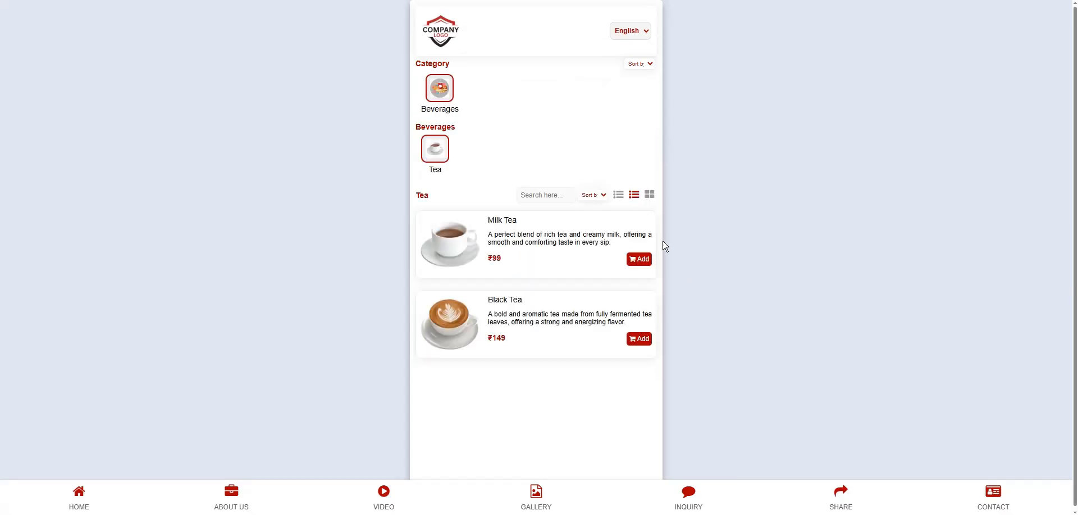
{"action": "left_click", "coordinate": [634, 259]}
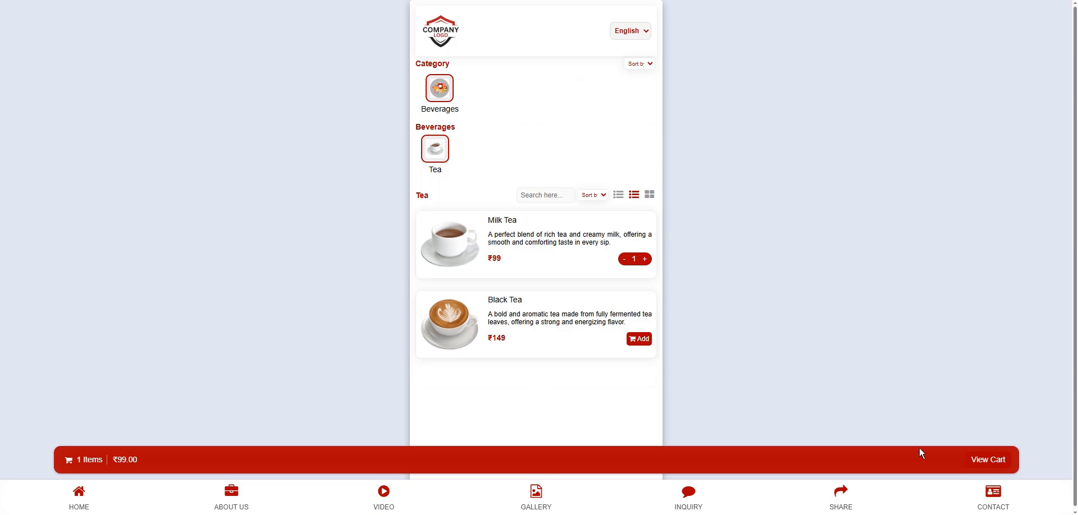
{"action": "left_click", "coordinate": [993, 465]}
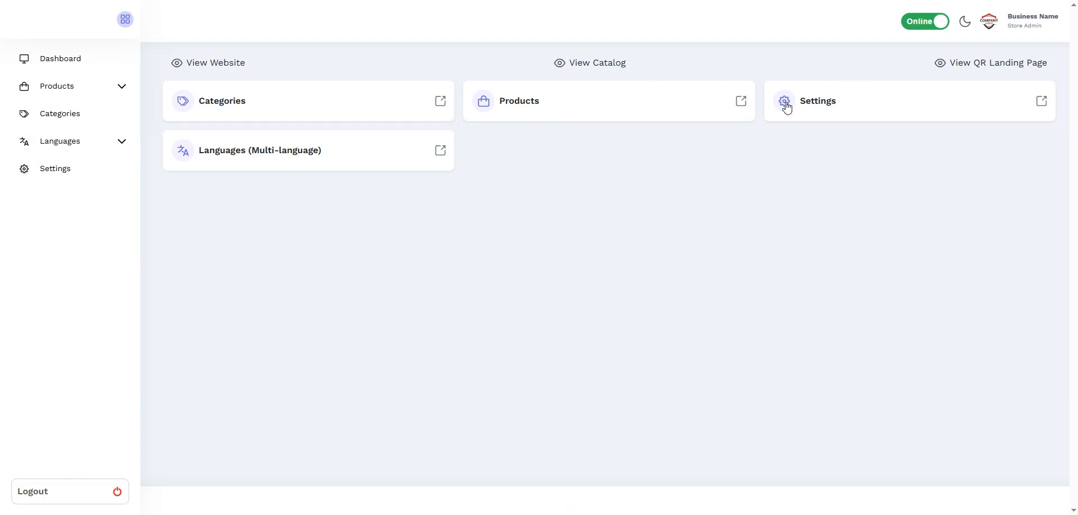
- Switch the order on WhatsApp method back to Direct WhatsApp in the settings
{"action": "left_click", "coordinate": [831, 108]}
{"action": "scroll", "coordinate": [408, 343], "scroll_direction": "down", "scroll_amount": 4}
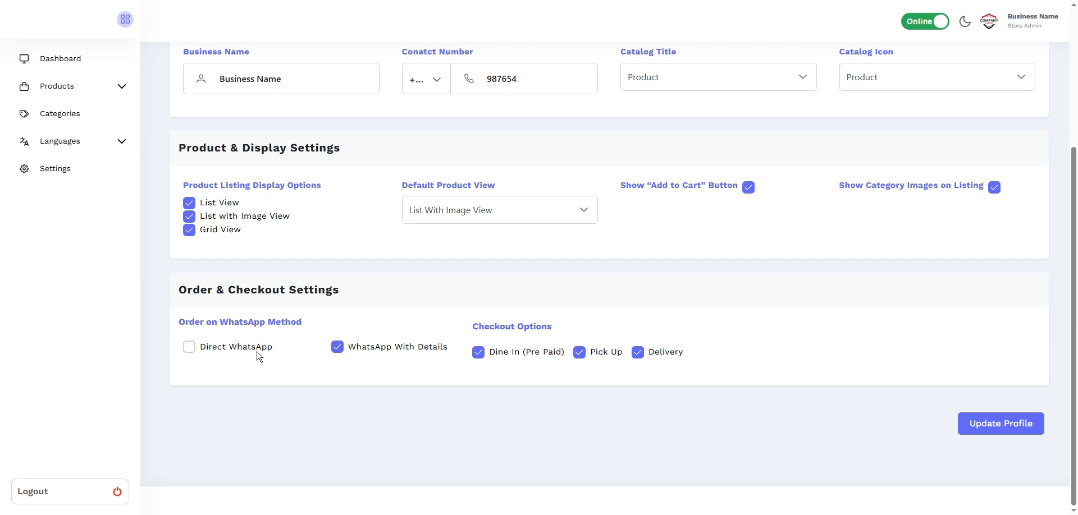
{"action": "left_click", "coordinate": [188, 349]}
{"action": "left_click", "coordinate": [337, 350]}
{"action": "left_click", "coordinate": [190, 349]}
- Toggle the Pick Up, Delivery and Dine In (Pre Paid) checkout options off and back on, and update the profile
{"action": "left_click", "coordinate": [579, 353]}
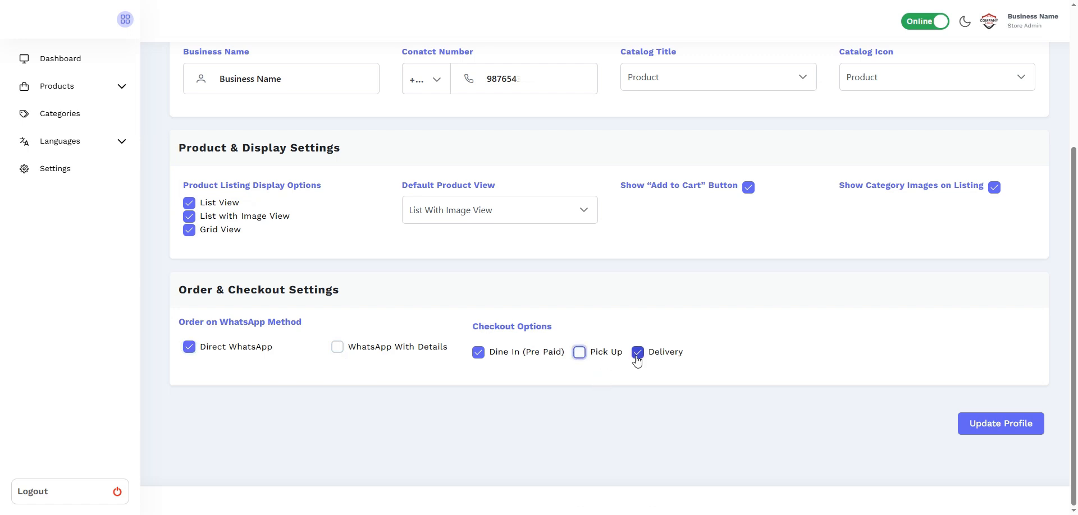
{"action": "left_click", "coordinate": [638, 355]}
{"action": "left_click", "coordinate": [477, 360]}
{"action": "left_click", "coordinate": [476, 354]}
{"action": "left_click", "coordinate": [576, 357]}
{"action": "left_click", "coordinate": [636, 355]}
{"action": "left_click", "coordinate": [993, 432]}
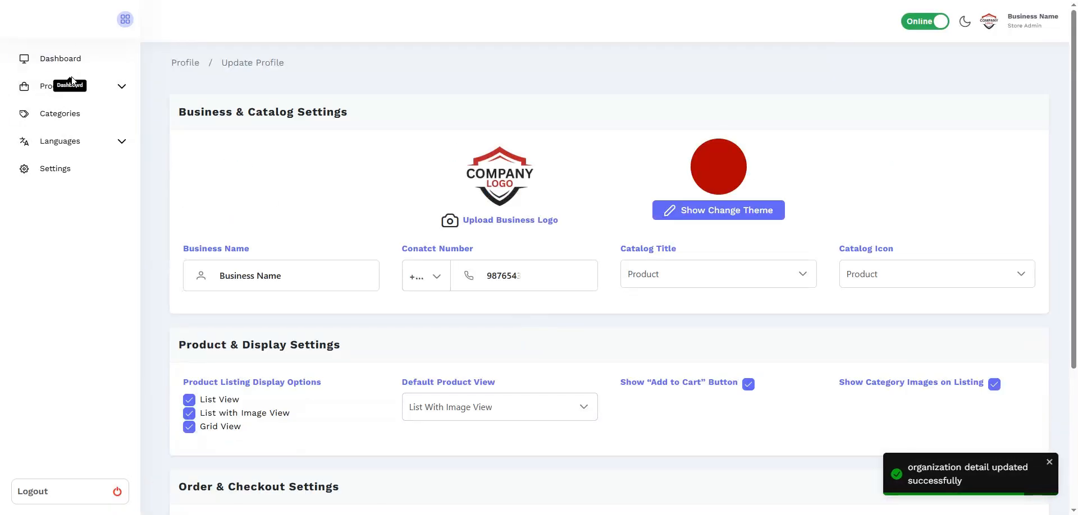
- Open the public catalog and check the Pick up and Delivery order types in the cart
{"action": "left_click", "coordinate": [63, 58]}
{"action": "left_click", "coordinate": [607, 65]}
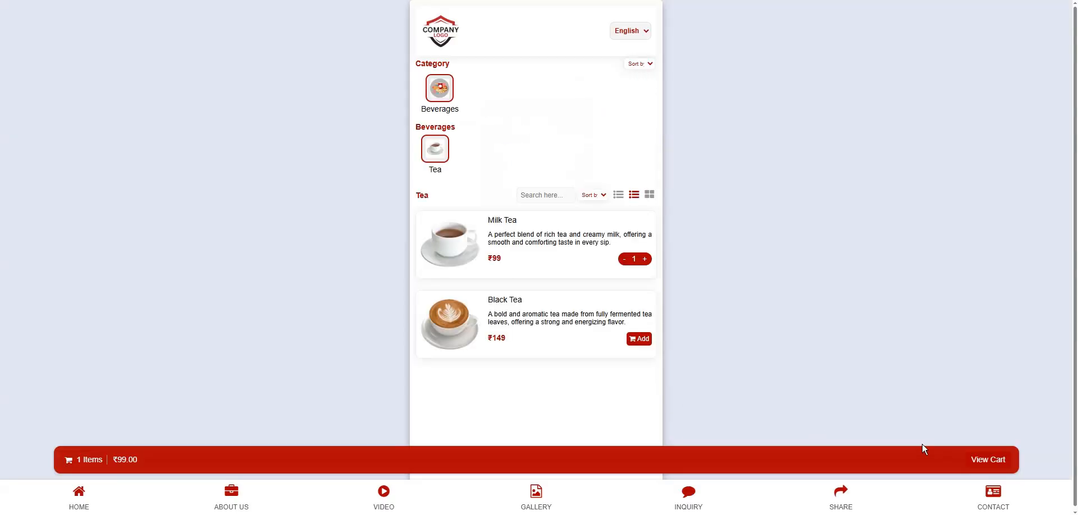
{"action": "left_click", "coordinate": [983, 462]}
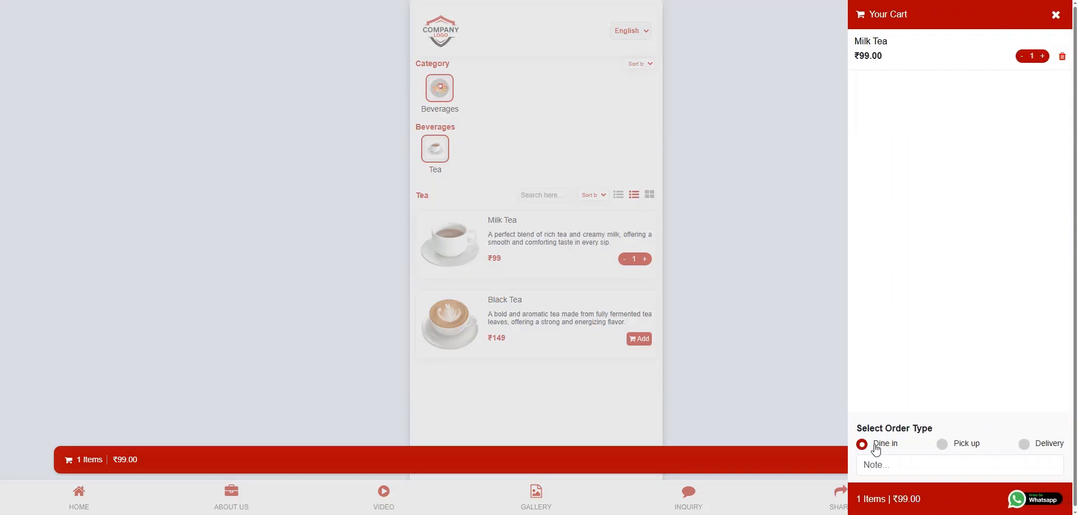
{"action": "left_click", "coordinate": [943, 445]}
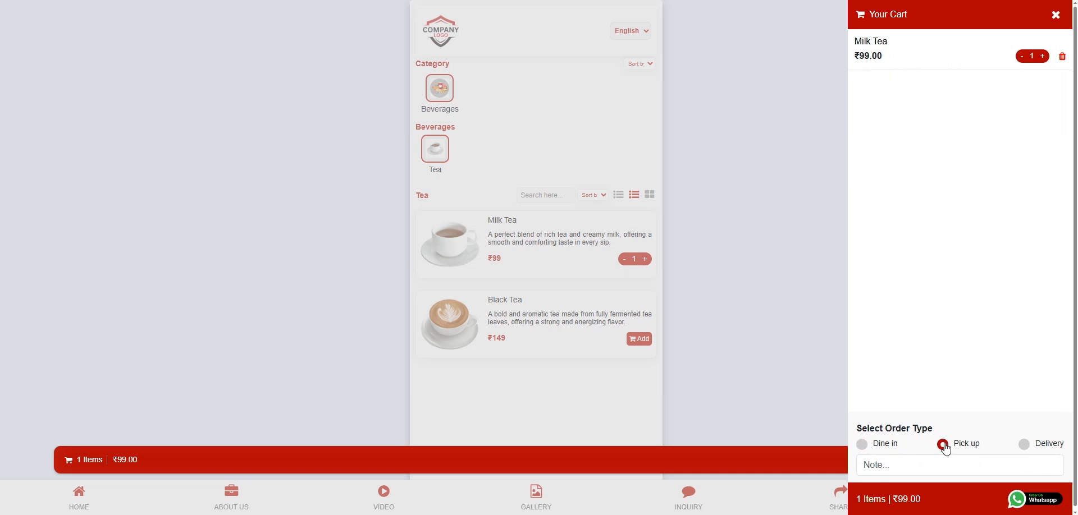
{"action": "left_click", "coordinate": [1025, 446]}
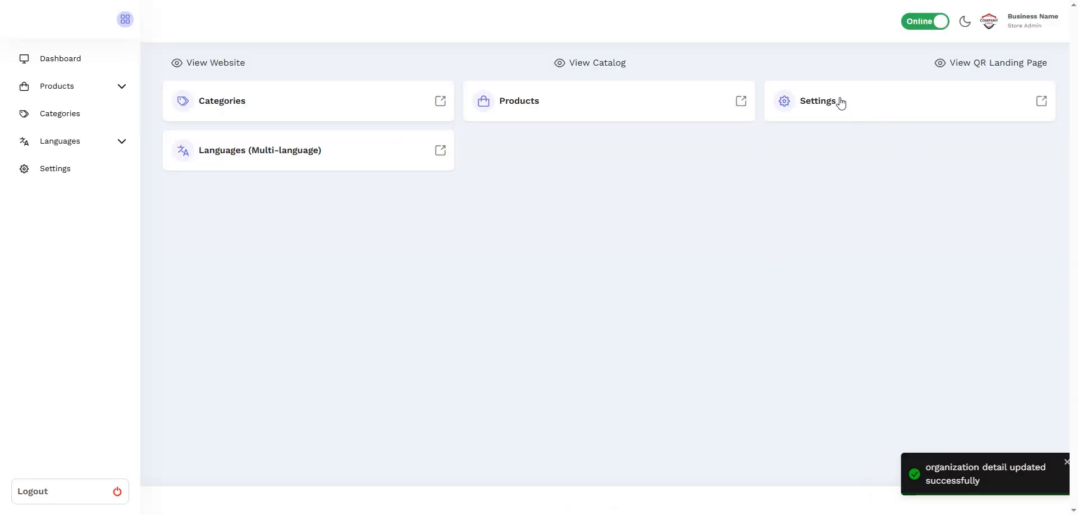
- Turn off the Dine In (Pre Paid) and Pick Up checkout options, update the profile and check the refreshed public cart
{"action": "left_click", "coordinate": [840, 102]}
{"action": "scroll", "coordinate": [734, 263], "scroll_direction": "down", "scroll_amount": 4}
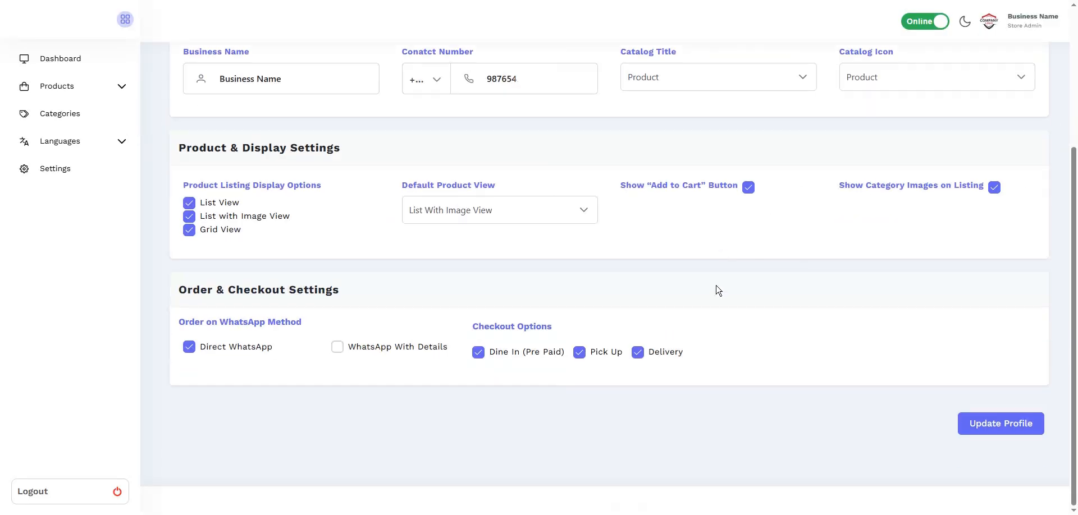
{"action": "left_click", "coordinate": [478, 357]}
{"action": "left_click", "coordinate": [579, 352]}
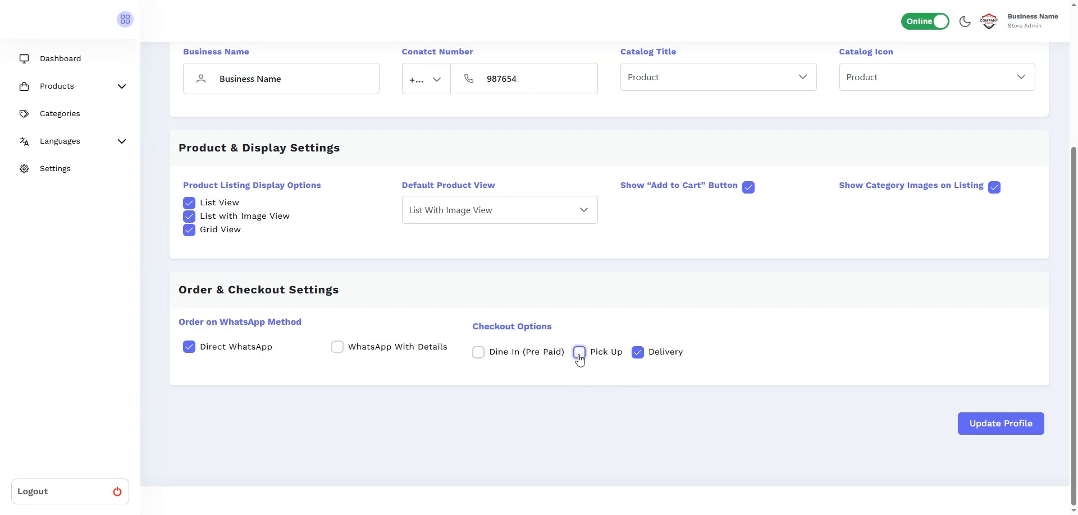
{"action": "left_click", "coordinate": [994, 432]}
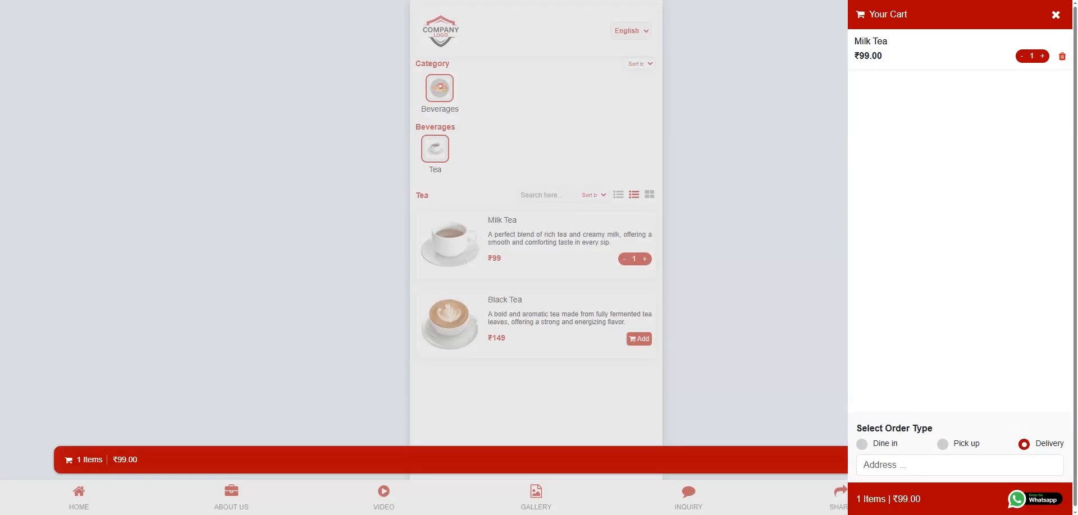
{"action": "key", "text": "F5"}
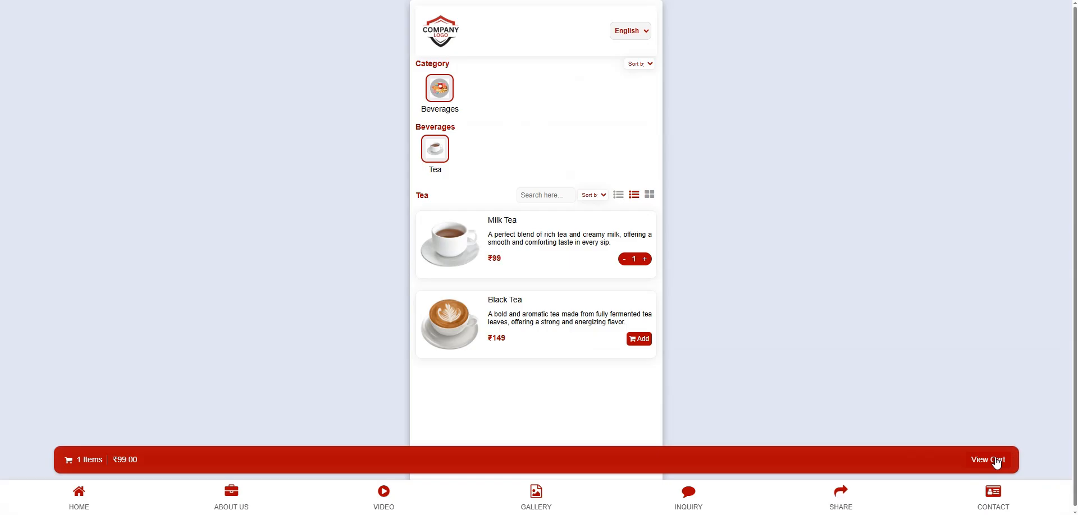
{"action": "left_click", "coordinate": [993, 458]}
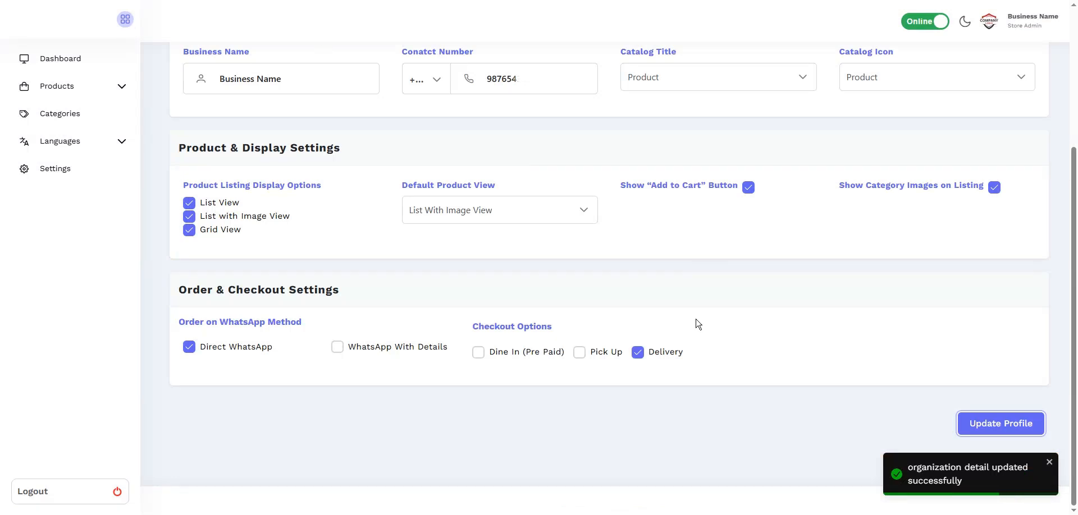
- Turn the Dine In (Pre Paid) and Pick Up checkout options back on and update the profile
{"action": "left_click", "coordinate": [478, 353]}
{"action": "left_click", "coordinate": [580, 355]}
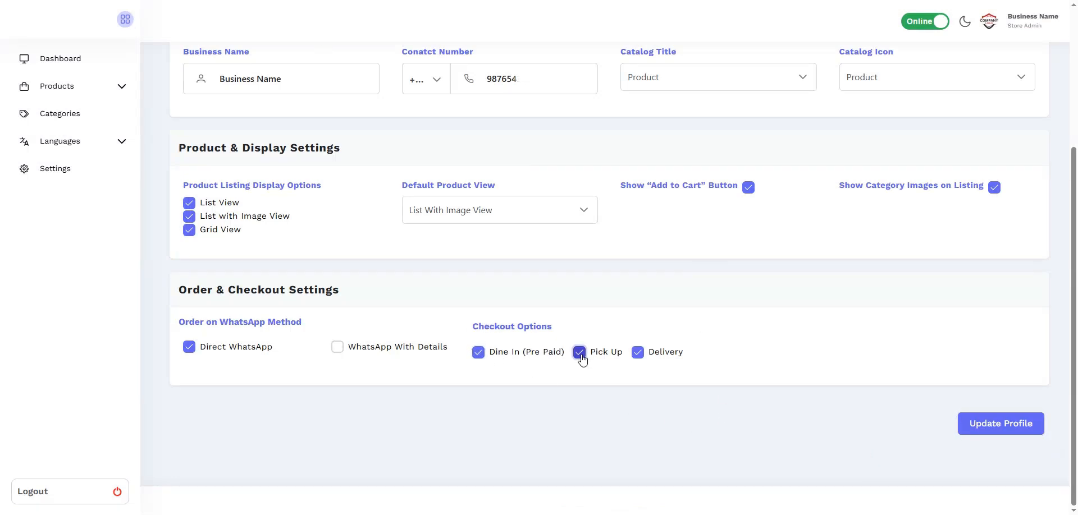
{"action": "left_click", "coordinate": [1002, 425]}
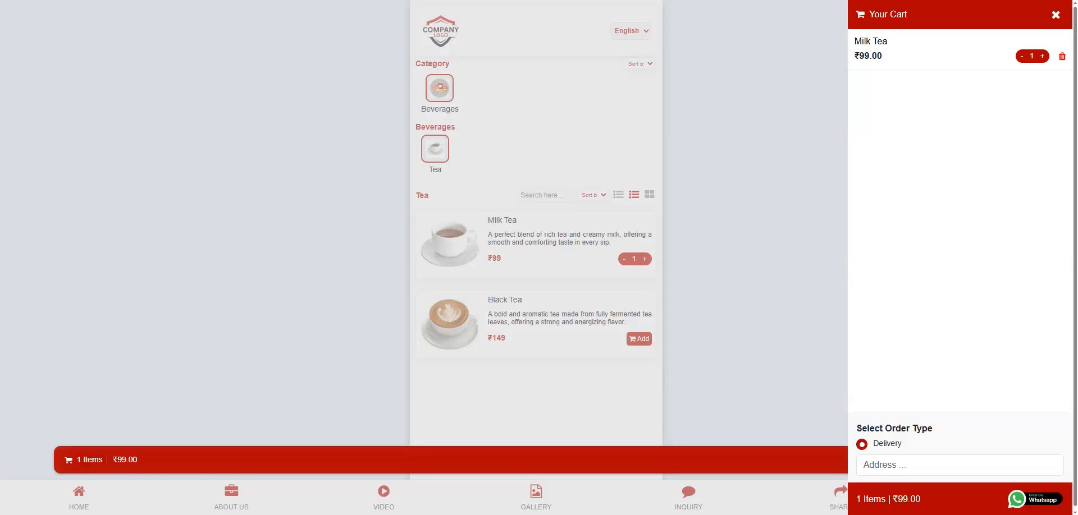
- Refresh the public catalog, try the Pick up, Delivery and Dine in order types in the cart, and close the cart
{"action": "key", "text": "F5"}
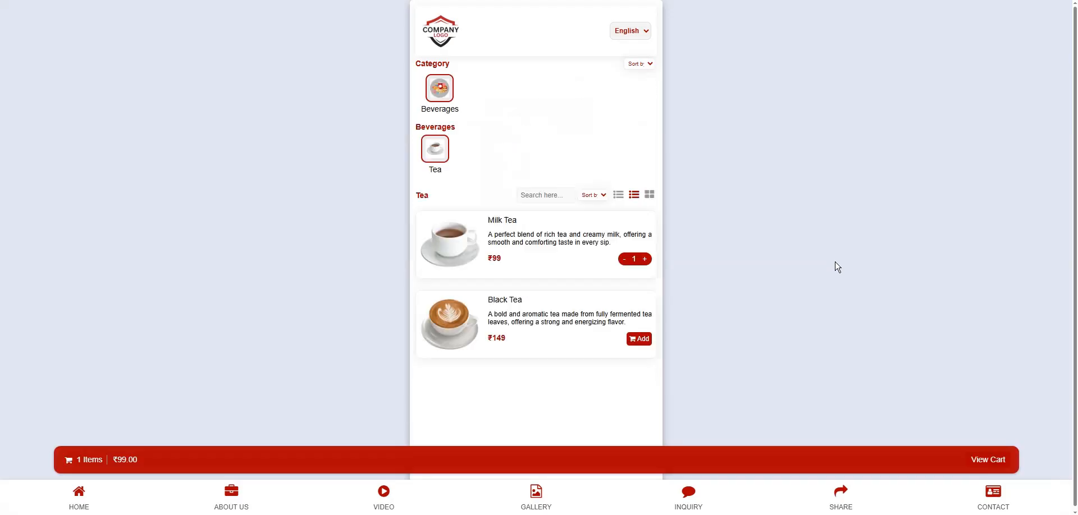
{"action": "left_click", "coordinate": [976, 460]}
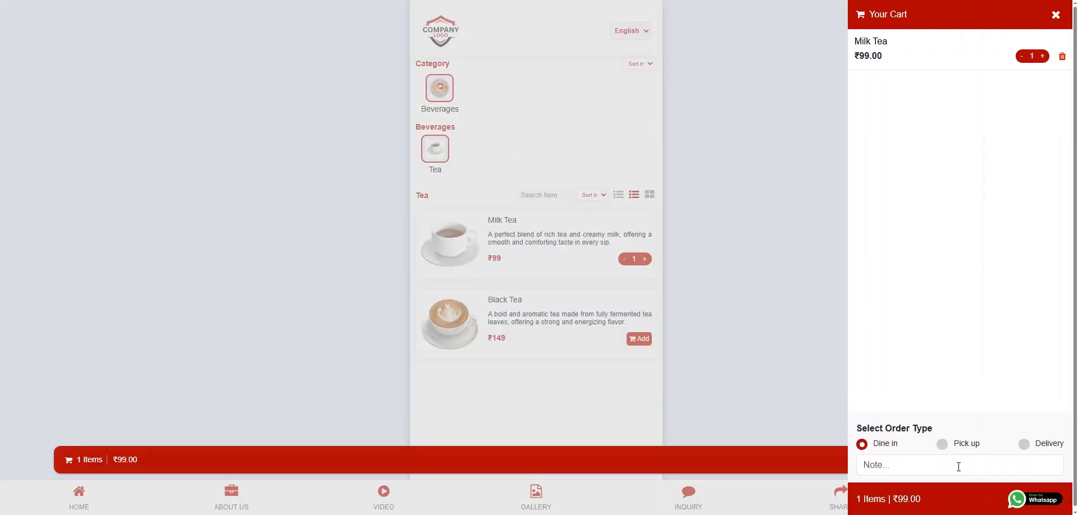
{"action": "left_click", "coordinate": [942, 445]}
{"action": "left_click", "coordinate": [1028, 447]}
{"action": "left_click", "coordinate": [862, 445]}
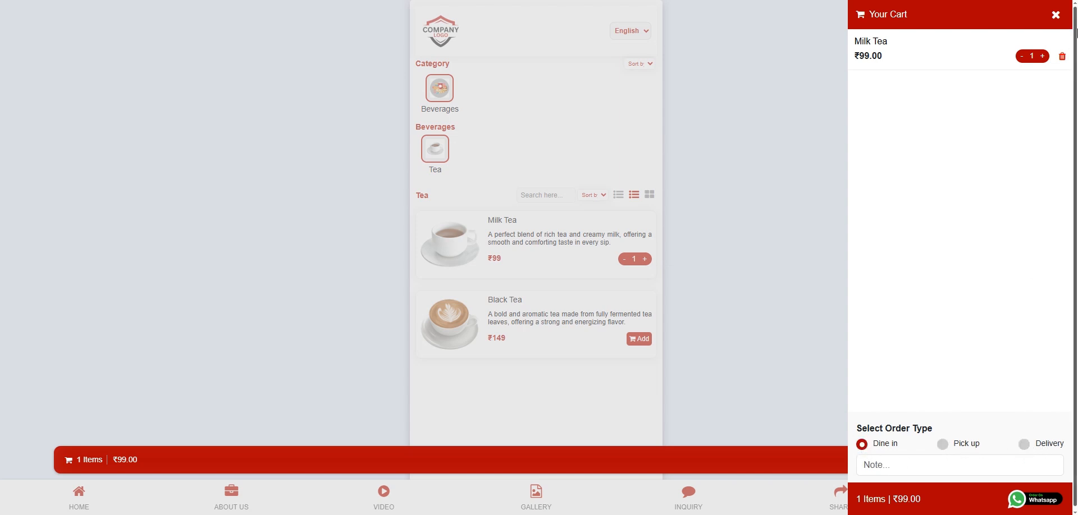
{"action": "left_click", "coordinate": [1058, 22]}
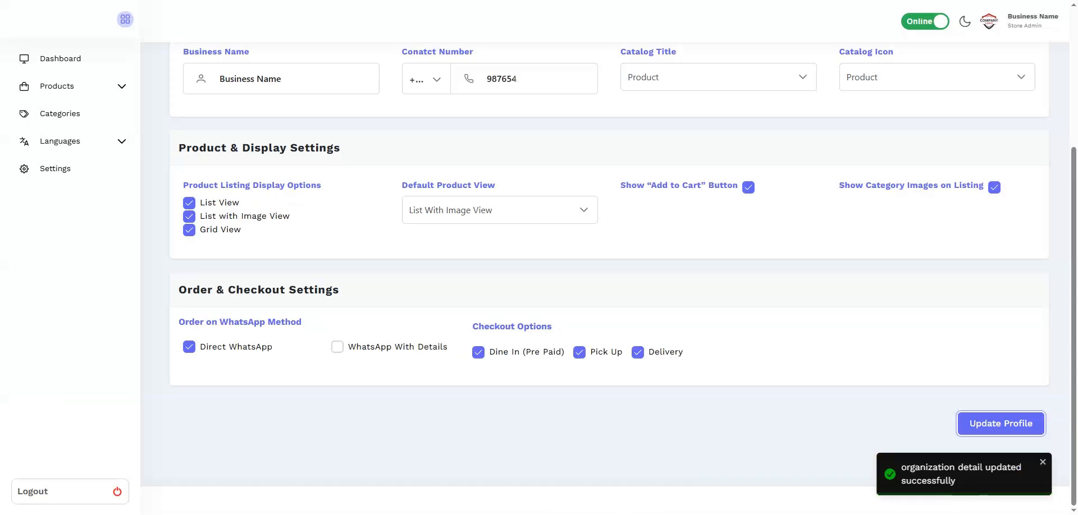
- Review the business, display and checkout settings, update the profile and return to the dashboard
{"action": "scroll", "coordinate": [705, 467], "scroll_direction": "up", "scroll_amount": 3}
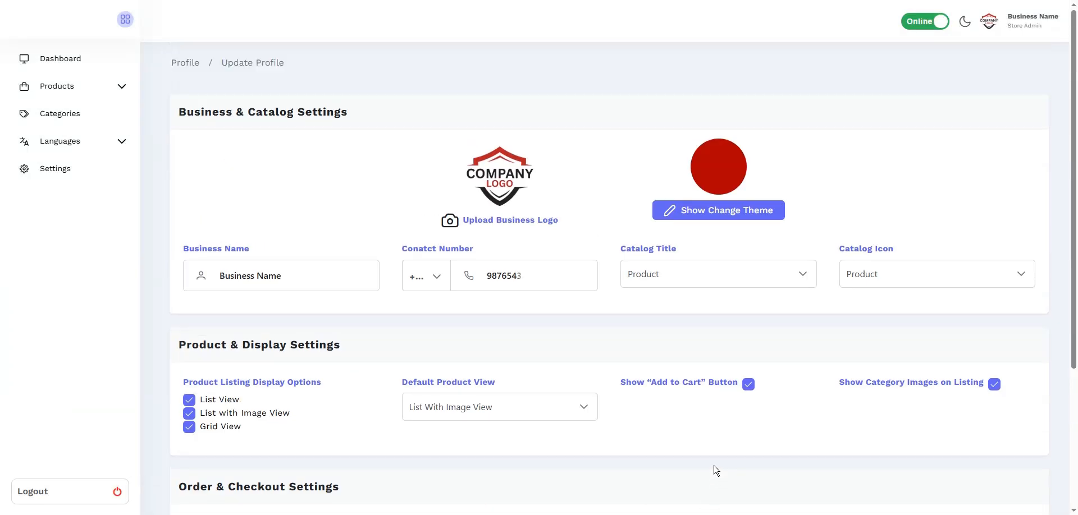
{"action": "scroll", "coordinate": [710, 454], "scroll_direction": "down", "scroll_amount": 4}
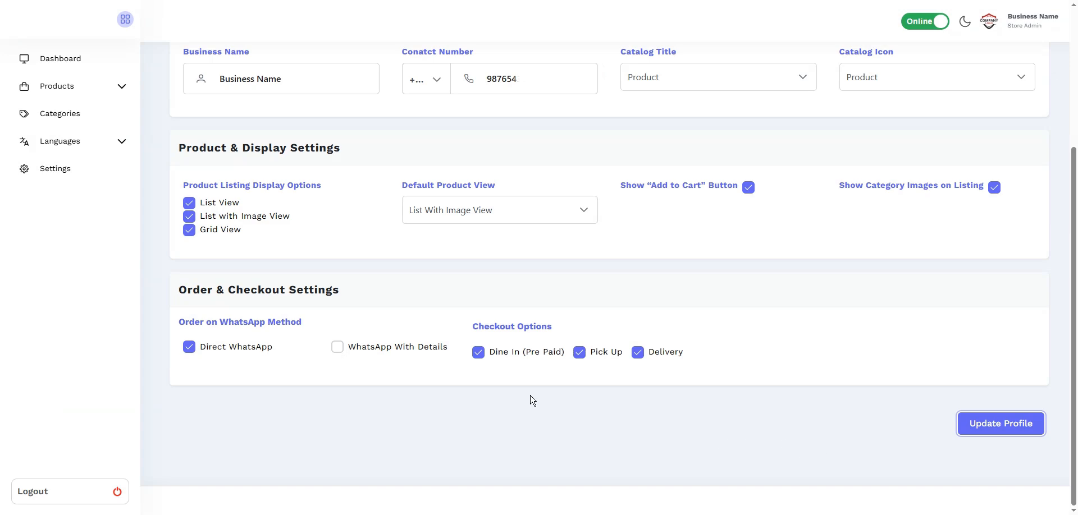
{"action": "scroll", "coordinate": [453, 350], "scroll_direction": "up", "scroll_amount": 2}
{"action": "scroll", "coordinate": [479, 370], "scroll_direction": "down", "scroll_amount": 2}
{"action": "left_click", "coordinate": [964, 427]}
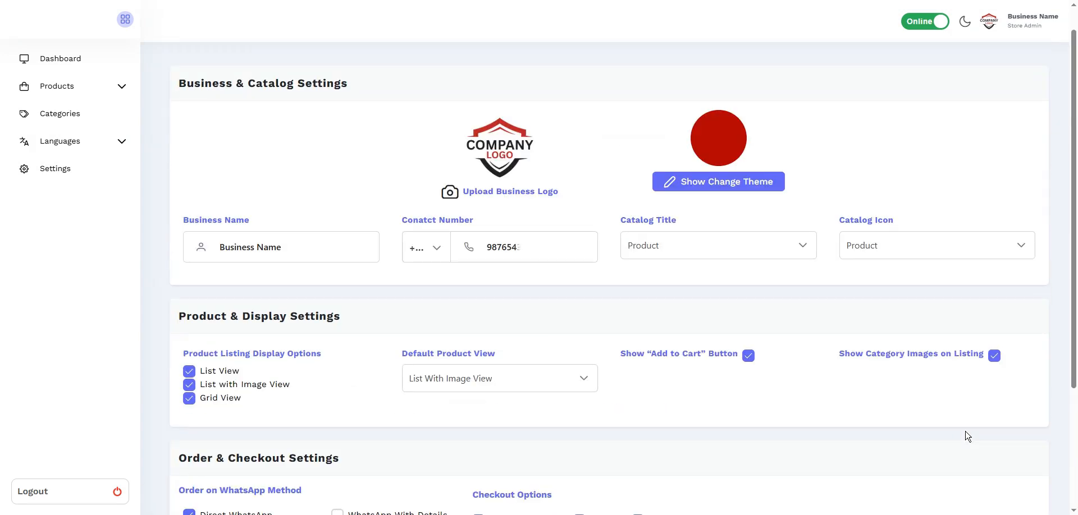
{"action": "left_click", "coordinate": [44, 58]}
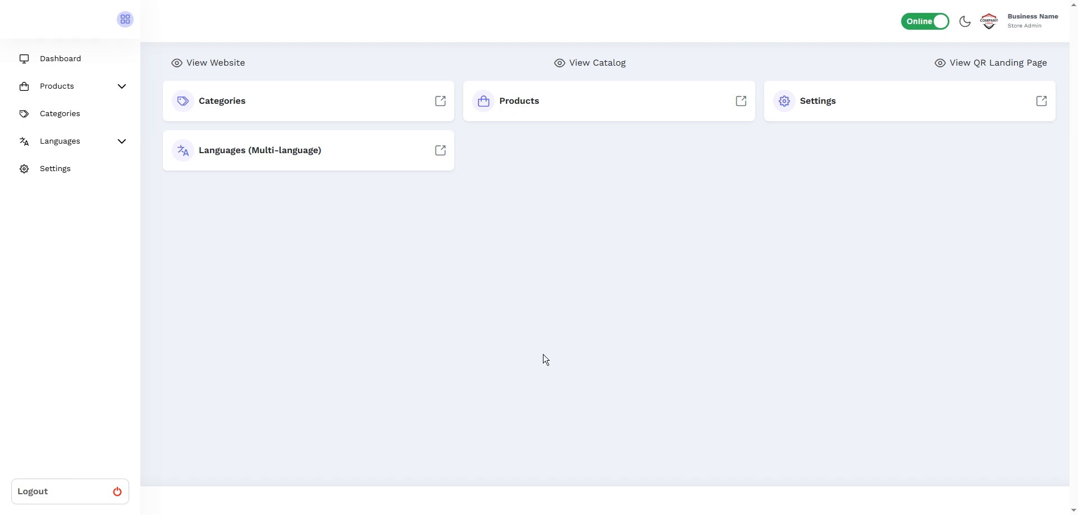
- Switch the store status to Offline and check the public catalog
{"action": "left_click", "coordinate": [931, 24]}
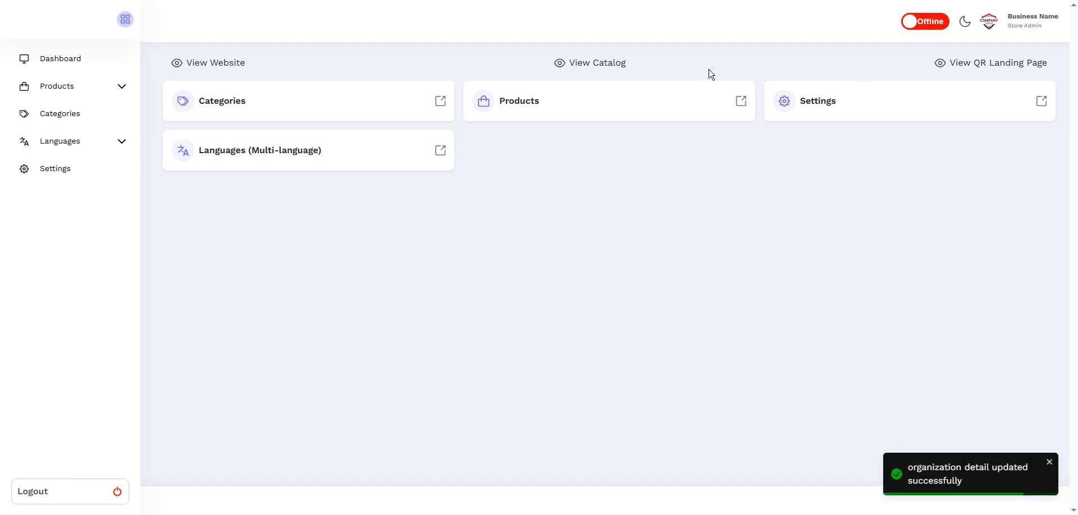
{"action": "left_click", "coordinate": [587, 62]}
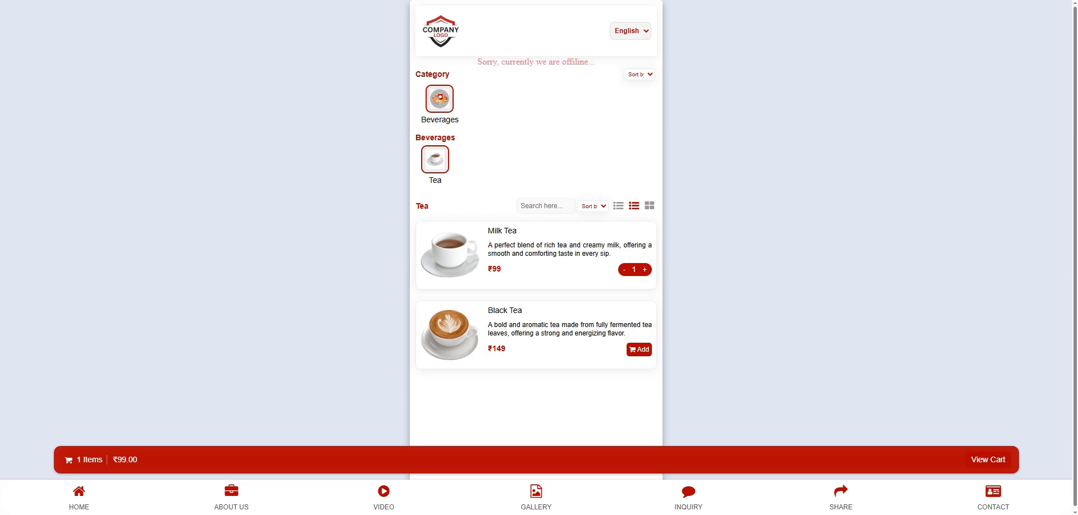
{"action": "key", "text": "ctrl+shift+Tab"}
- Switch the store status back to Online, check the public catalog and return to the dashboard
{"action": "left_click", "coordinate": [916, 26]}
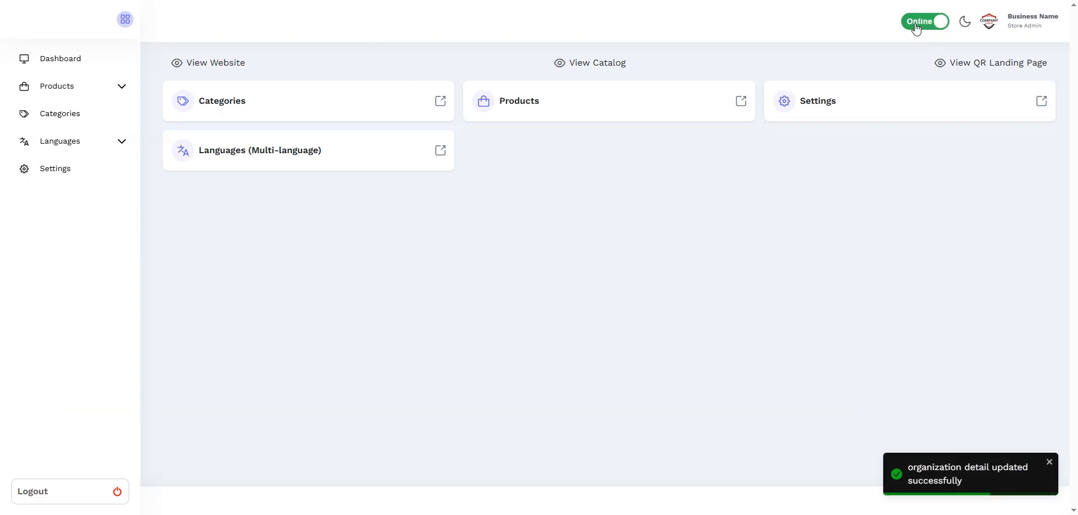
{"action": "left_click", "coordinate": [578, 63]}
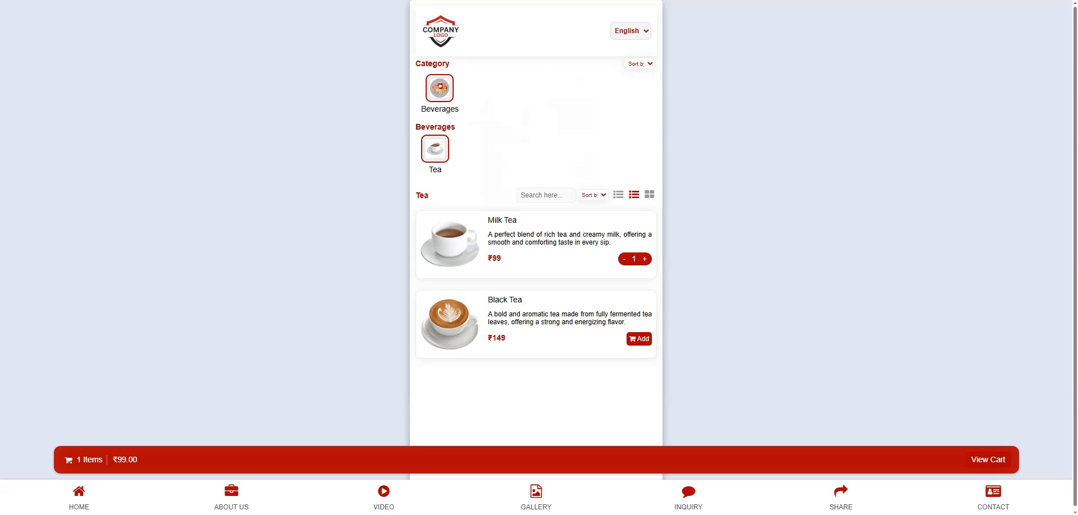
{"action": "key", "text": "ctrl+shift+Tab"}
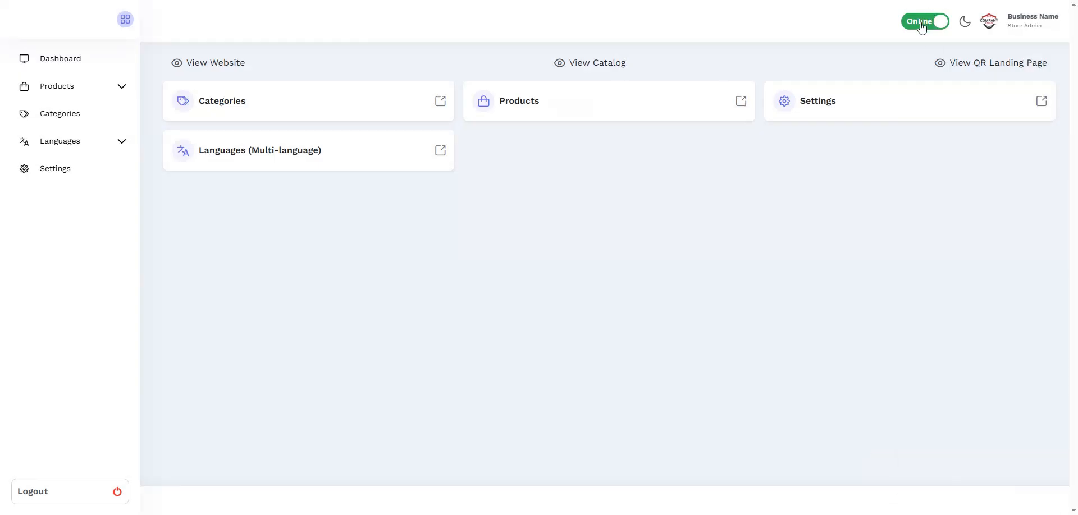